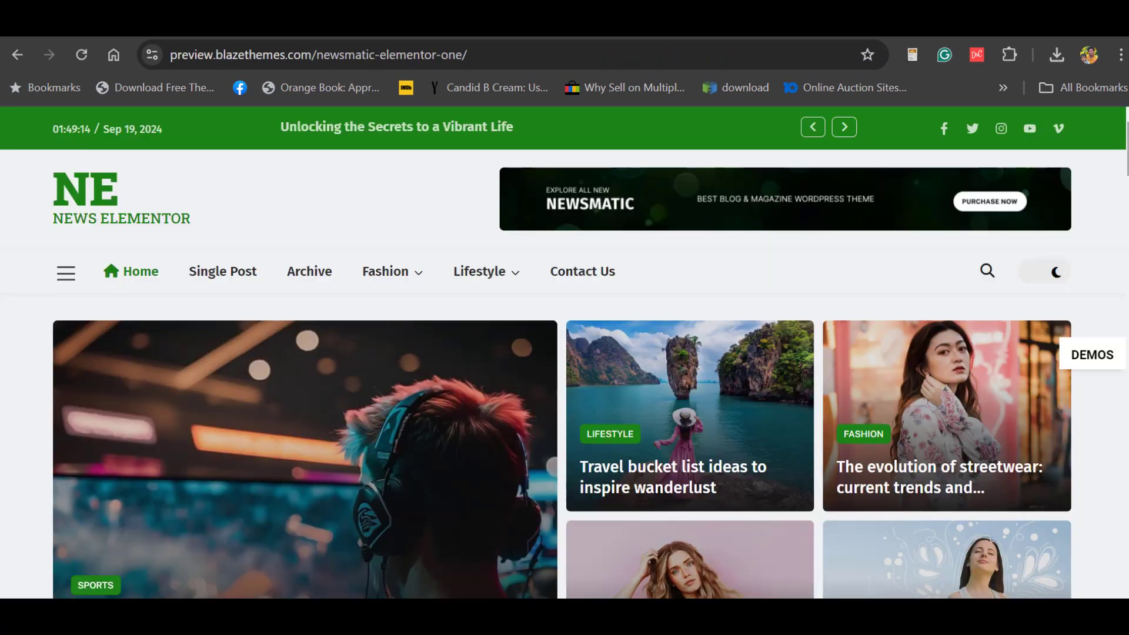
# - Look through the Newsmatic Elementor One, Elementor Two and Elementor Three demo sites to compare their home page layouts
pyautogui.scroll(-15, 565, 353)
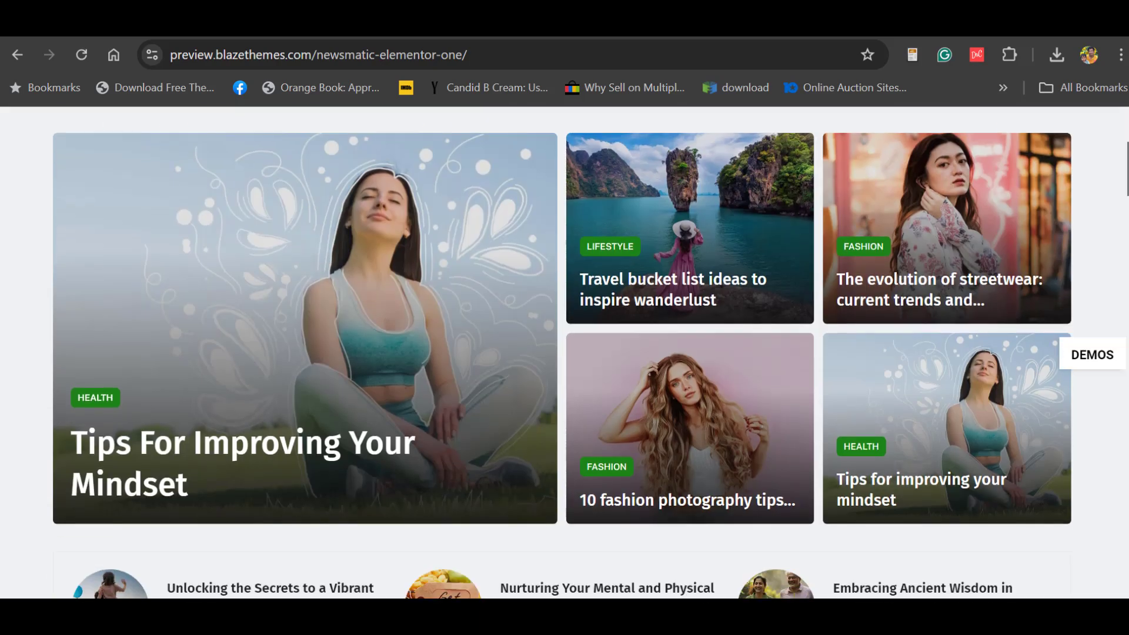
pyautogui.scroll(-15, 565, 353)
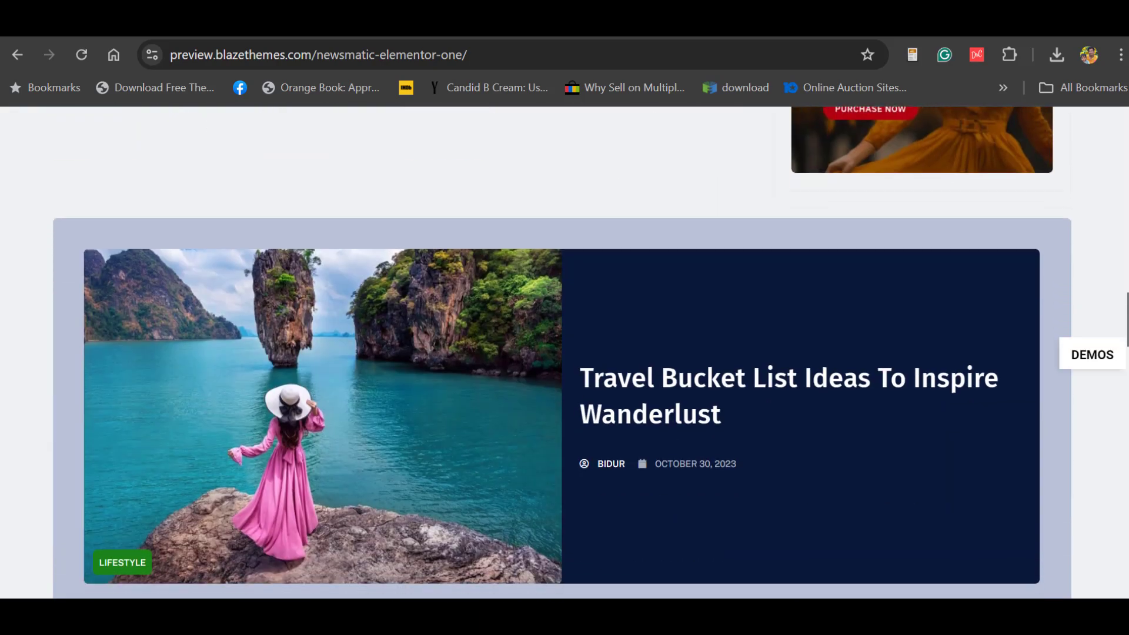
pyautogui.scroll(-15, 564, 353)
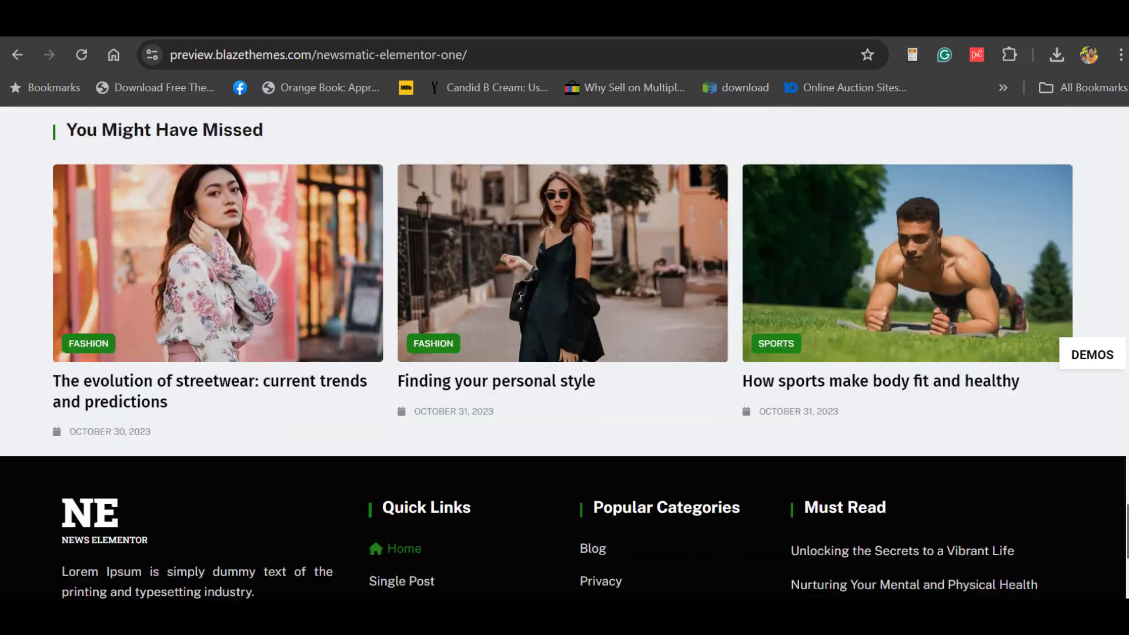
pyautogui.click(941, 25)
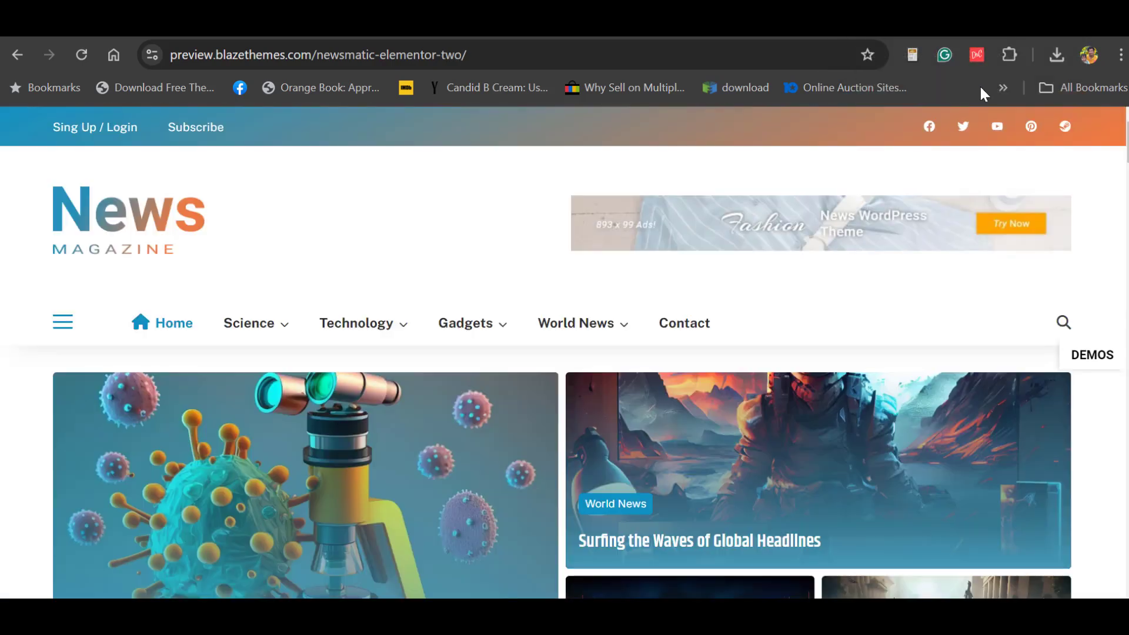
pyautogui.scroll(-15, 564, 353)
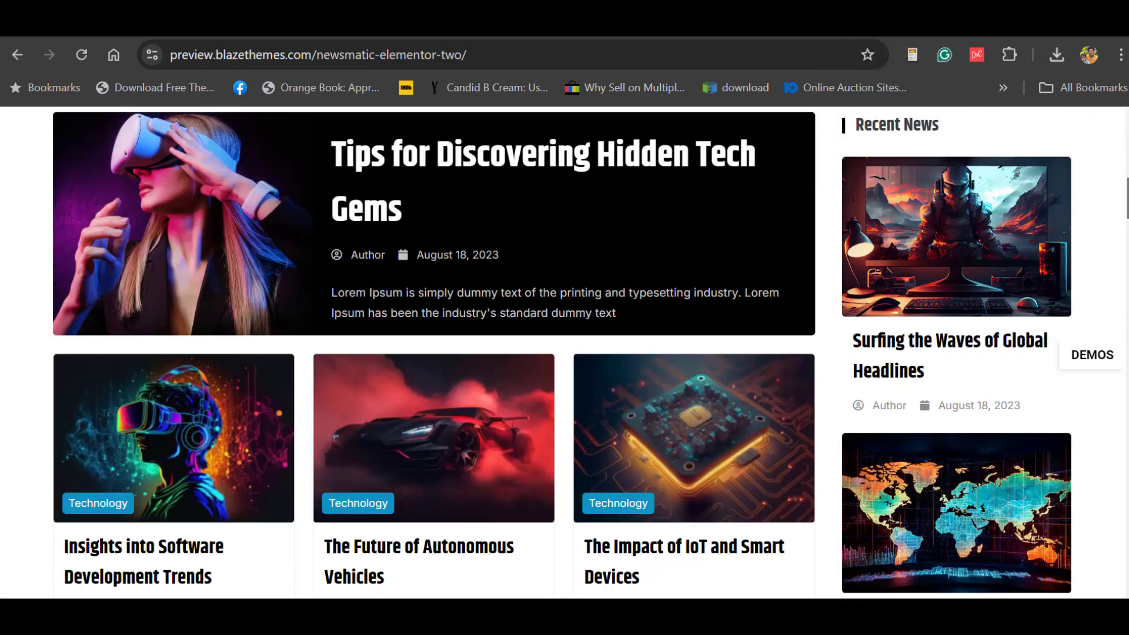
pyautogui.scroll(-15, 565, 353)
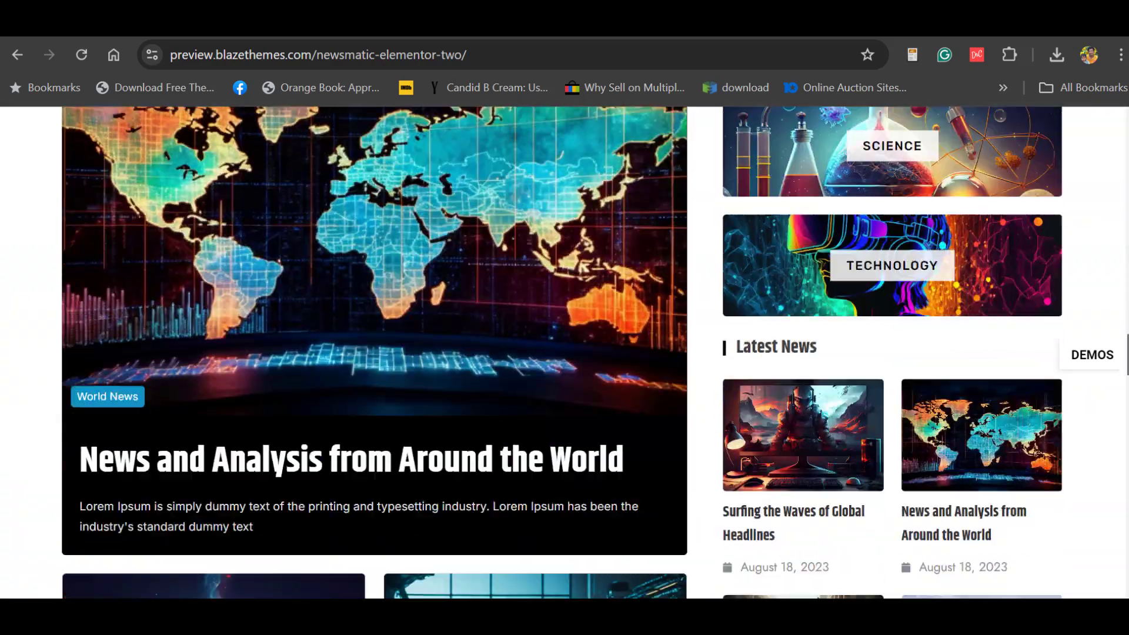
pyautogui.scroll(-10, 564, 353)
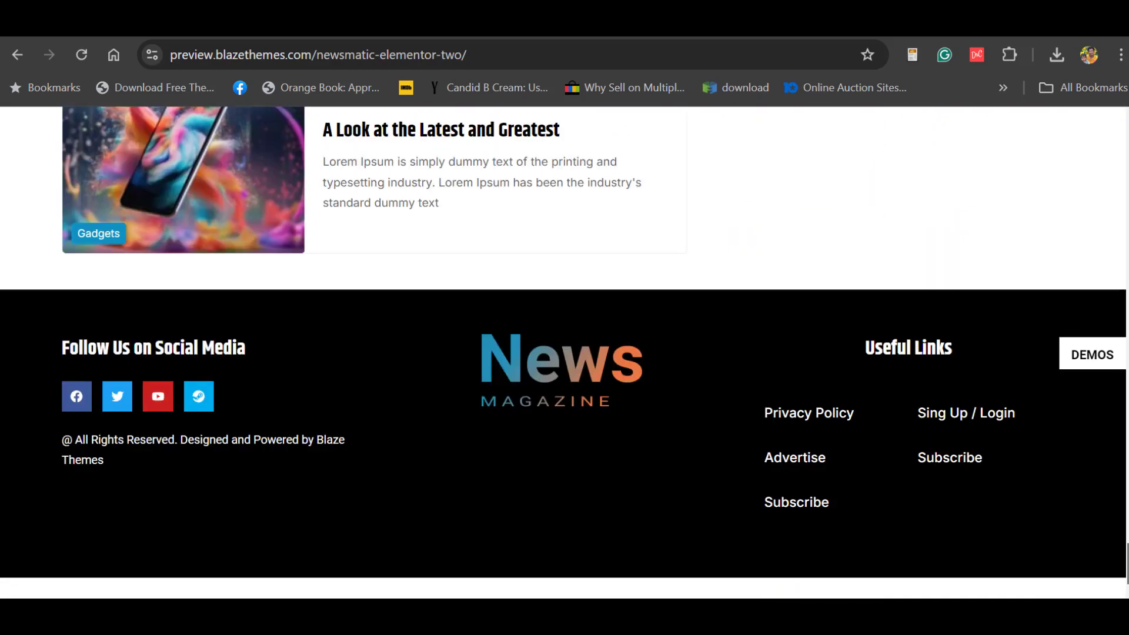
pyautogui.click(865, 24)
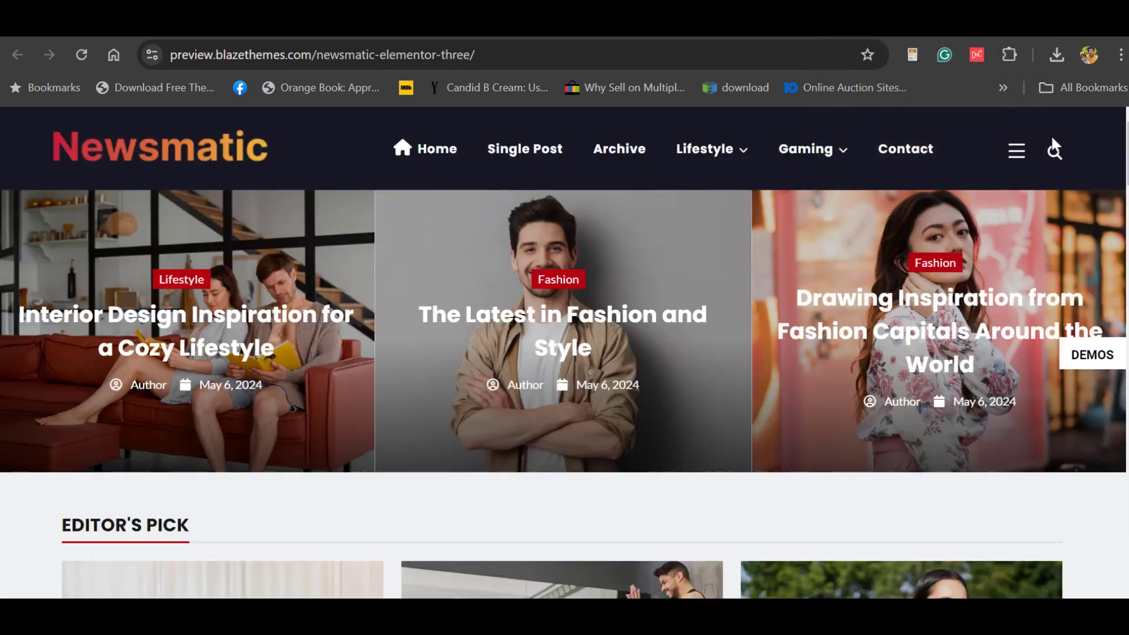
pyautogui.scroll(-15, 565, 353)
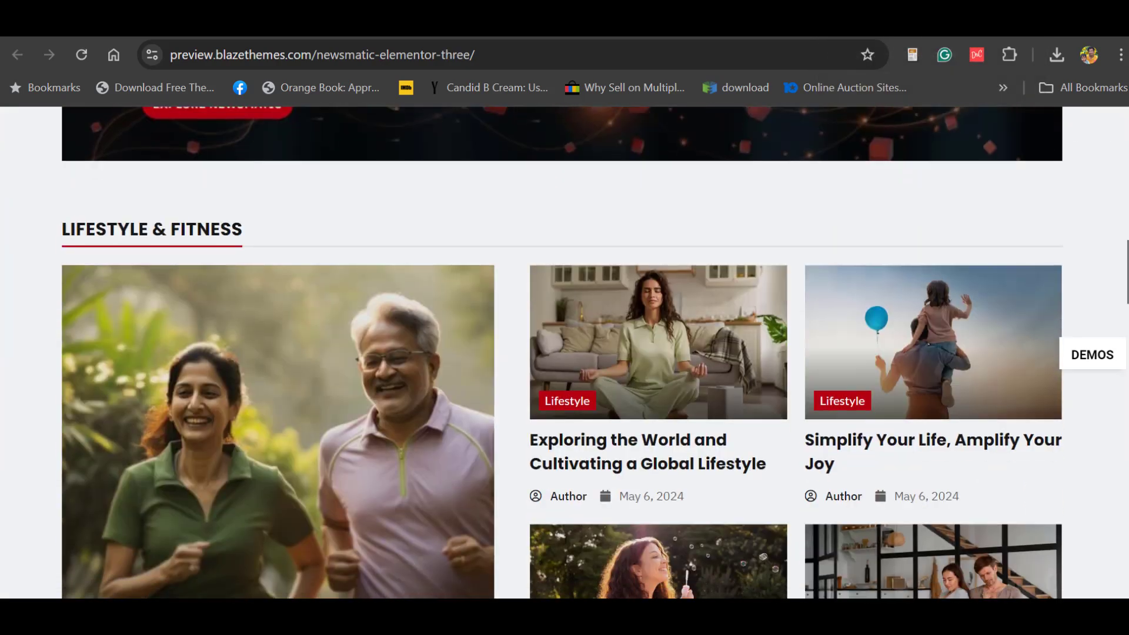
pyautogui.scroll(-15, 565, 353)
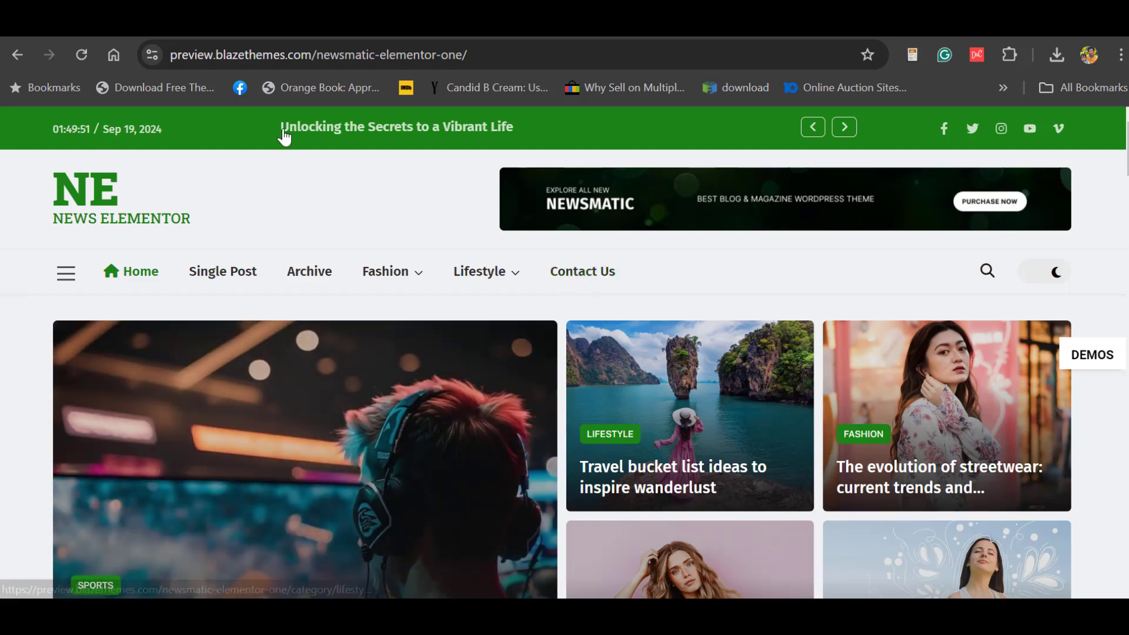
pyautogui.click(845, 127)
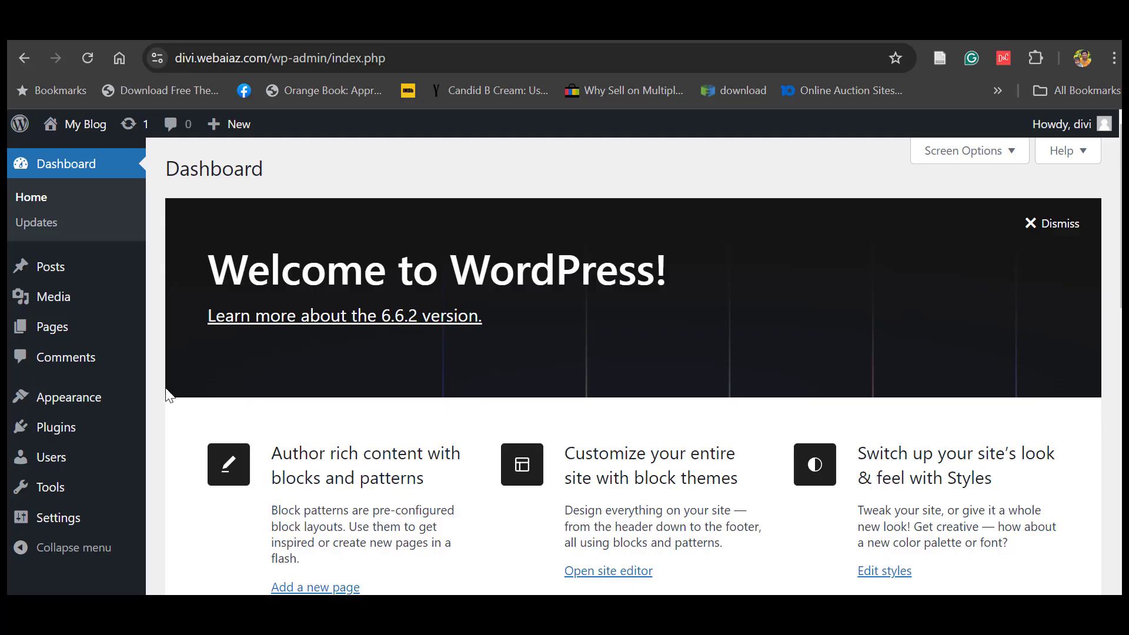
# - Find the newsmatic theme in the theme directory, install and activate it together with the BlazeThemes Demo Importer plugin
pyautogui.moveTo(28, 411)
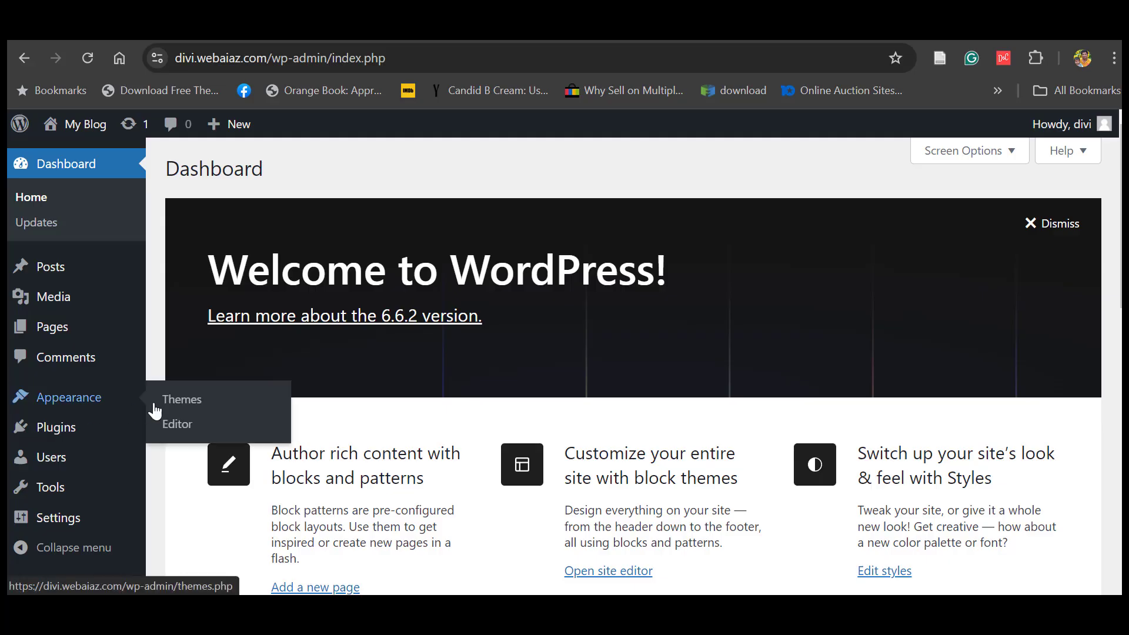
pyautogui.click(178, 405)
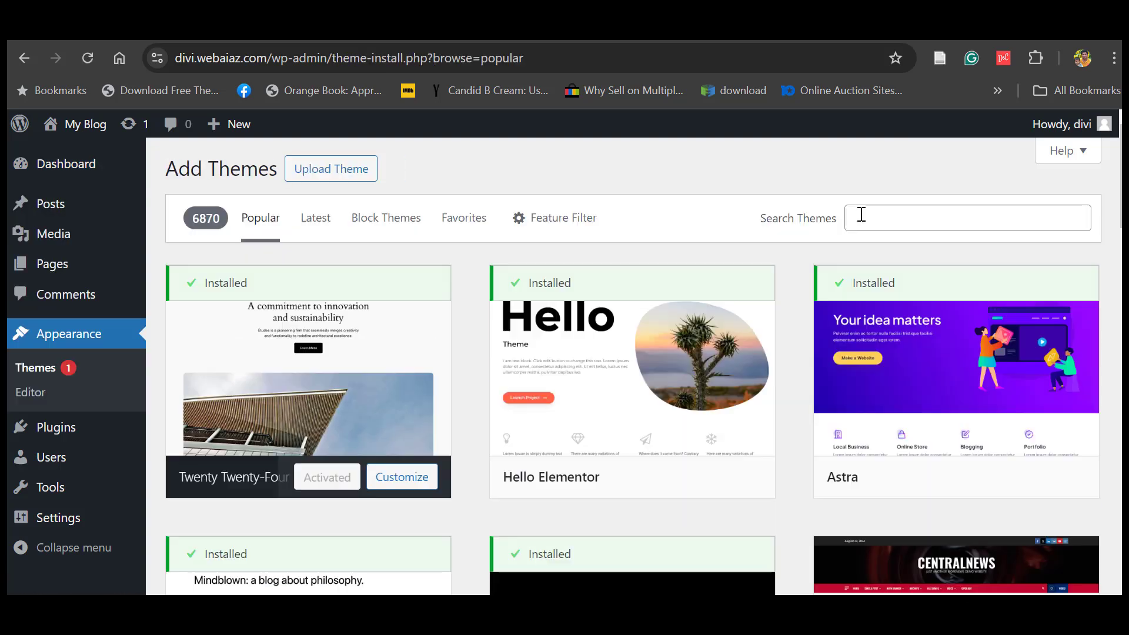
pyautogui.click(862, 215)
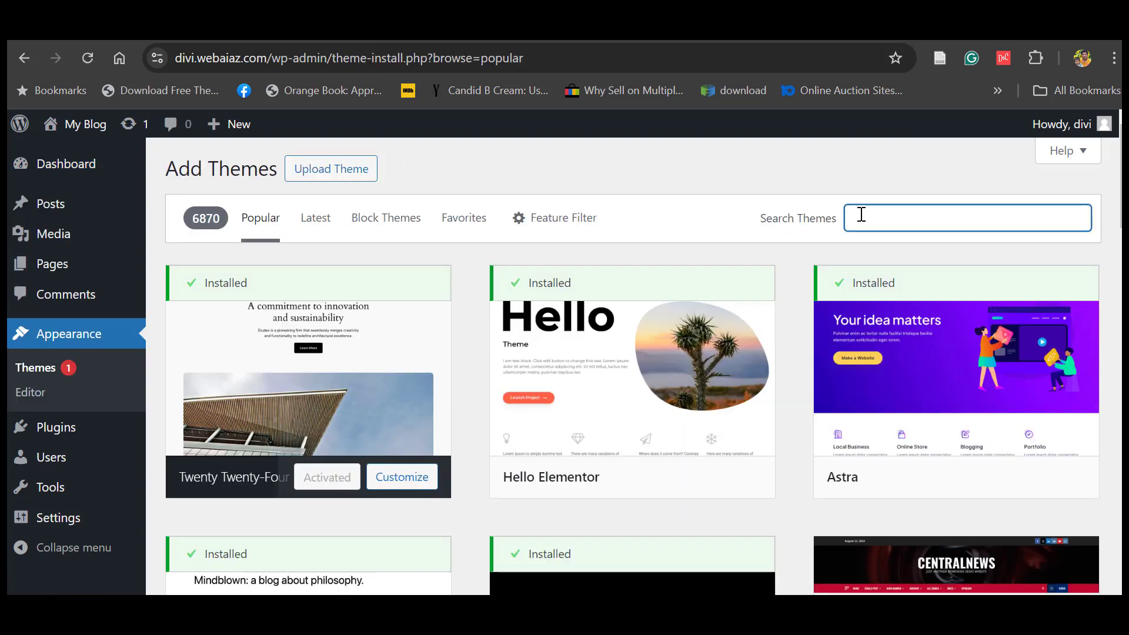
pyautogui.write('newsmatic')
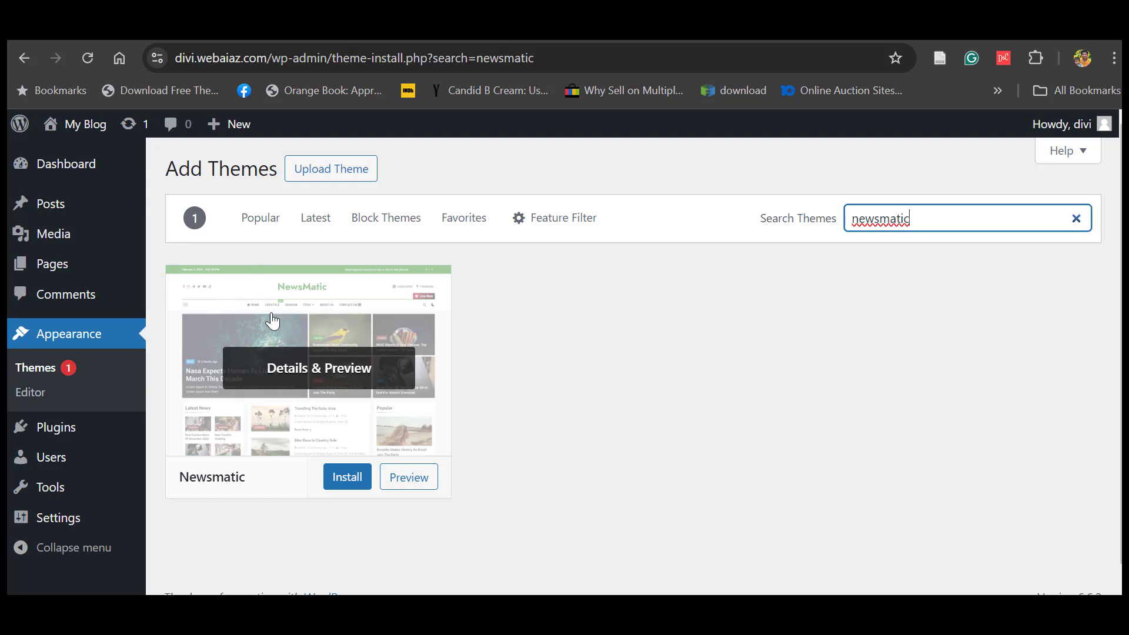
pyautogui.click(345, 478)
pyautogui.click(317, 479)
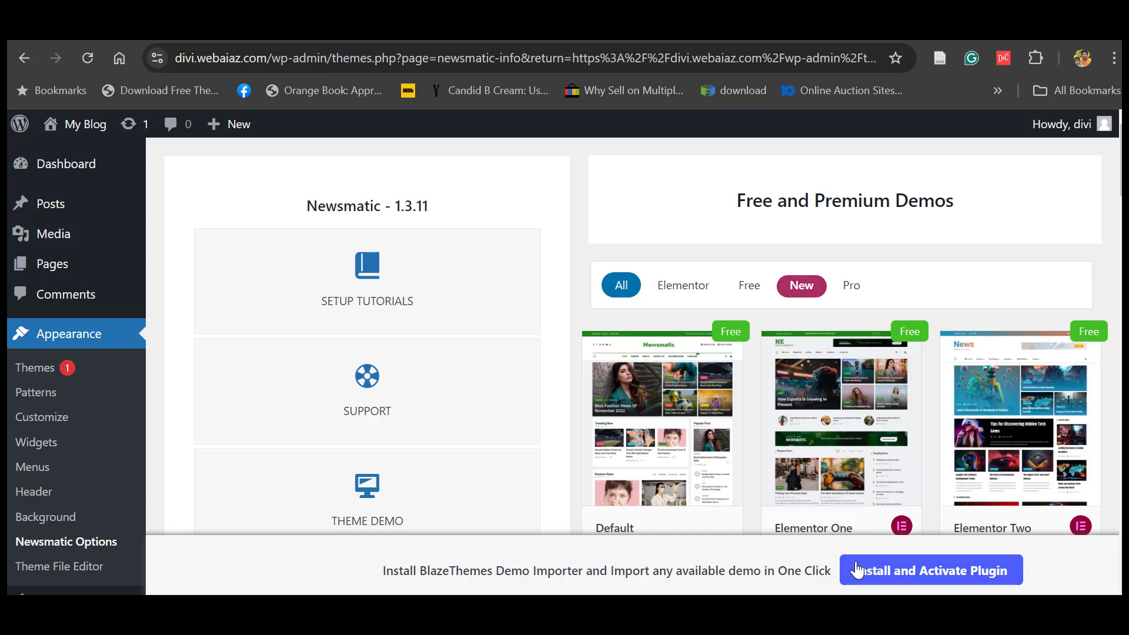
pyautogui.click(896, 573)
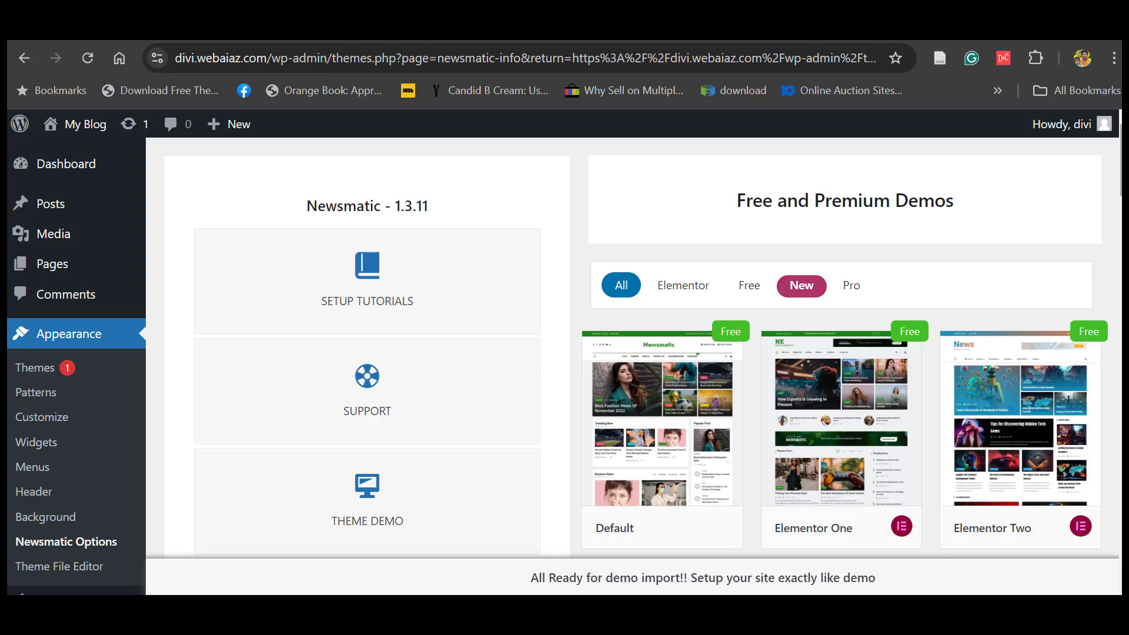
# - Choose the free Elementor One demo from the Newsmatic demo collection for installation
pyautogui.scroll(-1, 564, 352)
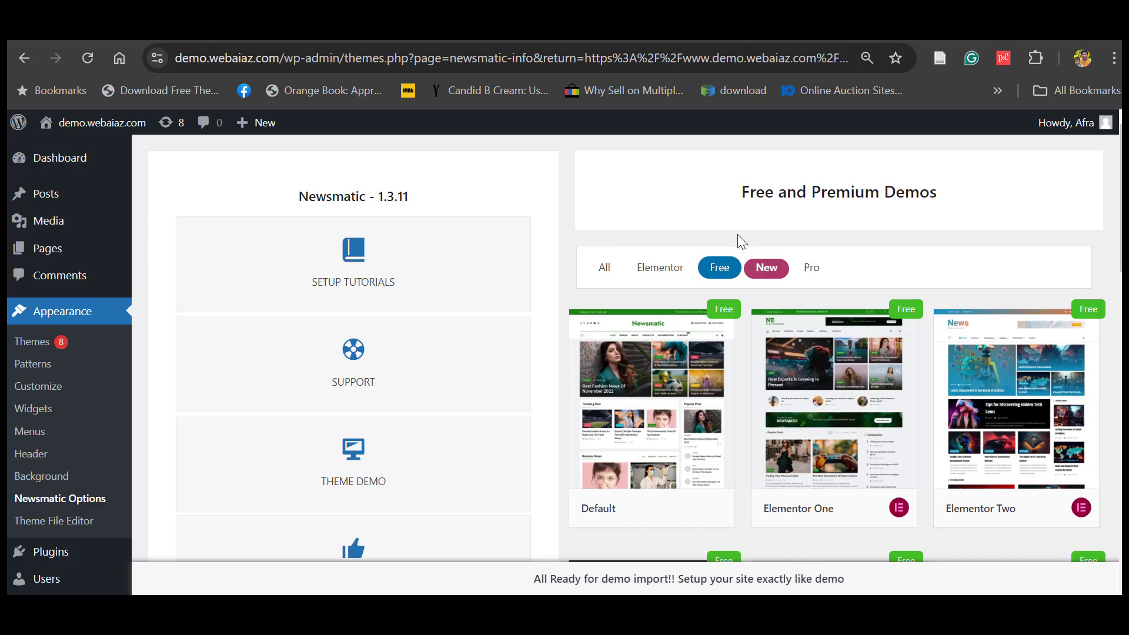
pyautogui.scroll(-1, 700, 412)
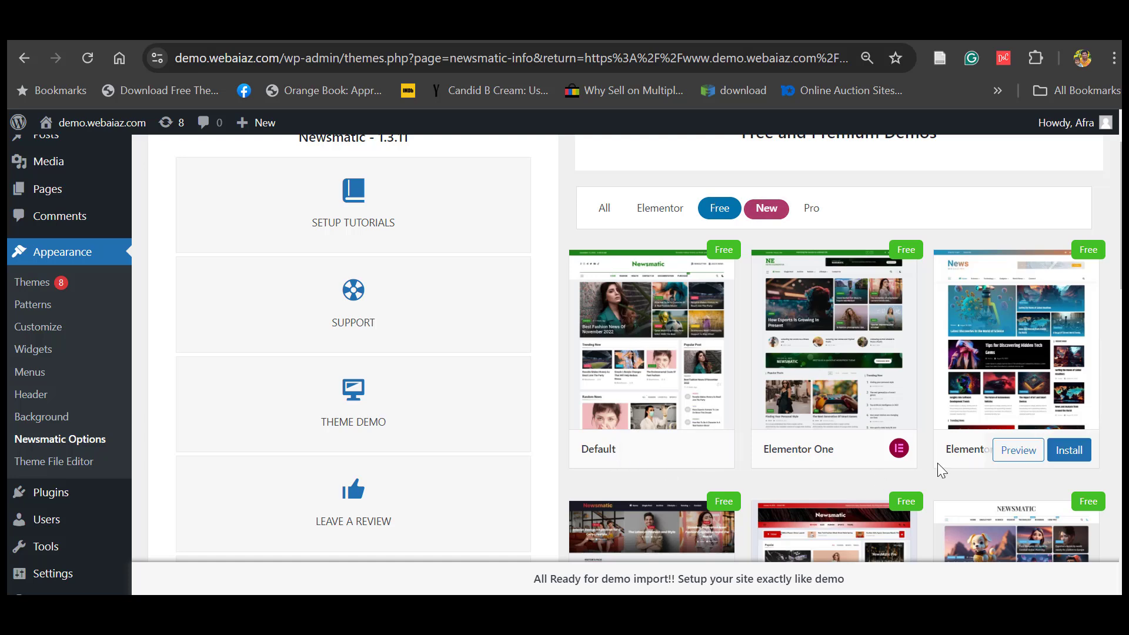
pyautogui.moveTo(643, 363)
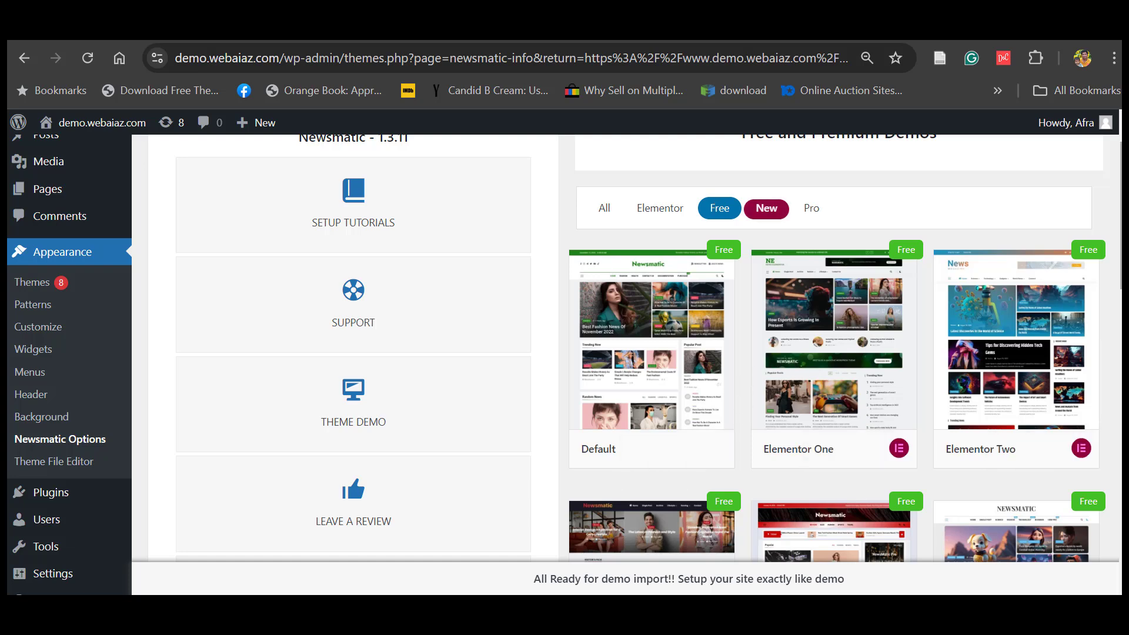
pyautogui.scroll(-1, 805, 351)
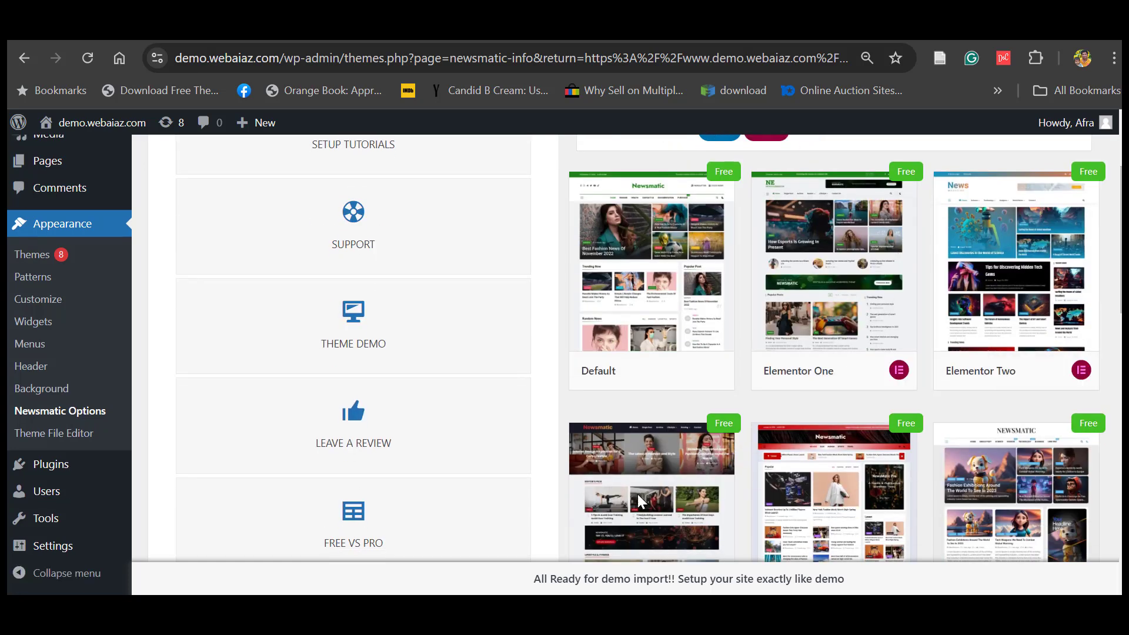
pyautogui.scroll(1, 1080, 290)
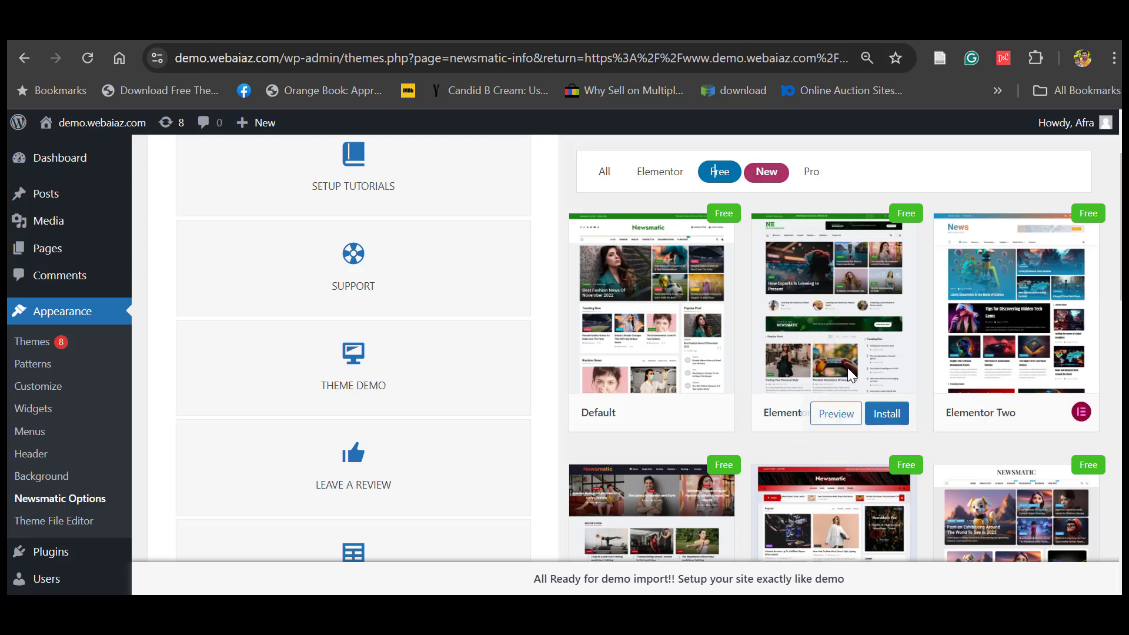
pyautogui.scroll(-1, 1069, 334)
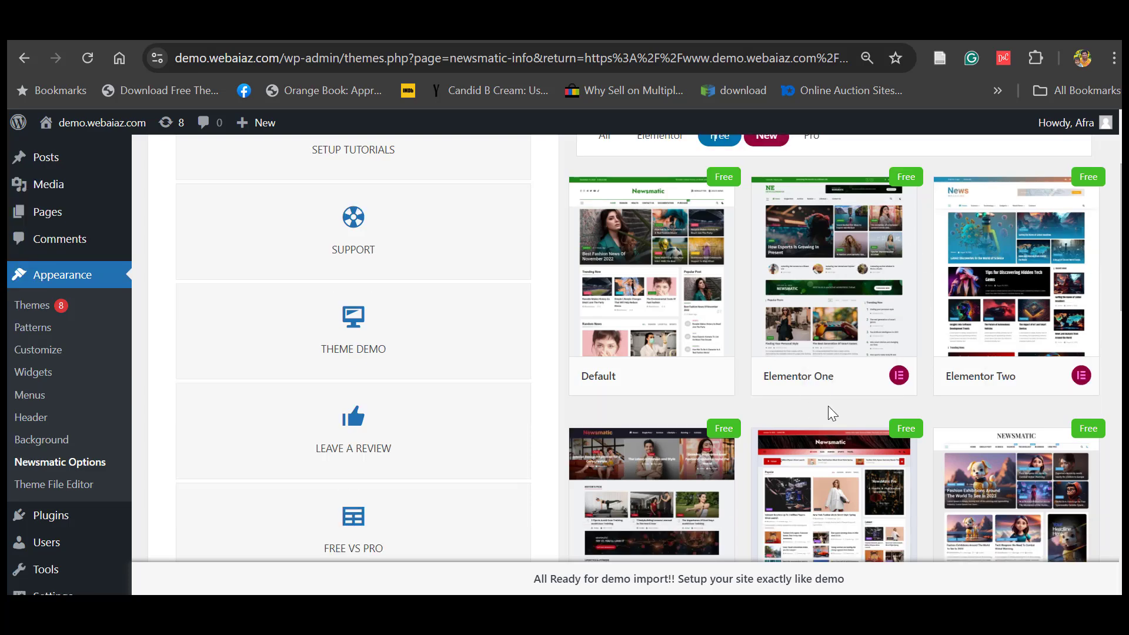
pyautogui.click(884, 379)
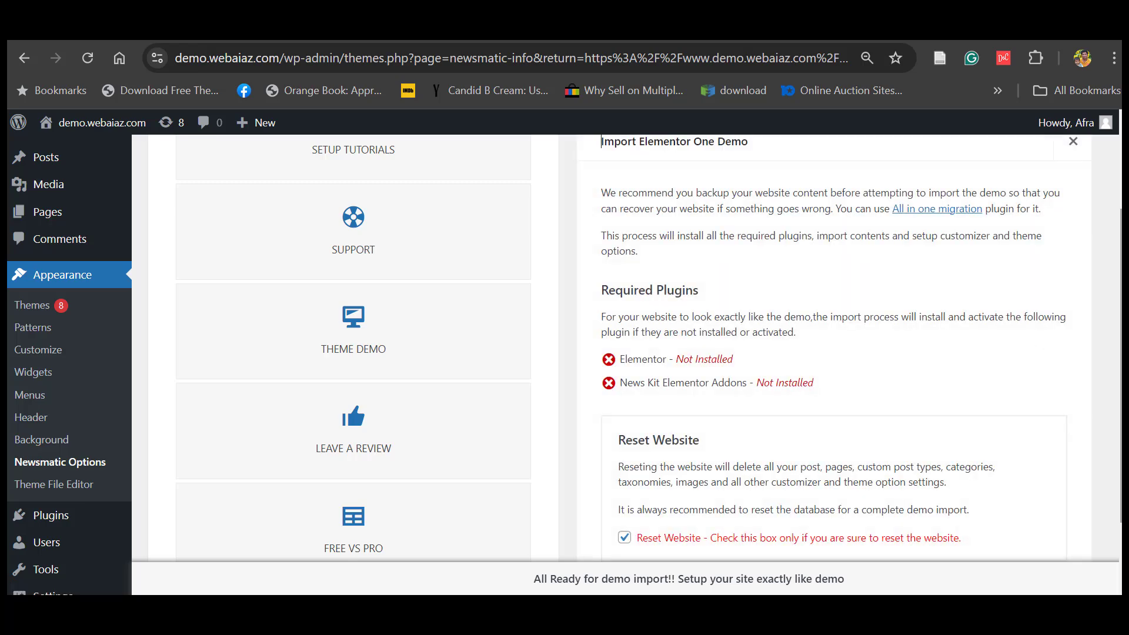
# - Import the Elementor One demo with the Reset Website option enabled and confirm proceeding
pyautogui.moveTo(1121, 365)
pyautogui.mouseDown()
pyautogui.moveTo(1121, 386)
pyautogui.moveTo(1121, 334)
pyautogui.moveTo(1121, 370)
pyautogui.mouseUp()
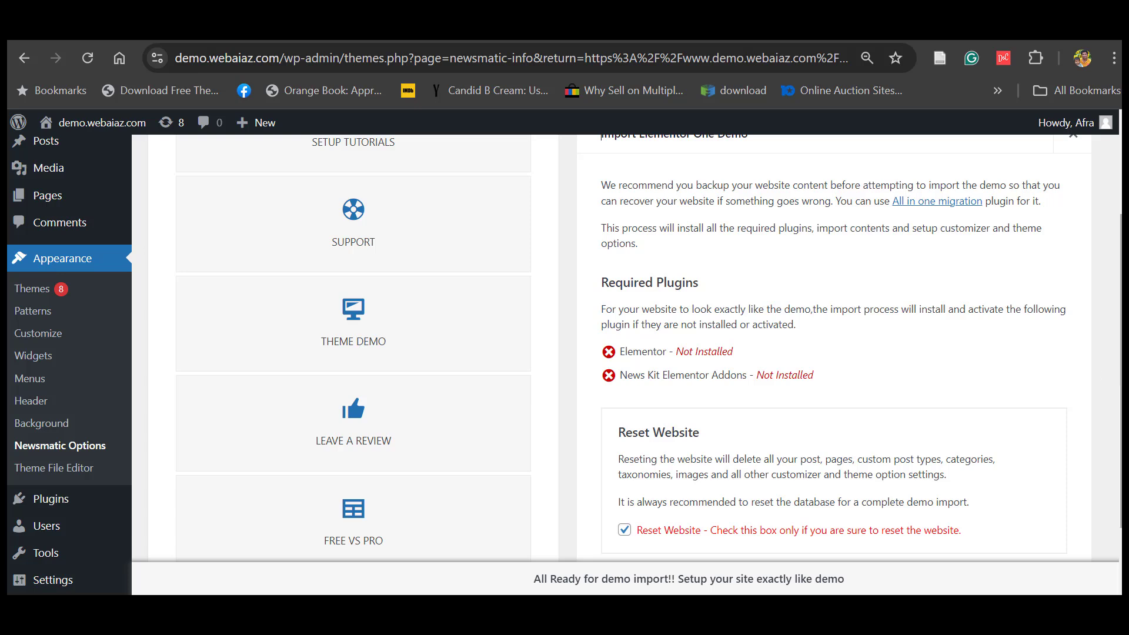
pyautogui.moveTo(1121, 371); pyautogui.dragTo(1121, 419)
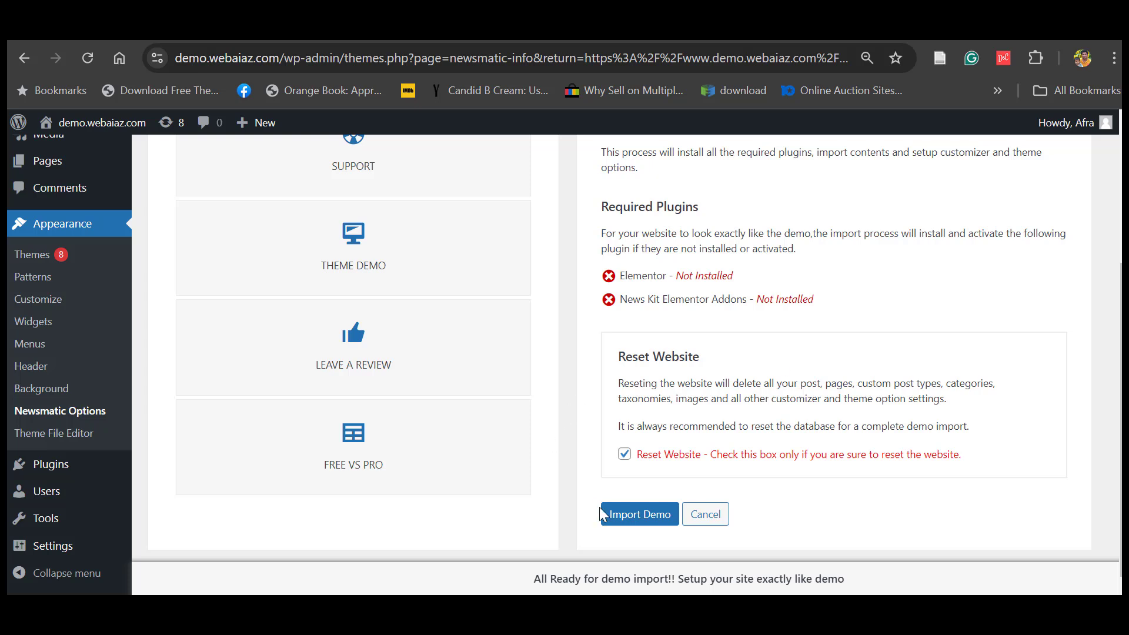
pyautogui.click(627, 517)
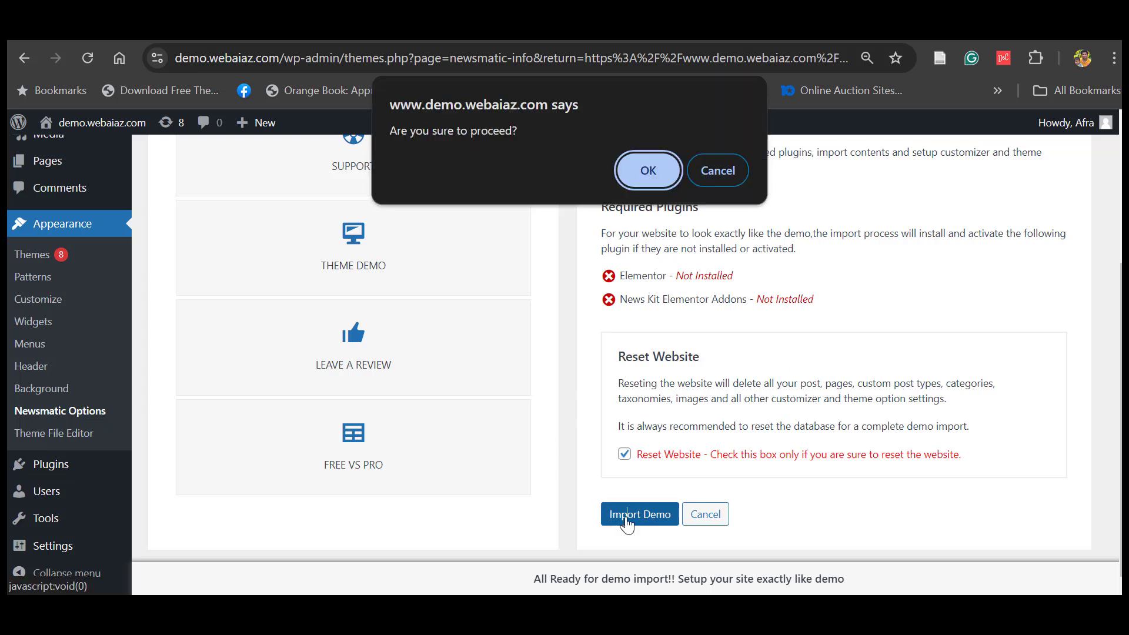
pyautogui.click(640, 178)
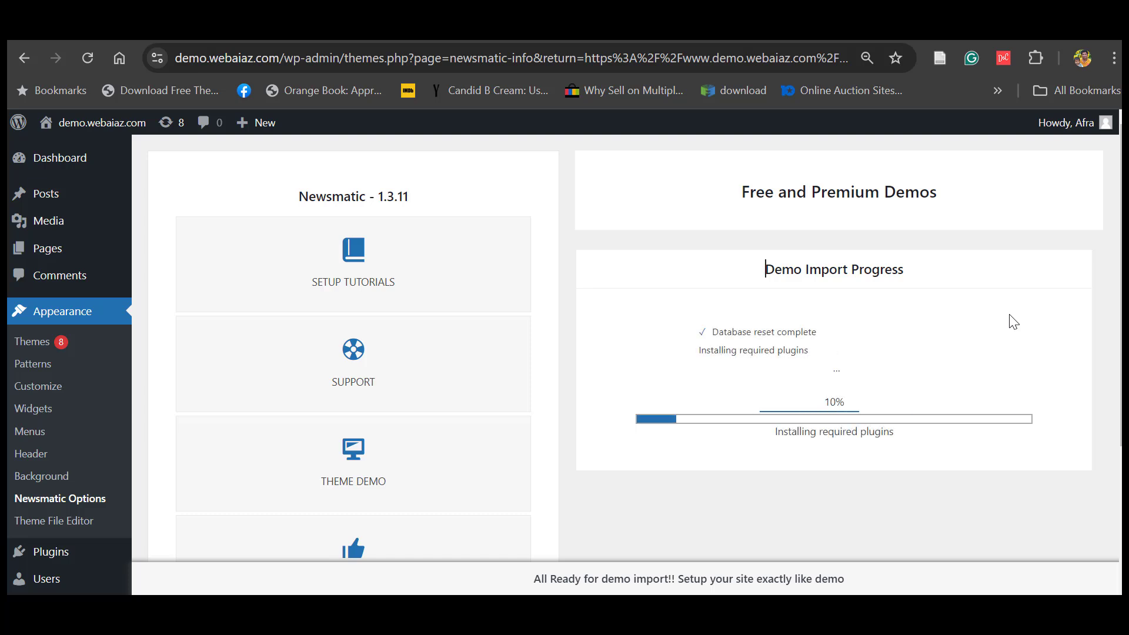
# - Check the demo import progress and view the resulting website's home page
pyautogui.scroll(-1, 834, 353)
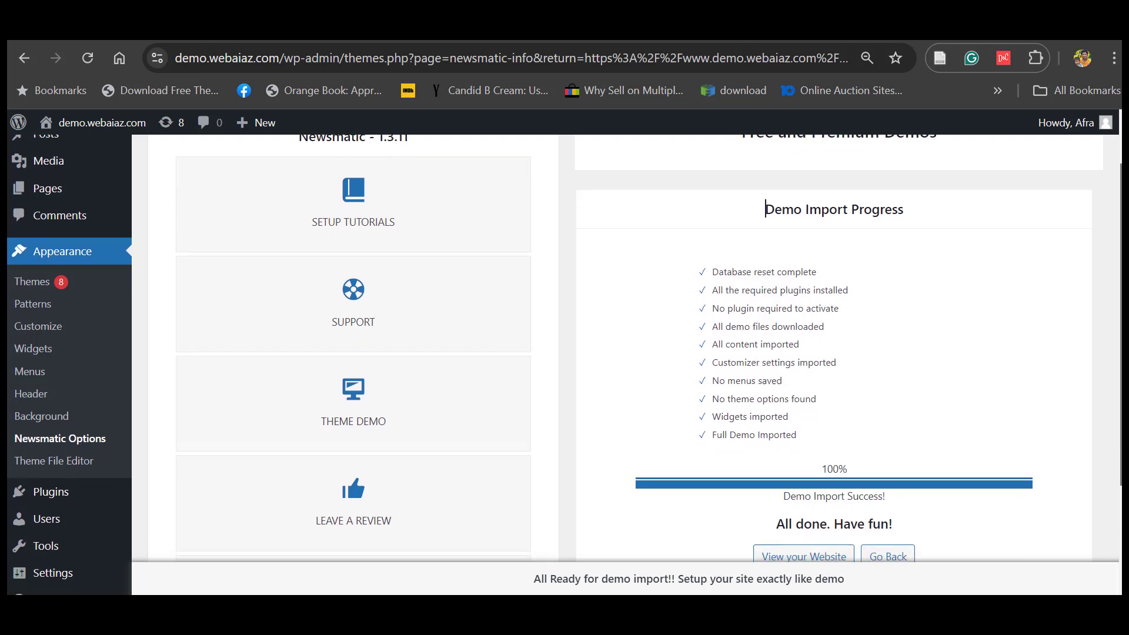
pyautogui.scroll(-1, 555, 364)
pyautogui.scroll(-1, 765, 186)
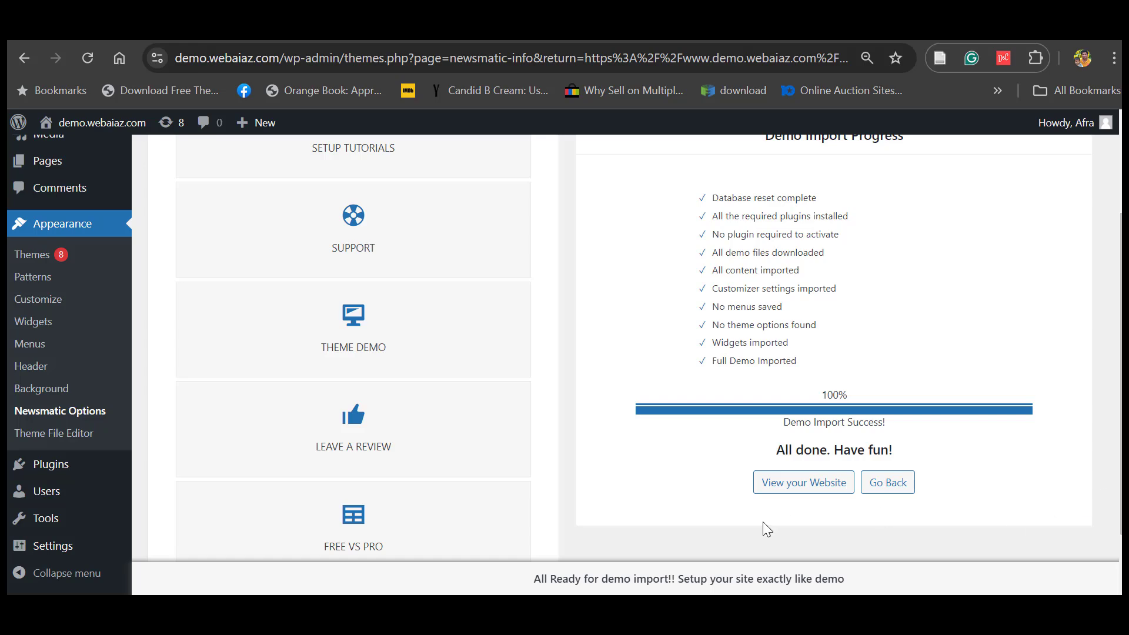
pyautogui.click(793, 488)
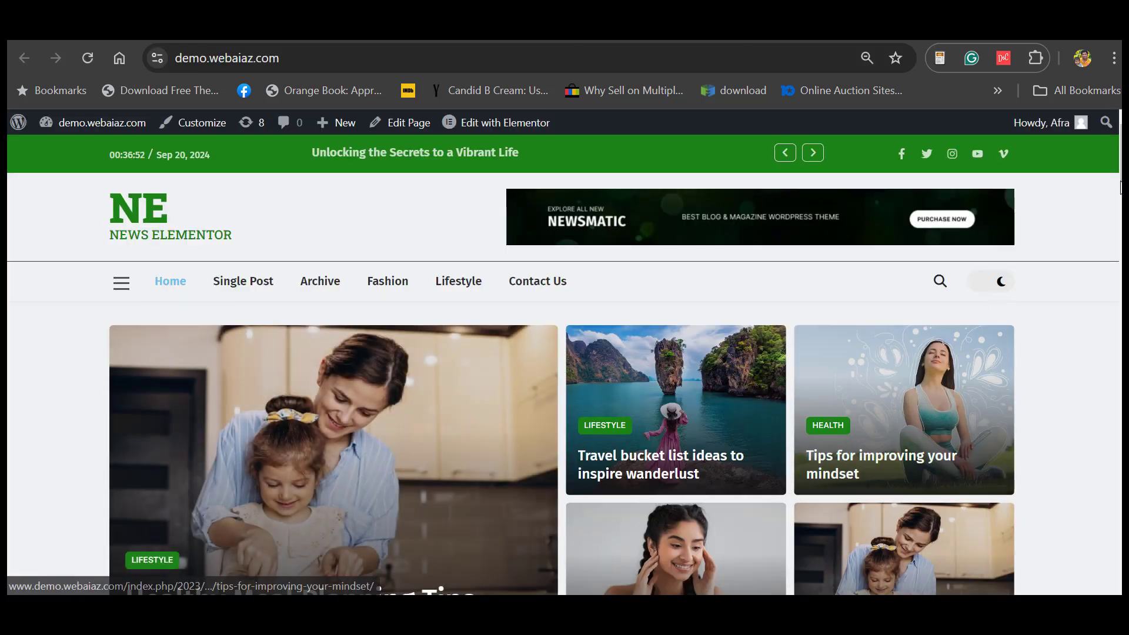
pyautogui.scroll(-15, 564, 365)
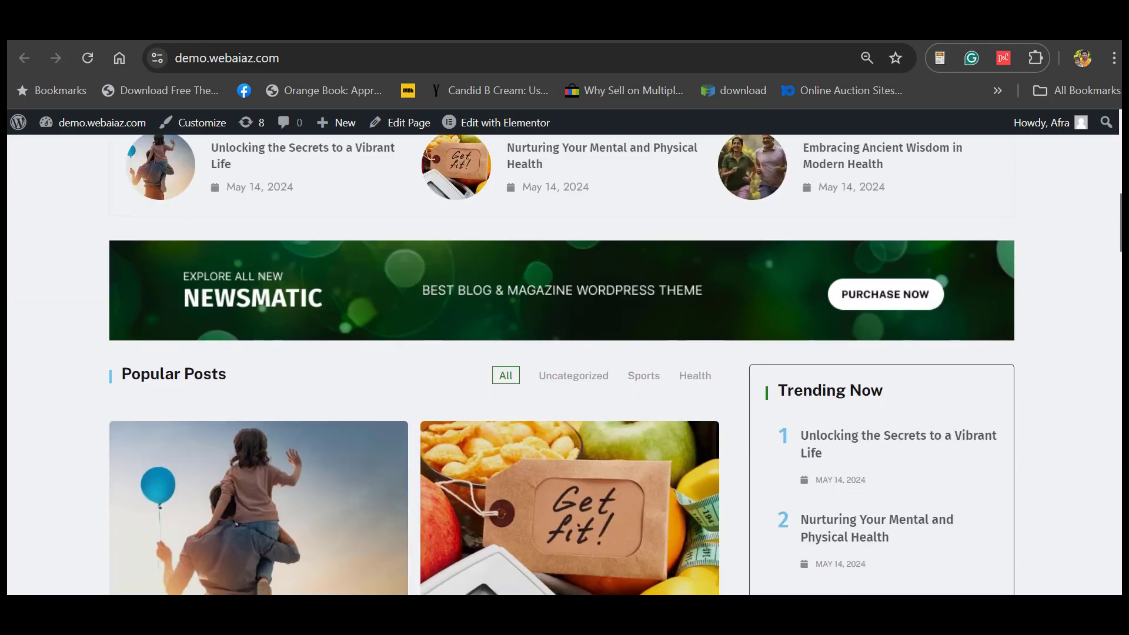
pyautogui.scroll(15, 564, 365)
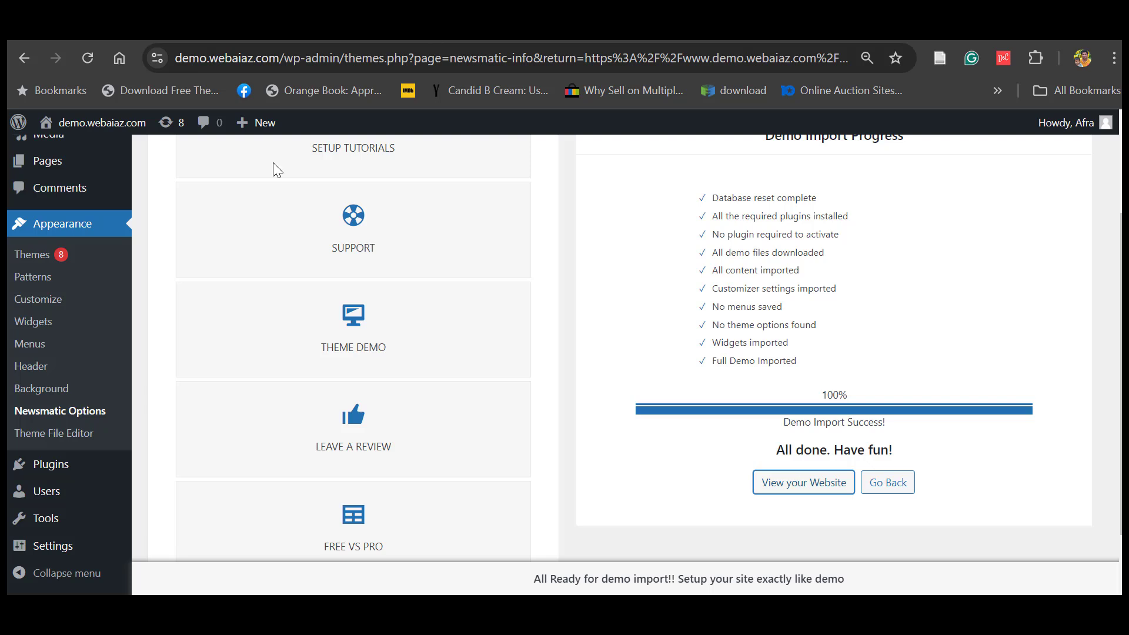
# - View the list of all pages in the WordPress dashboard and return to the live website's home page
pyautogui.moveTo(35, 159)
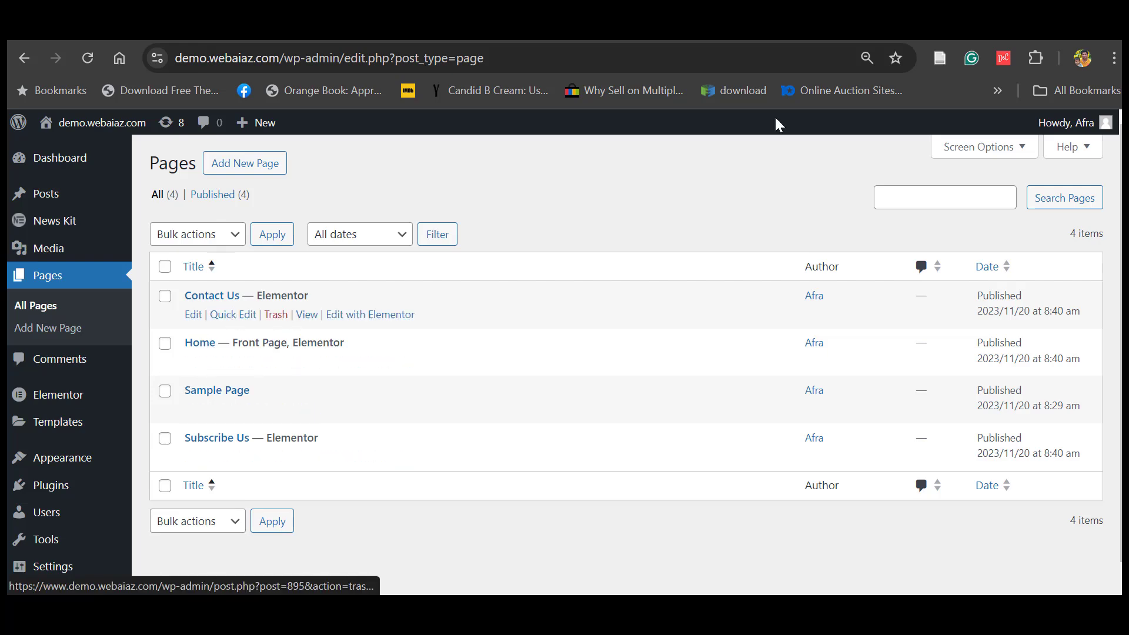
pyautogui.click(824, 26)
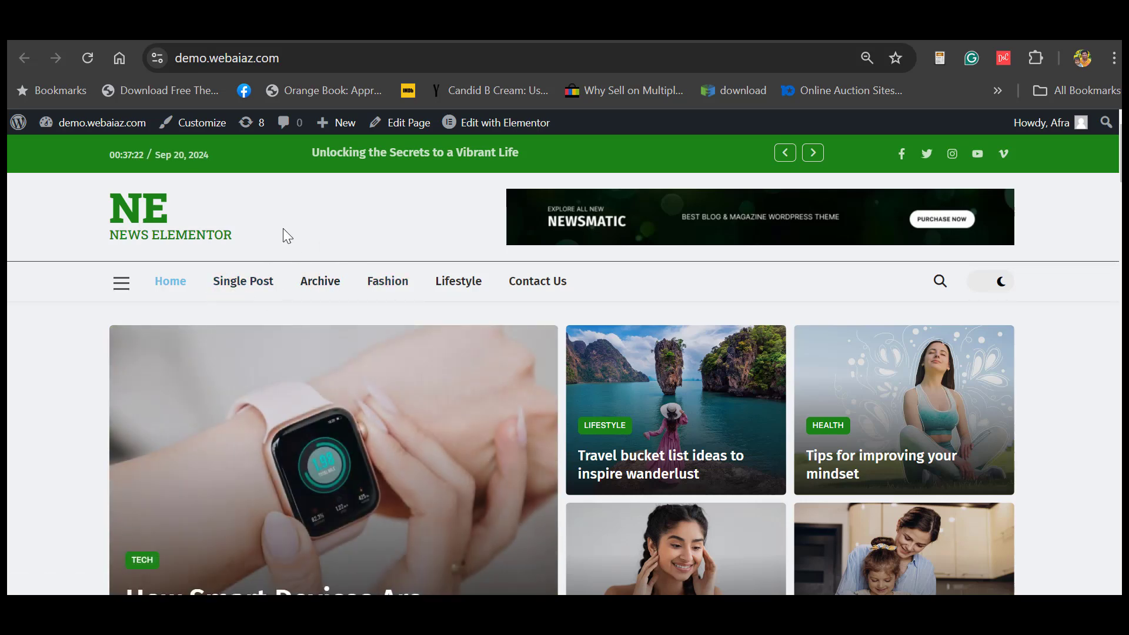
# - Open the site's Fashion category page, look through its posts and return to the home page
pyautogui.click(388, 282)
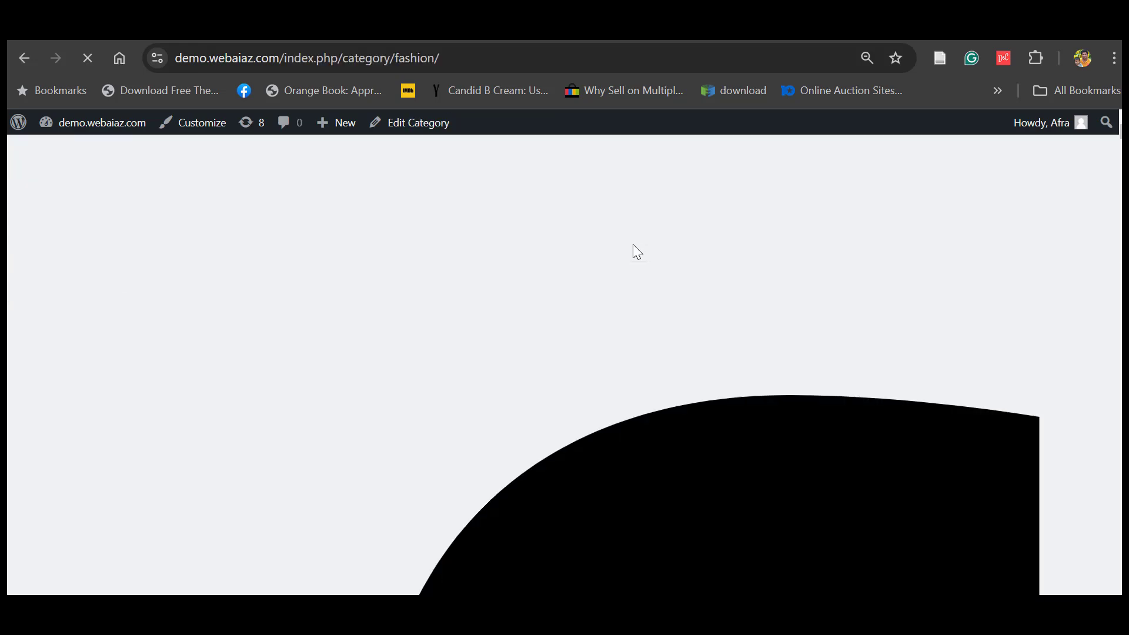
pyautogui.scroll(-4, 922, 182)
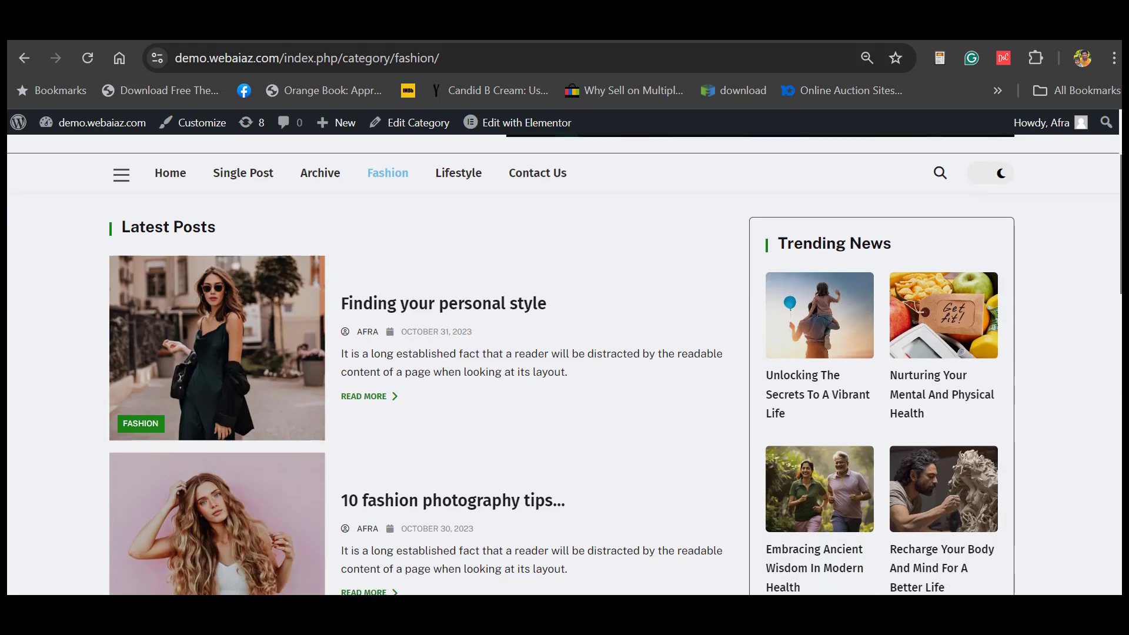
pyautogui.scroll(-6, 565, 365)
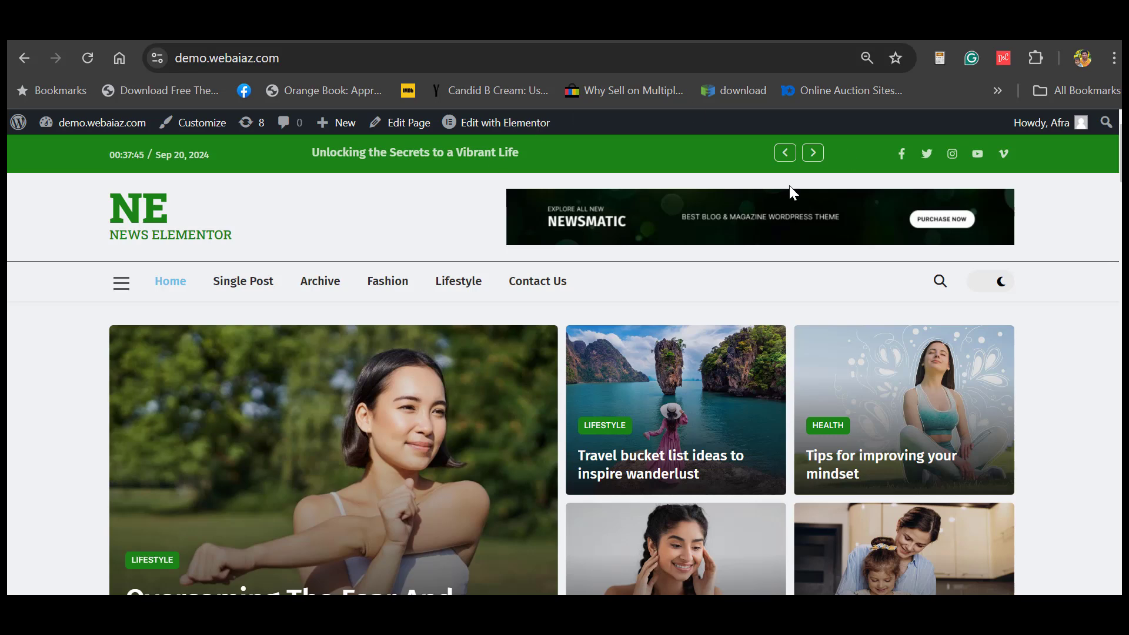
# - Open the header one template in Elementor and start editing its Date and Time widget
pyautogui.moveTo(470, 124)
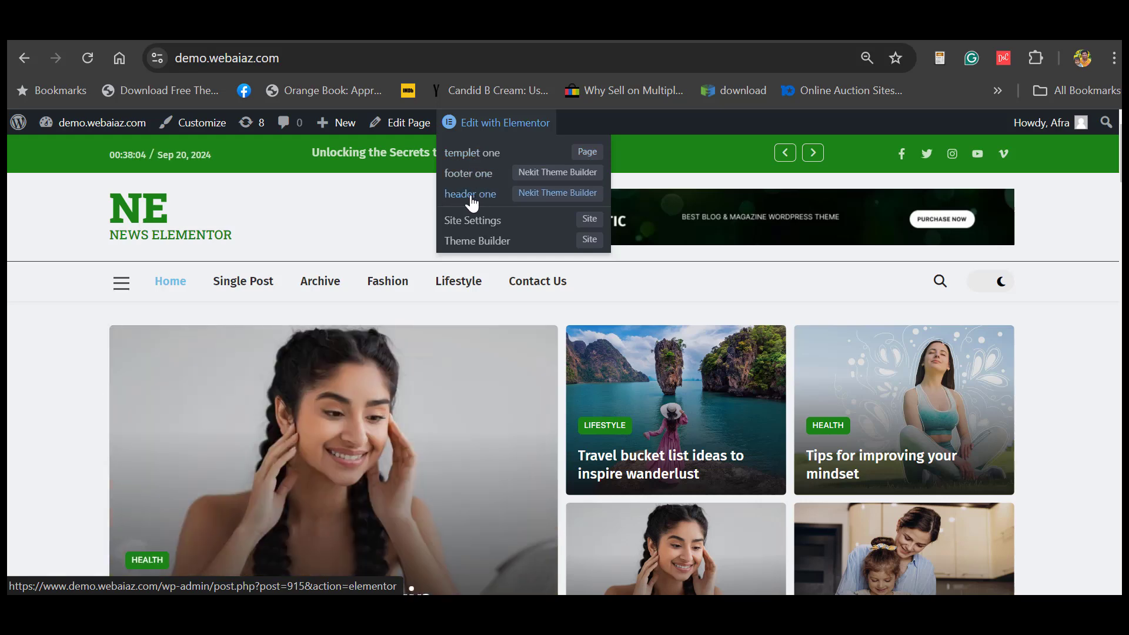
pyautogui.click(479, 197)
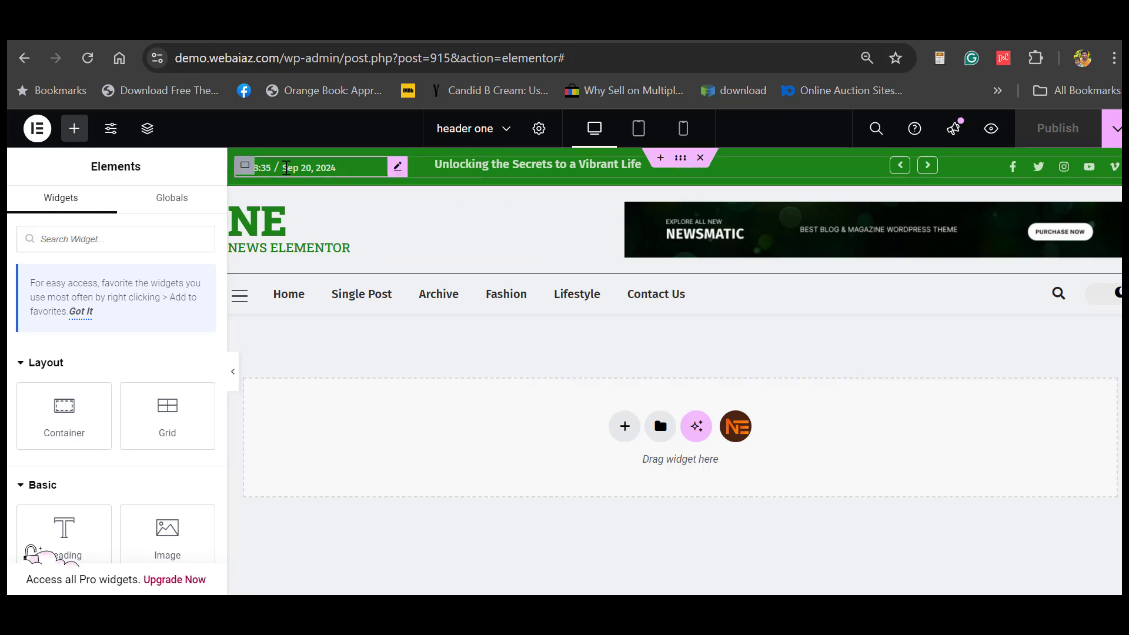
pyautogui.click(392, 169)
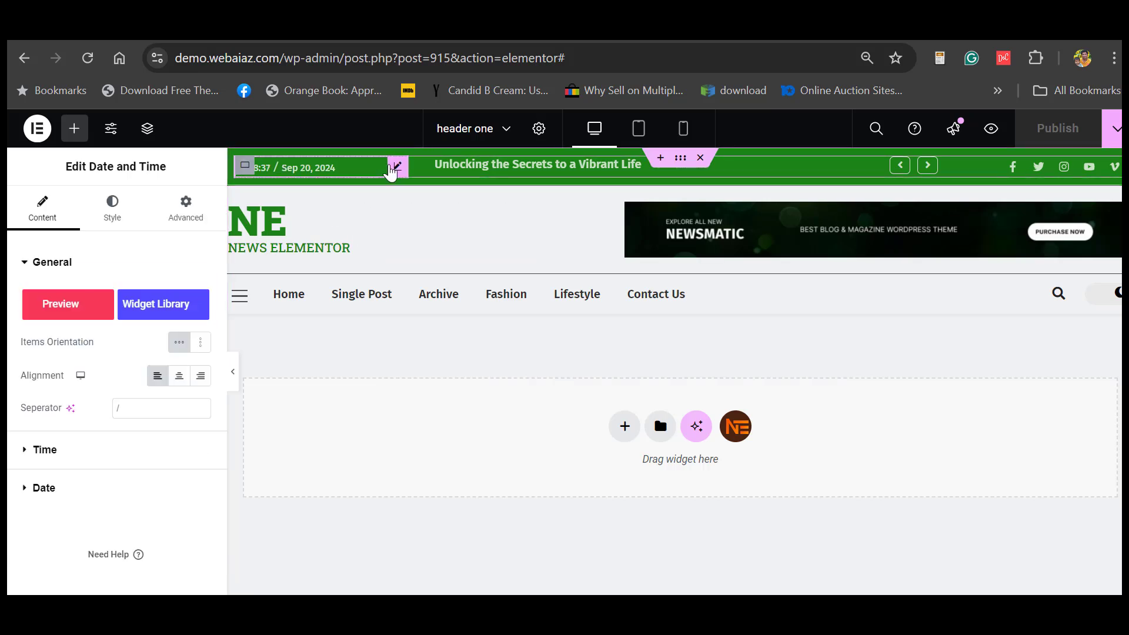
# - Check the widget's time and date format options and set the date position to Before
pyautogui.click(61, 456)
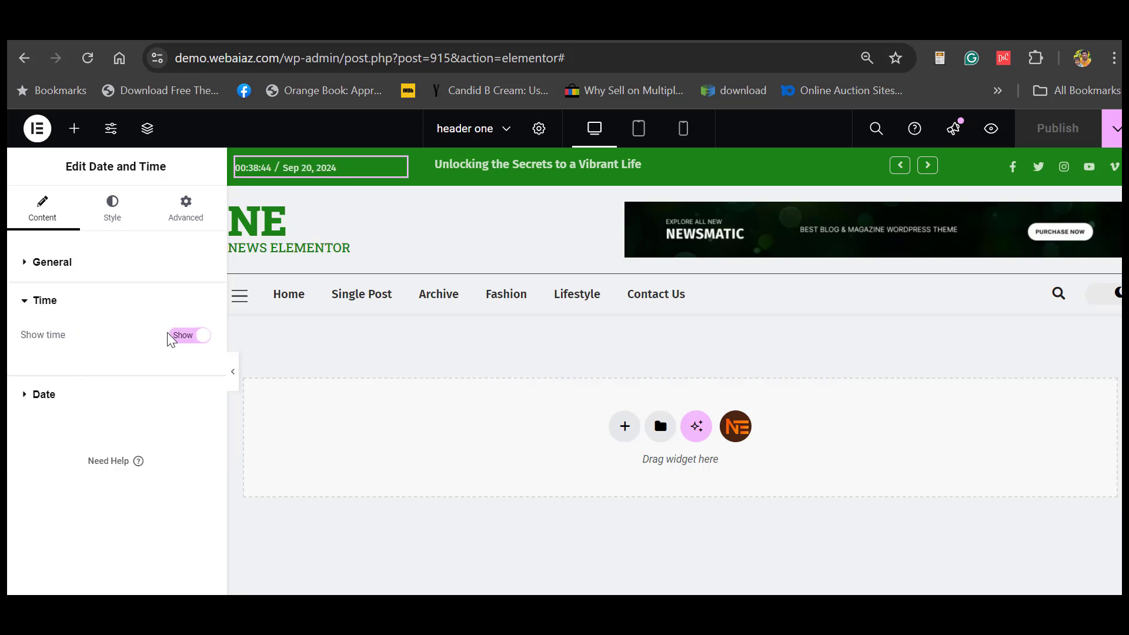
pyautogui.click(181, 346)
pyautogui.click(47, 394)
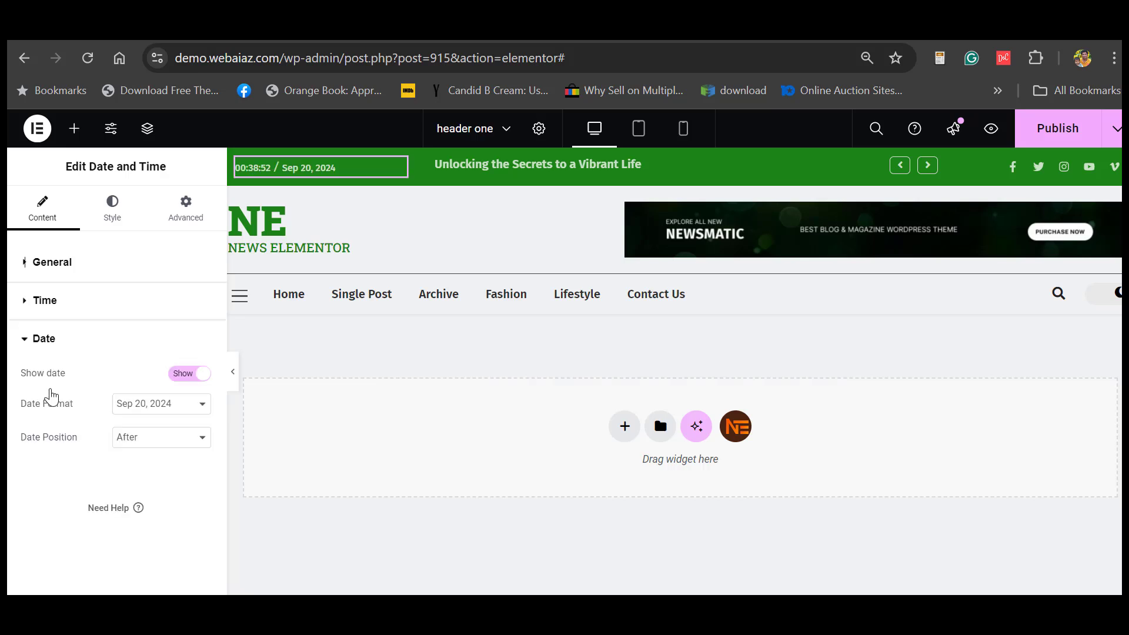
pyautogui.click(203, 405)
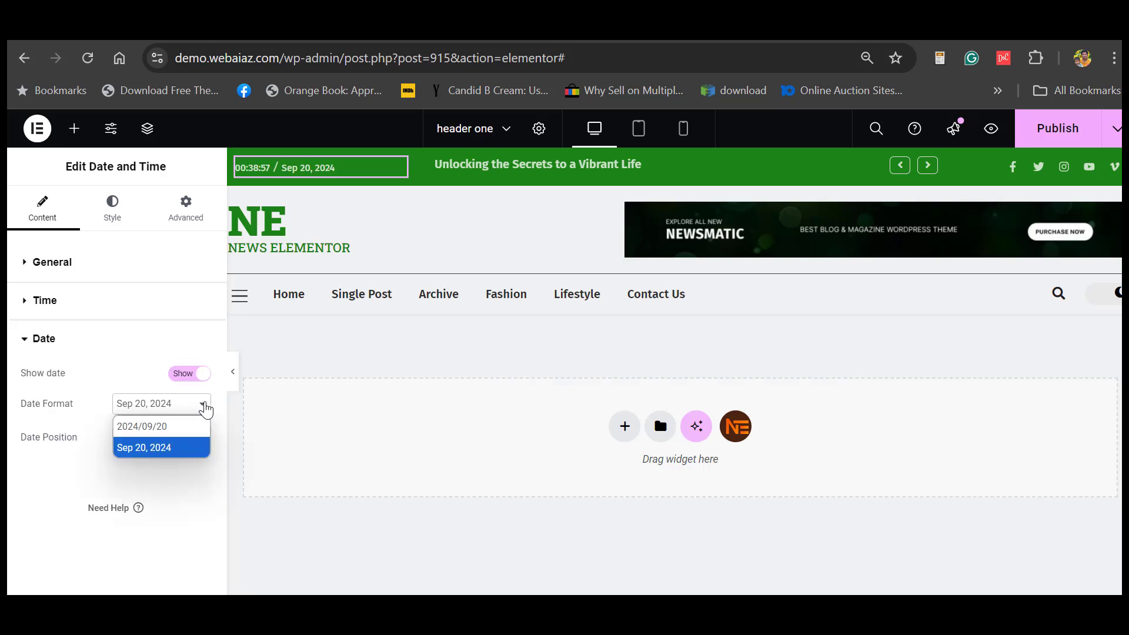
pyautogui.click(203, 406)
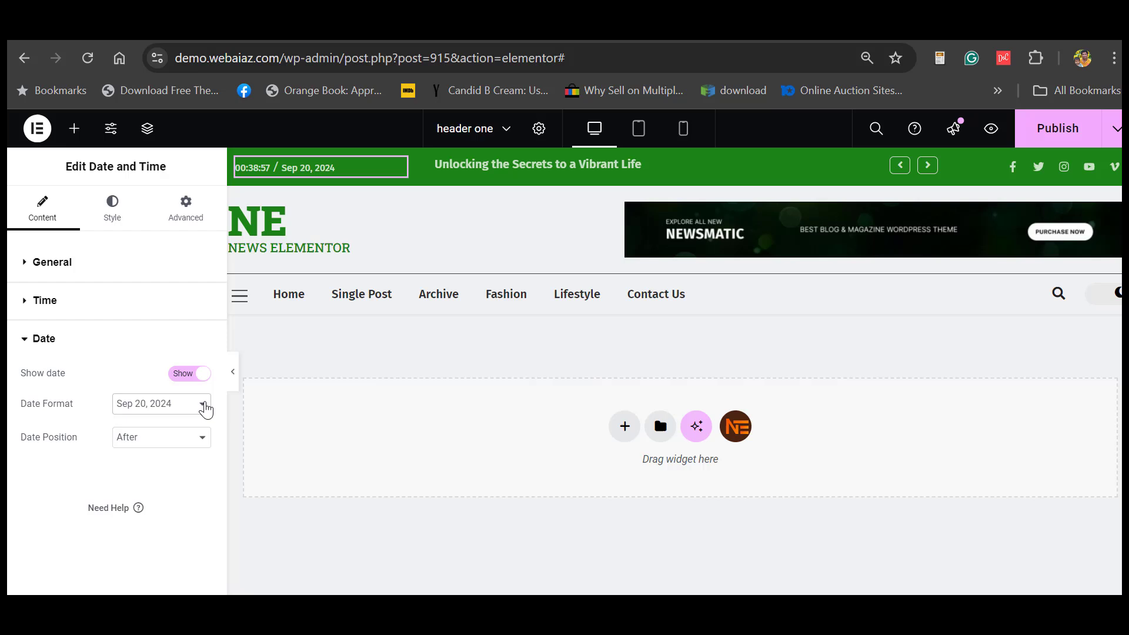
pyautogui.click(188, 437)
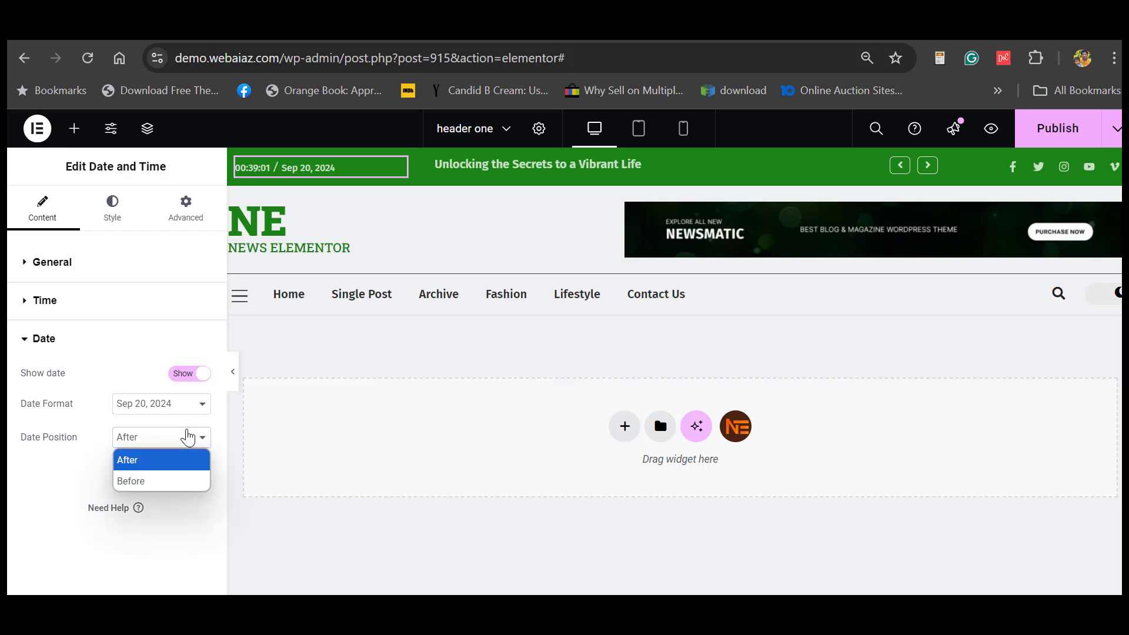
pyautogui.click(165, 479)
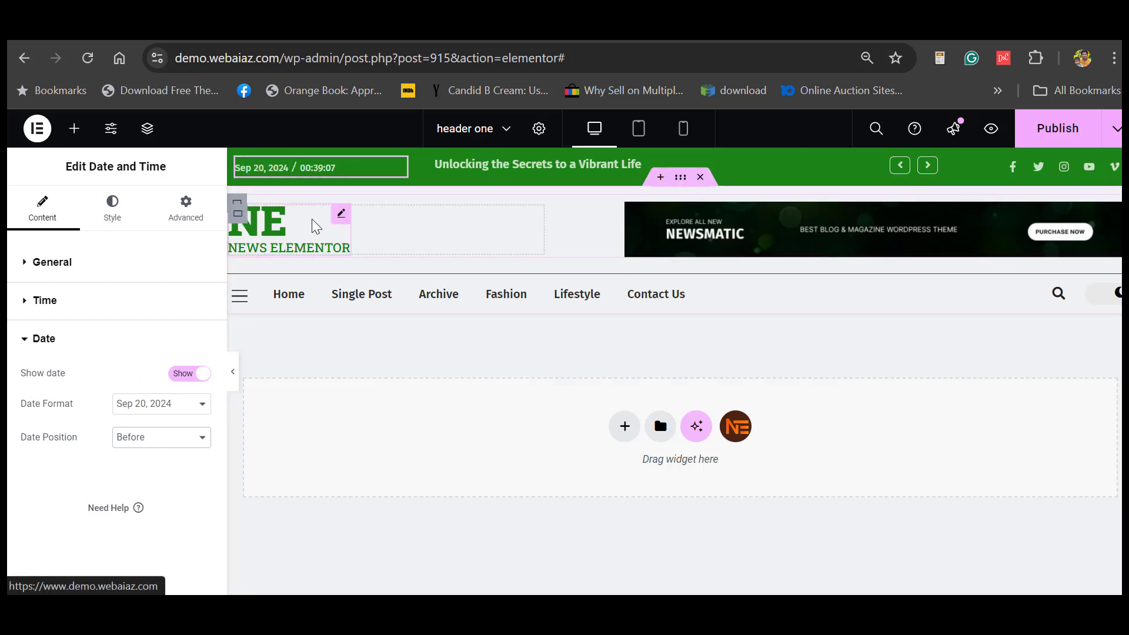
# - Examine the header's Ticker News slider settings for content type, post order and number of posts
pyautogui.click(527, 171)
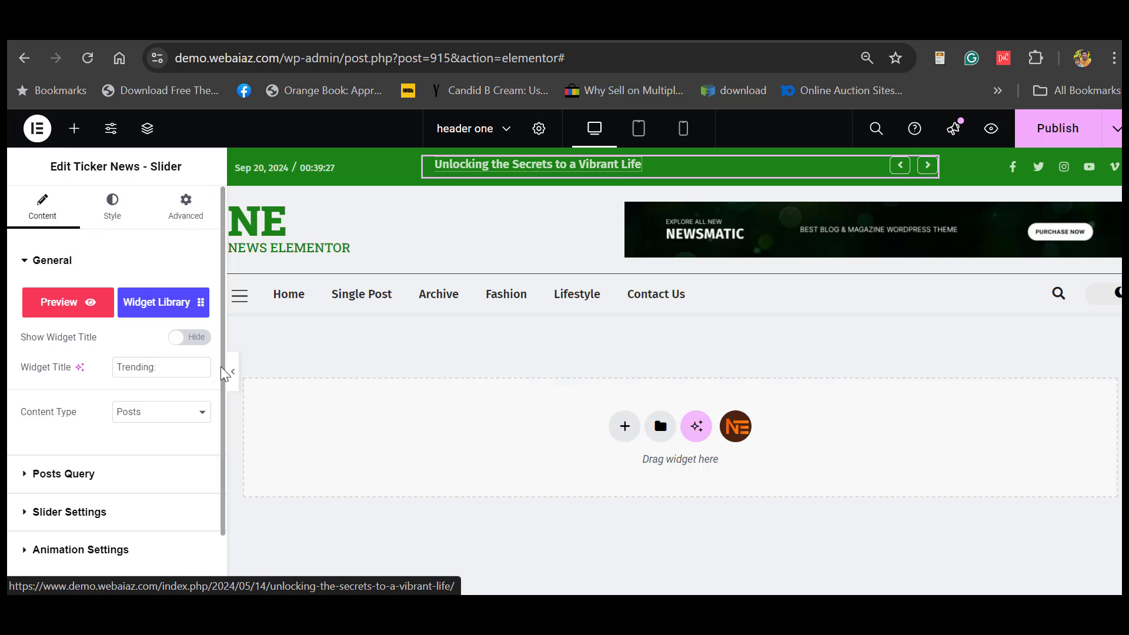
pyautogui.scroll(-2, 215, 399)
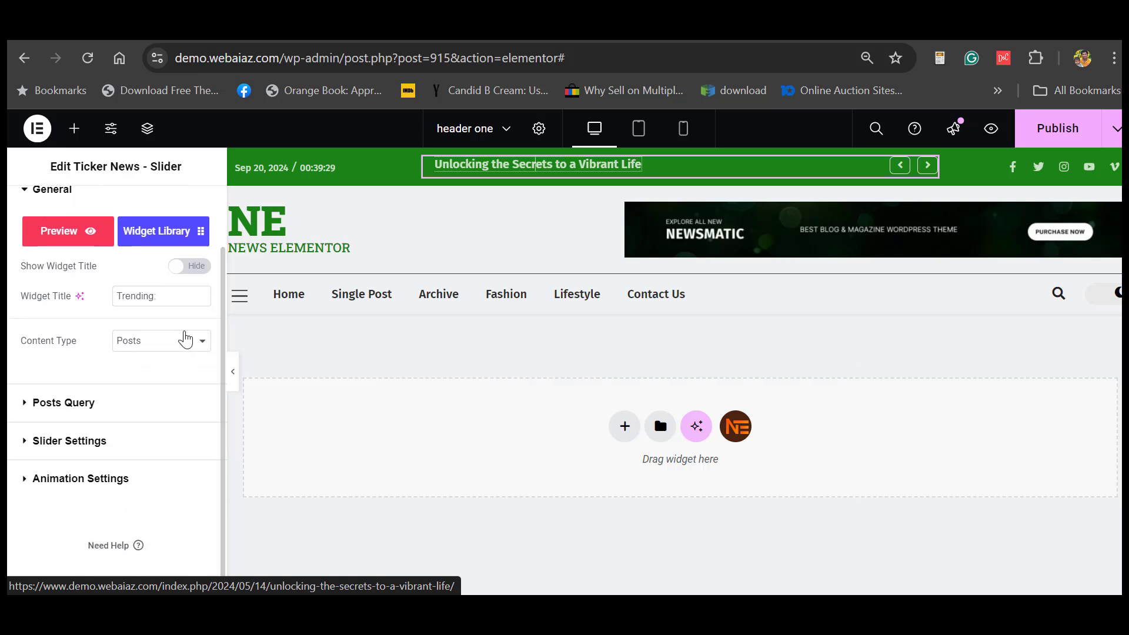
pyautogui.click(184, 337)
pyautogui.click(184, 336)
pyautogui.click(62, 403)
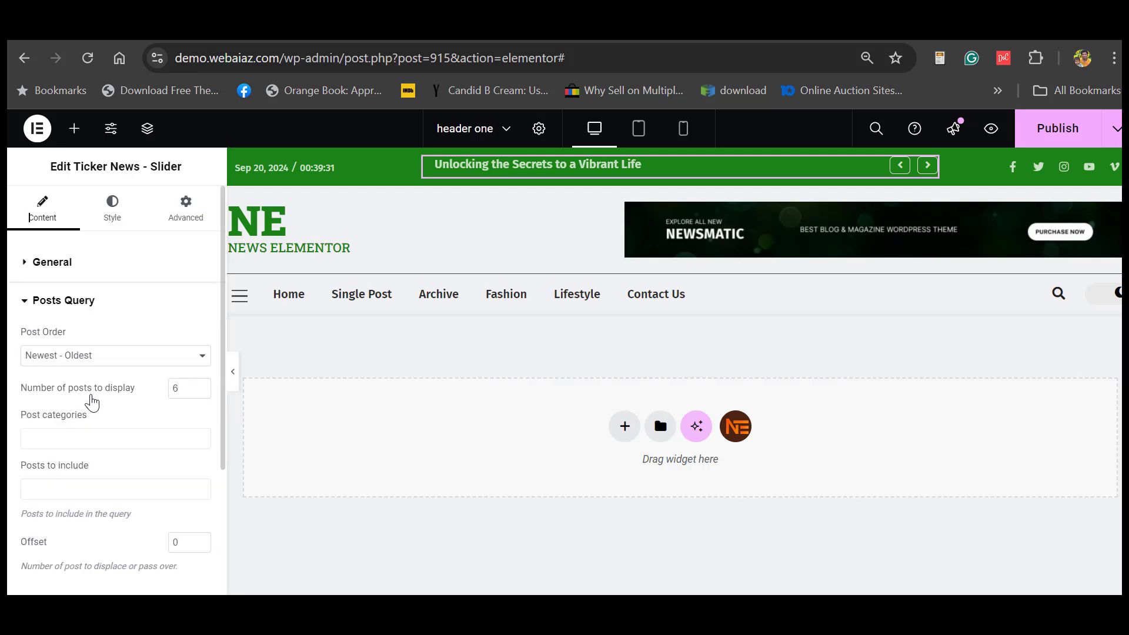
pyautogui.click(116, 366)
pyautogui.click(121, 366)
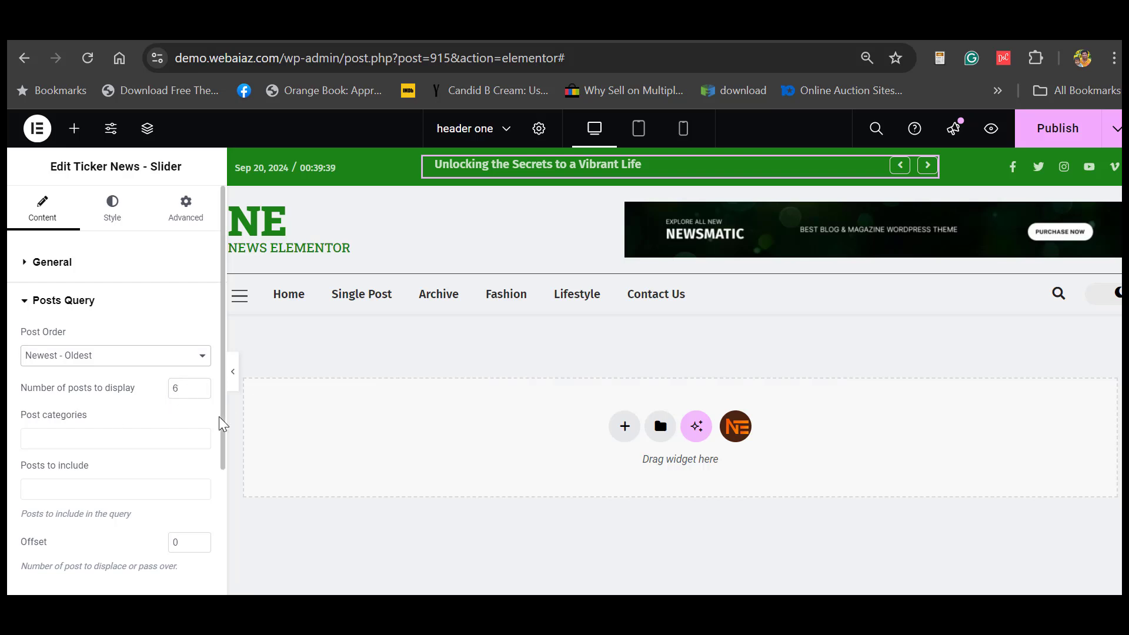
# - Check which post categories and individual posts can be included in the ticker's posts query
pyautogui.moveTo(221, 418); pyautogui.dragTo(224, 460)
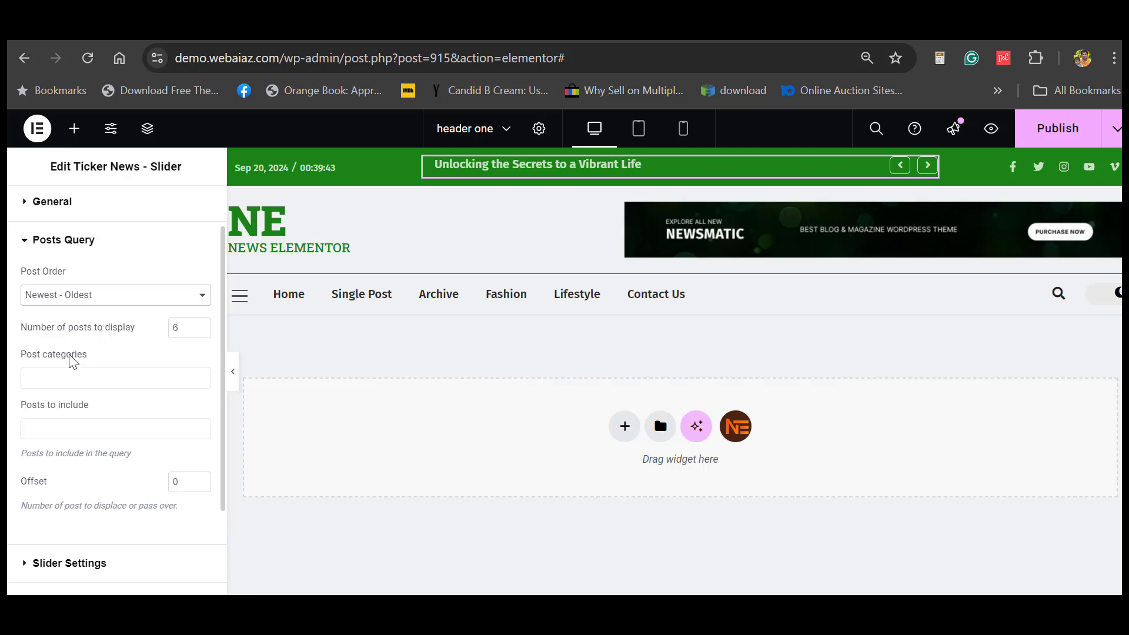
pyautogui.click(71, 378)
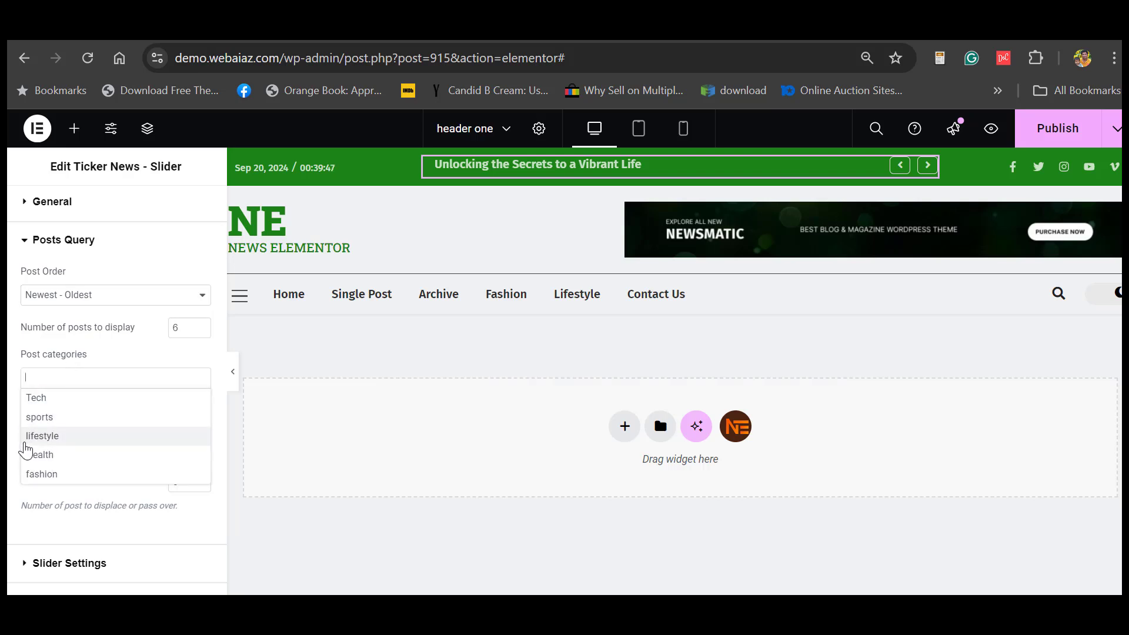
pyautogui.click(37, 381)
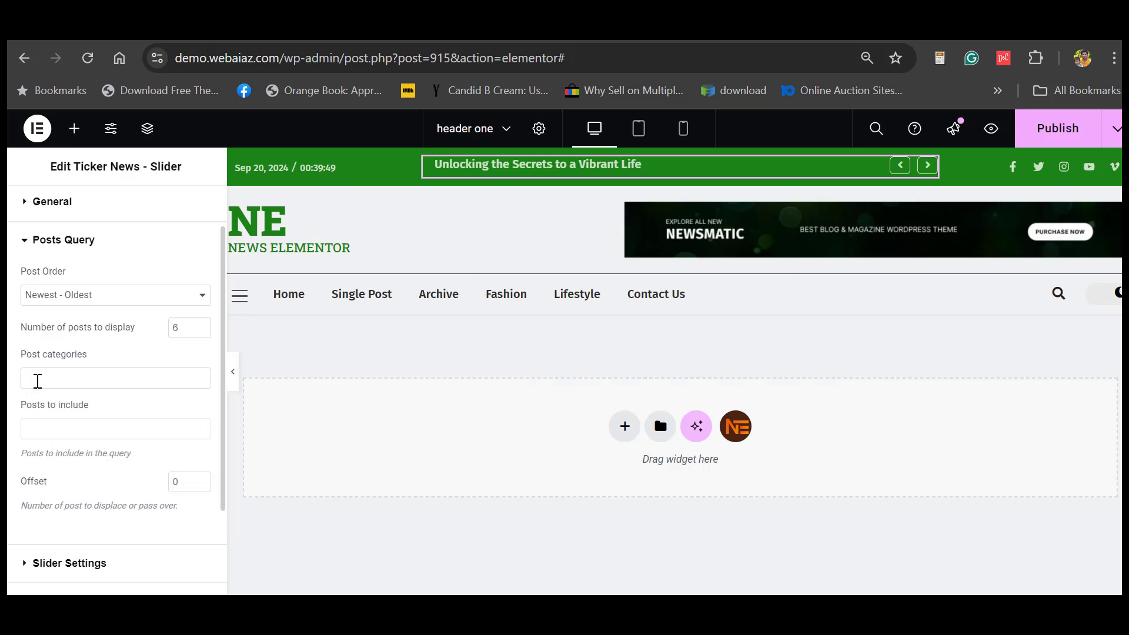
pyautogui.click(62, 420)
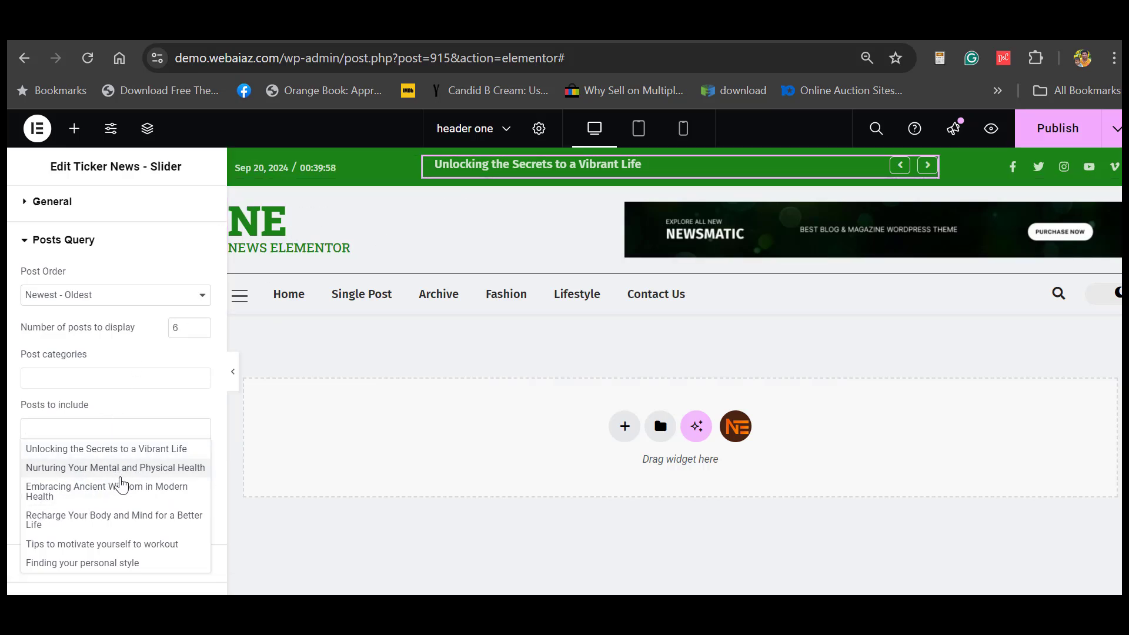
pyautogui.click(136, 411)
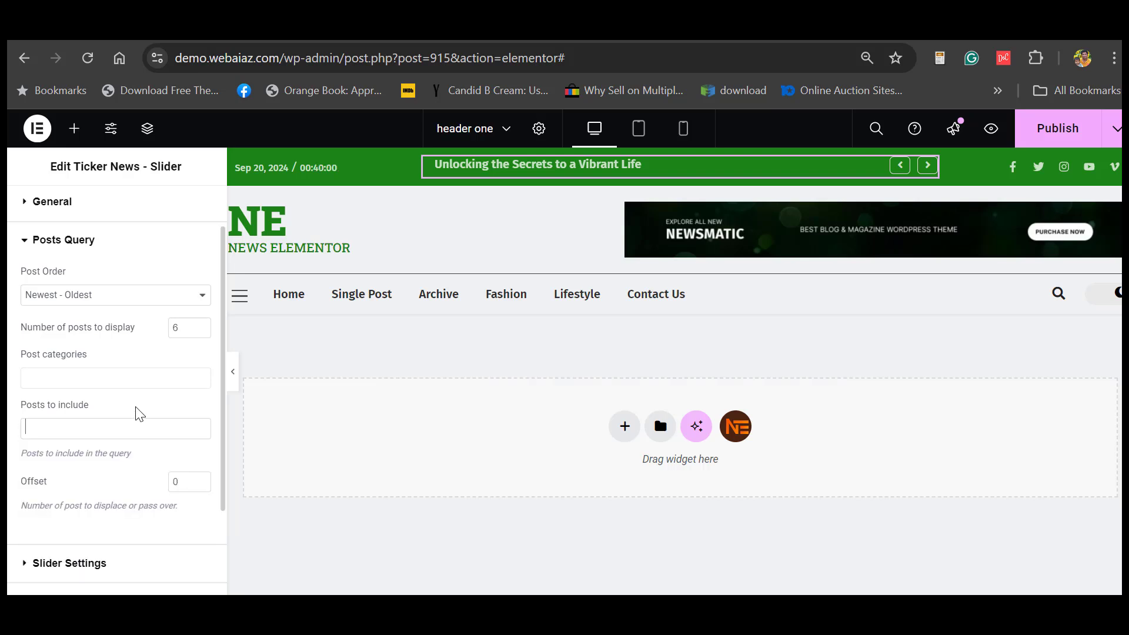
# - Review the ticker's slider settings, including its arrows and separator, and its animation settings
pyautogui.scroll(-2, 117, 447)
pyautogui.click(101, 469)
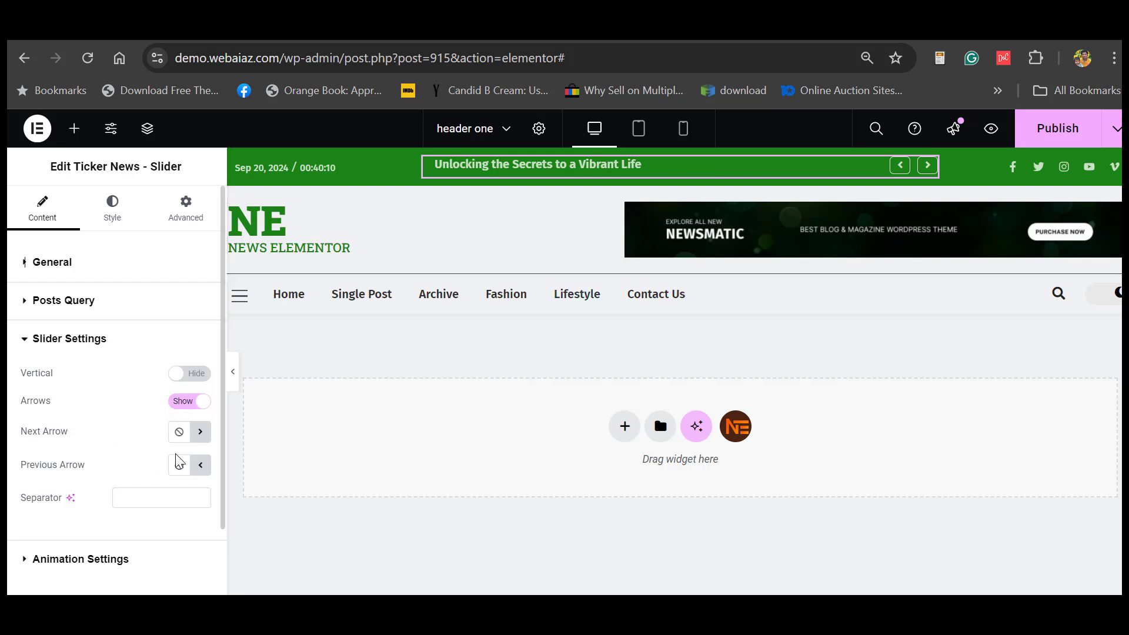
pyautogui.moveTo(222, 478); pyautogui.dragTo(218, 538)
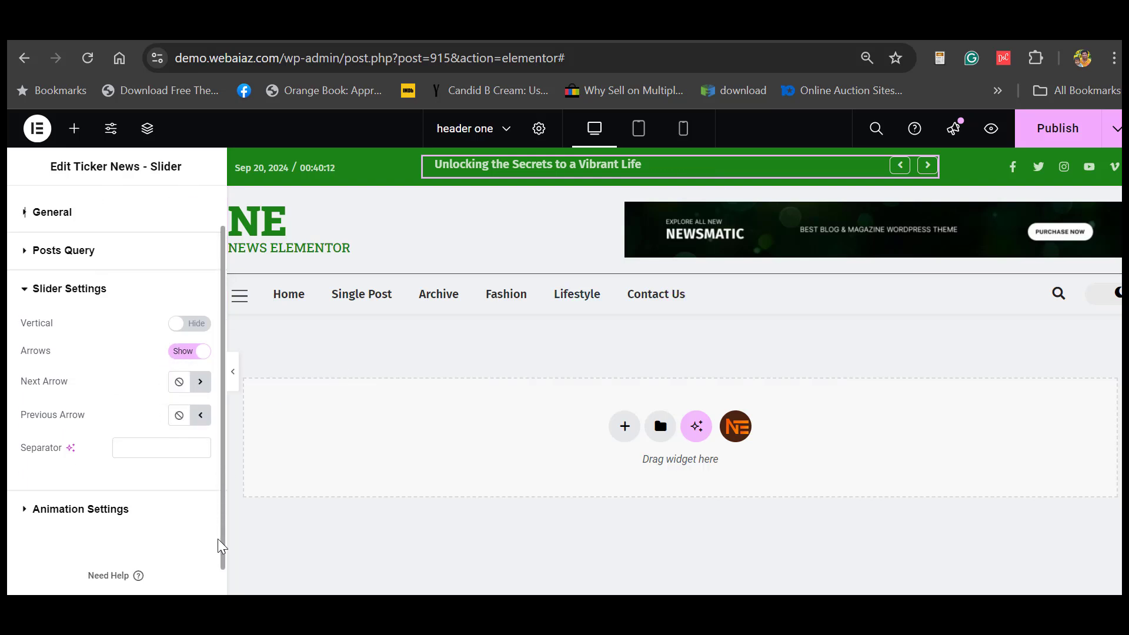
pyautogui.click(147, 509)
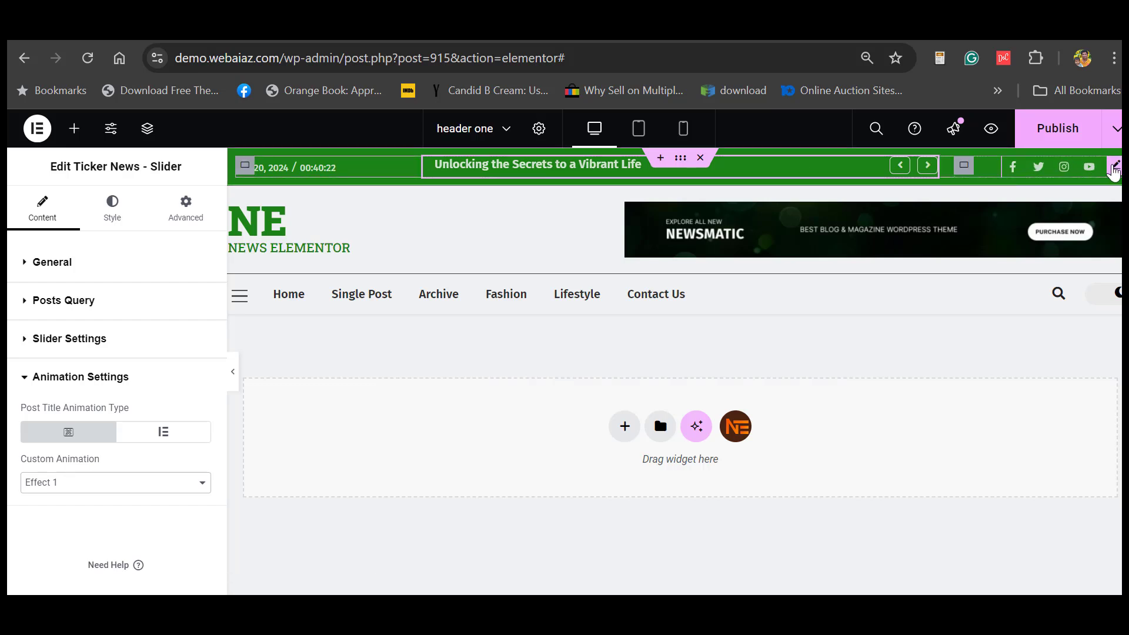
# - Examine the icon, link and color options of the Facebook and Youtube items in the header's Social Icons widget
pyautogui.click(1114, 167)
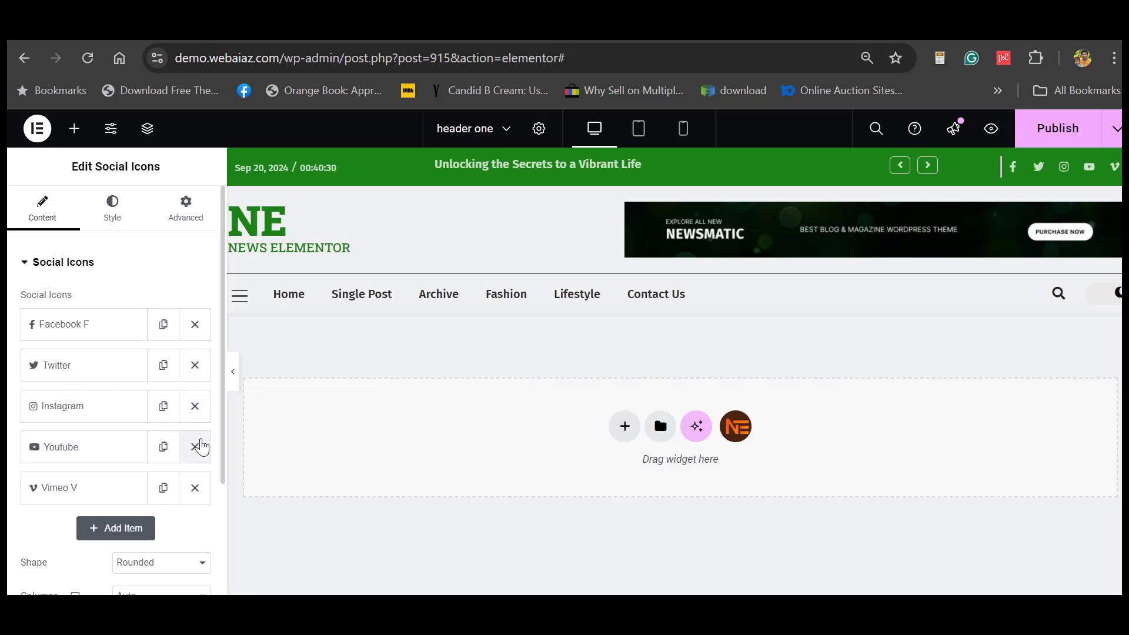
pyautogui.click(69, 332)
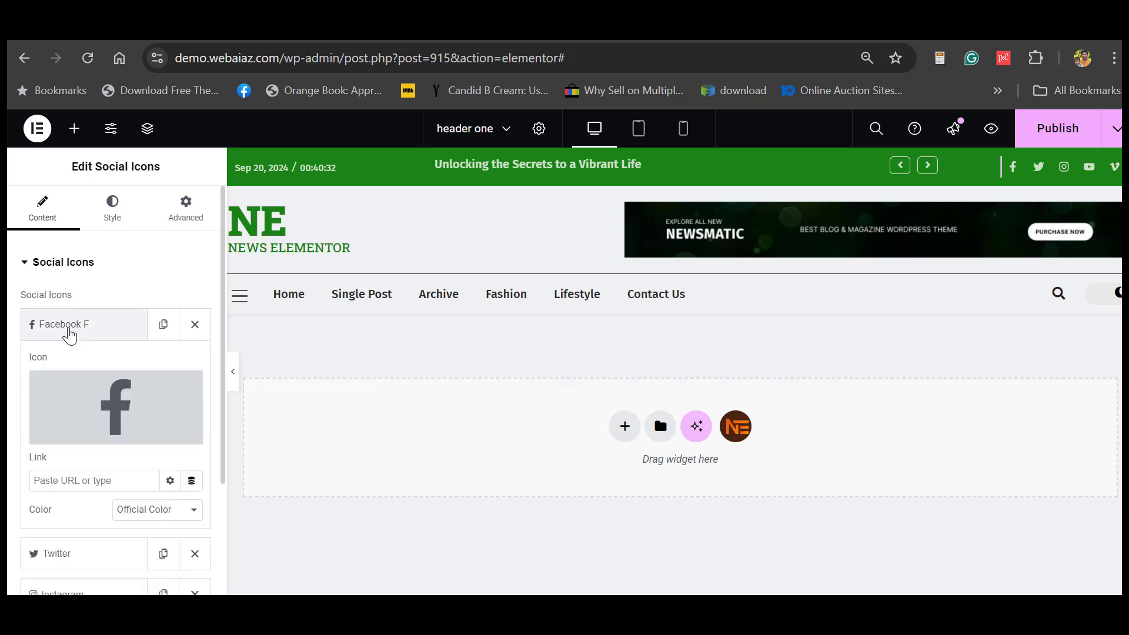
pyautogui.click(69, 332)
pyautogui.click(69, 333)
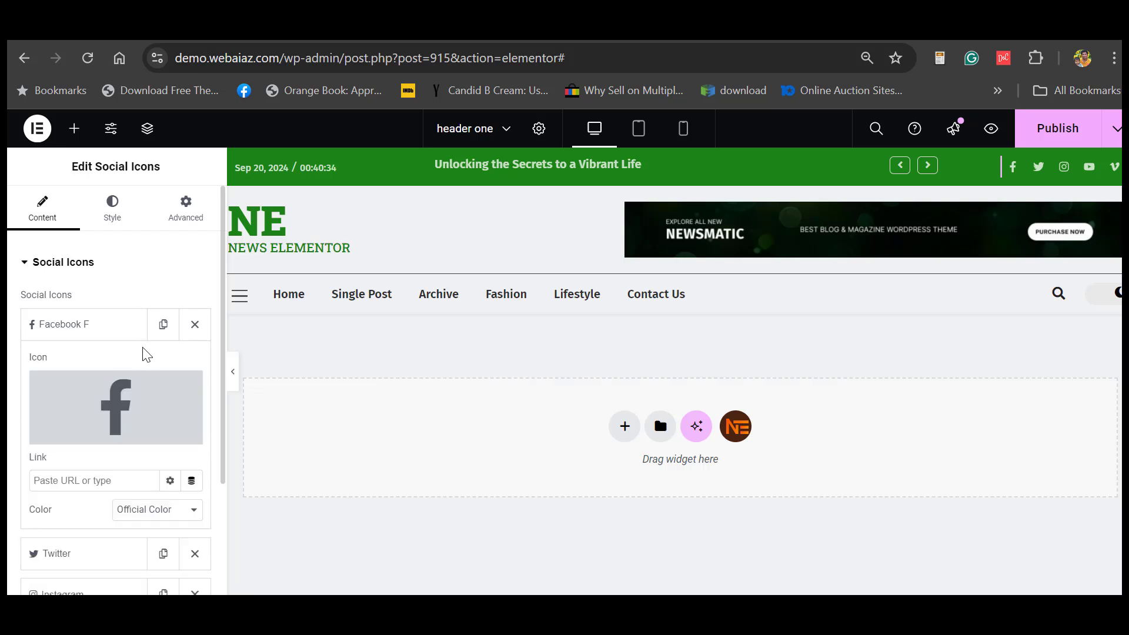
pyautogui.moveTo(113, 406)
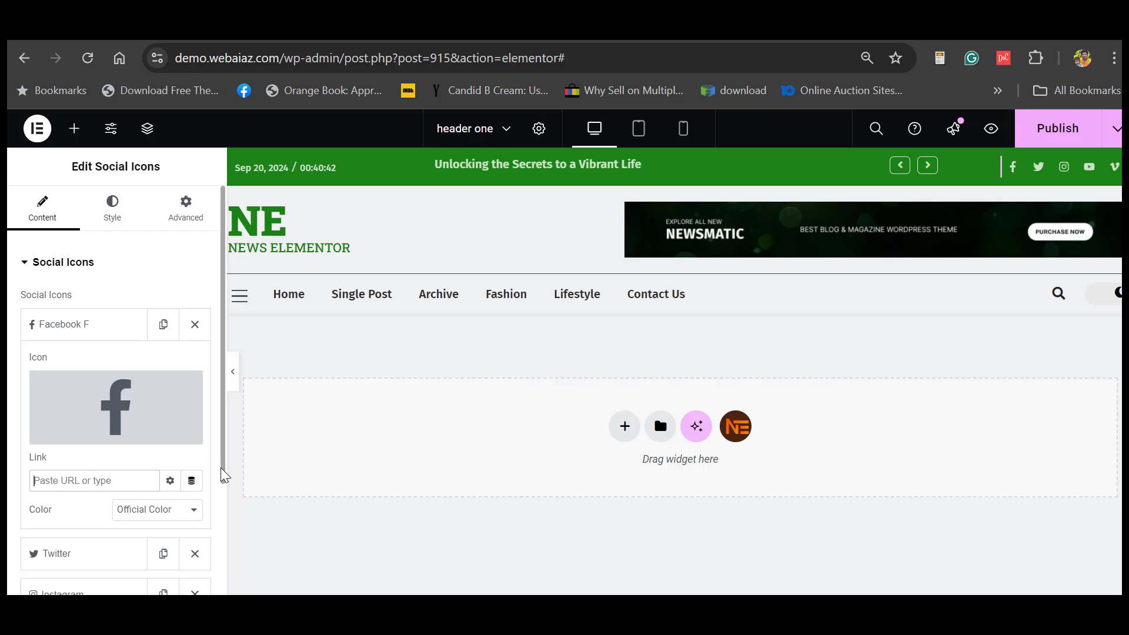
pyautogui.scroll(-2, 220, 499)
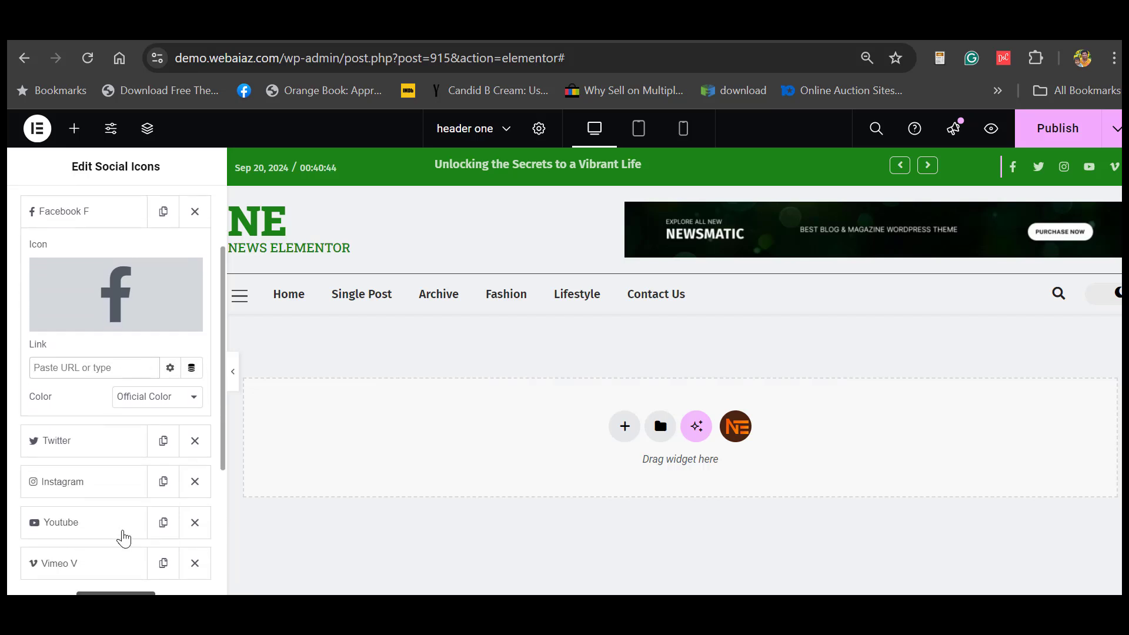
pyautogui.click(104, 533)
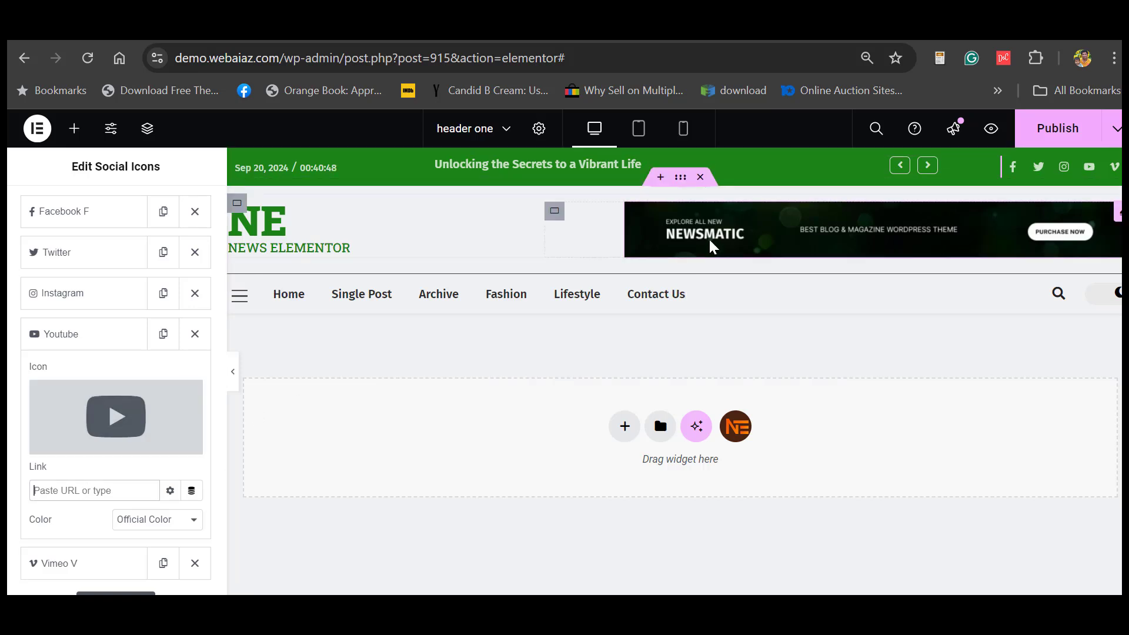
# - Set the header logo's site title text to NEWS and its tagline text to News Elementor Q
pyautogui.click(271, 235)
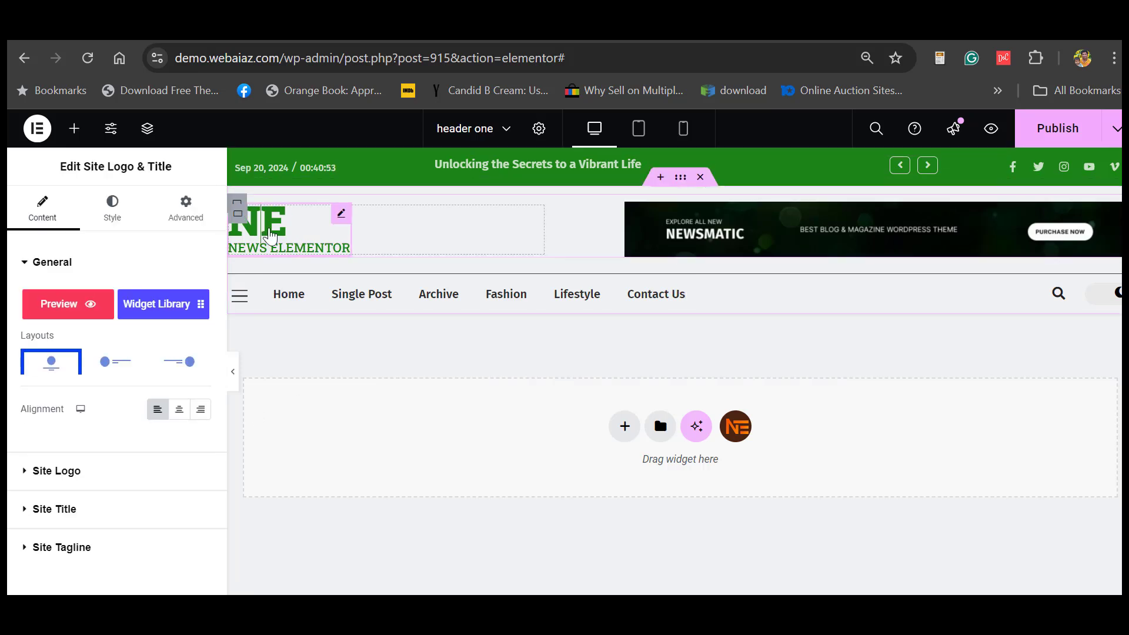
pyautogui.click(54, 470)
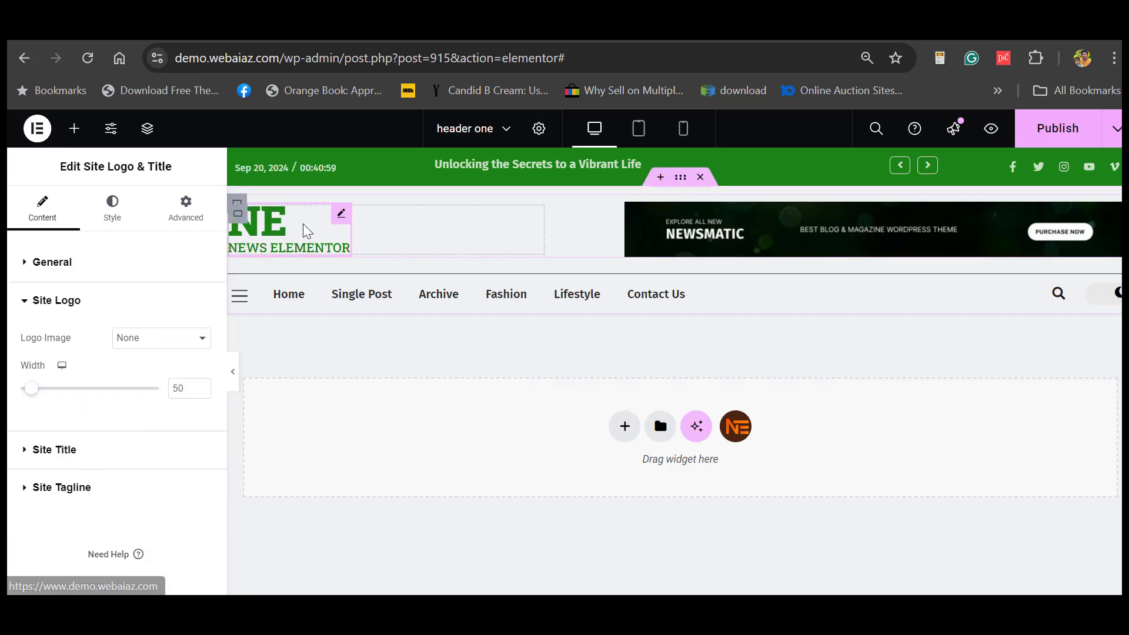
pyautogui.click(95, 452)
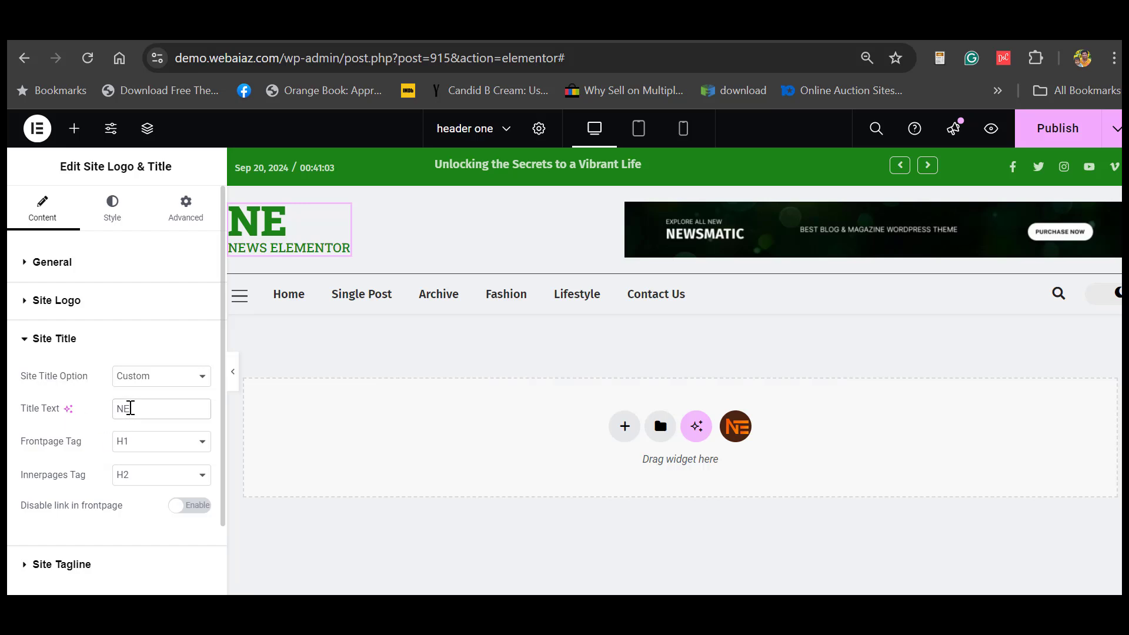
pyautogui.write('WS')
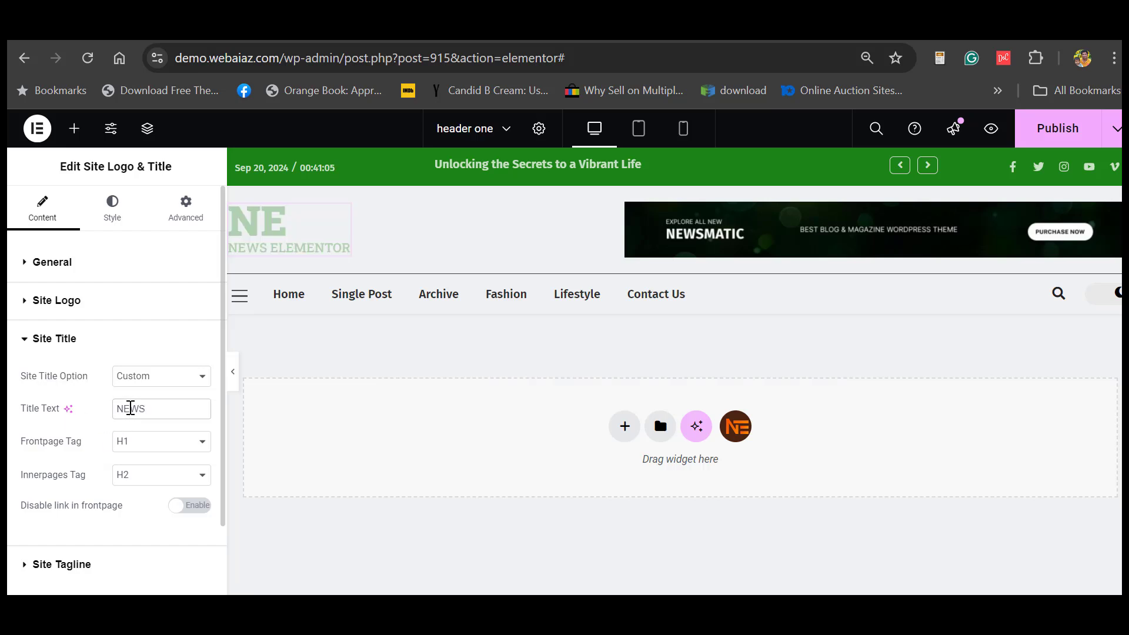
pyautogui.click(82, 569)
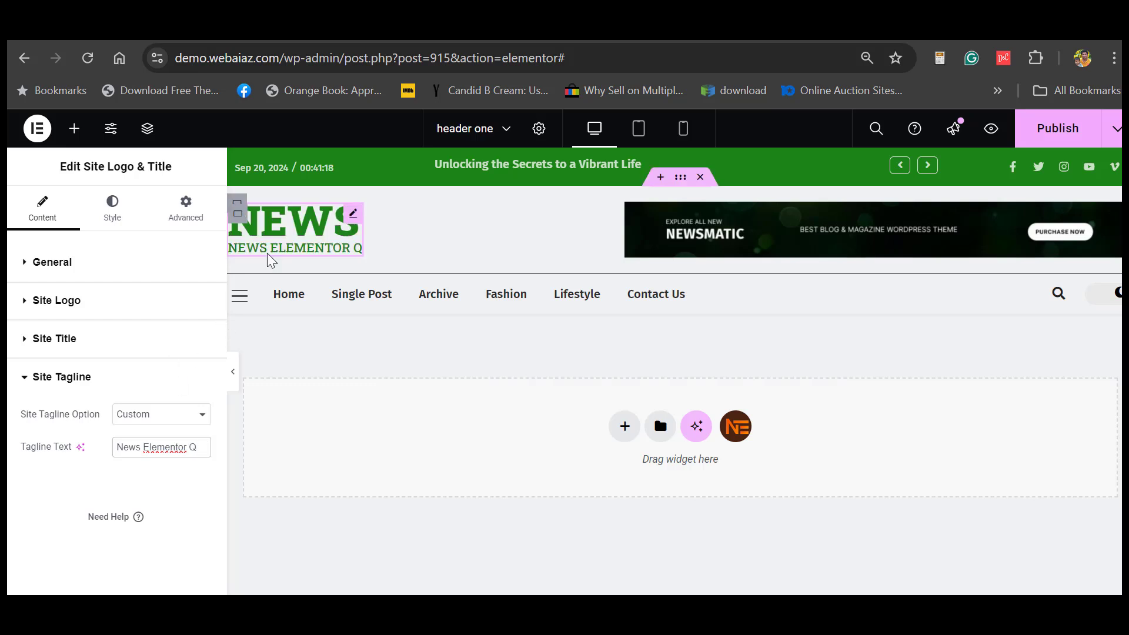
# - Set the header logo's image source to Custom and review the added logo image, retina image and link settings
pyautogui.click(63, 305)
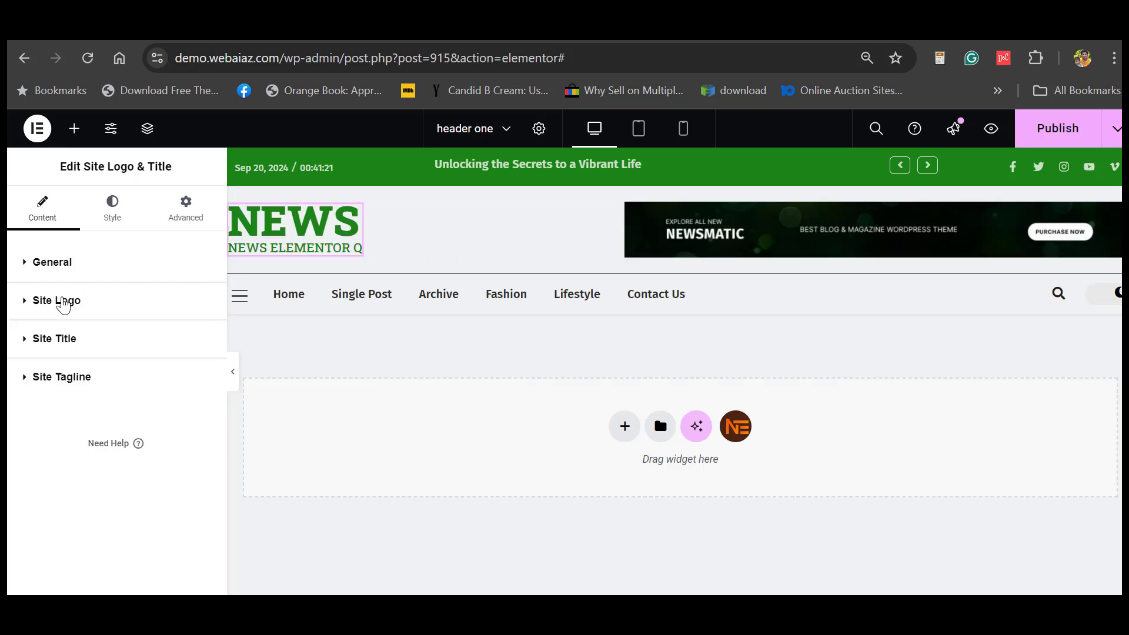
pyautogui.click(64, 306)
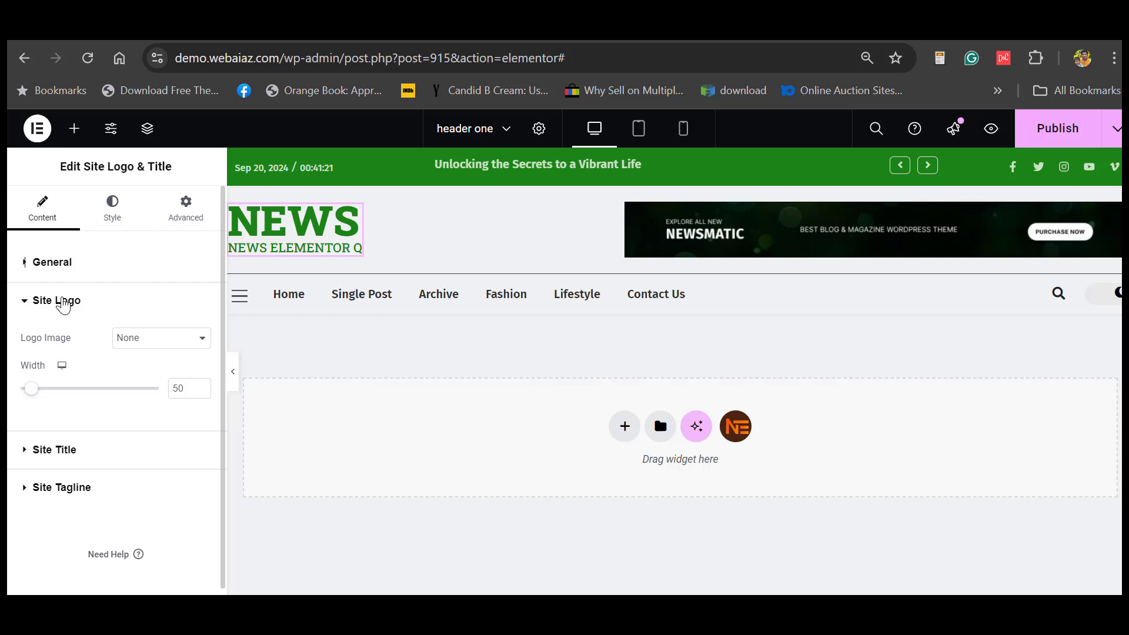
pyautogui.click(150, 340)
pyautogui.click(129, 379)
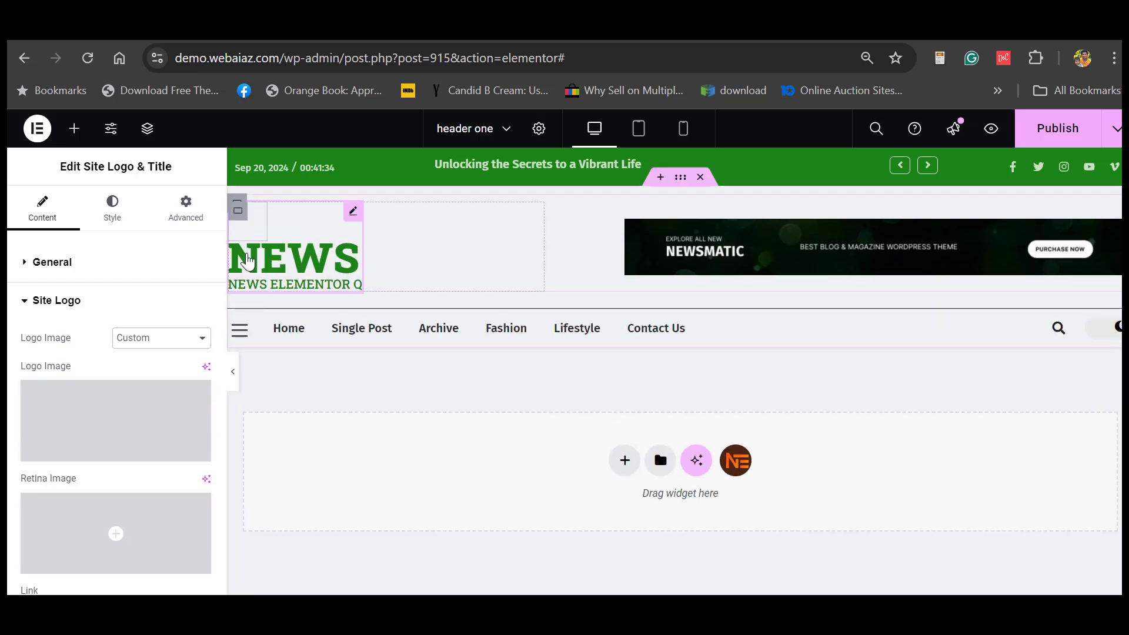
pyautogui.scroll(-3, 223, 372)
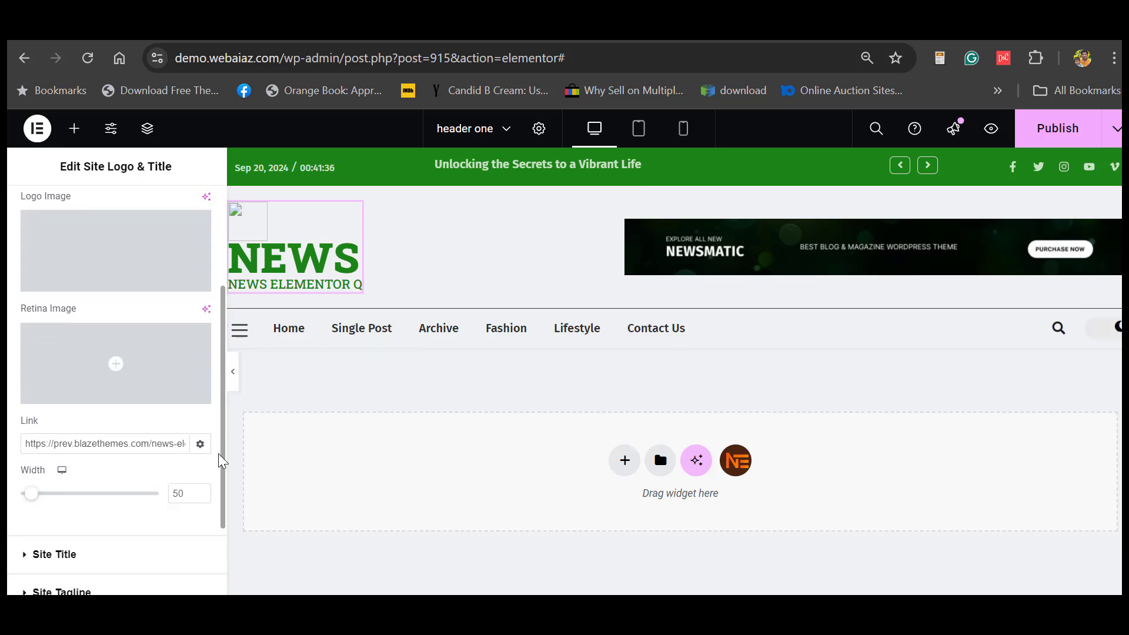
# - Clear the custom title text in the header logo's site title settings
pyautogui.click(56, 552)
pyautogui.click(171, 402)
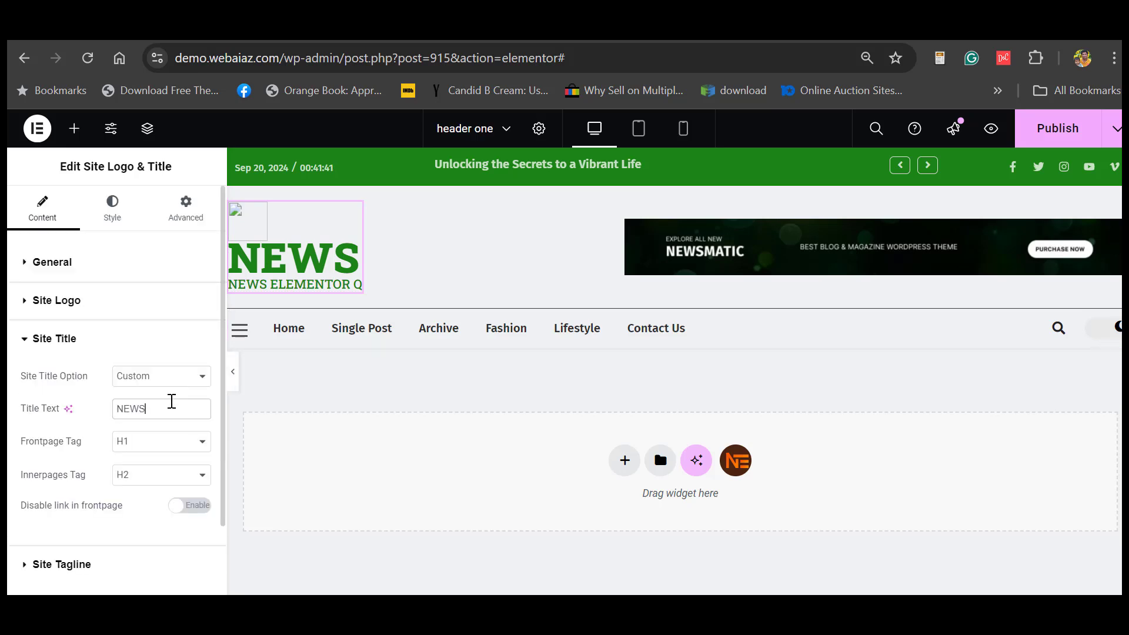
pyautogui.press('BackSpace')
pyautogui.press('BackSpace')
pyautogui.press('BackSpace')
pyautogui.press('BackSpace')
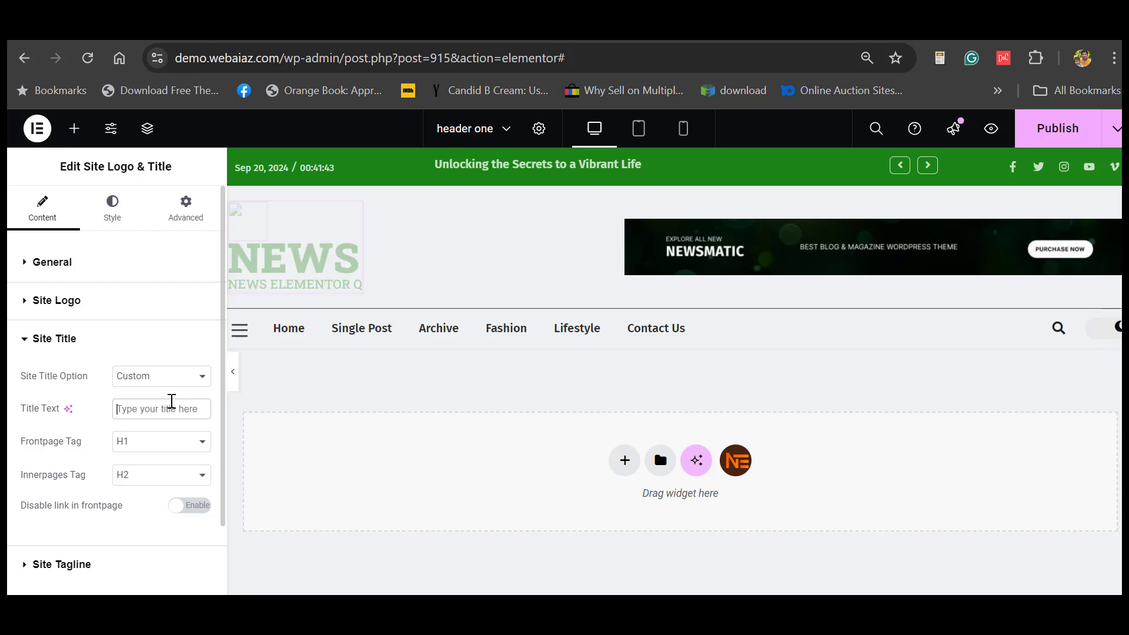
# - Upload the QWW Logo file from the QHT folder and insert it as the header's custom logo image
pyautogui.click(83, 233)
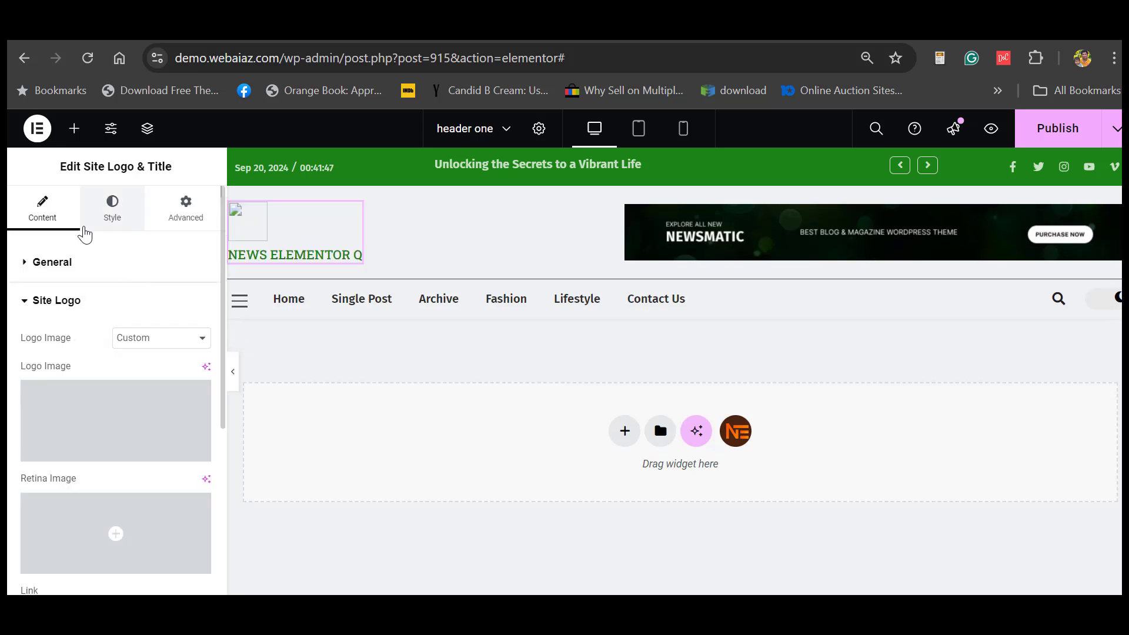
pyautogui.moveTo(73, 444)
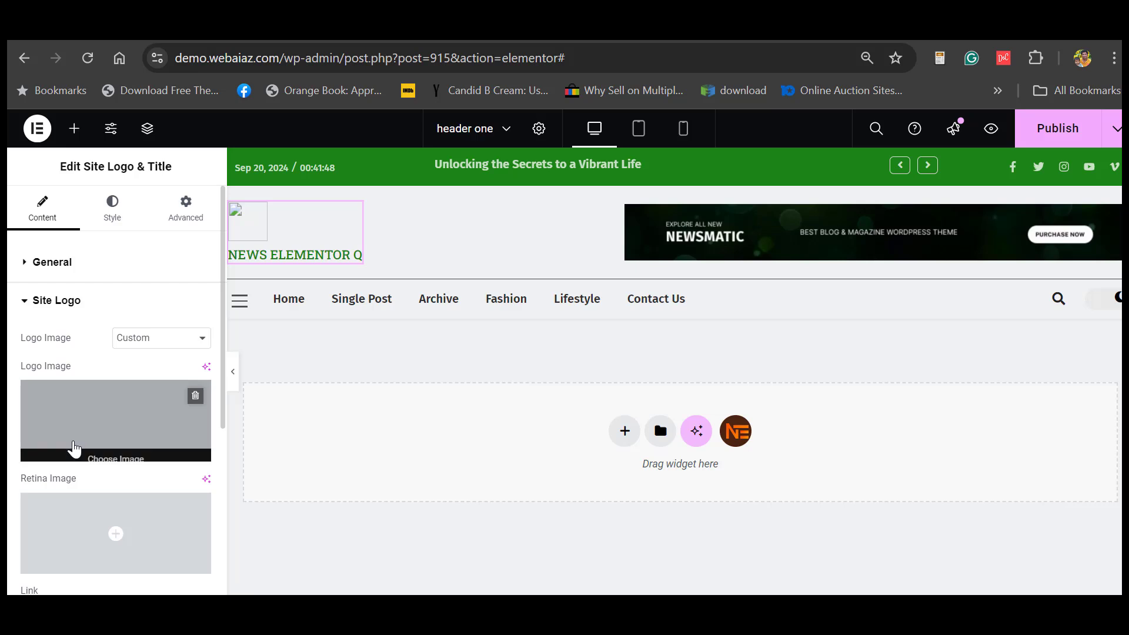
pyautogui.click(94, 409)
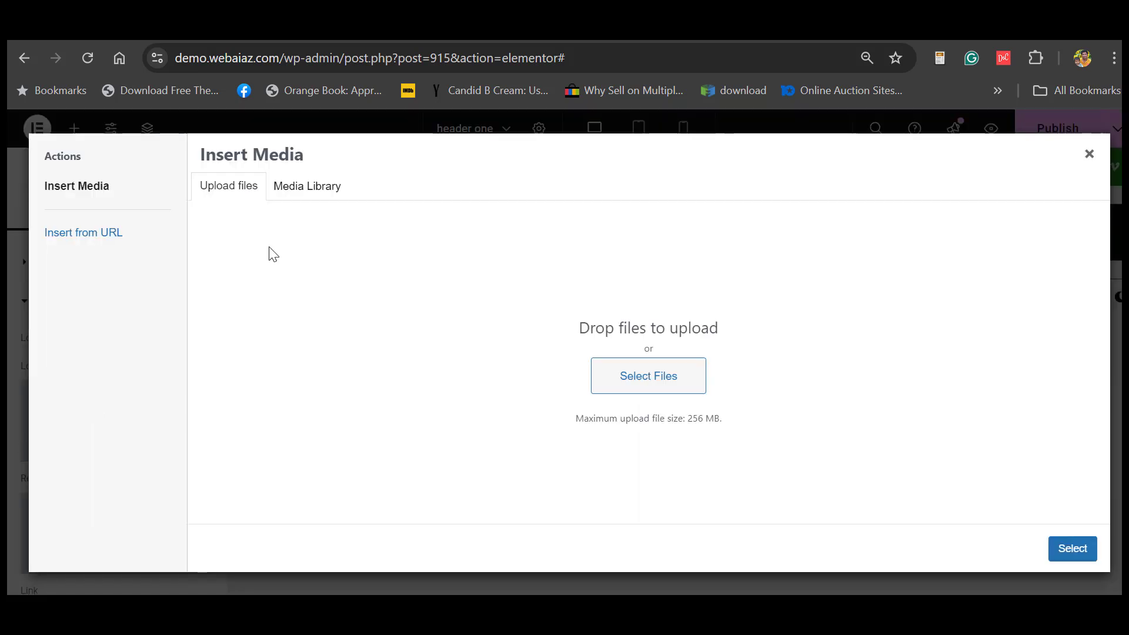
pyautogui.click(618, 380)
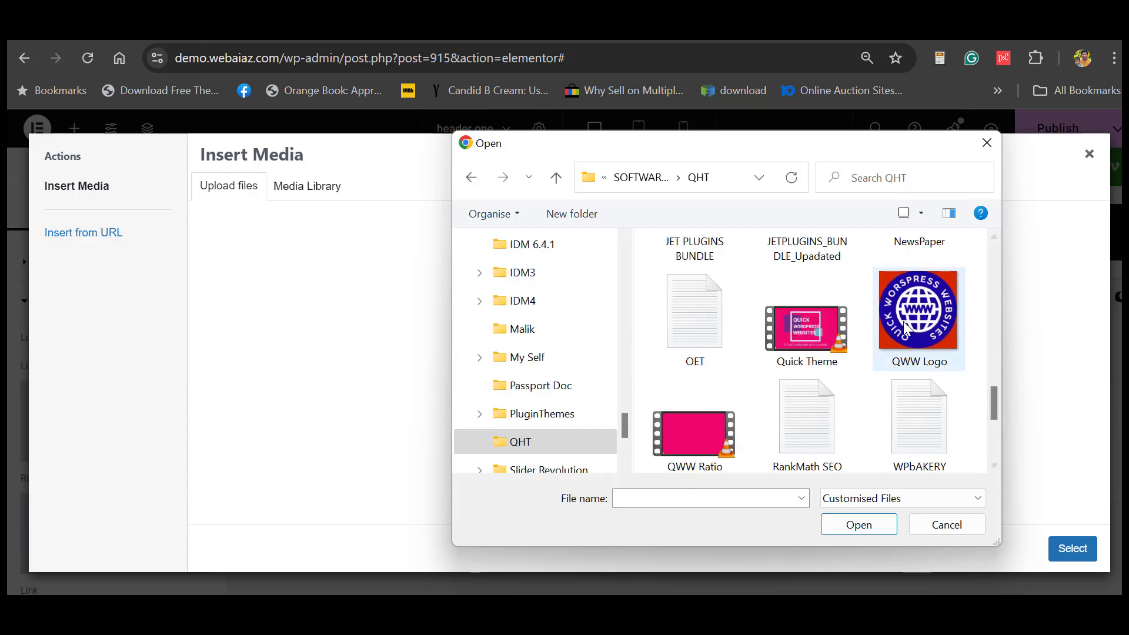
pyautogui.click(903, 321)
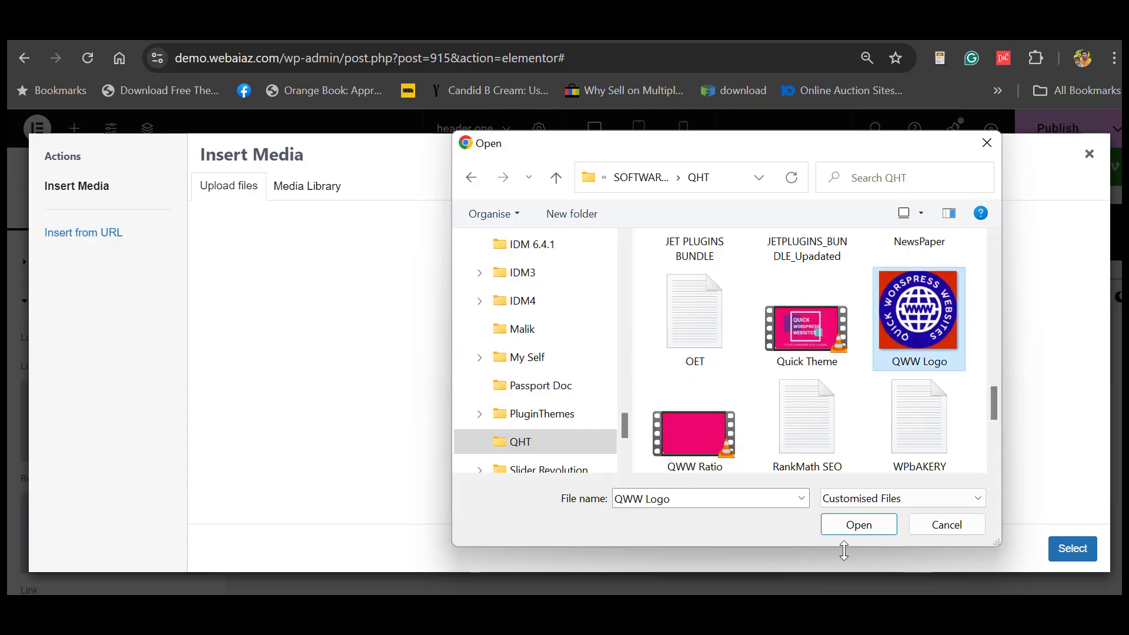
pyautogui.click(846, 526)
pyautogui.click(1066, 548)
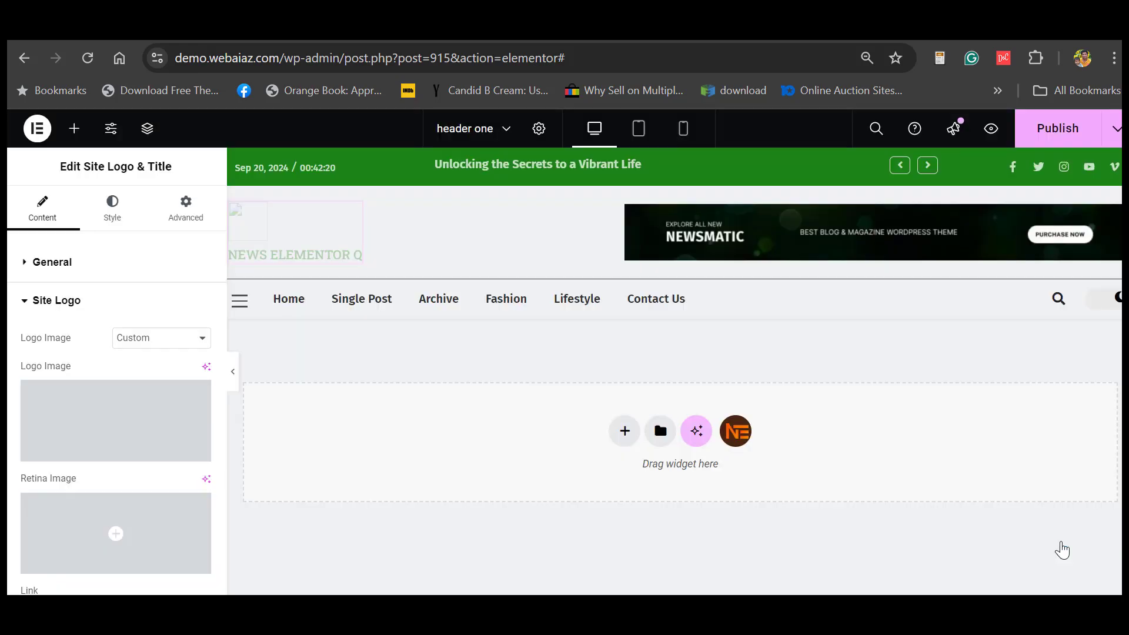
# - Set the site logo's width to 85 and open the site tagline settings
pyautogui.scroll(-5, 219, 298)
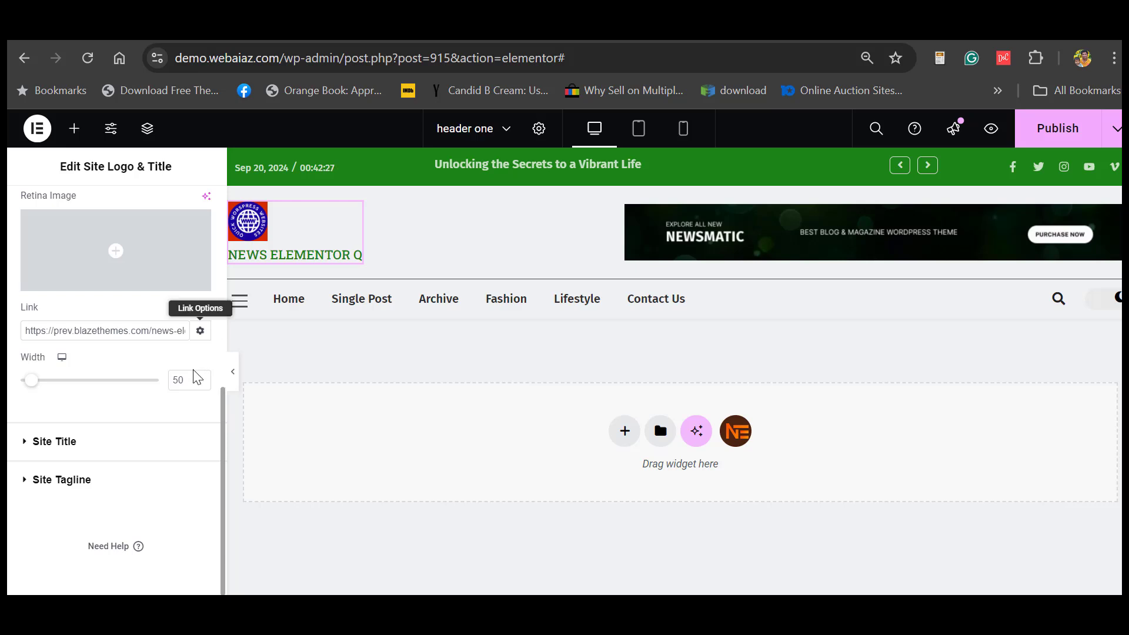
pyautogui.moveTo(31, 386); pyautogui.dragTo(42, 385)
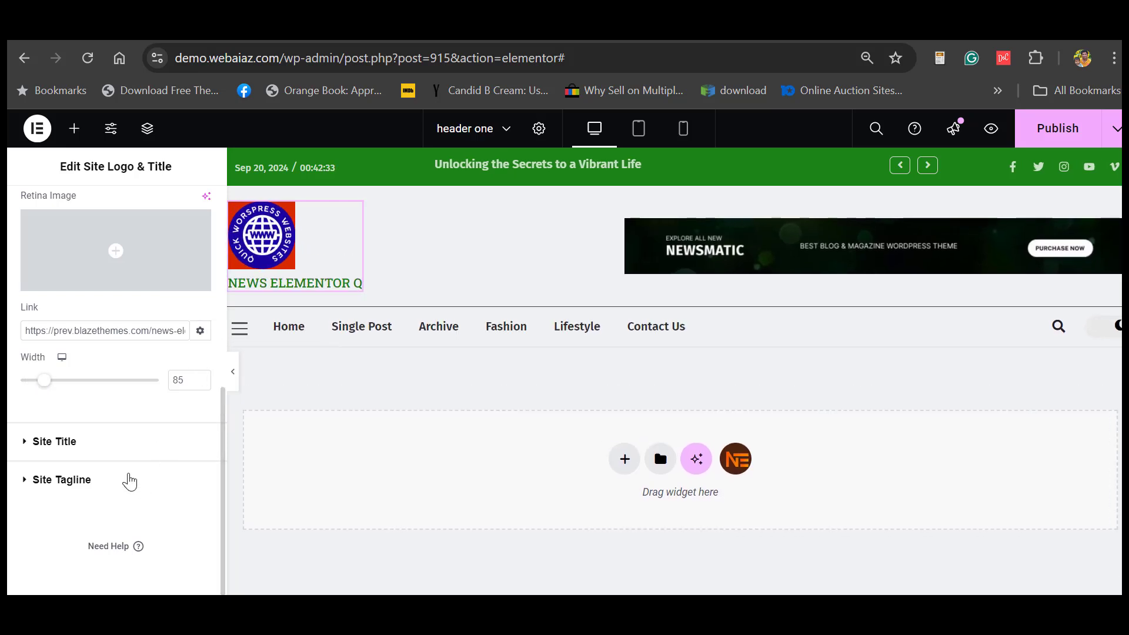
pyautogui.click(126, 479)
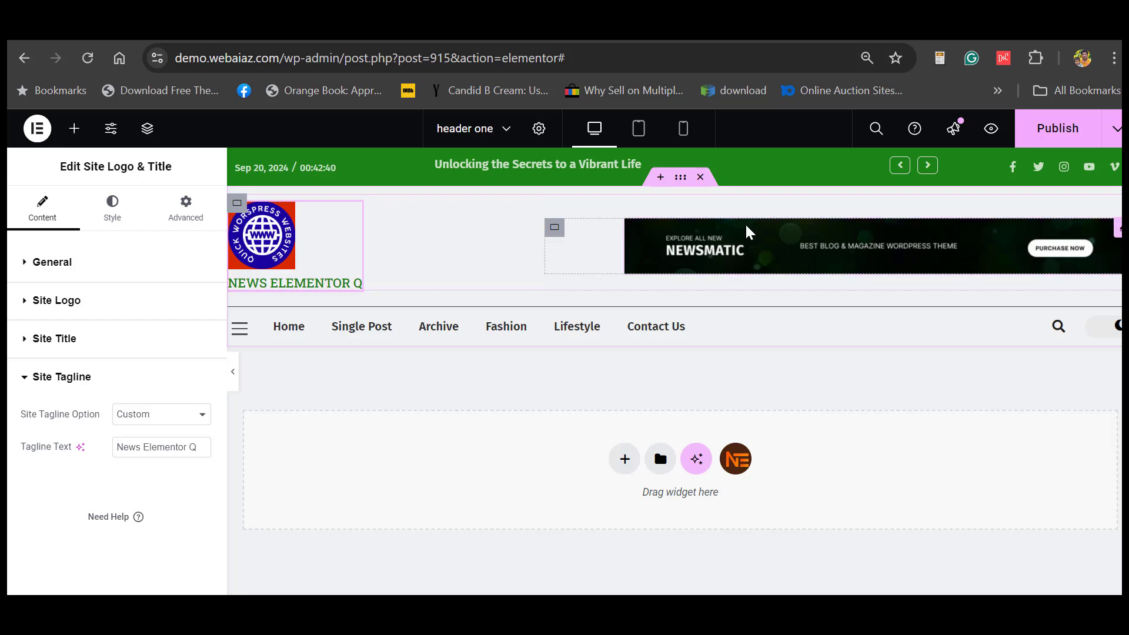
# - Examine the image, resolution, caption and link settings of the header's ad banner image
pyautogui.click(1113, 230)
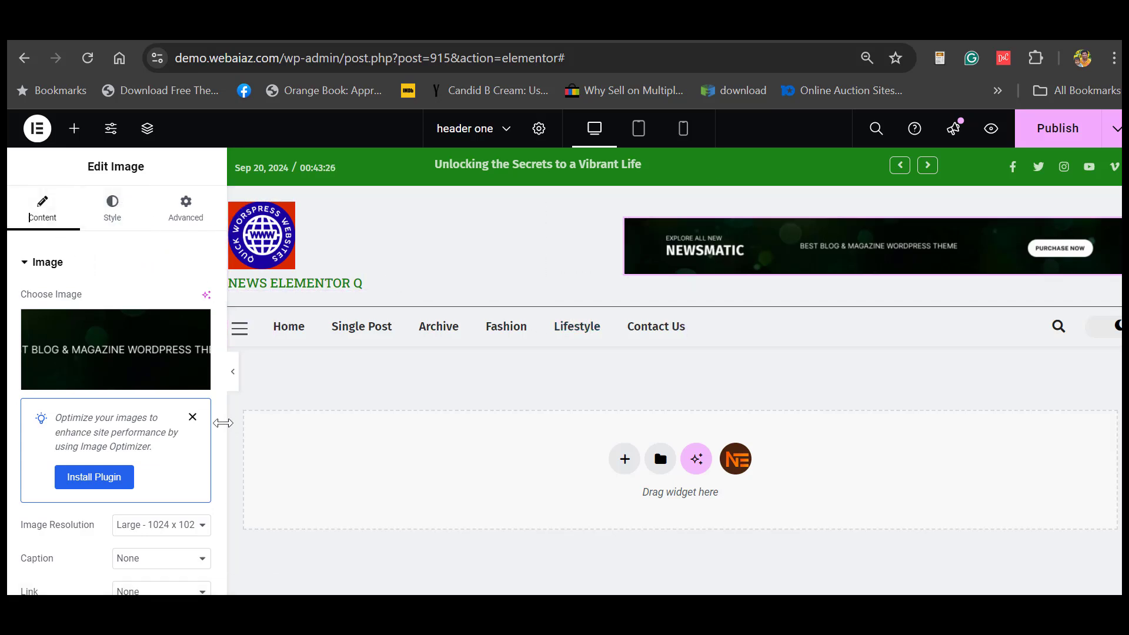
pyautogui.moveTo(223, 428); pyautogui.dragTo(225, 523)
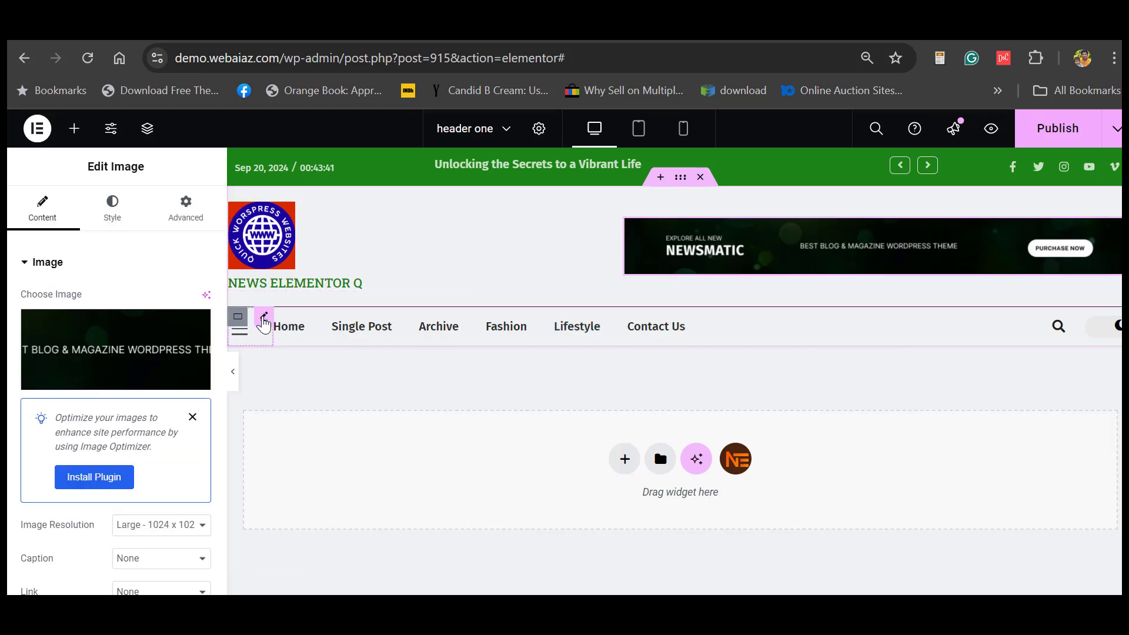
# - Open the header's Canvas Menu widget for editing and look through its off-canvas panel on the live site's home page
pyautogui.click(263, 319)
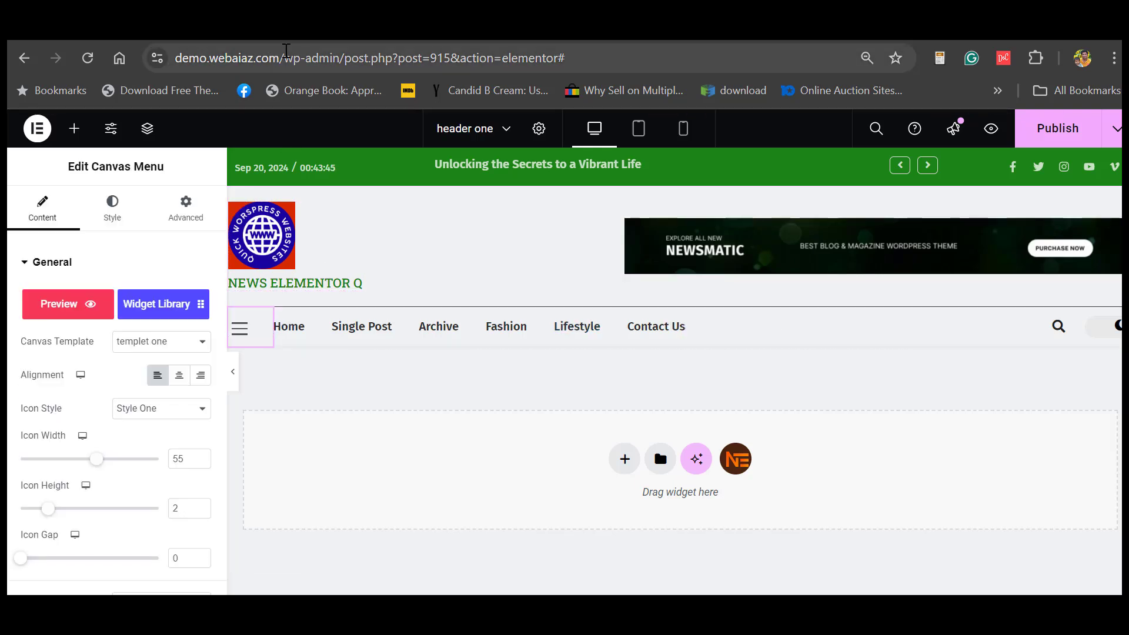
pyautogui.moveTo(234, 45); pyautogui.dragTo(149, 52)
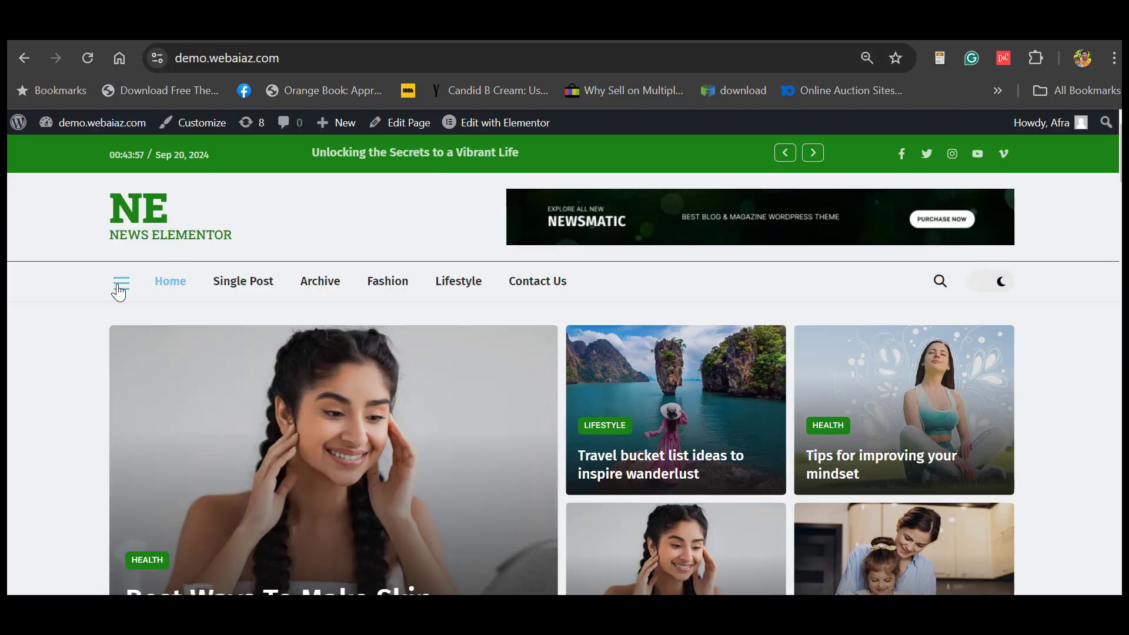
pyautogui.click(114, 288)
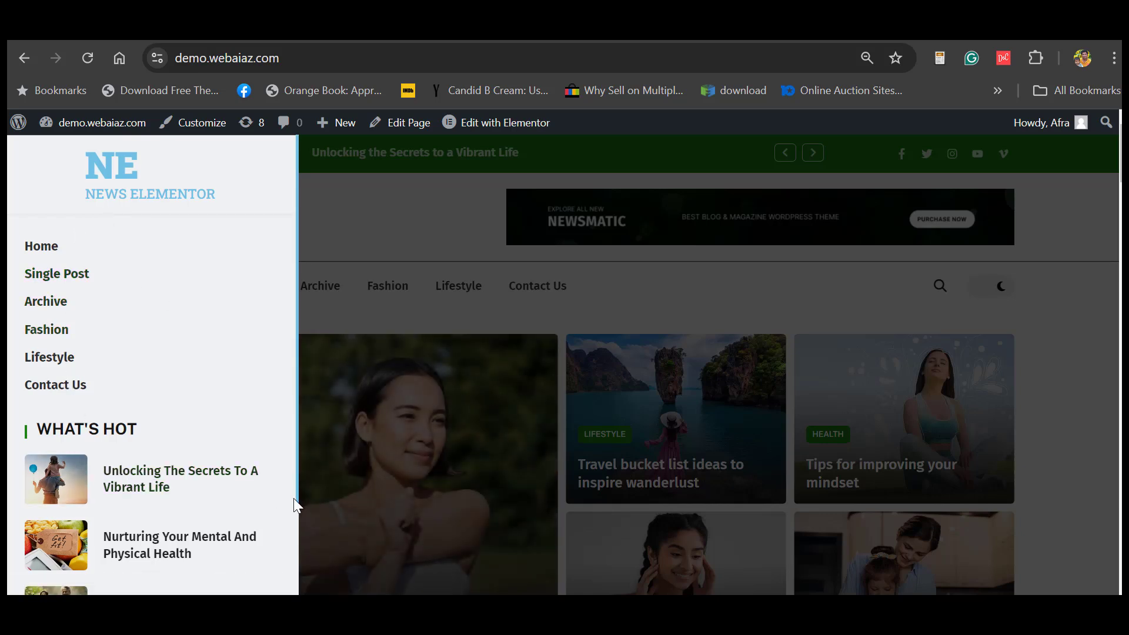
pyautogui.moveTo(295, 498); pyautogui.dragTo(296, 612)
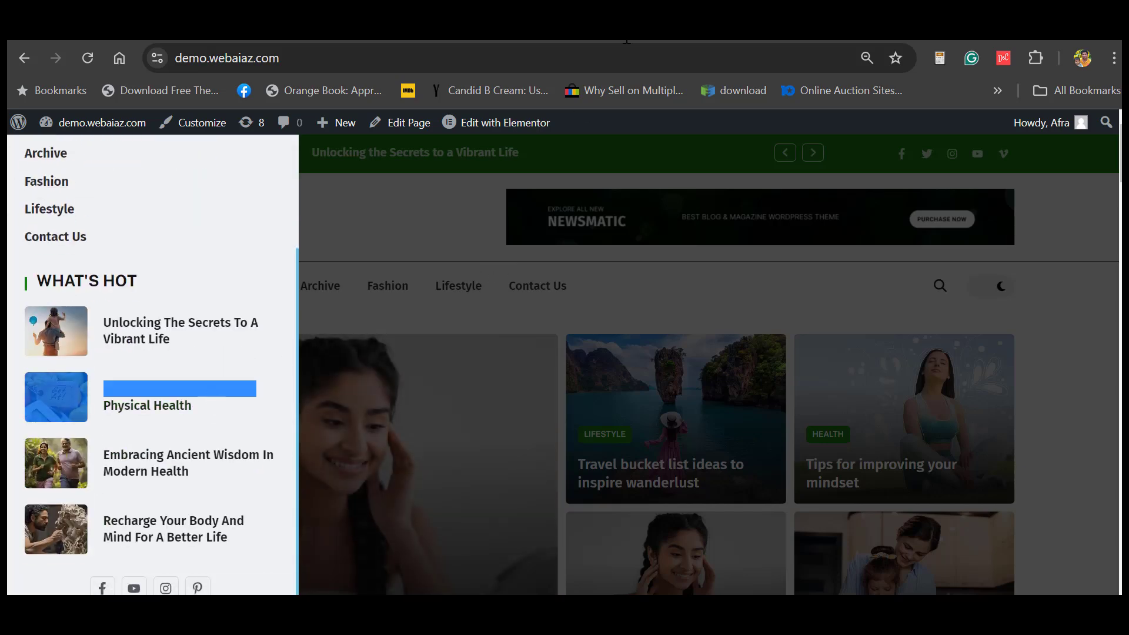
# - Return to the Elementor header editor and check which templates the Canvas Menu widget can use
pyautogui.click(458, 24)
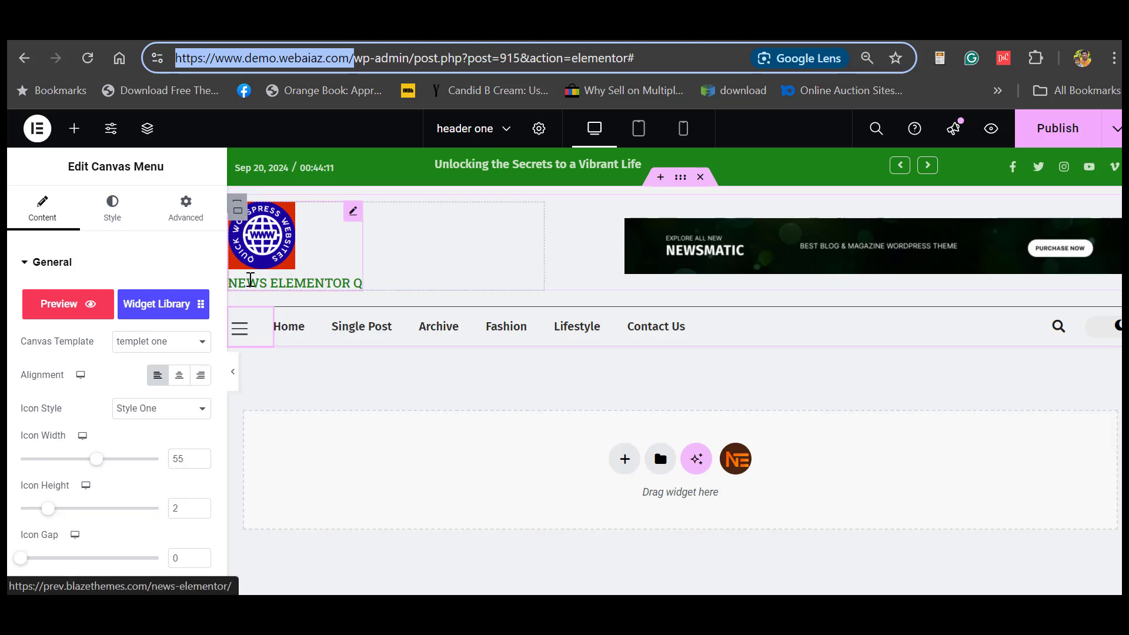
pyautogui.click(197, 333)
pyautogui.scroll(-1, 196, 333)
pyautogui.click(190, 329)
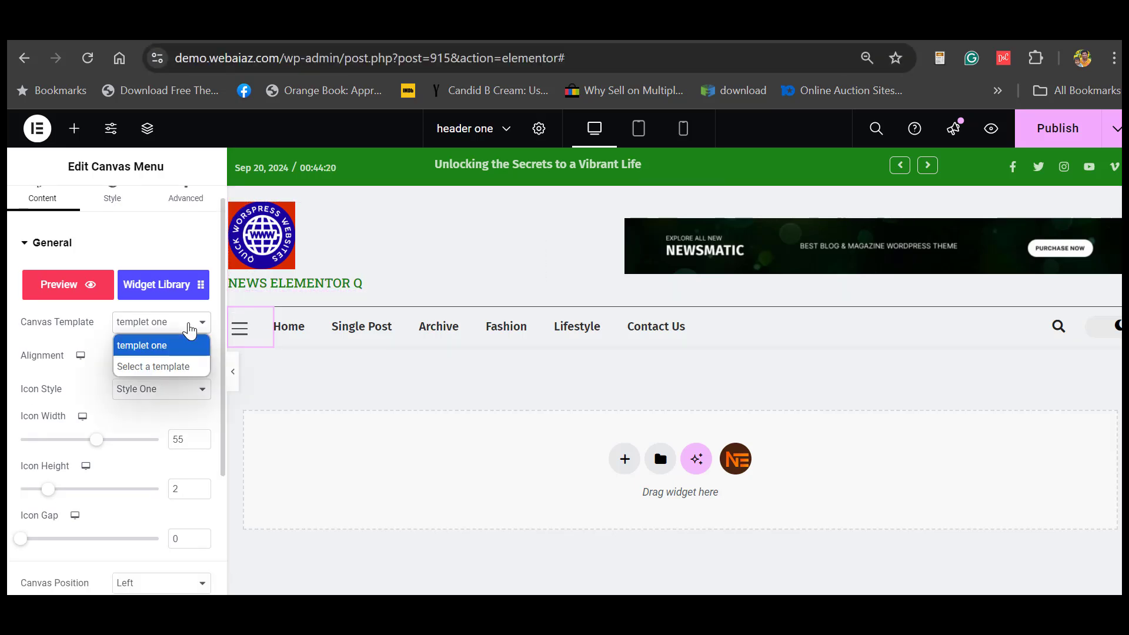
pyautogui.click(190, 330)
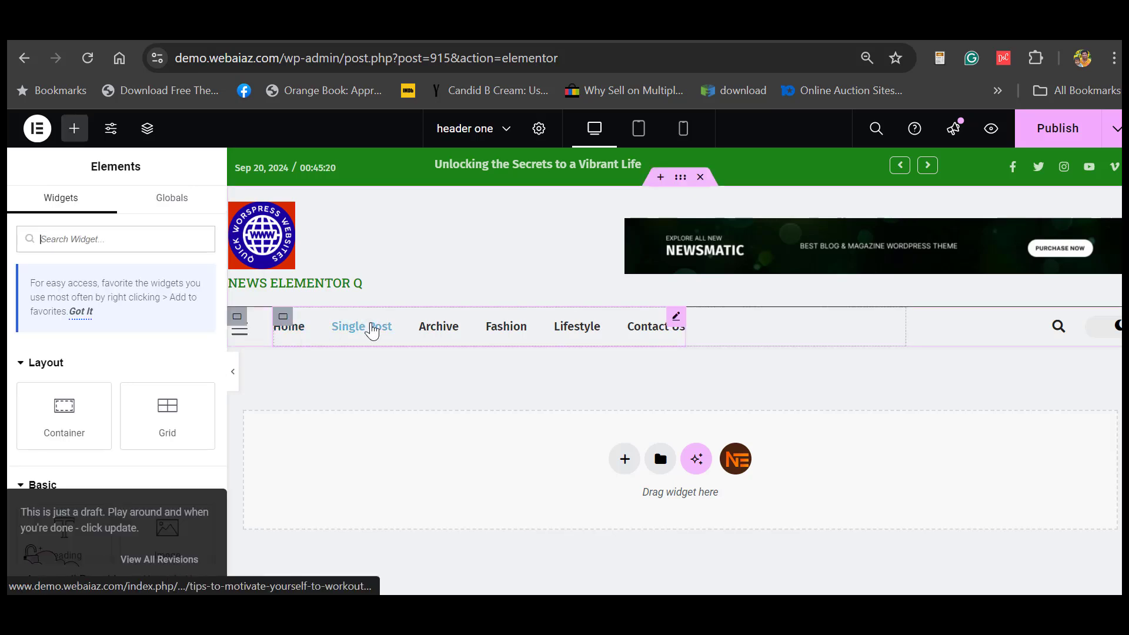
# - Open the header's Site Nav Mega Menu widget for editing and check which nav menus it can use
pyautogui.click(674, 318)
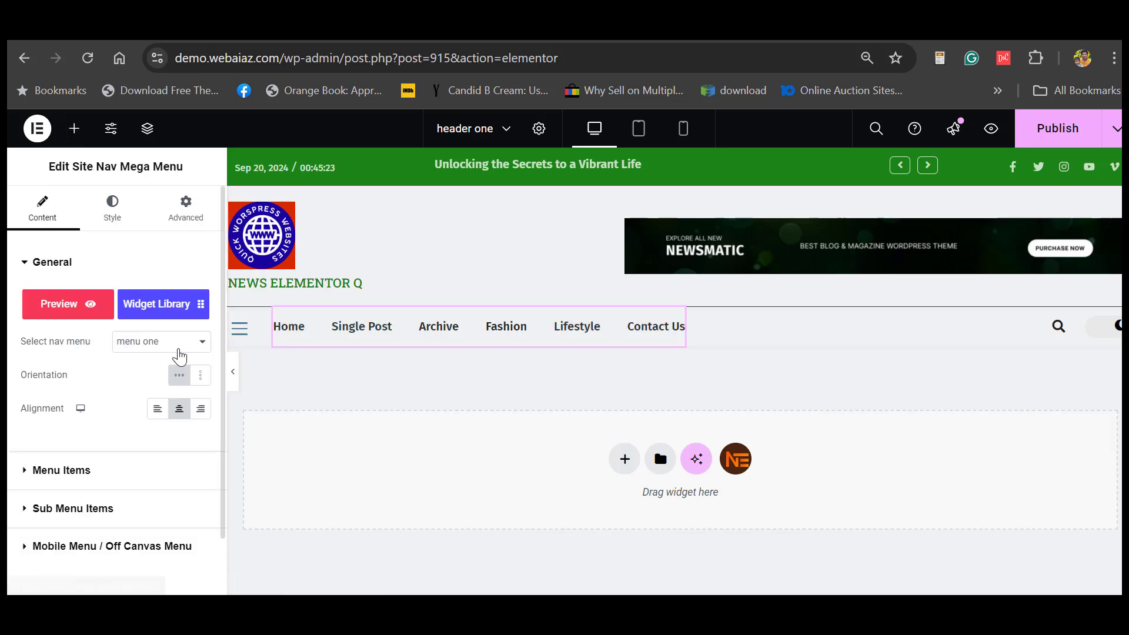
pyautogui.click(206, 342)
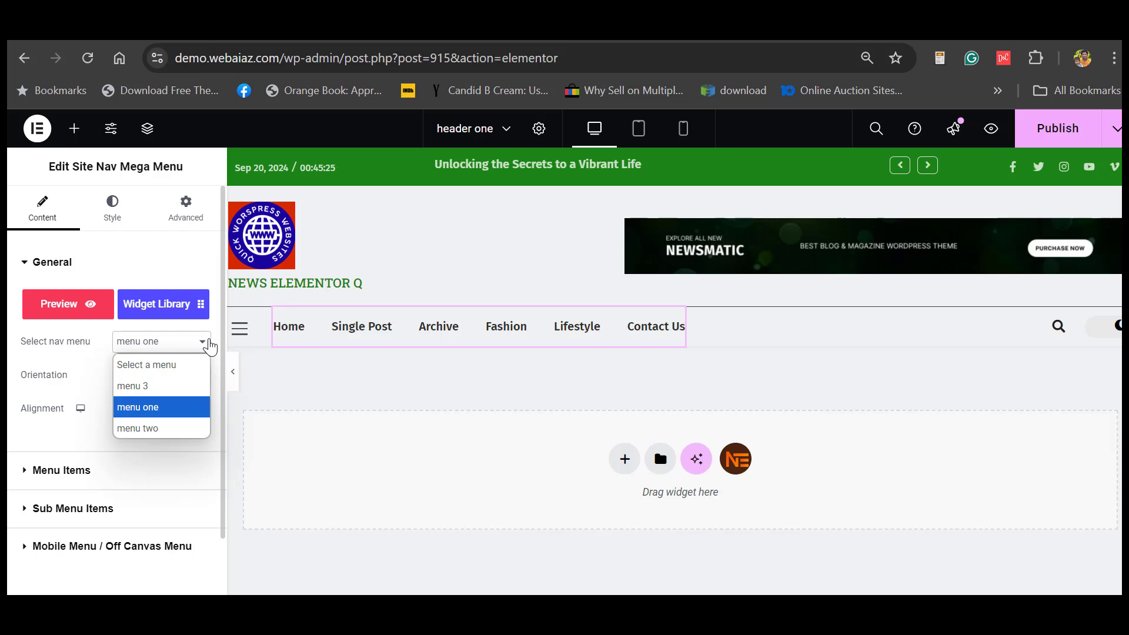
pyautogui.click(210, 346)
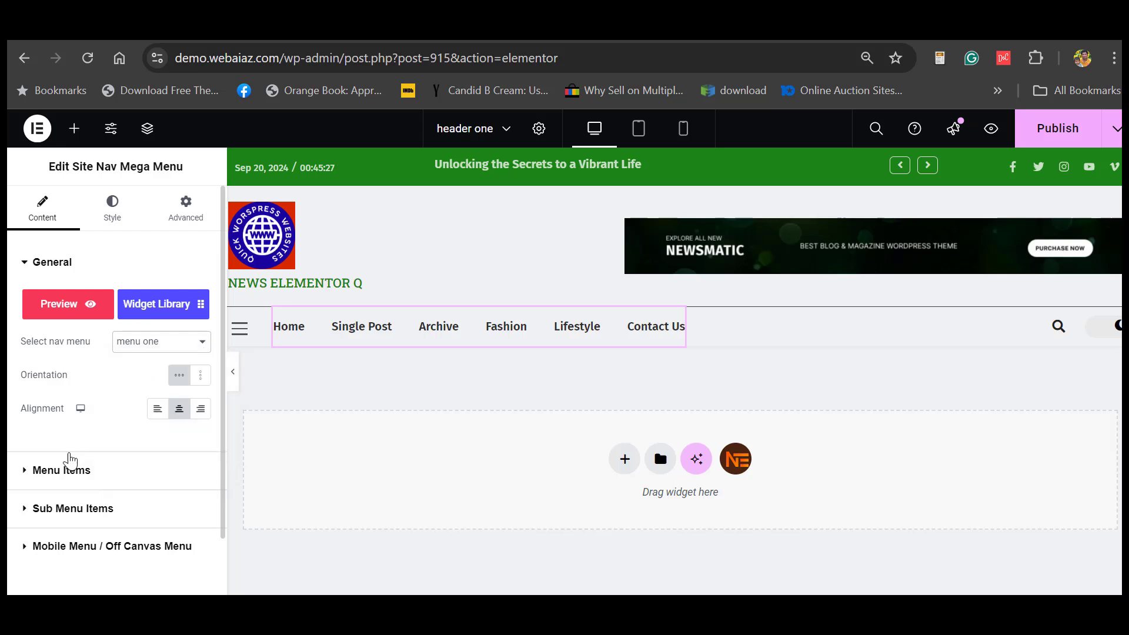
# - Review the mega menu's Menu Items, Sub Menu Items and Mobile Menu / Off Canvas Menu settings
pyautogui.click(65, 473)
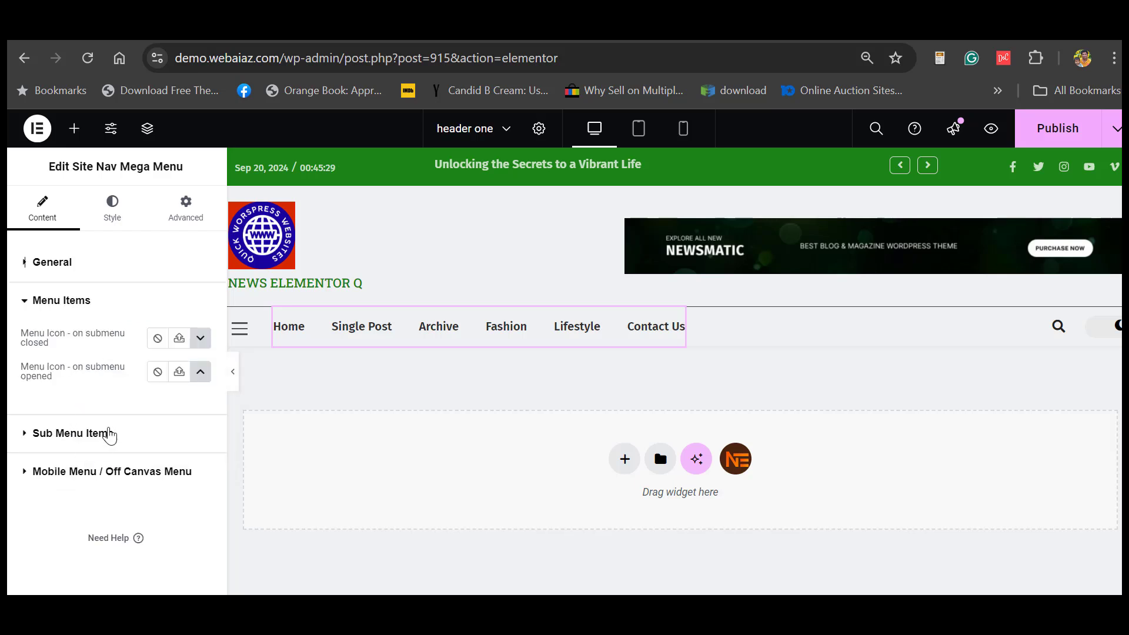
pyautogui.click(63, 434)
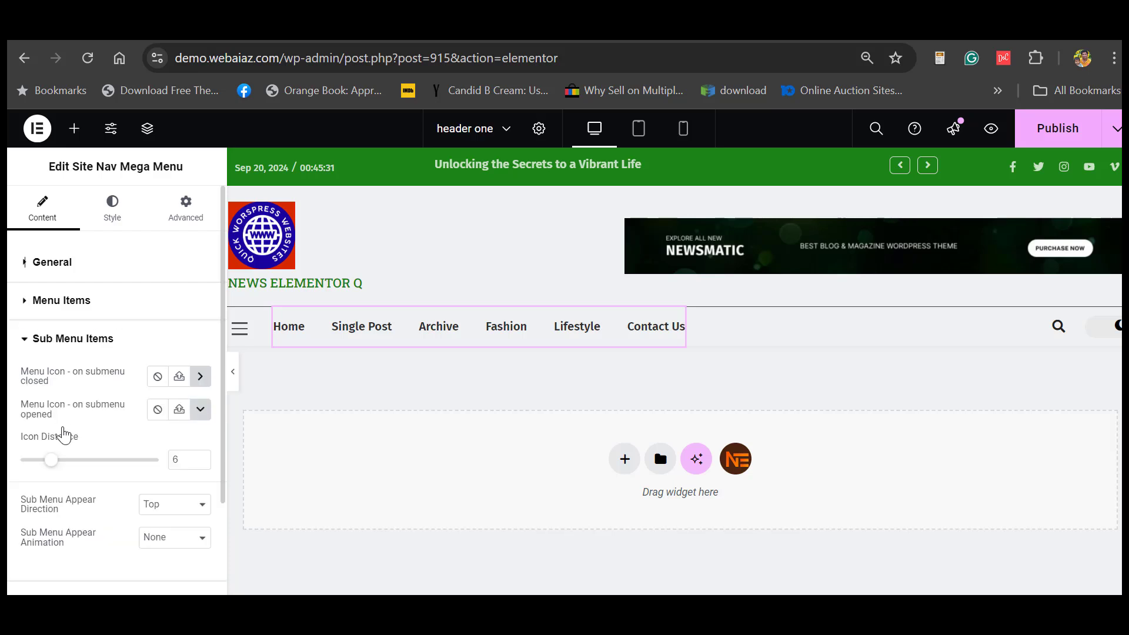
pyautogui.click(76, 517)
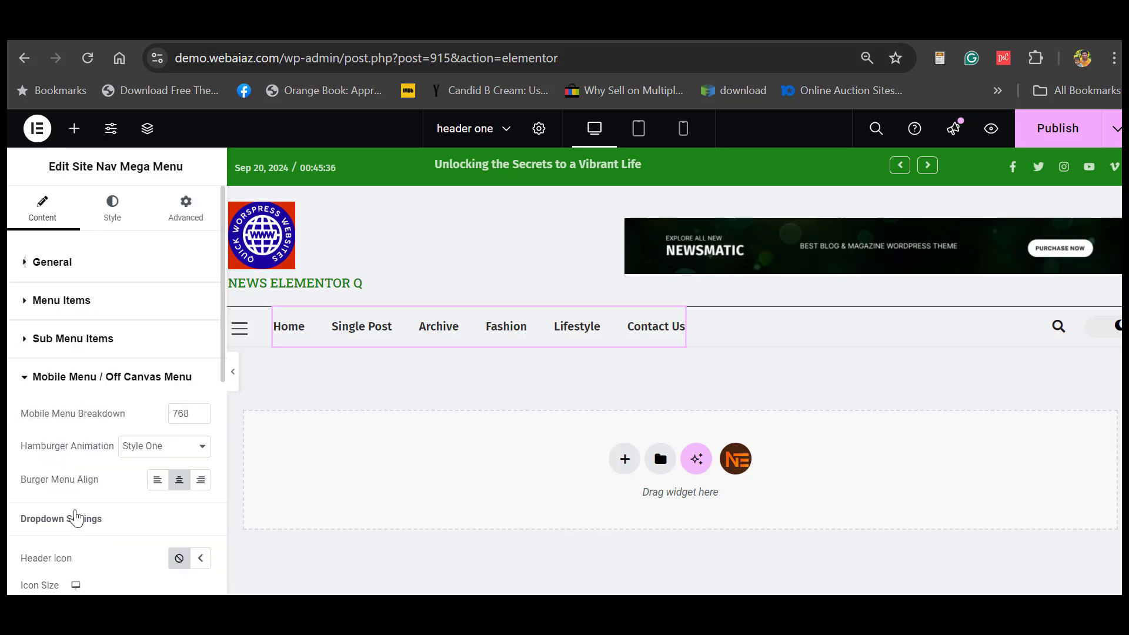
pyautogui.scroll(-7, 222, 368)
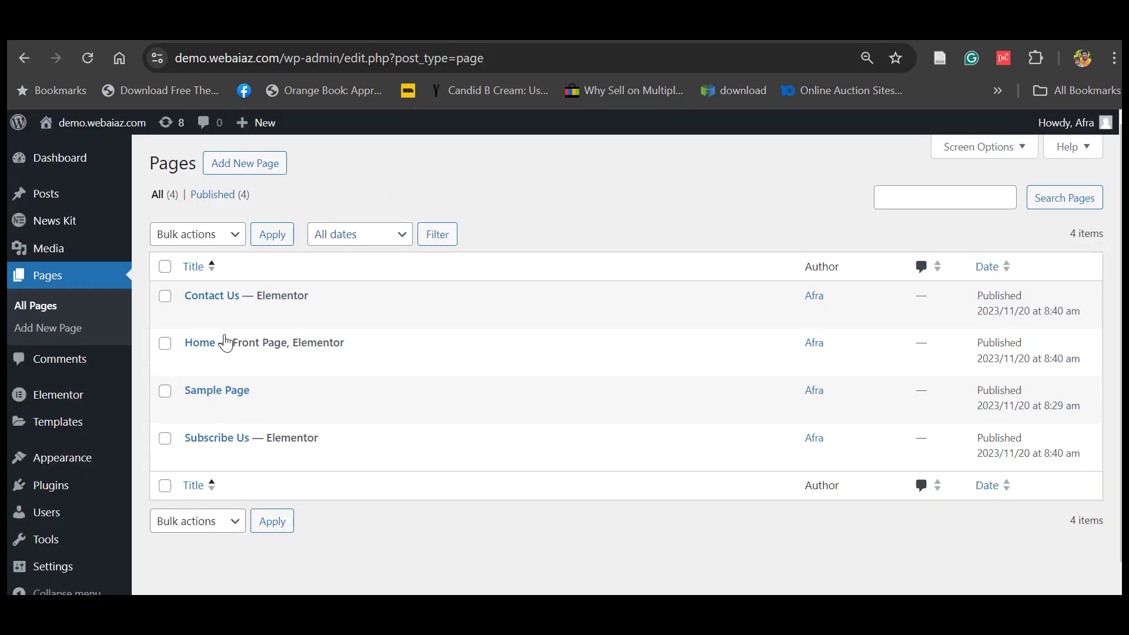
# - Open the WordPress Menus management page under Appearance and examine the menu structure
pyautogui.moveTo(63, 461)
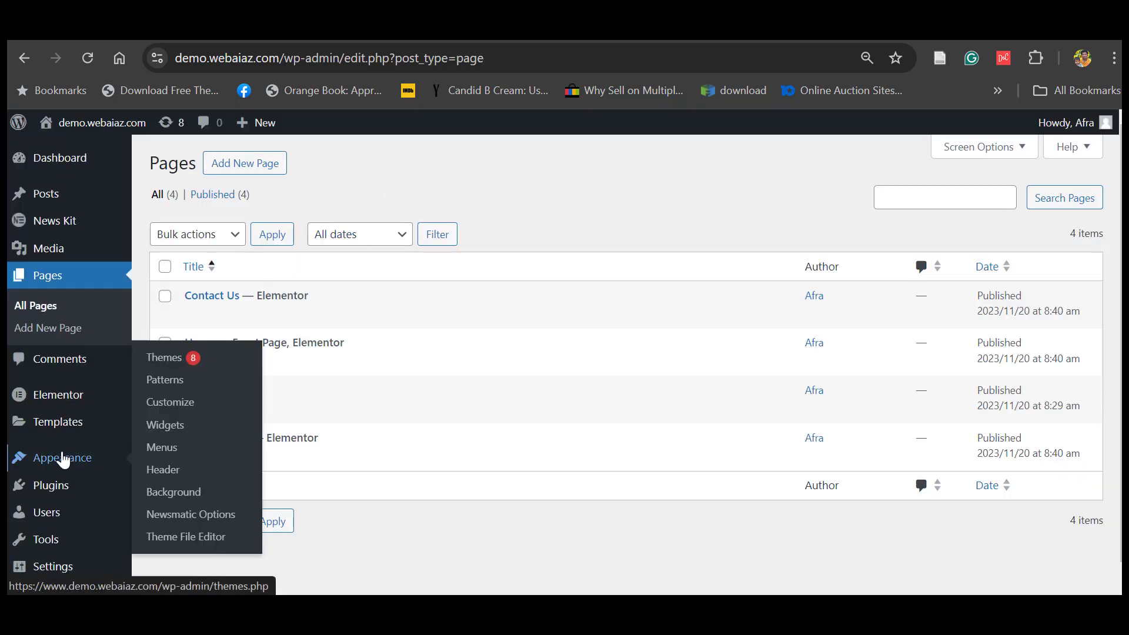
pyautogui.click(163, 454)
pyautogui.scroll(-1, 565, 362)
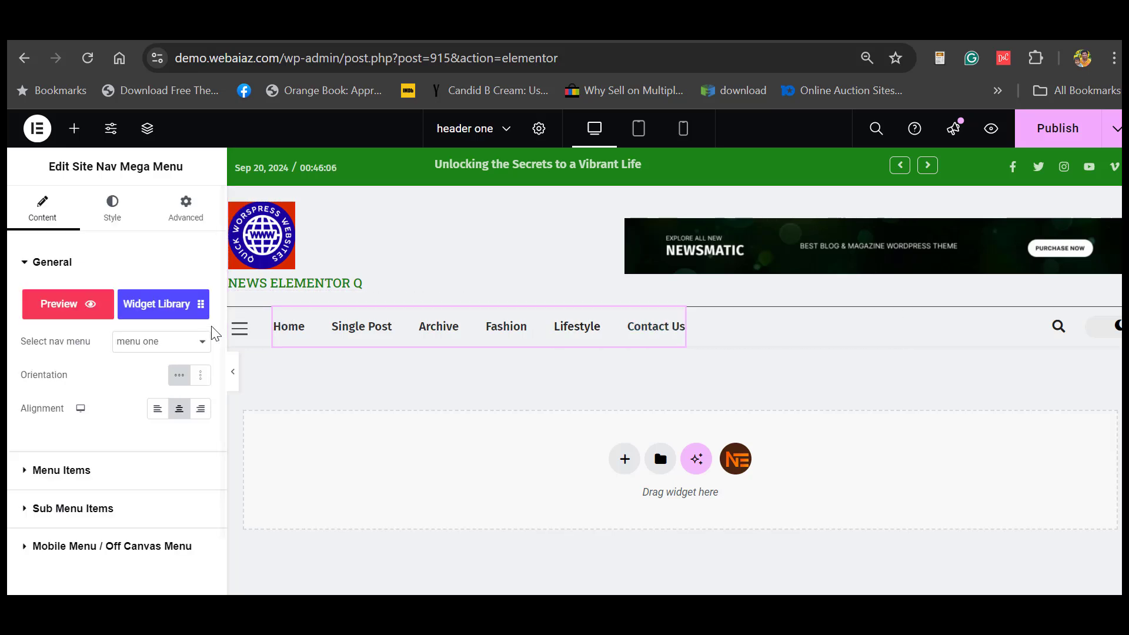
# - Recheck the mega menu widget's selectable nav menus in Elementor, and switch back to the WordPress Menus page showing menu 3
pyautogui.click(202, 343)
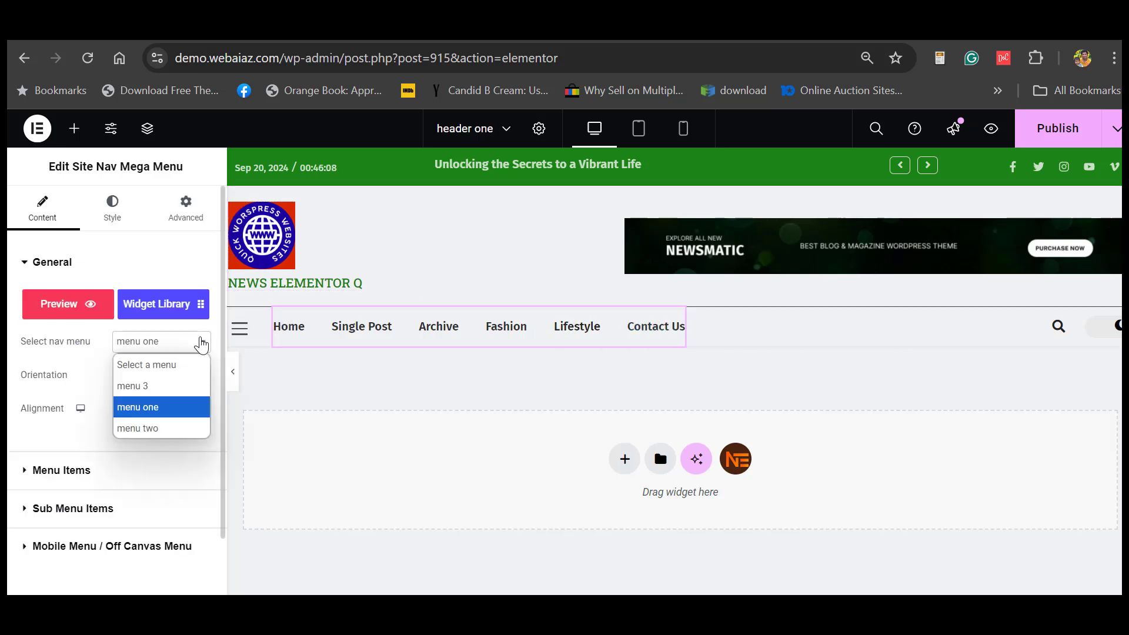
pyautogui.click(202, 345)
pyautogui.click(544, 27)
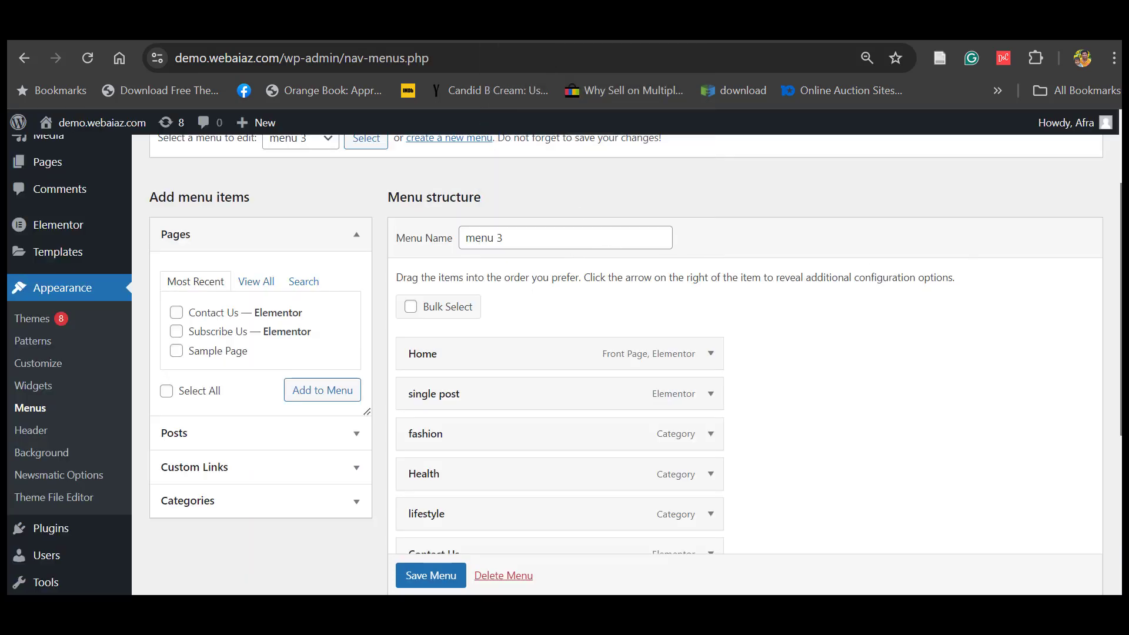
# - Load menu one for editing on the WordPress Menus page
pyautogui.scroll(1, 627, 364)
pyautogui.click(329, 194)
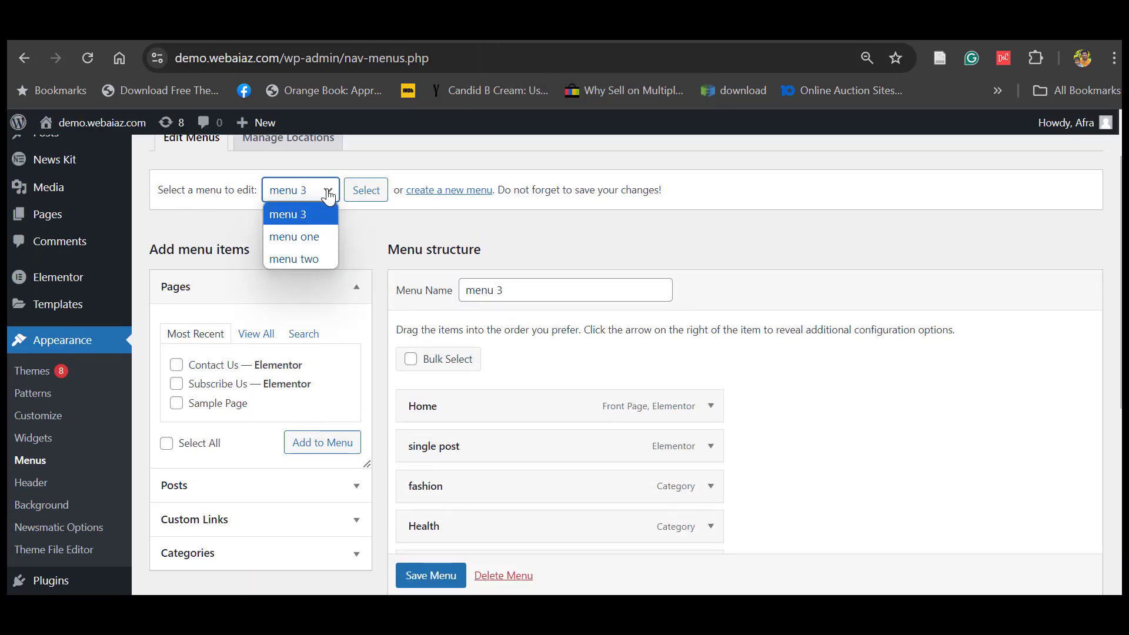
pyautogui.click(303, 235)
pyautogui.click(366, 189)
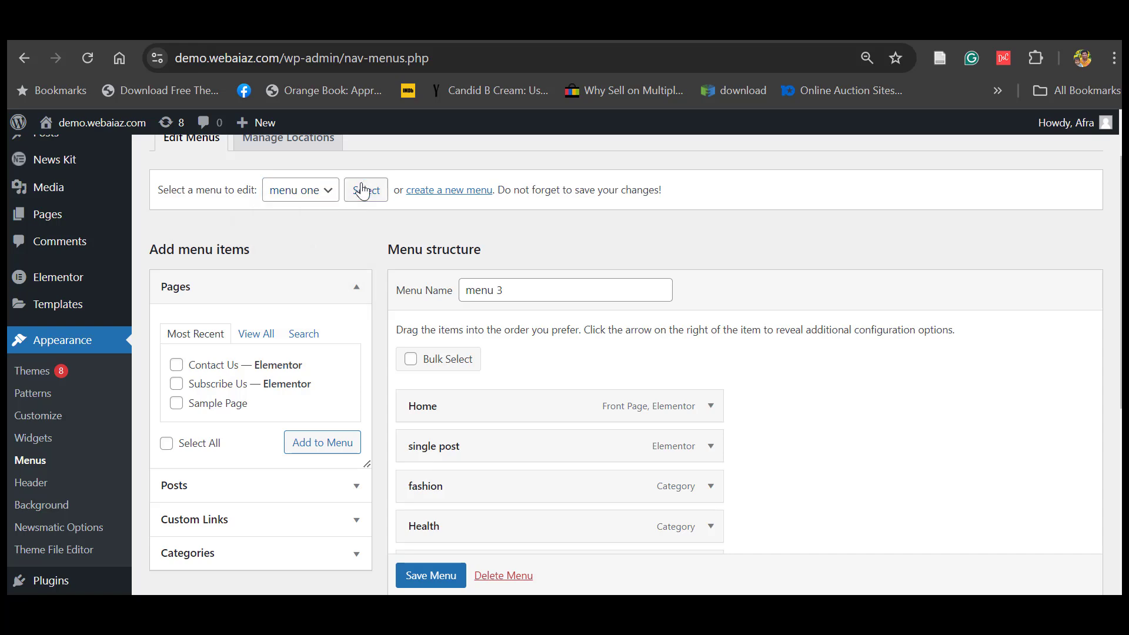
# - Remove the Single Post item from menu one and save the menu
pyautogui.scroll(-4, 627, 365)
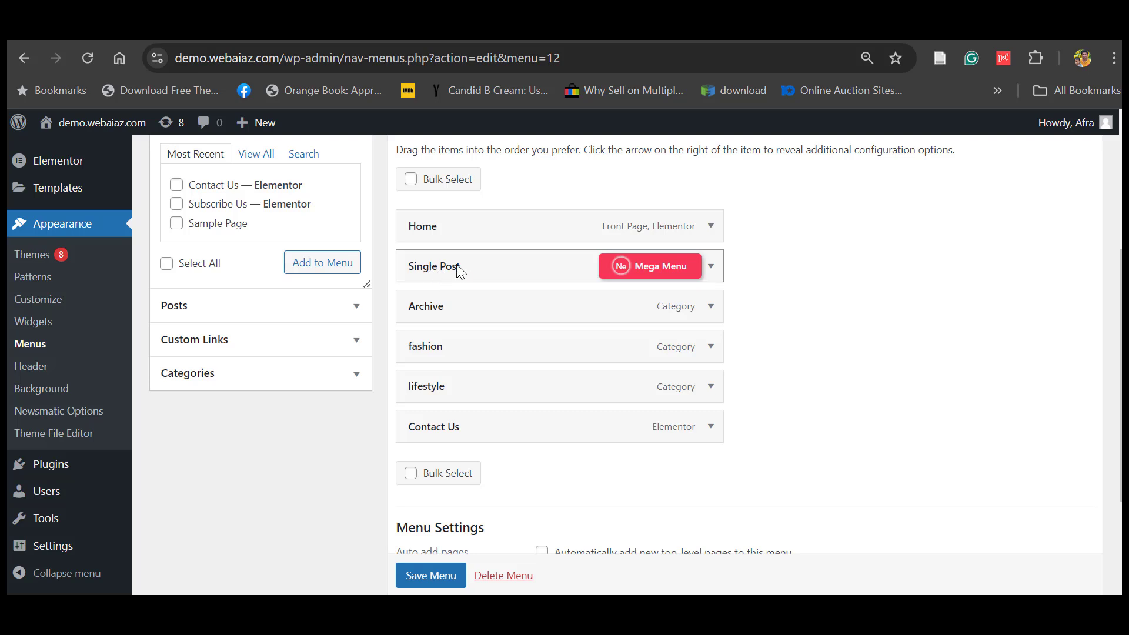
pyautogui.click(711, 266)
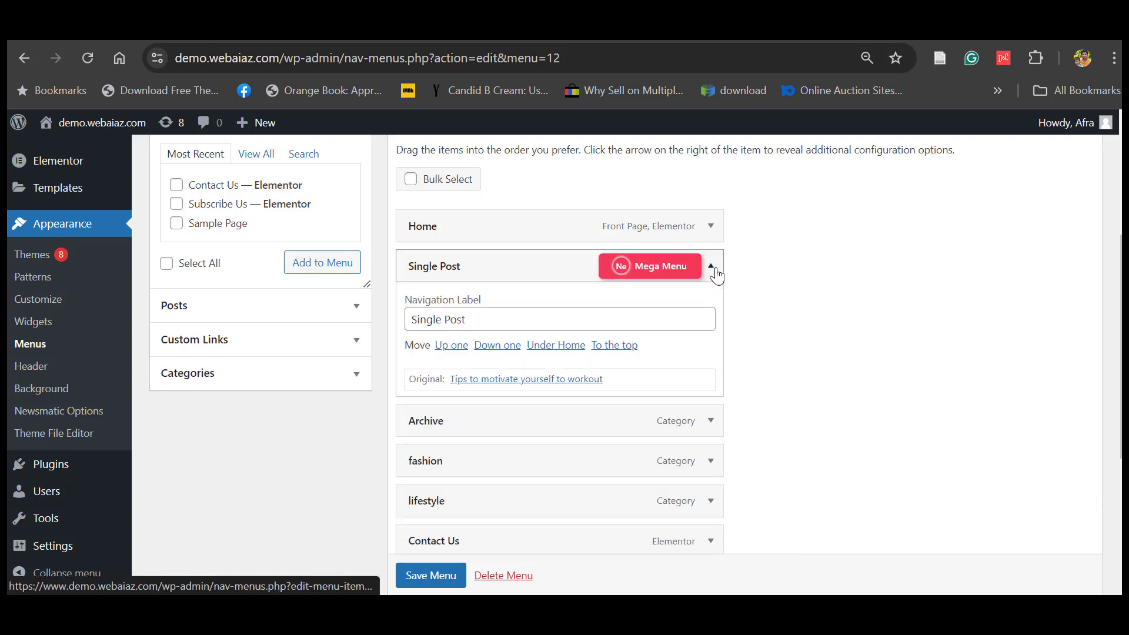
pyautogui.click(424, 413)
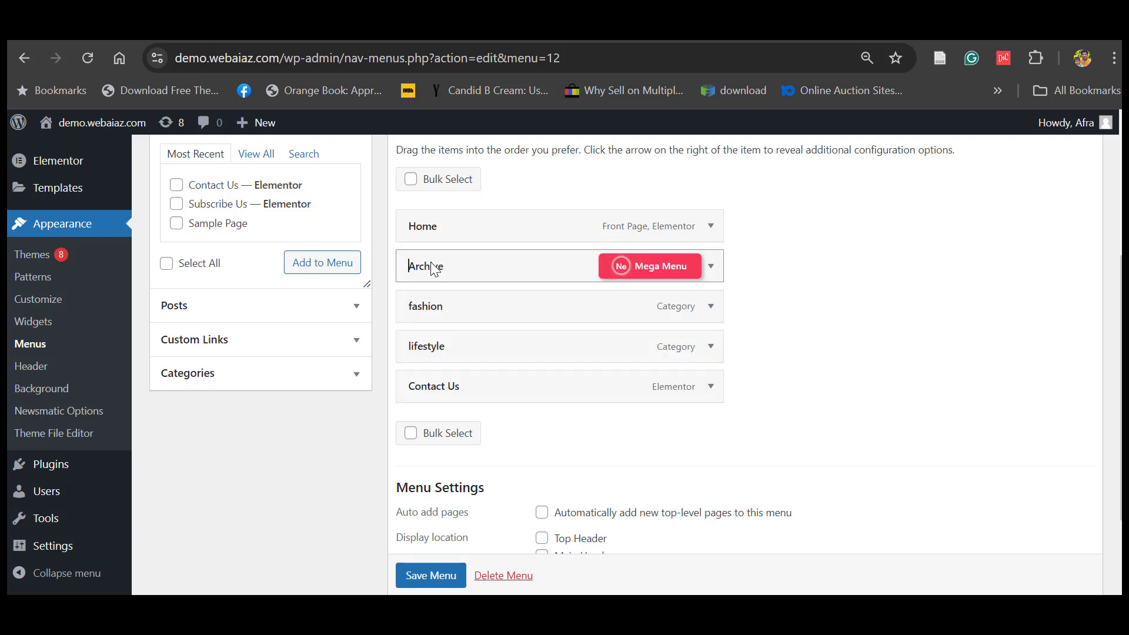
pyautogui.click(424, 576)
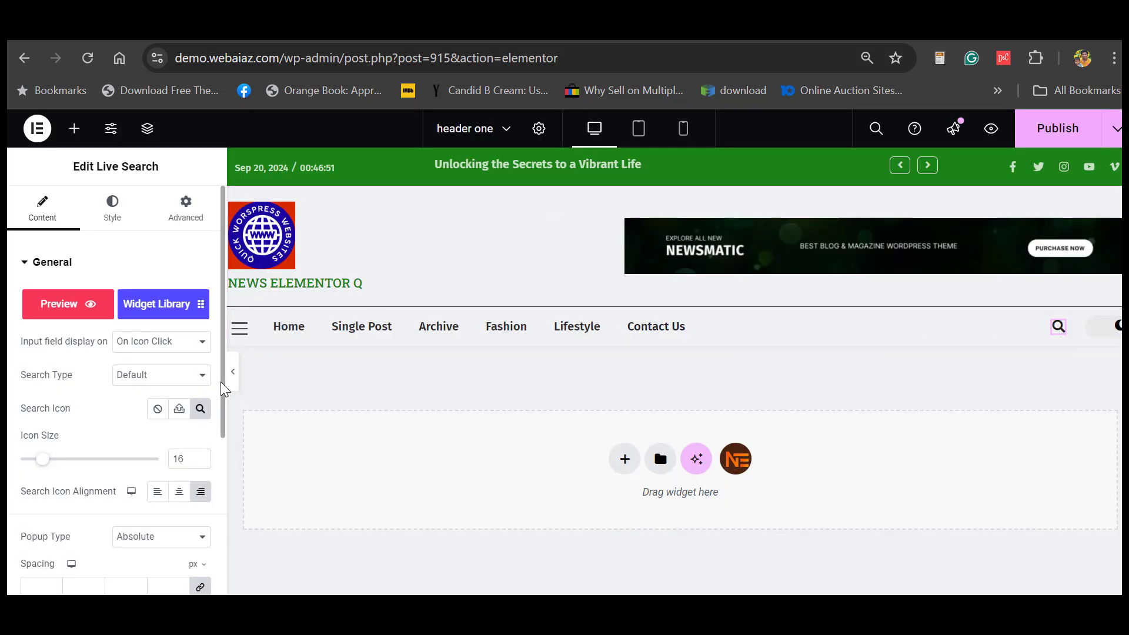
# - Turn on the thumbnail image in the header Live Search widget's Search Results settings
pyautogui.moveTo(224, 398); pyautogui.dragTo(228, 532)
pyautogui.click(53, 443)
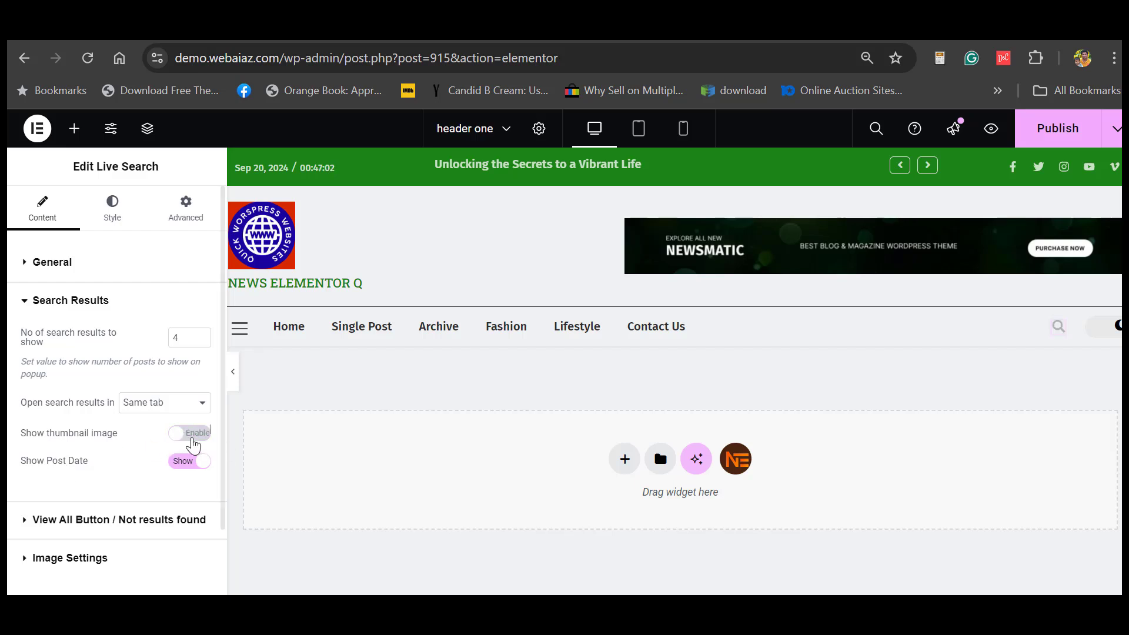
pyautogui.click(193, 438)
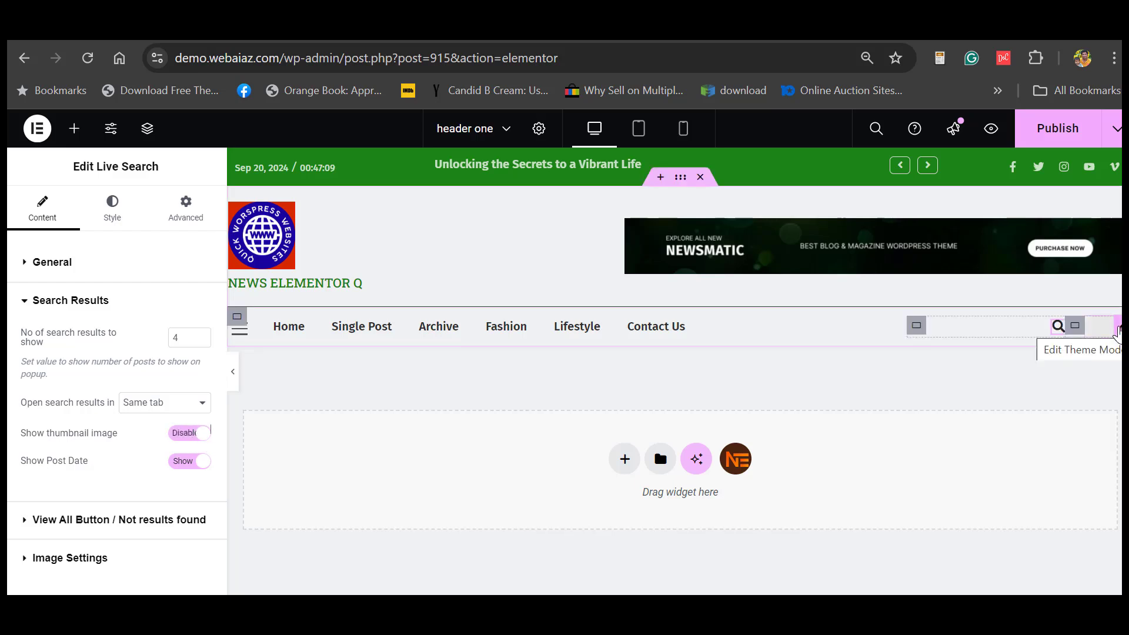
# - Check the Theme Mode widget's Icon settings, and test switching the live homepage to dark mode and back to light
pyautogui.click(1100, 327)
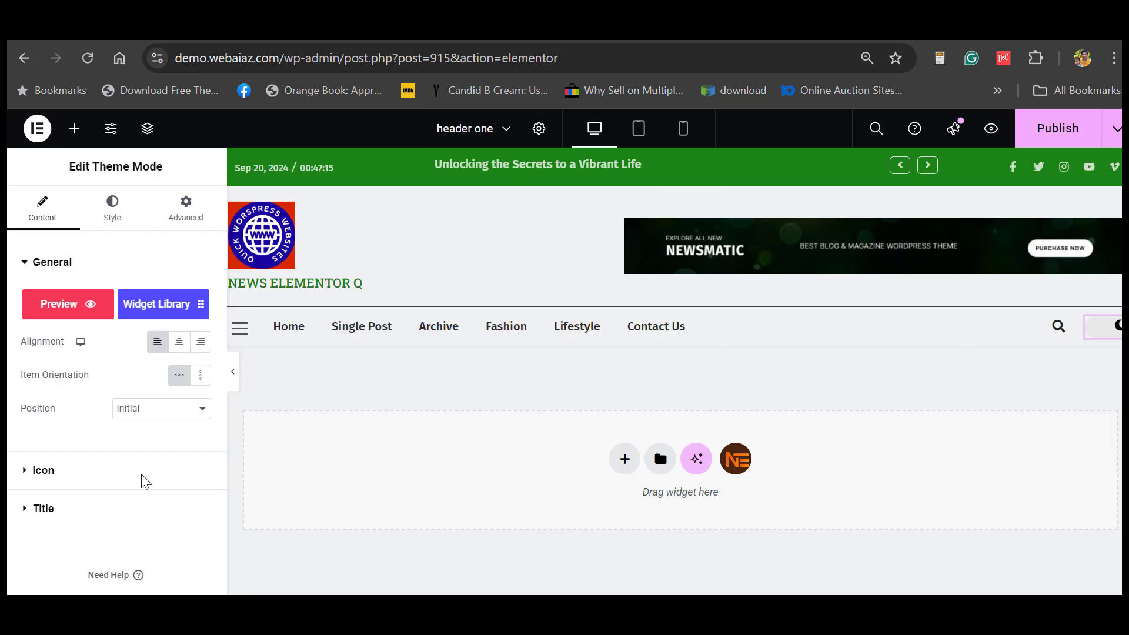
pyautogui.click(56, 471)
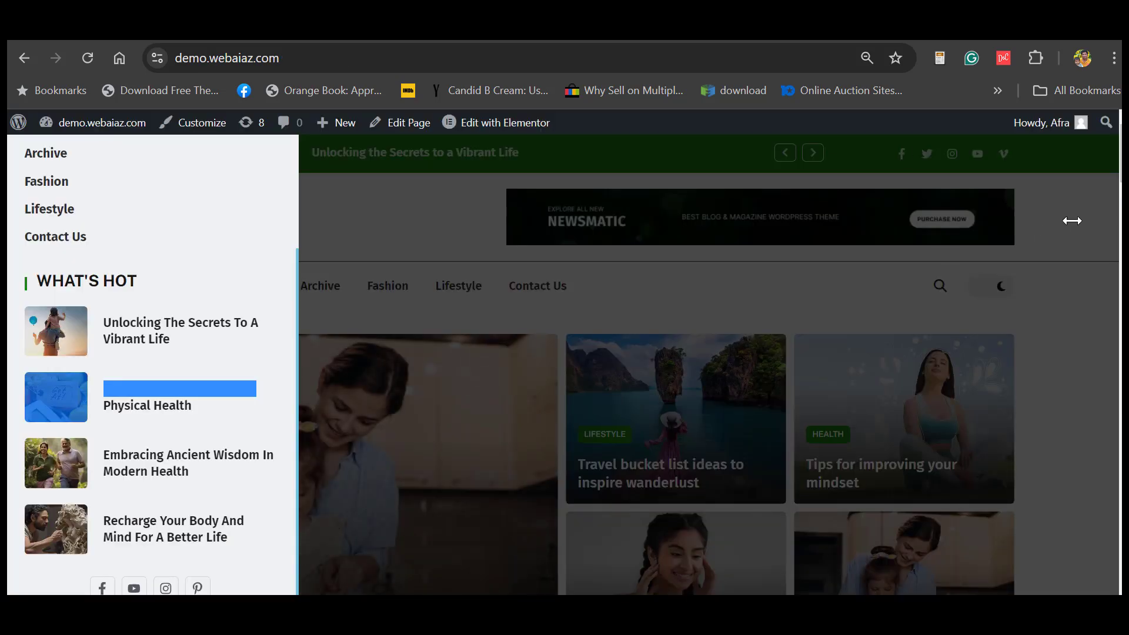
pyautogui.click(1072, 221)
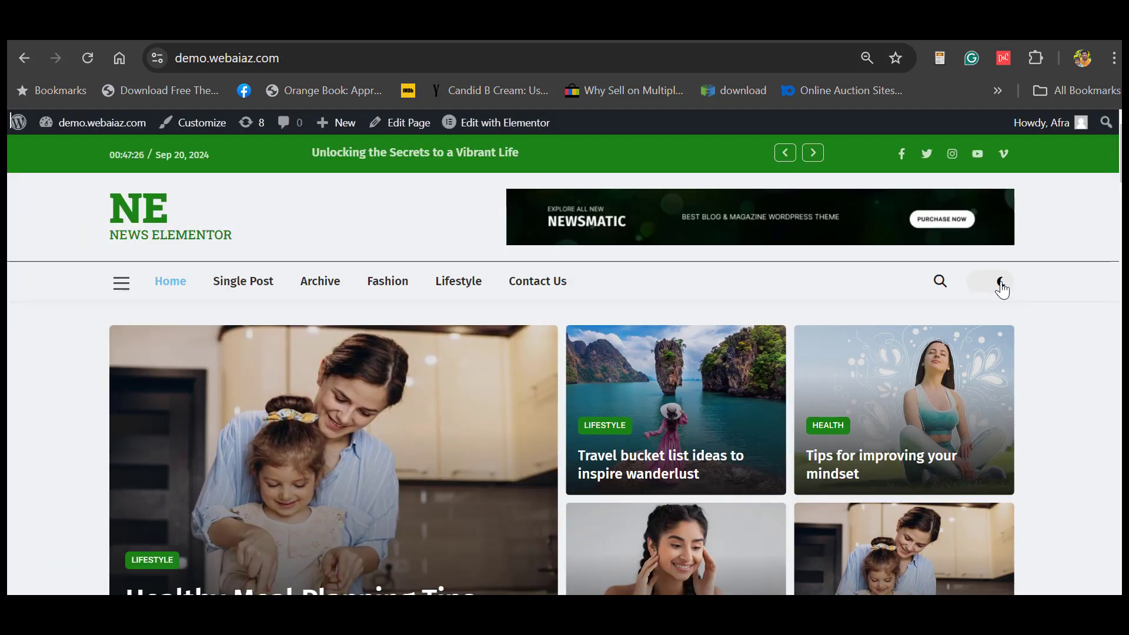
pyautogui.click(998, 286)
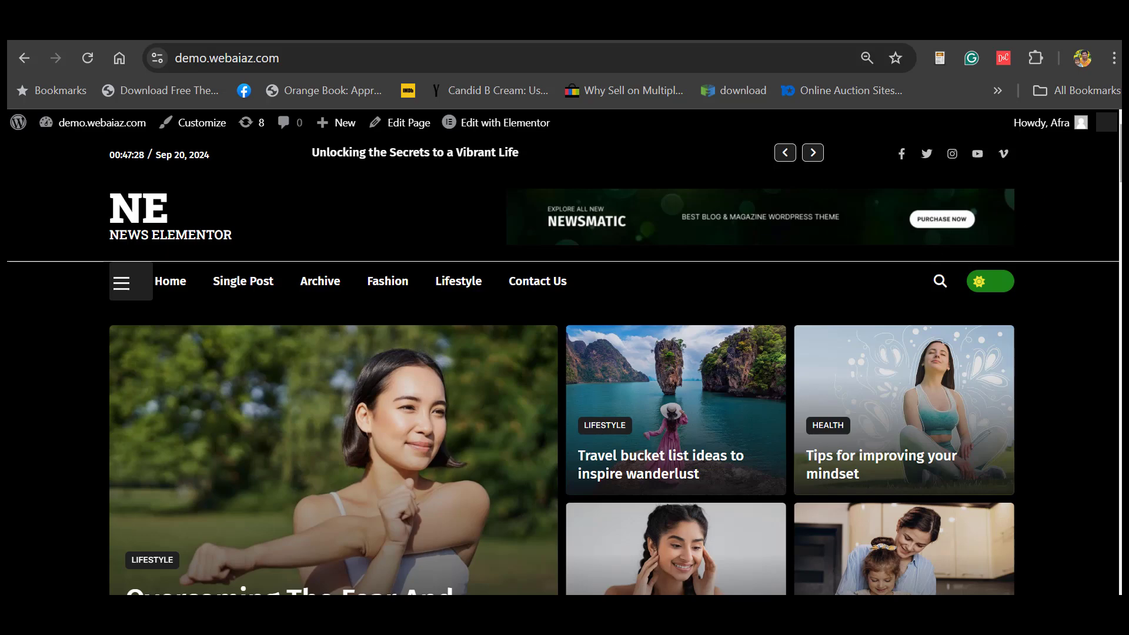
pyautogui.scroll(-15, 565, 353)
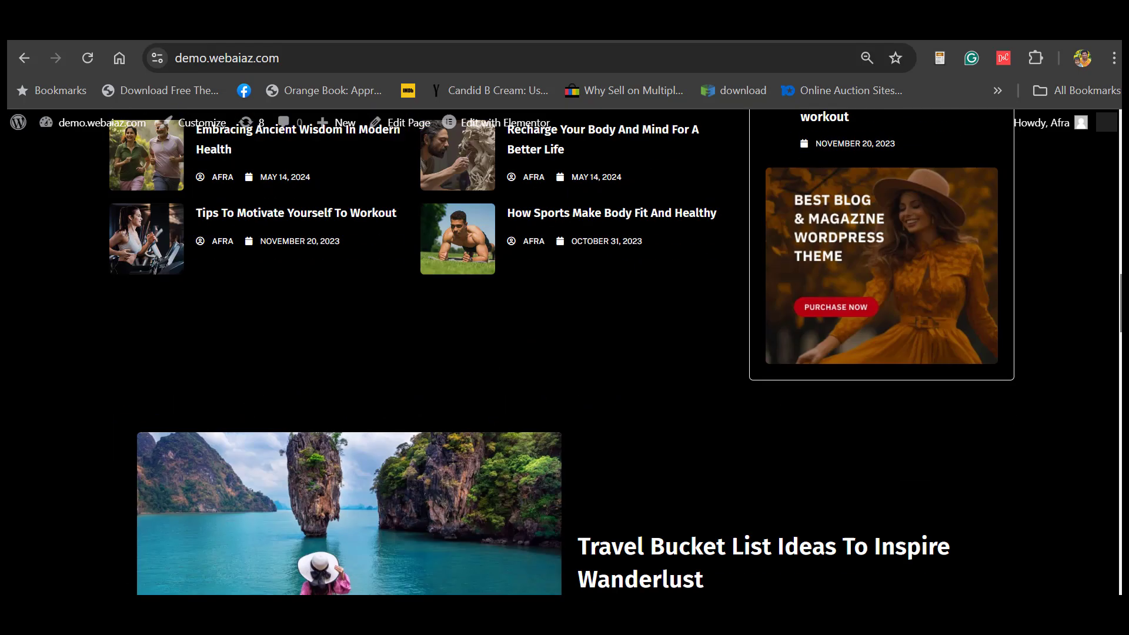
pyautogui.scroll(15, 914, 308)
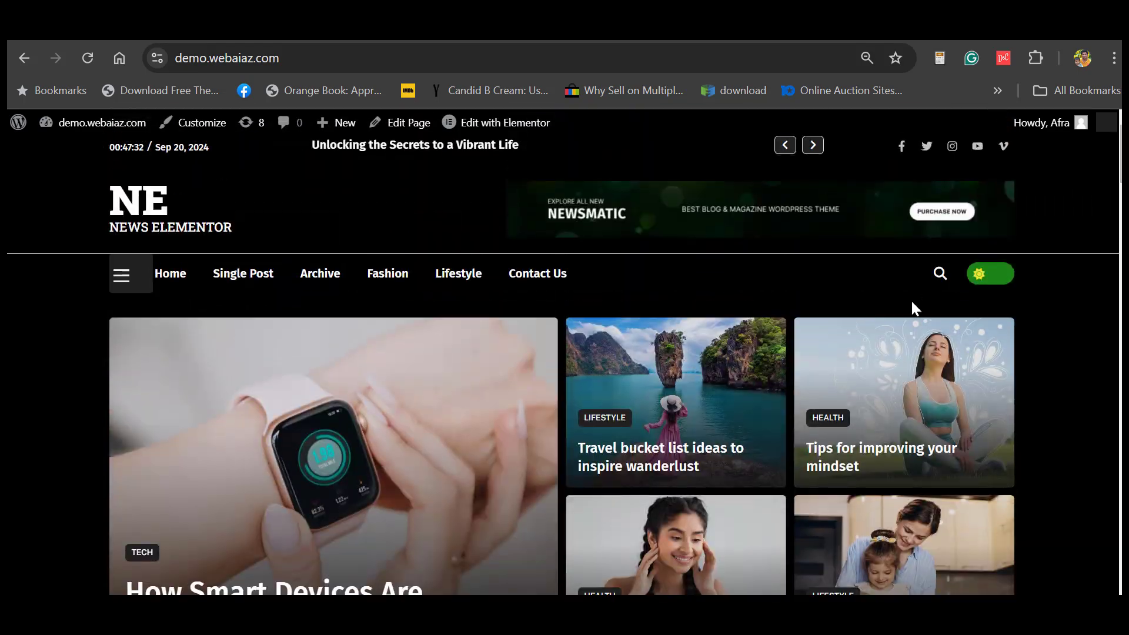
pyautogui.click(972, 277)
# - Review the updated homepage down to its footer, and open the footer one template in Elementor
pyautogui.scroll(-10, 973, 276)
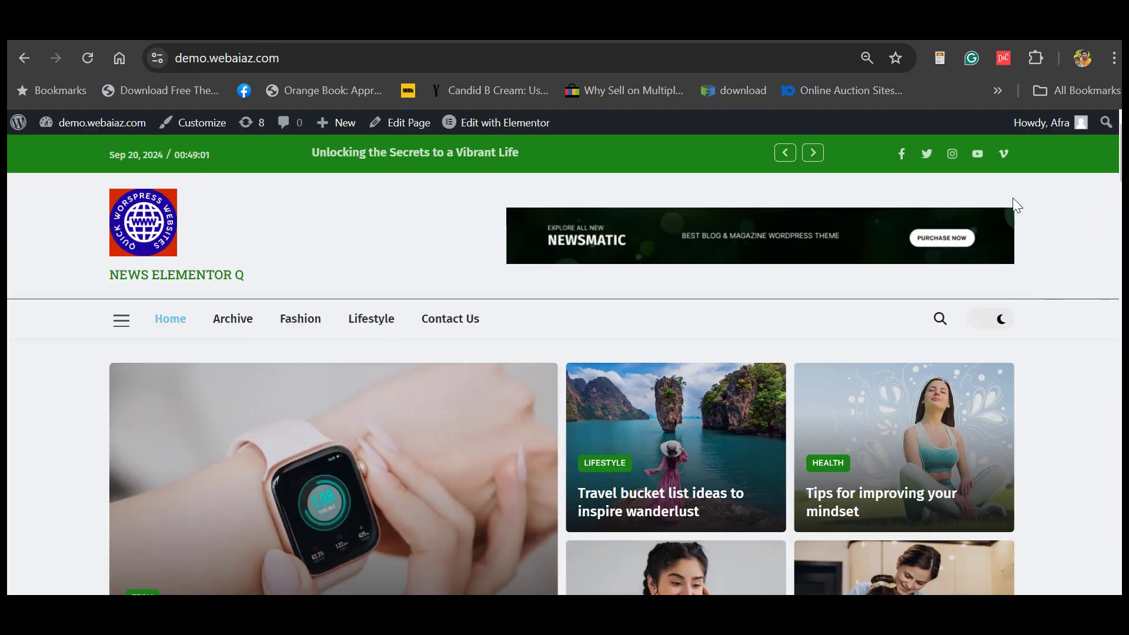
pyautogui.moveTo(1121, 154); pyautogui.dragTo(1121, 554)
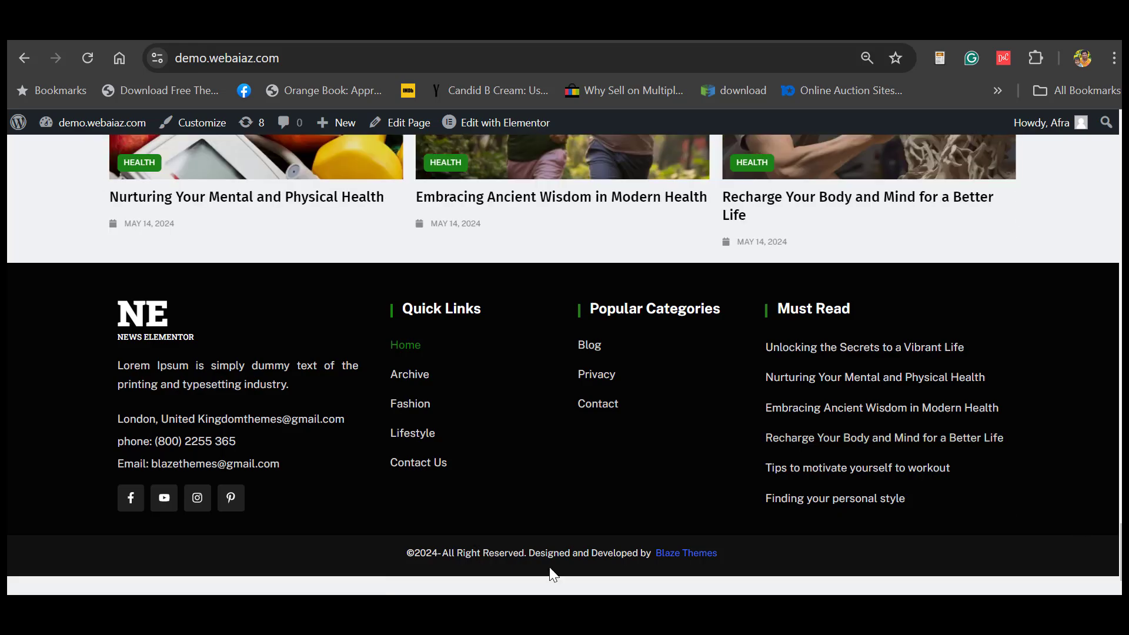
pyautogui.moveTo(1121, 549); pyautogui.dragTo(1122, 144)
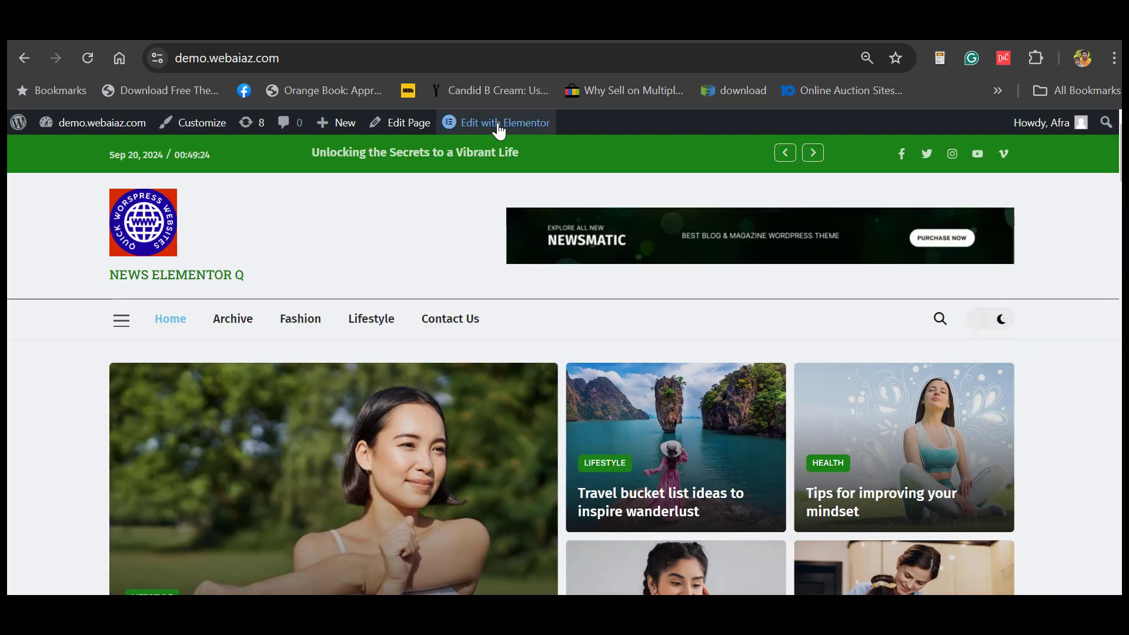
pyautogui.moveTo(483, 128)
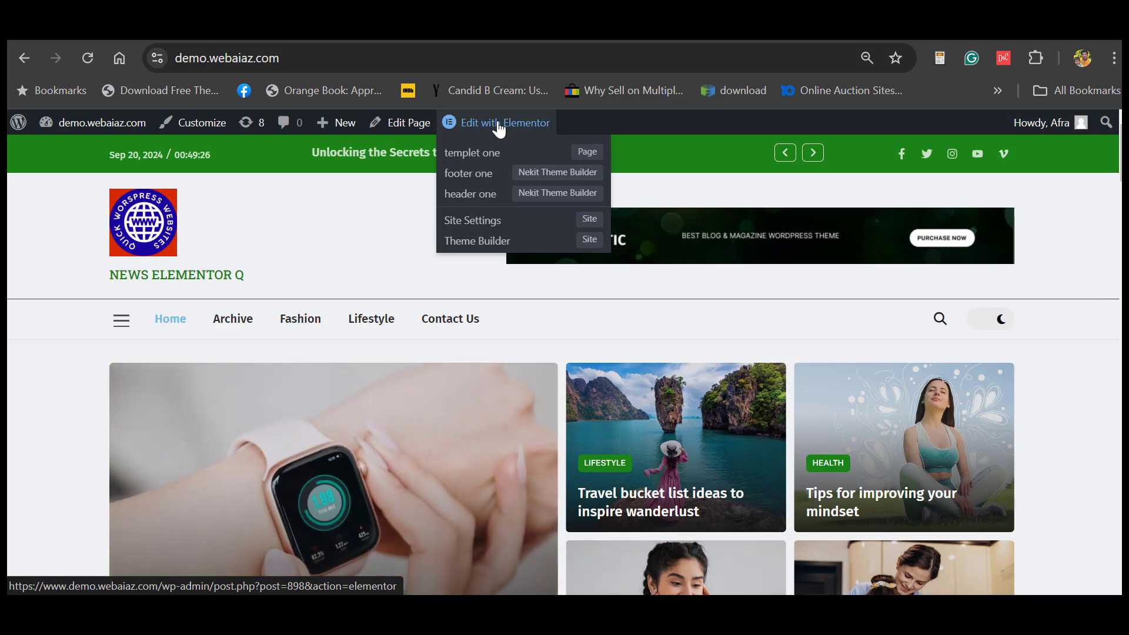
pyautogui.click(457, 174)
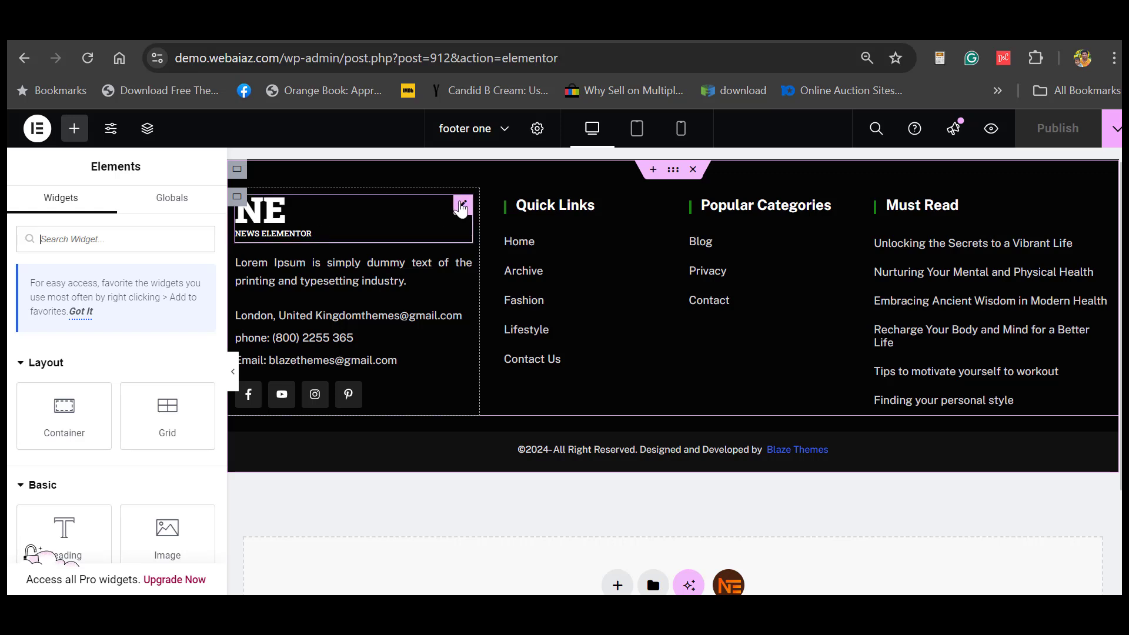
# - Inspect the content settings of the footer's site logo and title, description text and contact icon list widgets
pyautogui.click(462, 206)
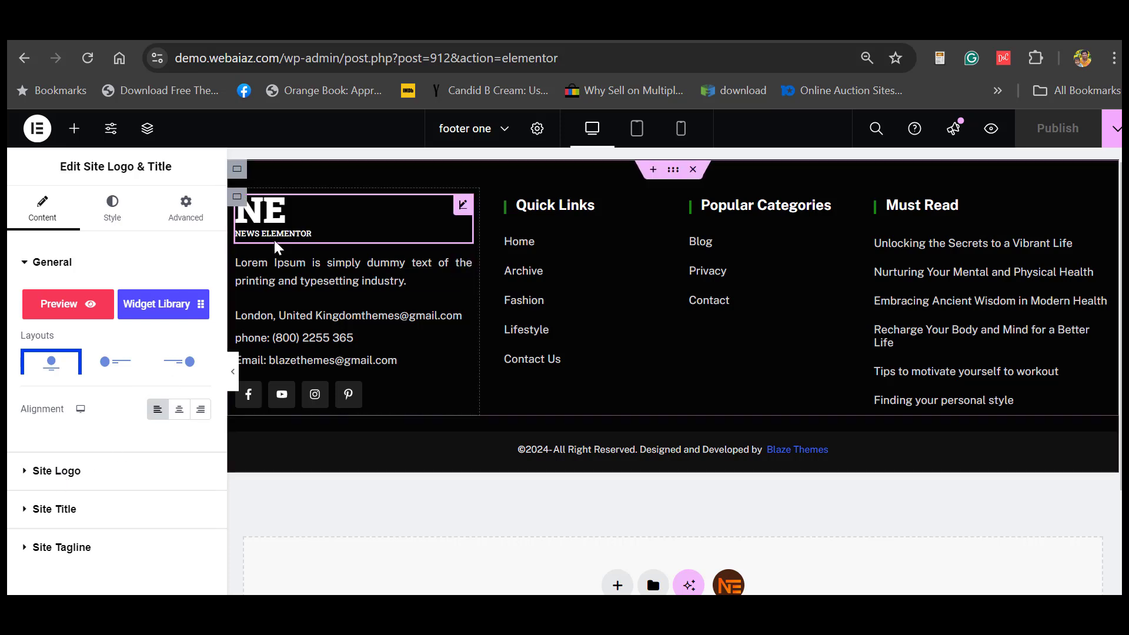
pyautogui.click(314, 283)
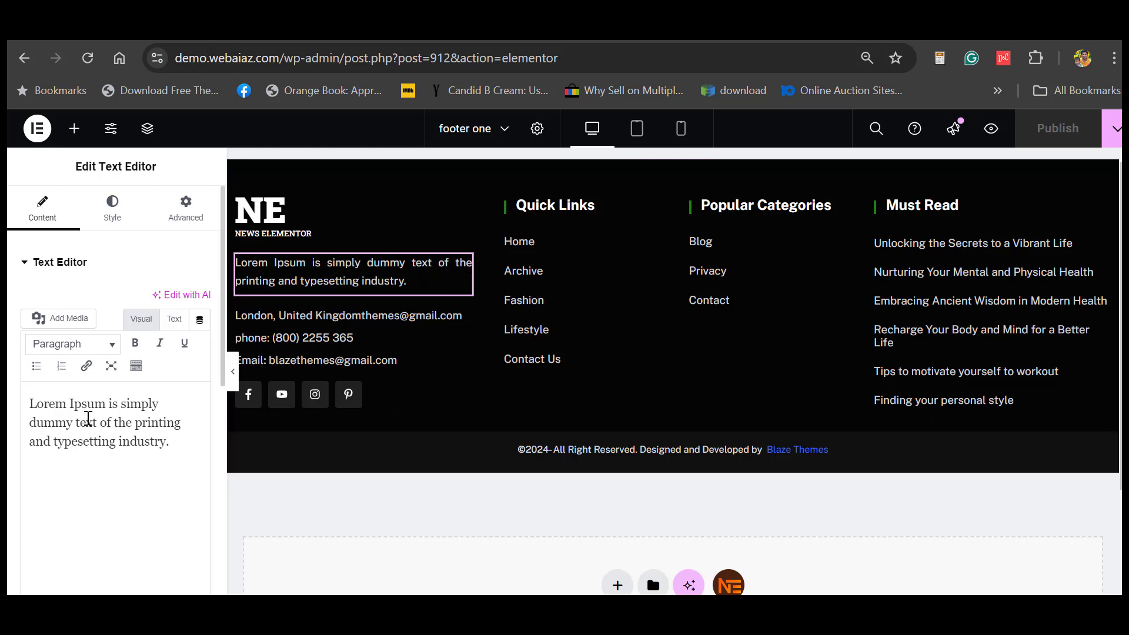
pyautogui.click(352, 315)
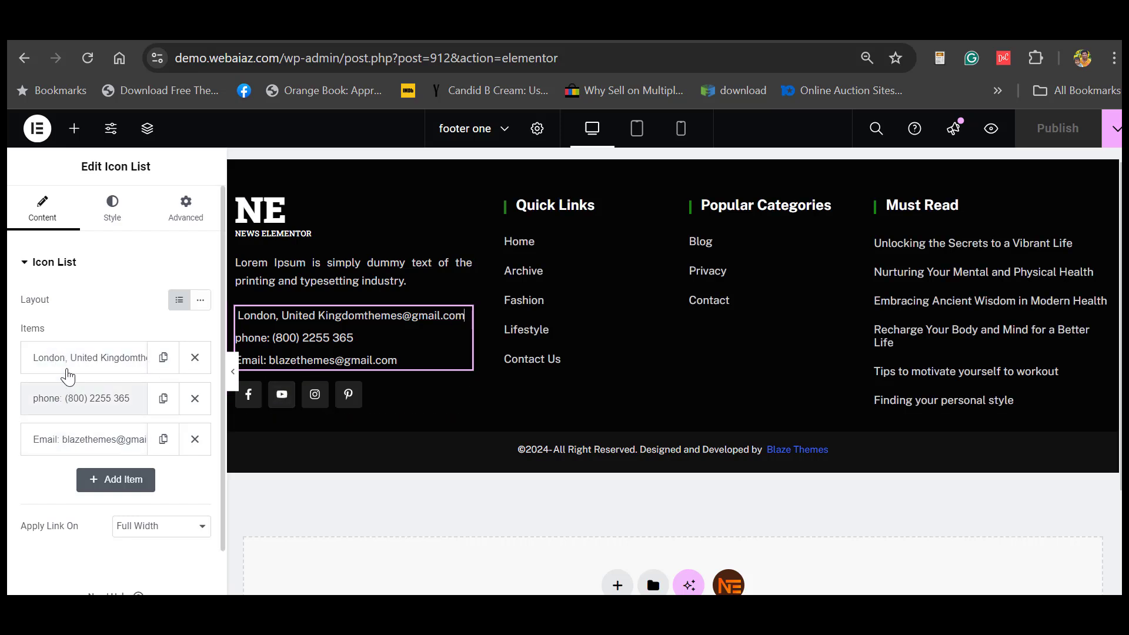
# - Check the HTML tag options of the footer's Quick Links heading and the nav menus selectable for its links
pyautogui.click(536, 206)
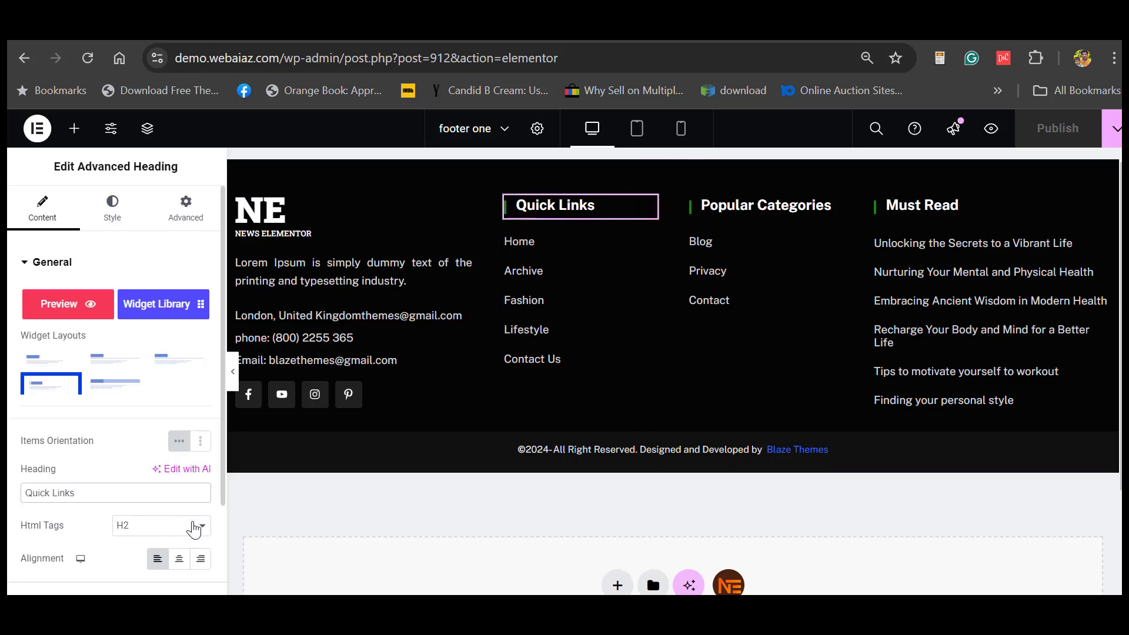
pyautogui.click(194, 528)
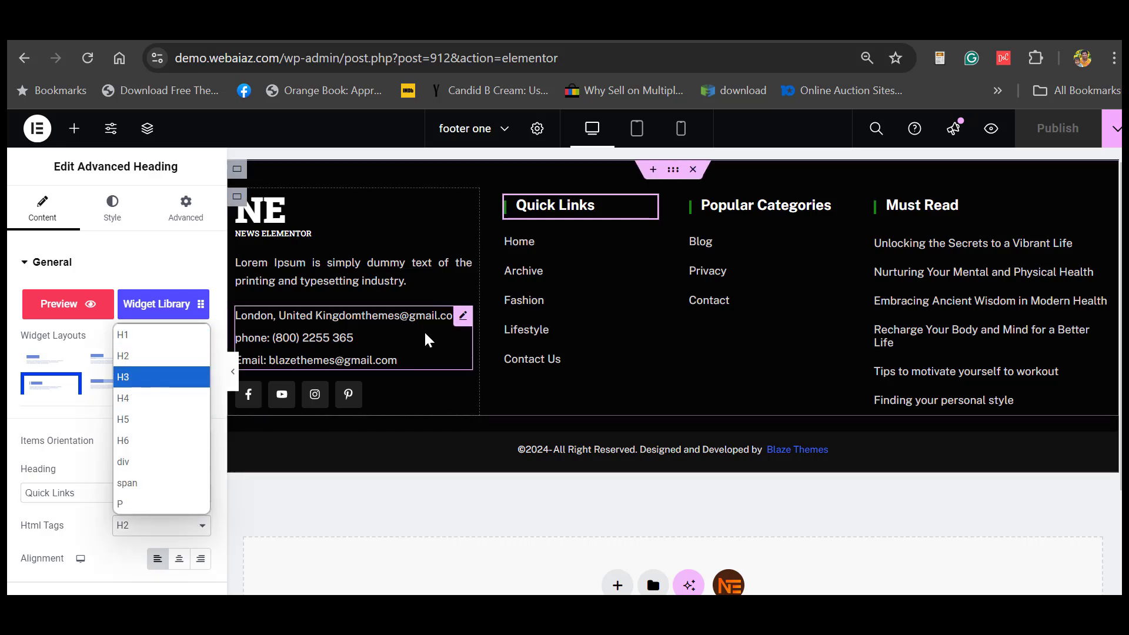
pyautogui.click(537, 259)
pyautogui.click(538, 259)
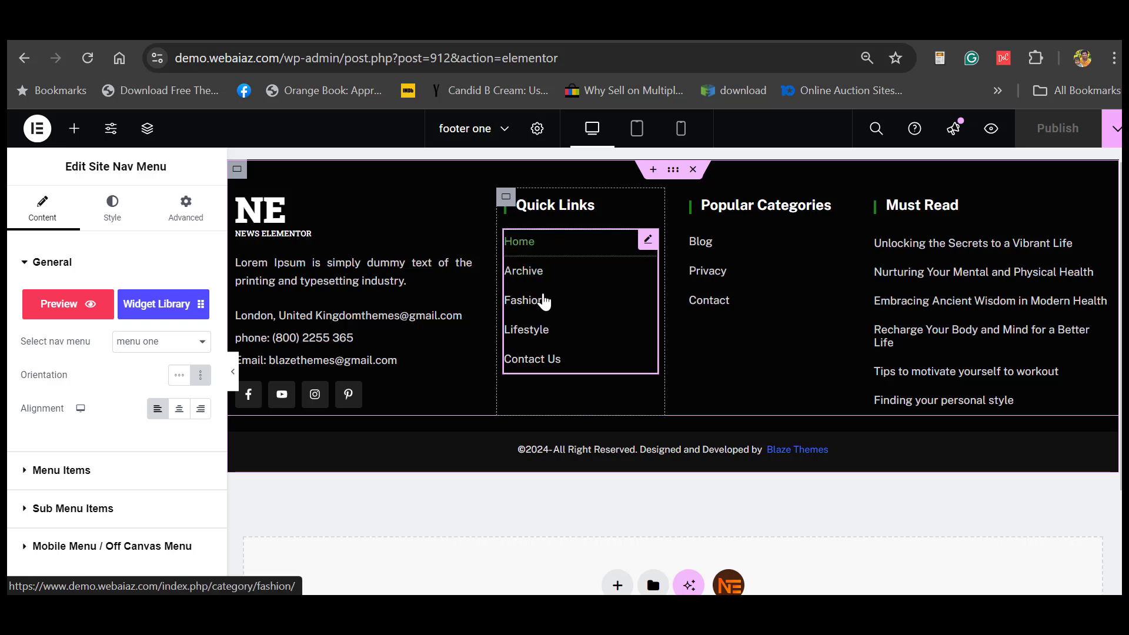
pyautogui.click(195, 353)
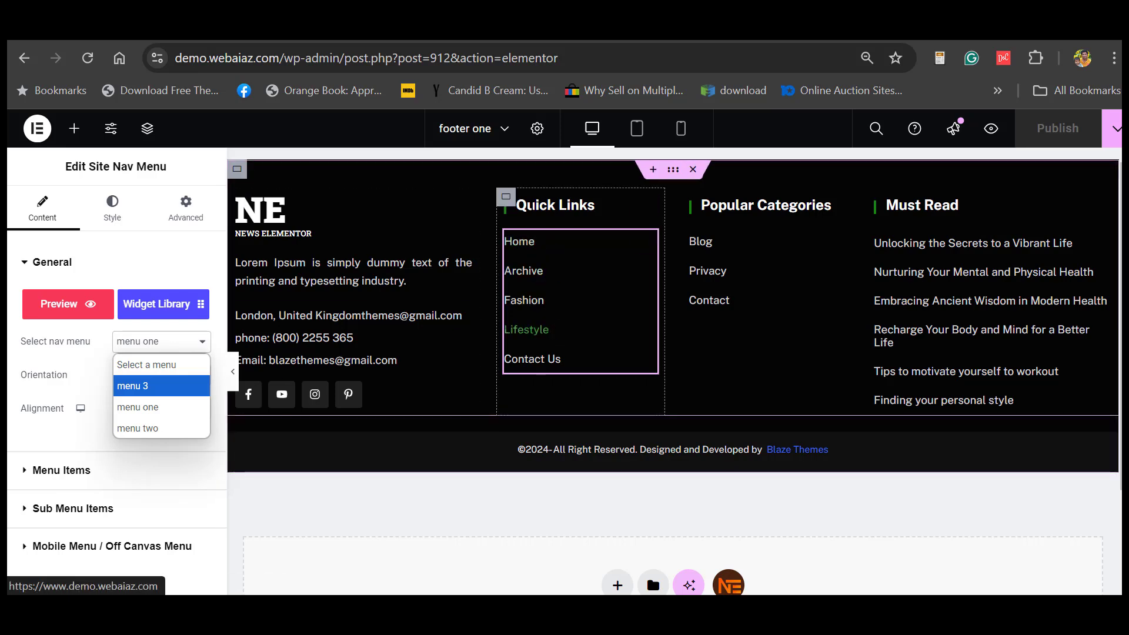
# - Review the Popular Categories heading's settings and the nav menu choices of the menu beneath it
pyautogui.click(736, 206)
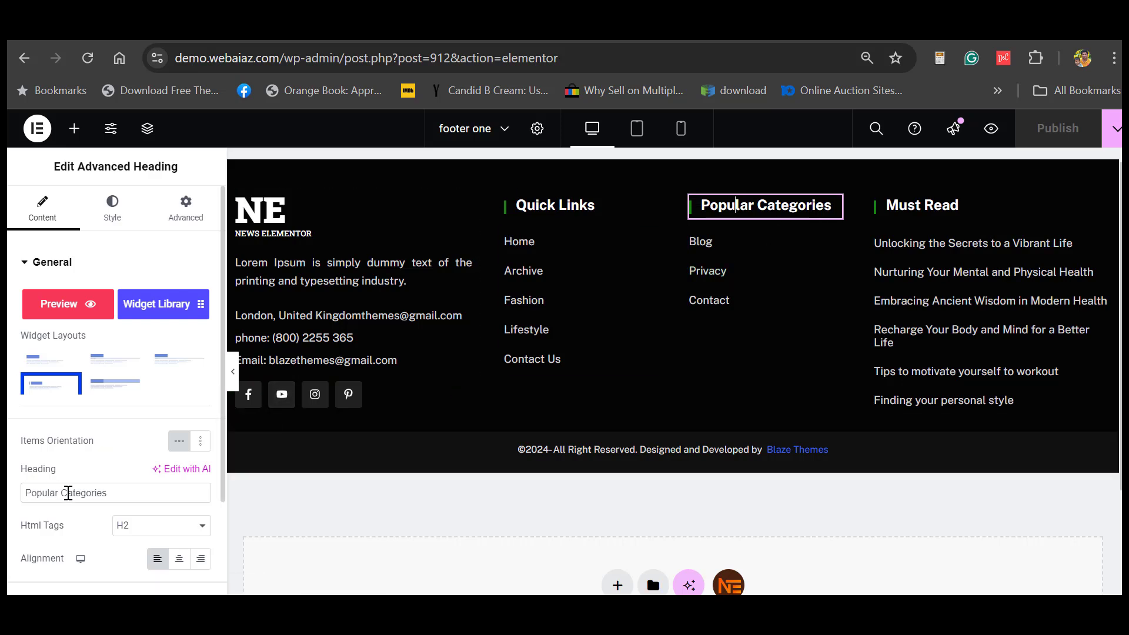
pyautogui.click(739, 268)
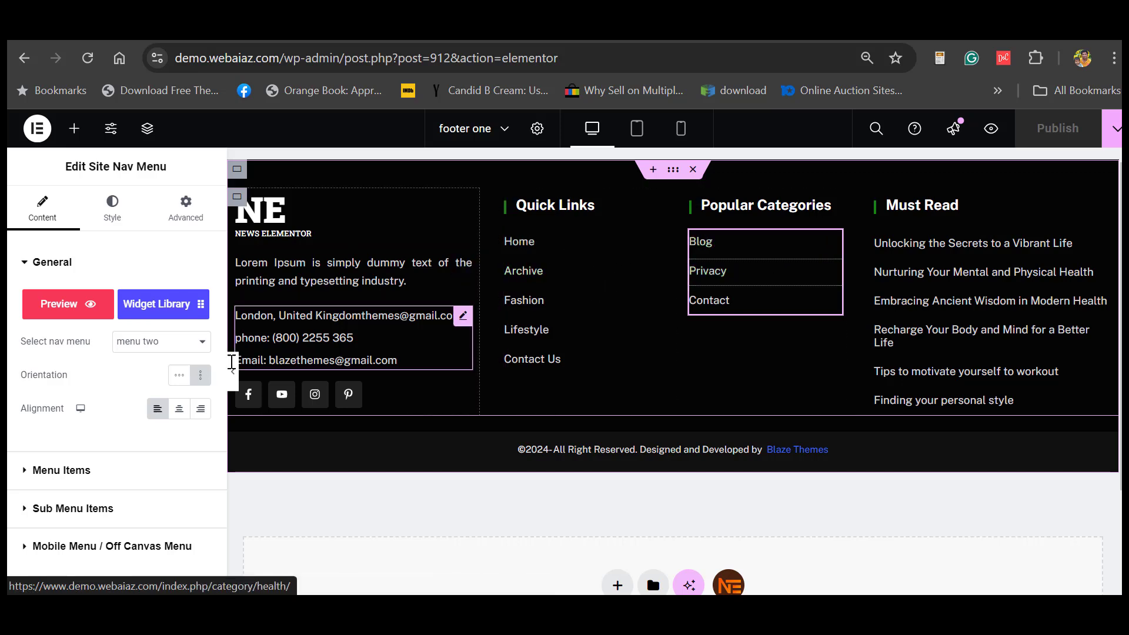
pyautogui.click(192, 347)
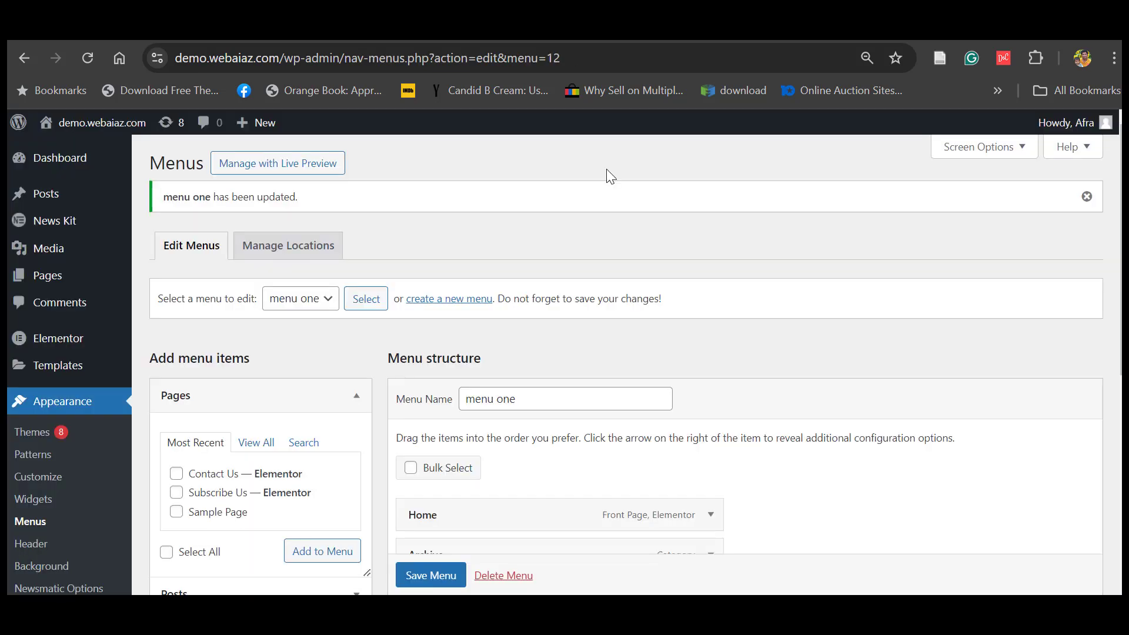
# - Load menu two for editing on the WordPress Menus page
pyautogui.click(328, 302)
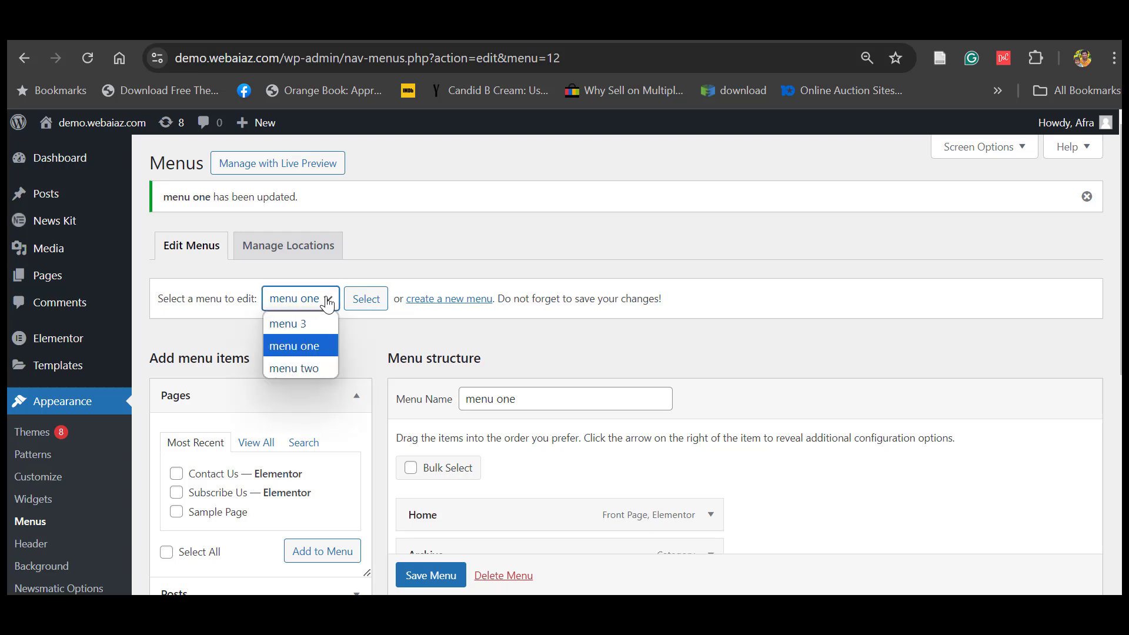
pyautogui.click(303, 367)
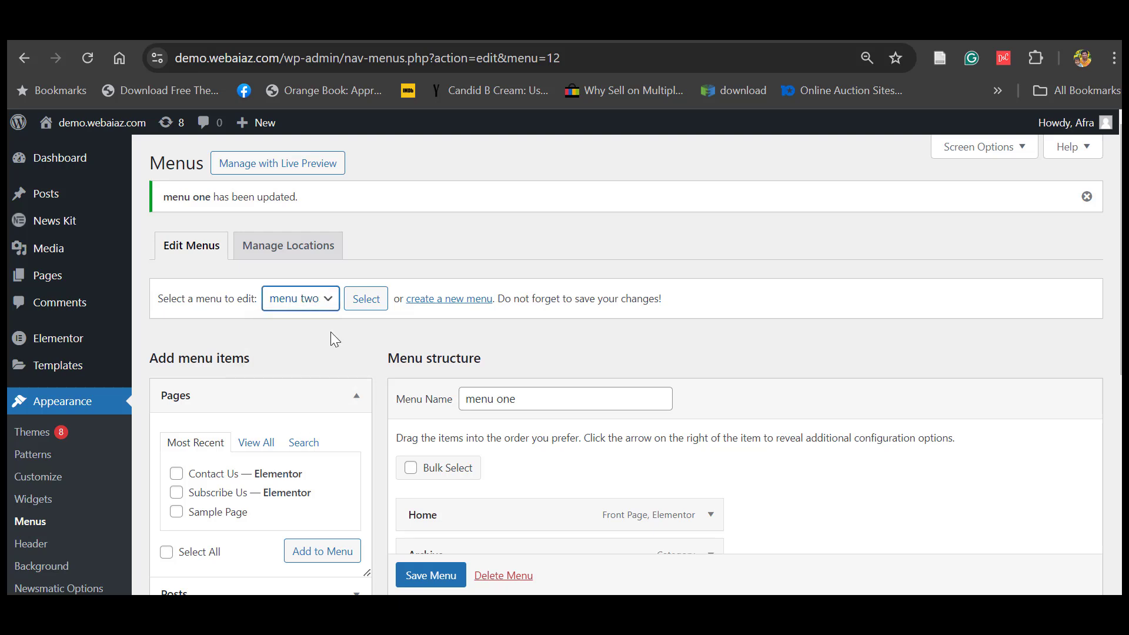
pyautogui.click(361, 303)
# - Remove the Blog, Privacy and Contact custom links from menu two
pyautogui.scroll(-3, 714, 348)
pyautogui.click(711, 339)
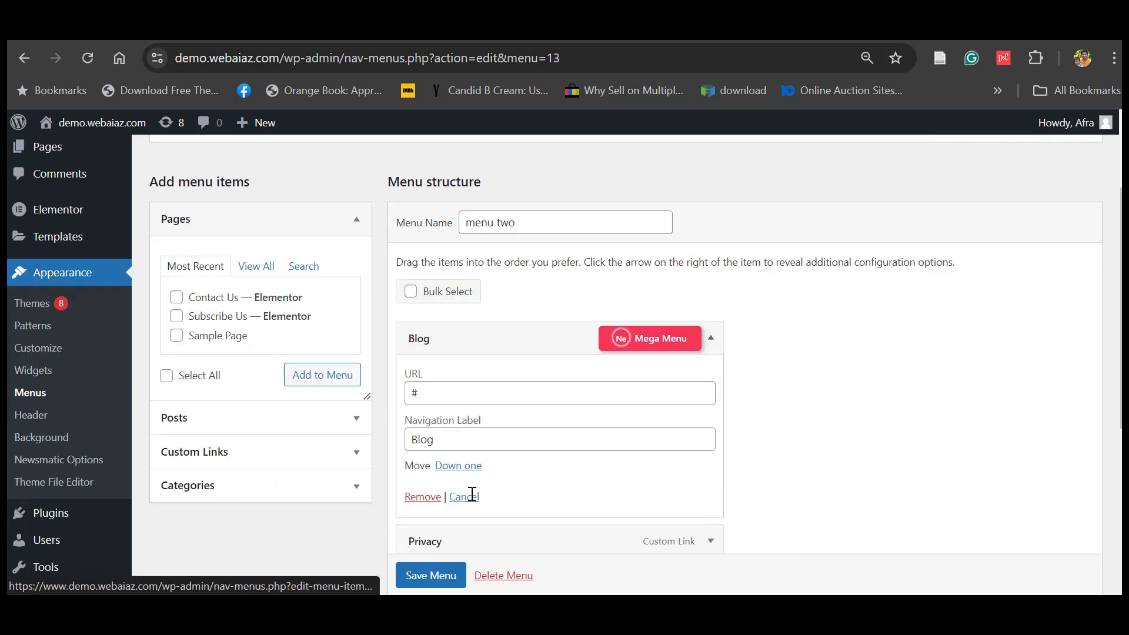
pyautogui.click(423, 497)
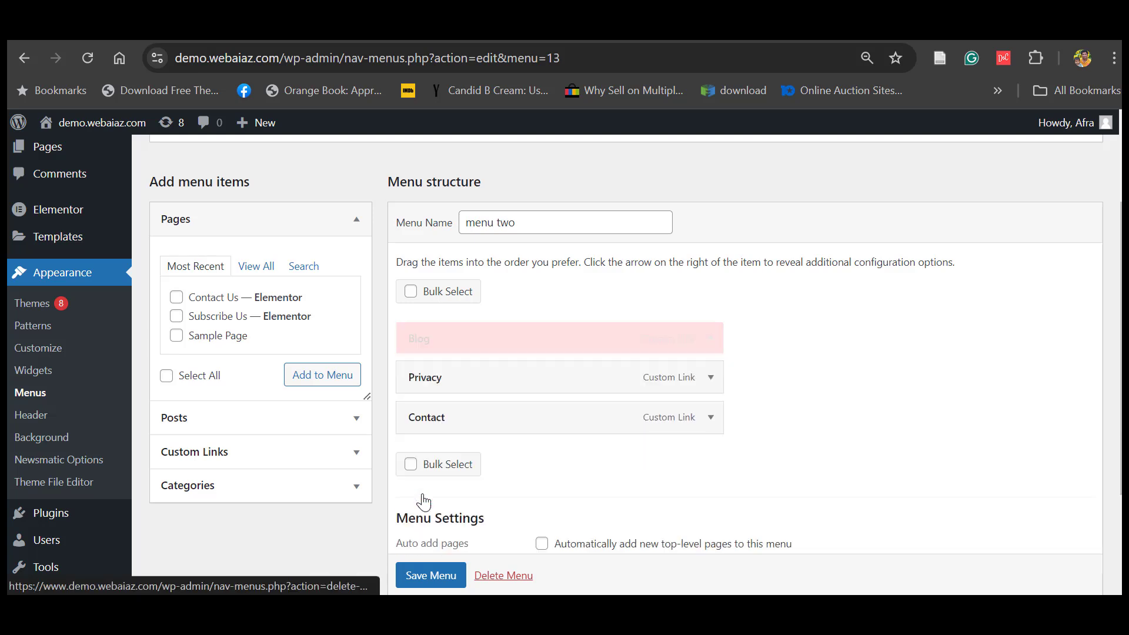
pyautogui.click(711, 339)
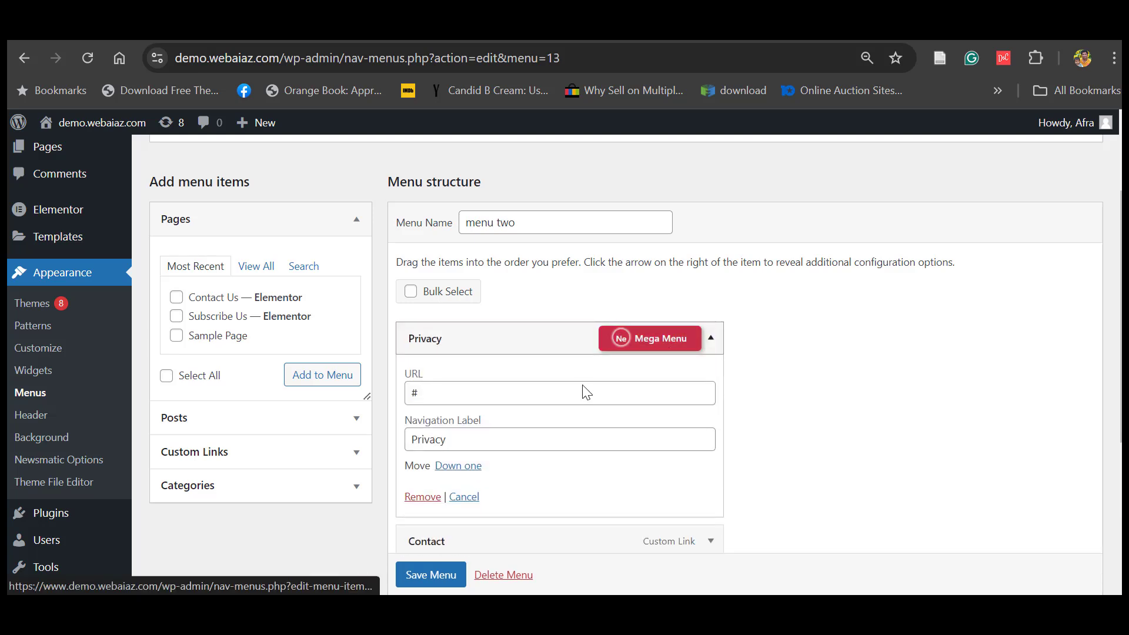
pyautogui.click(420, 498)
pyautogui.click(712, 340)
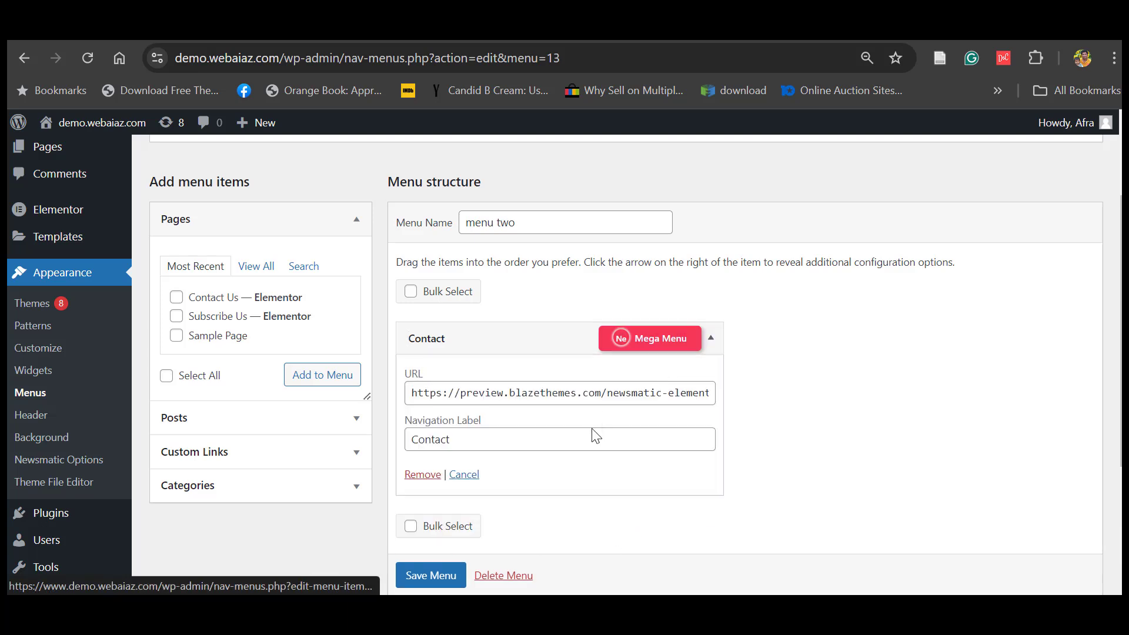
pyautogui.click(415, 476)
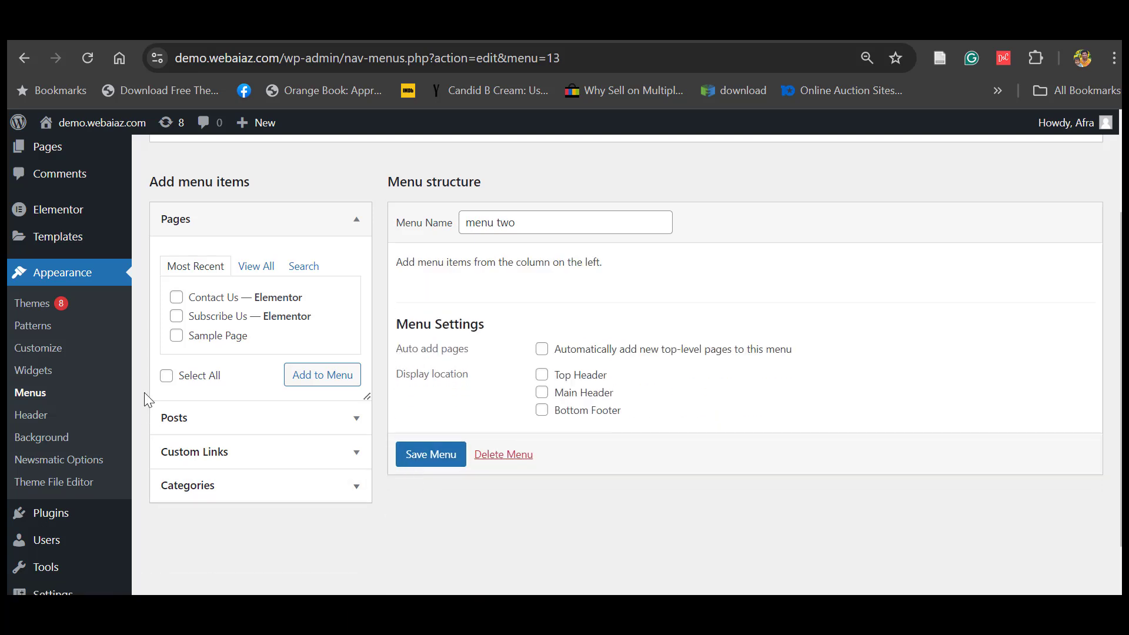
# - Add the fashion, Health, lifestyle, sports and Tech categories to menu two and save the menu
pyautogui.click(183, 487)
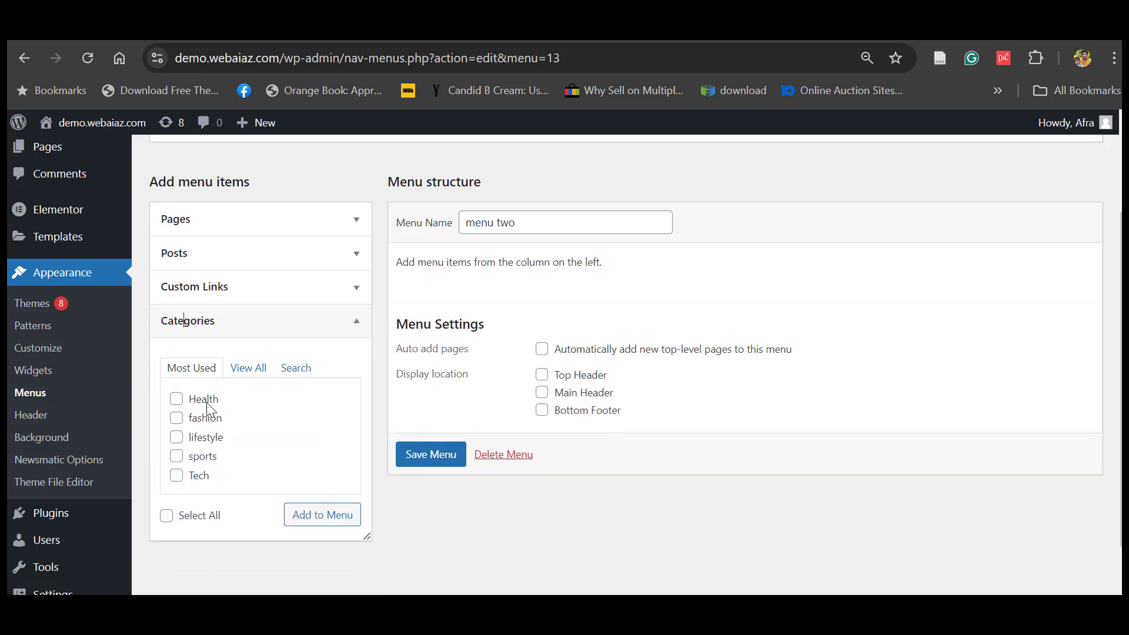
pyautogui.click(233, 372)
pyautogui.click(177, 400)
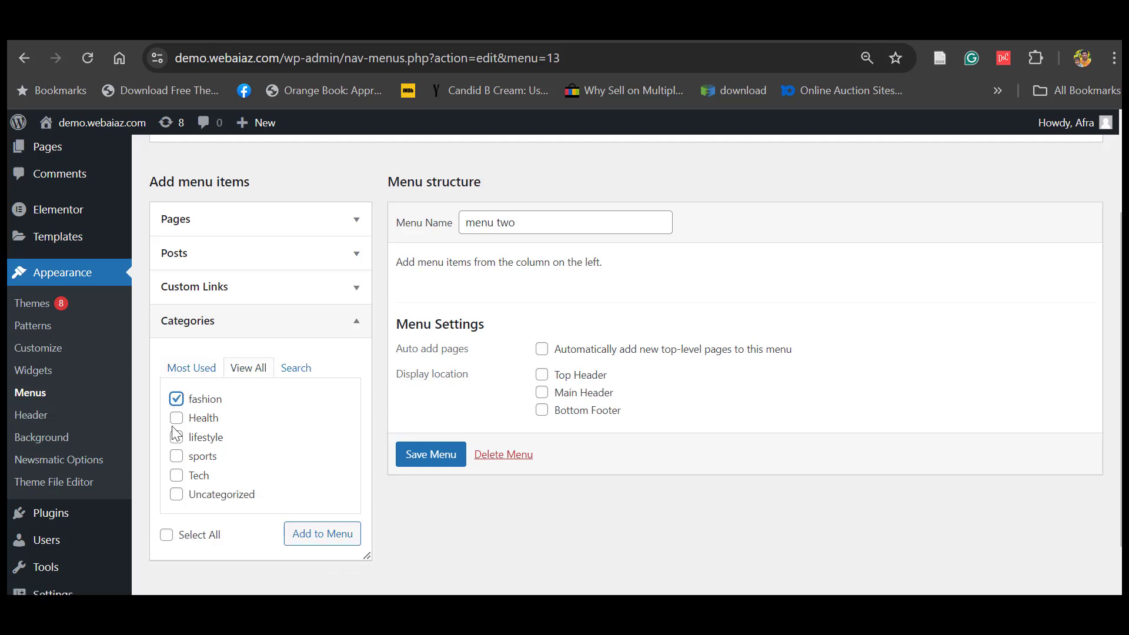
pyautogui.click(177, 420)
pyautogui.click(176, 478)
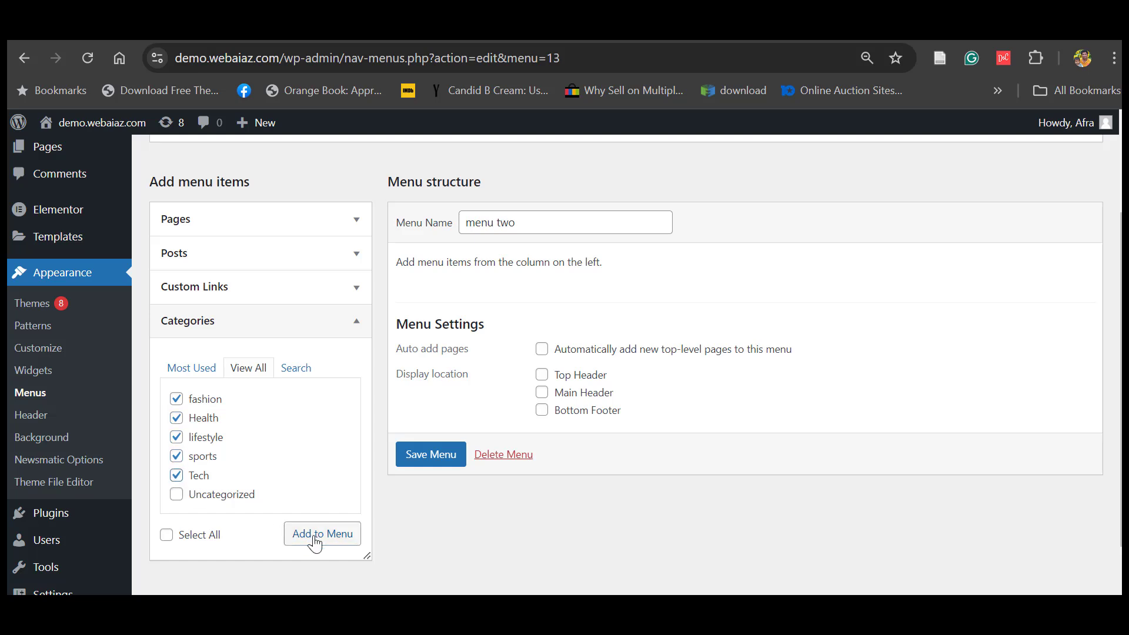
pyautogui.click(314, 543)
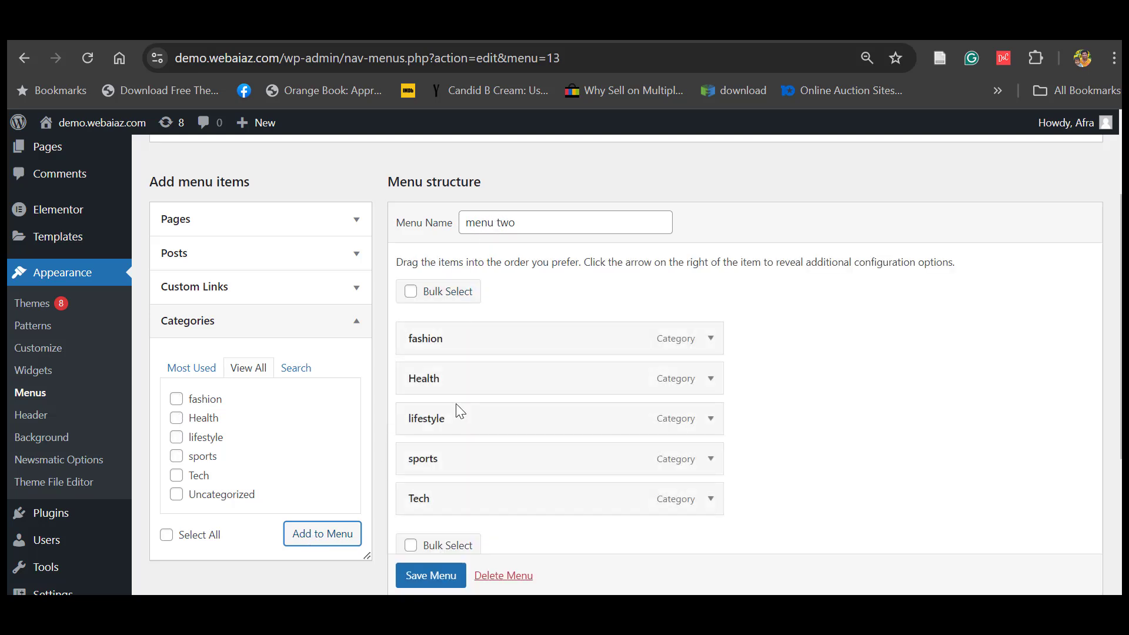
pyautogui.click(427, 577)
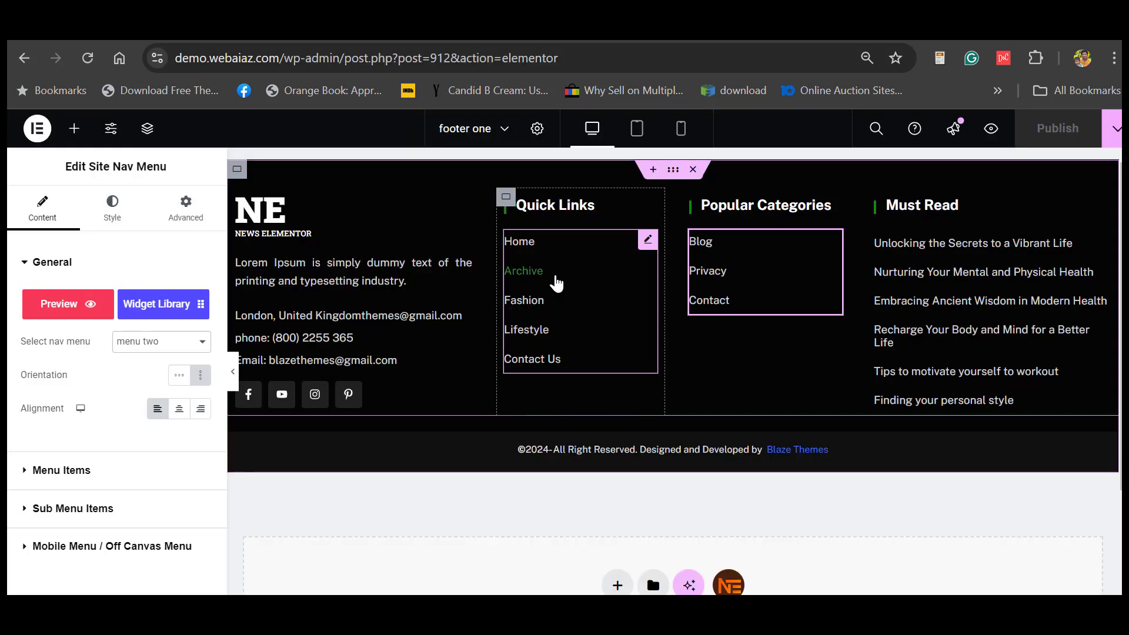
# - In the Elementor editor for footer one, set the nav menu under the Quick Links heading to menu two
pyautogui.click(648, 242)
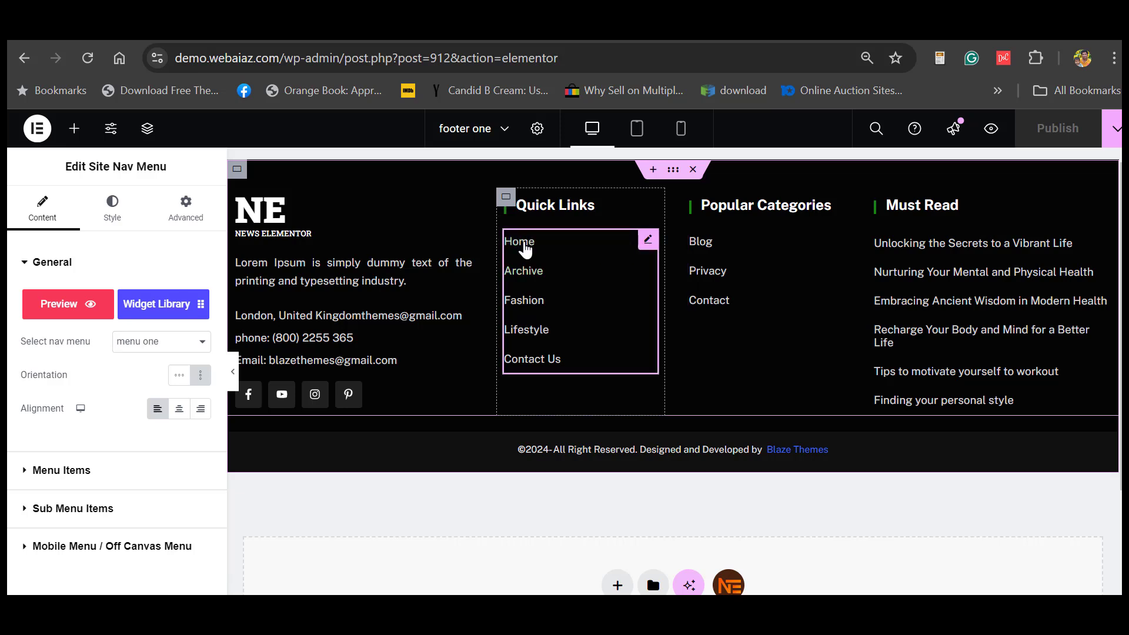
pyautogui.click(191, 342)
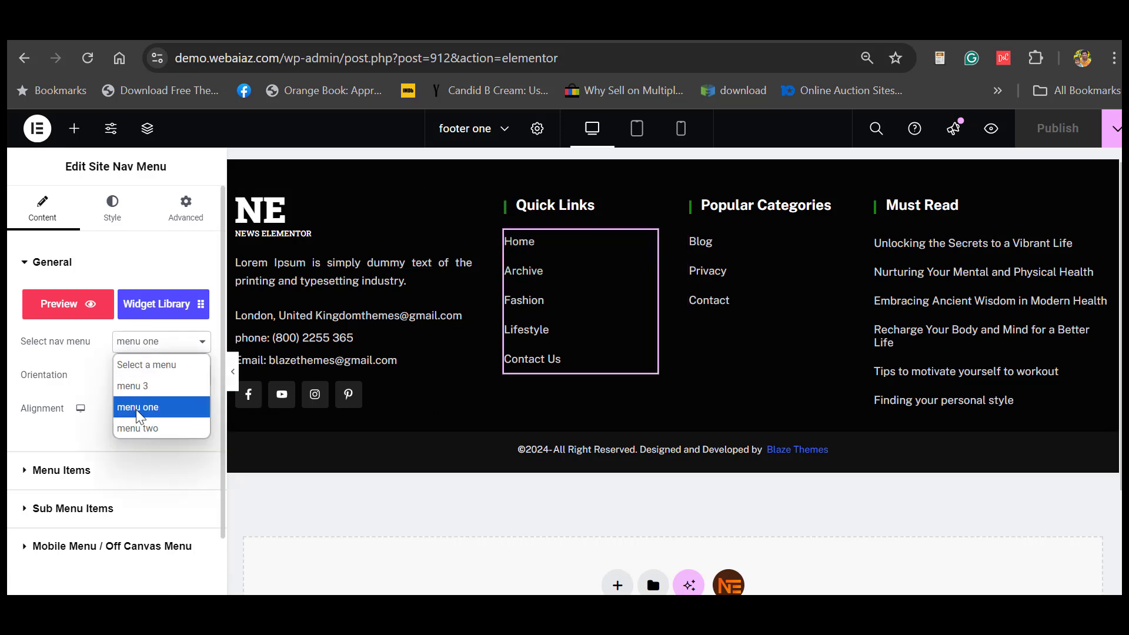
pyautogui.click(137, 428)
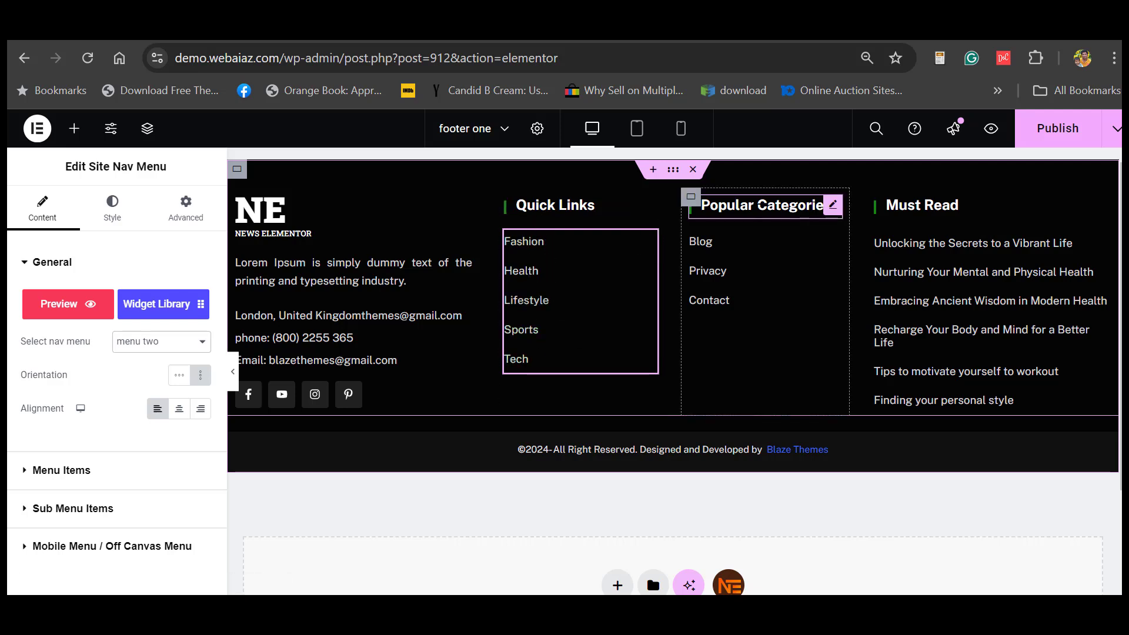
# - Review the Popular Categories heading text and the nav menus selectable for the links beneath it
pyautogui.click(764, 206)
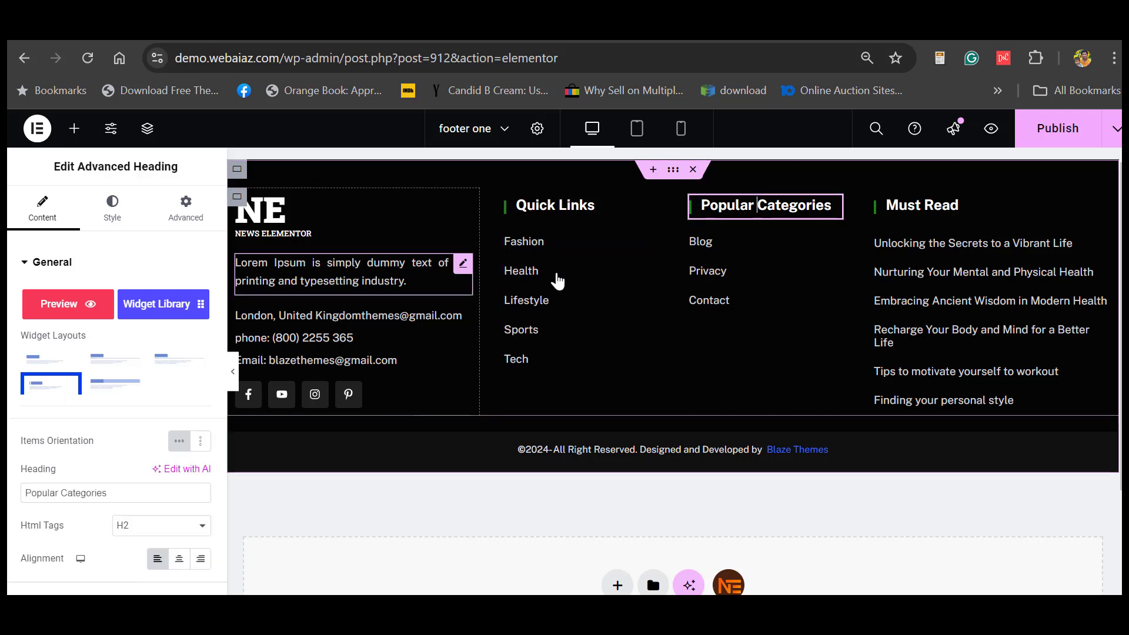
pyautogui.moveTo(112, 493); pyautogui.dragTo(12, 501)
pyautogui.click(138, 494)
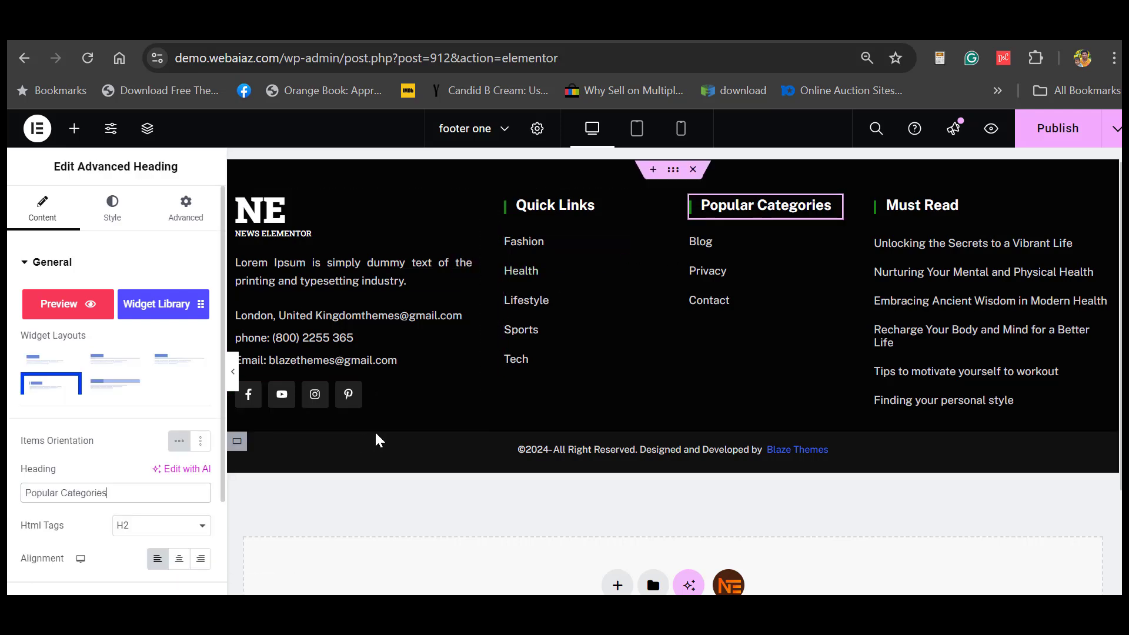
pyautogui.click(831, 241)
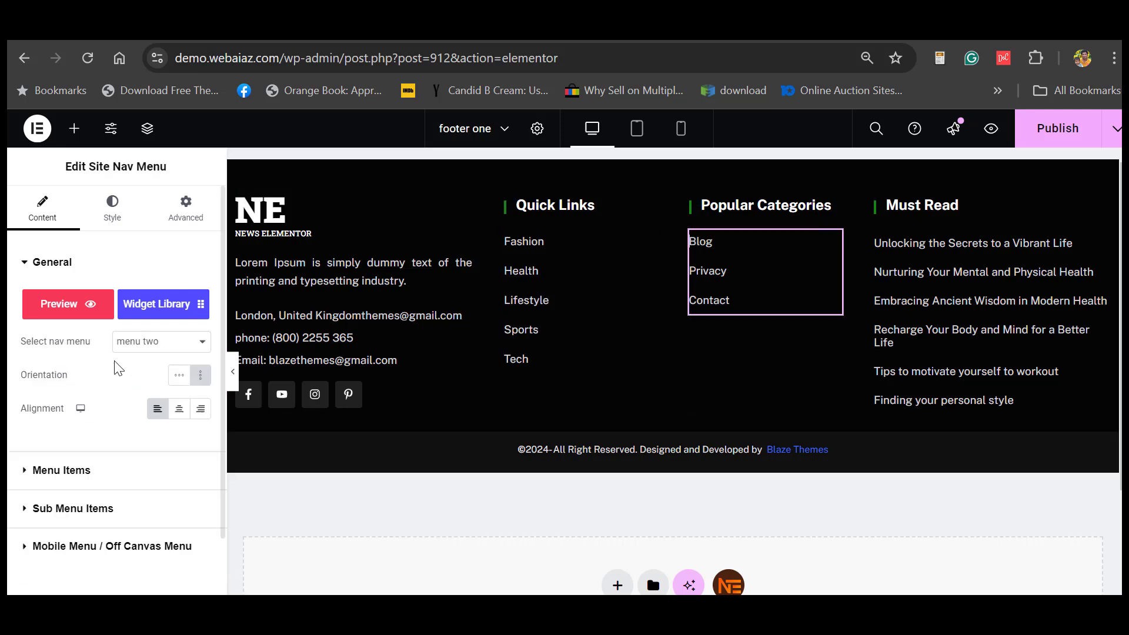
pyautogui.click(181, 348)
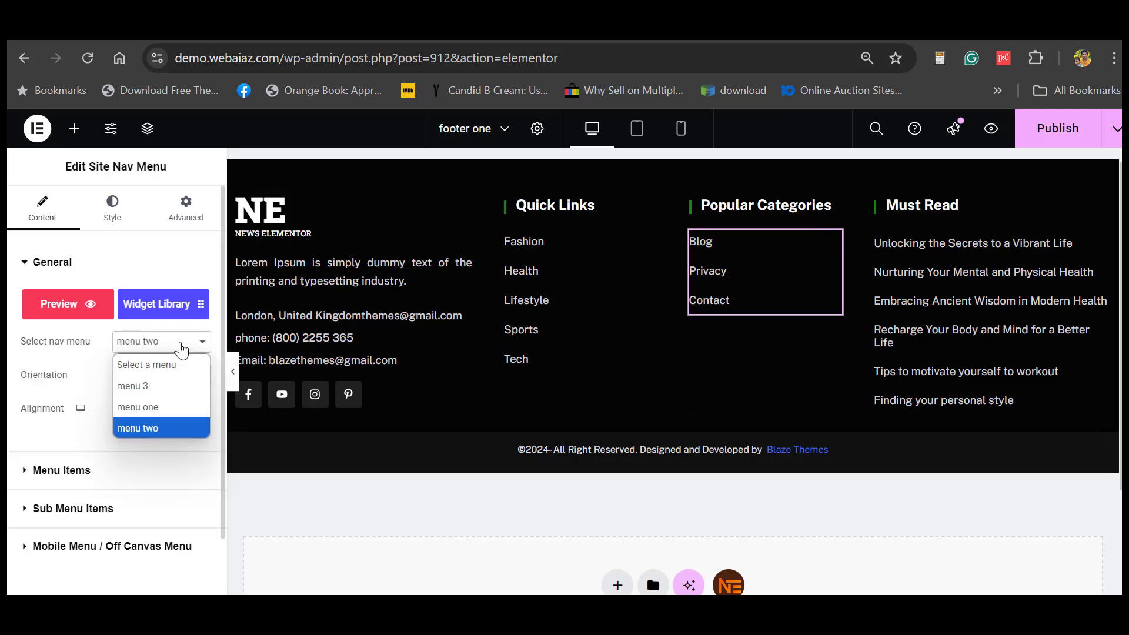
pyautogui.click(181, 348)
pyautogui.click(181, 348)
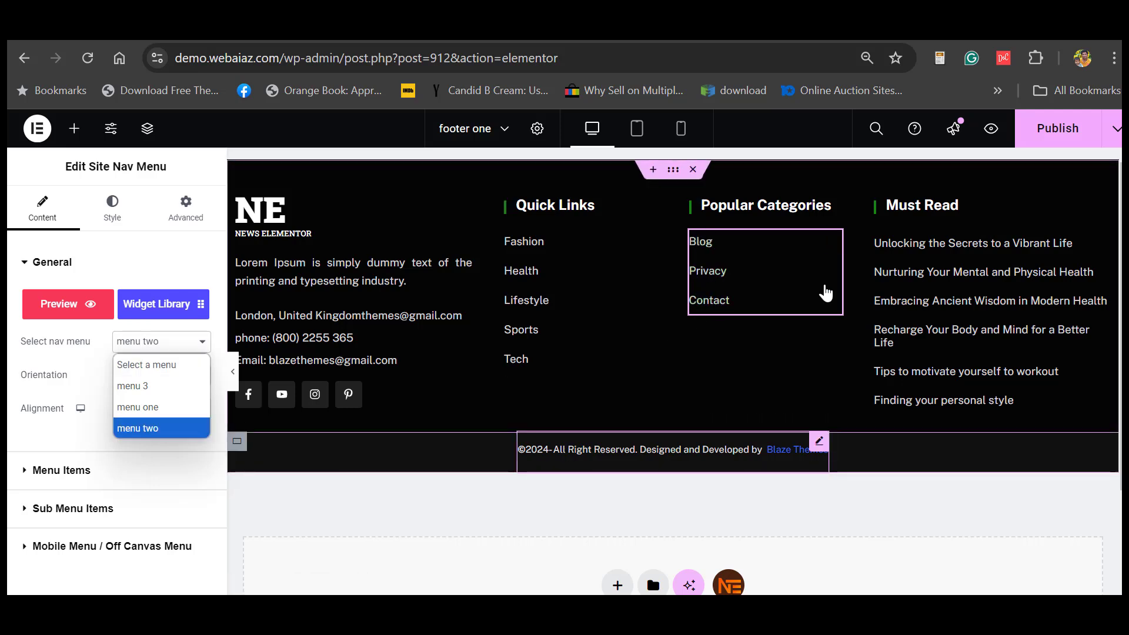
# - Check the Must Read heading text and the skin options of the news list below it
pyautogui.click(906, 204)
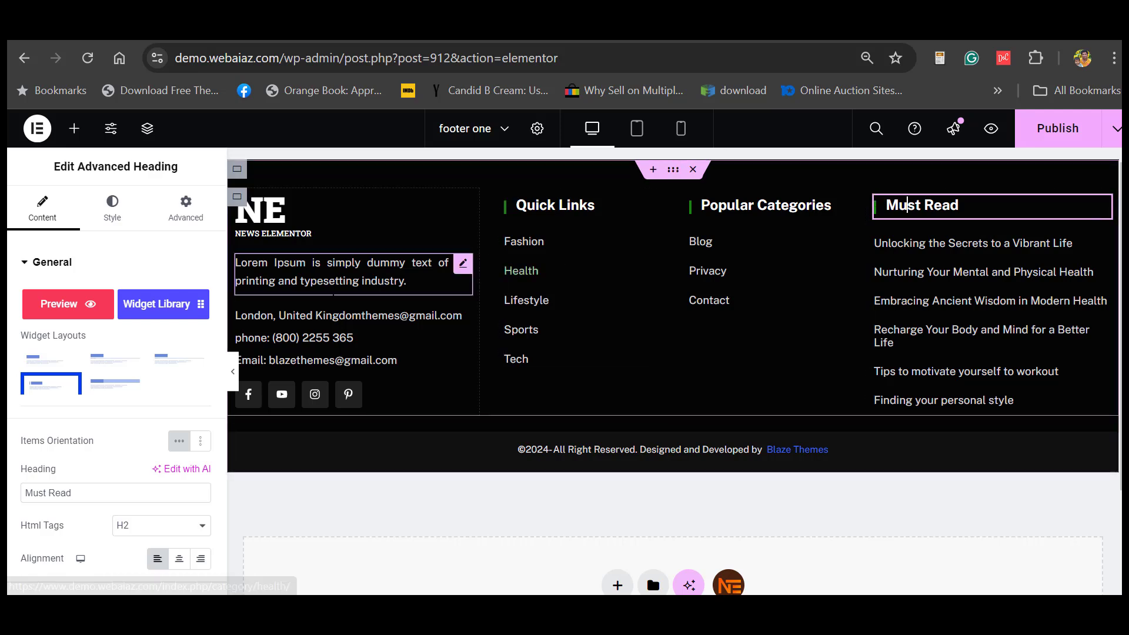
pyautogui.moveTo(77, 492); pyautogui.dragTo(48, 493)
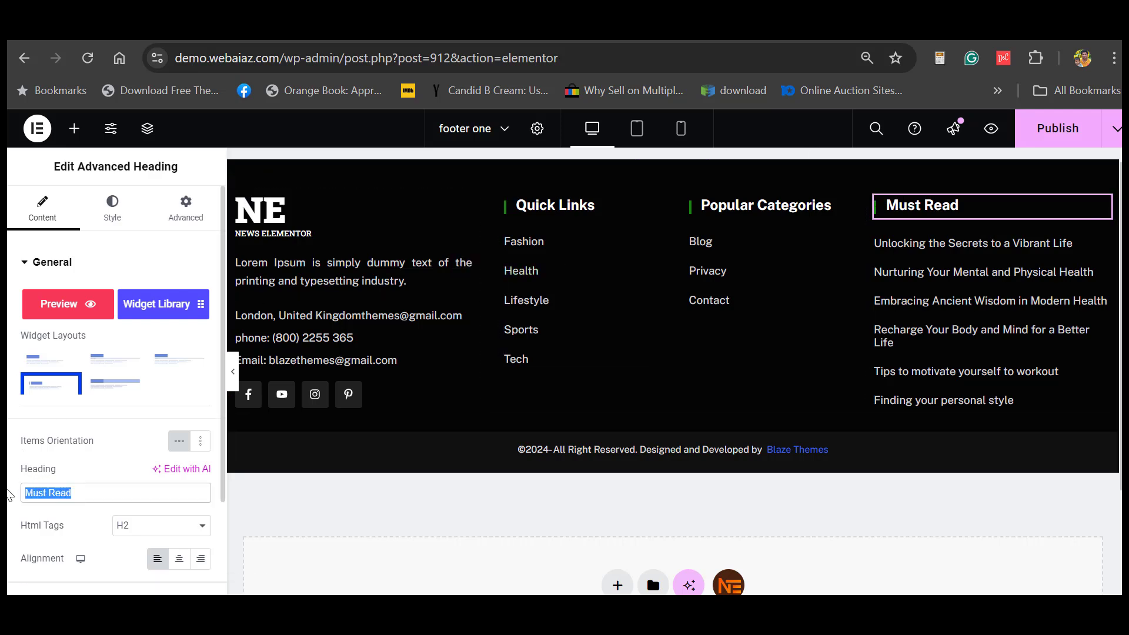
pyautogui.click(347, 545)
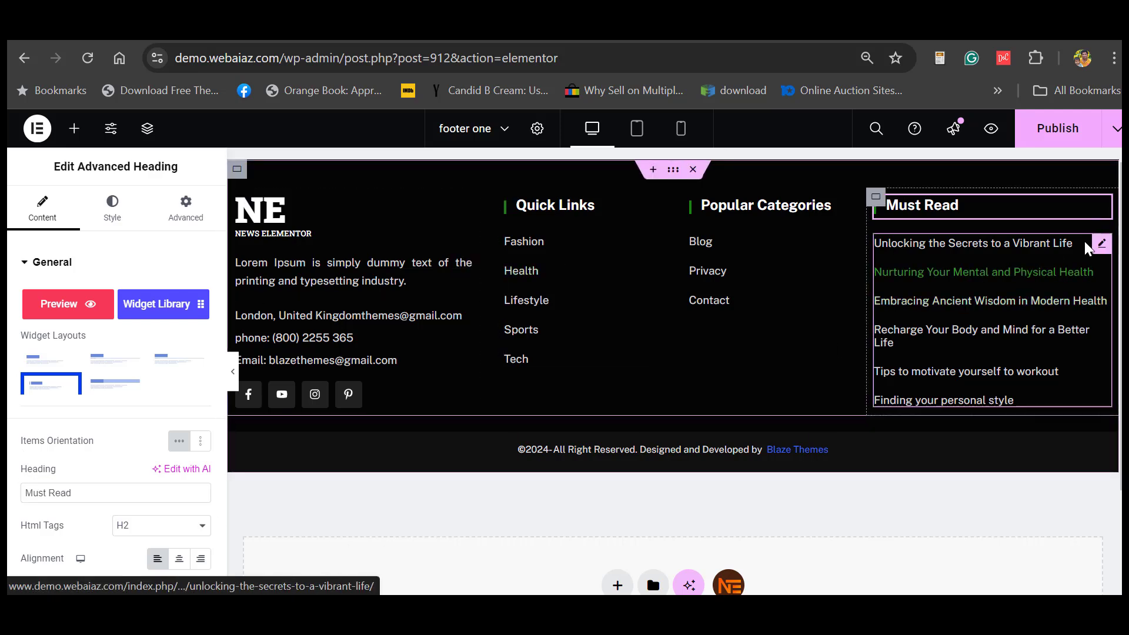
pyautogui.click(1100, 246)
pyautogui.click(187, 360)
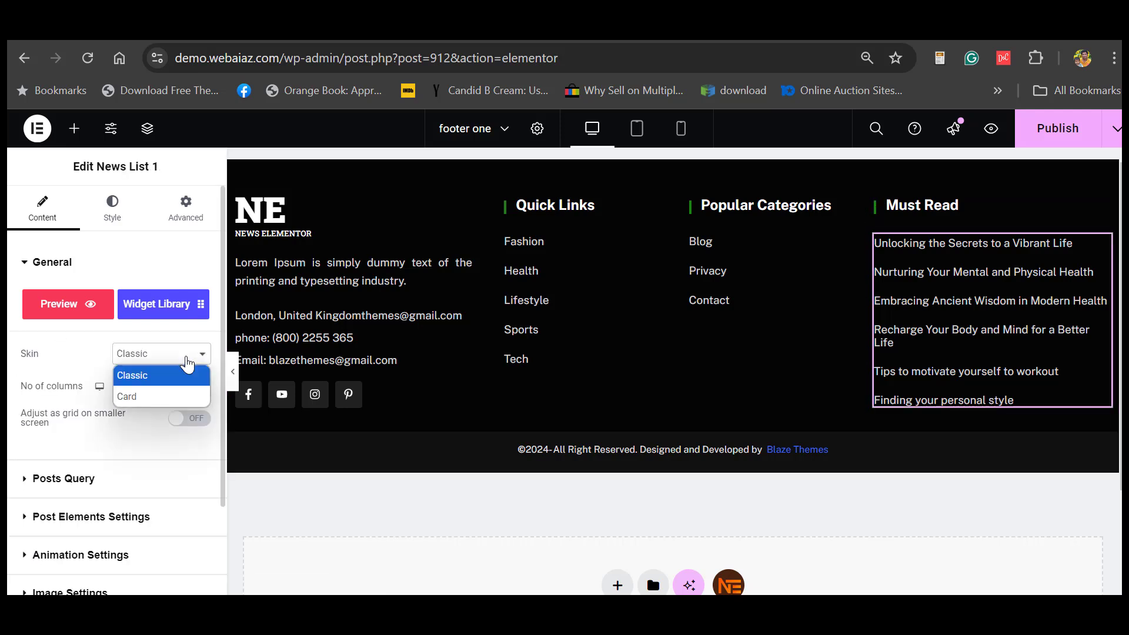
pyautogui.click(186, 359)
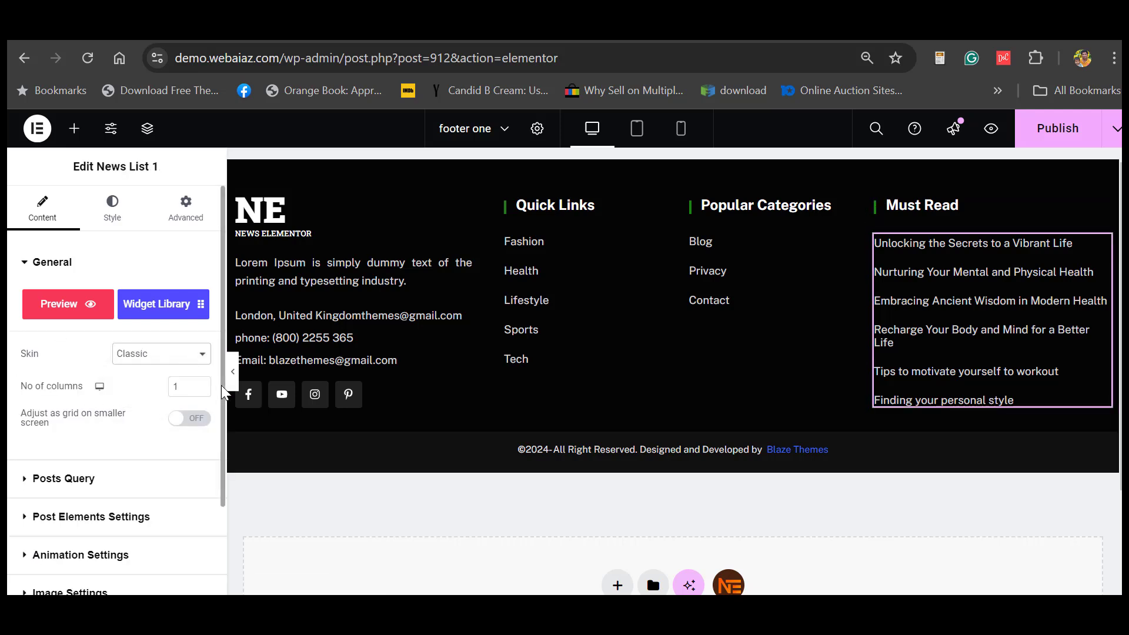
# - Examine the Must Read news list's posts query settings and its selectable post categories
pyautogui.scroll(-2, 117, 400)
pyautogui.click(37, 406)
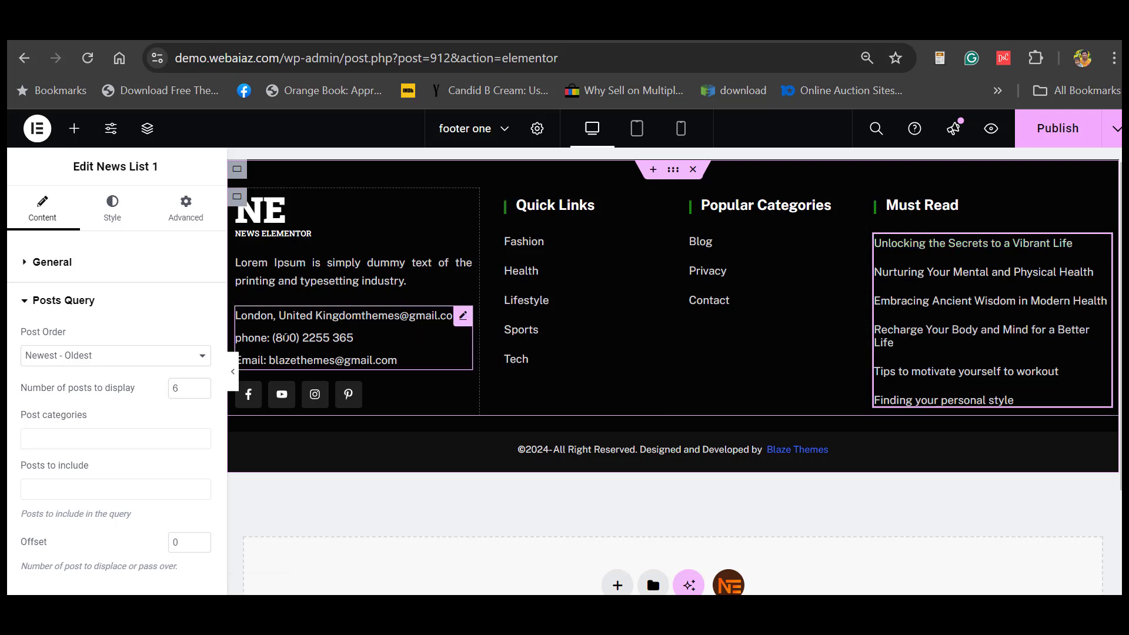
pyautogui.scroll(-2, 118, 353)
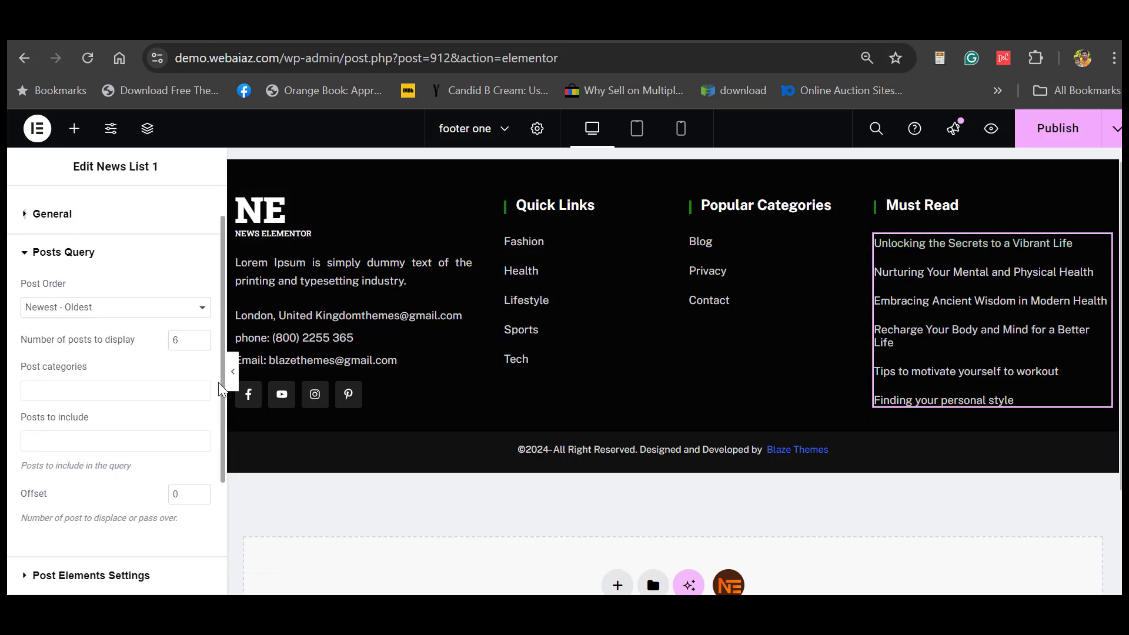
pyautogui.click(28, 349)
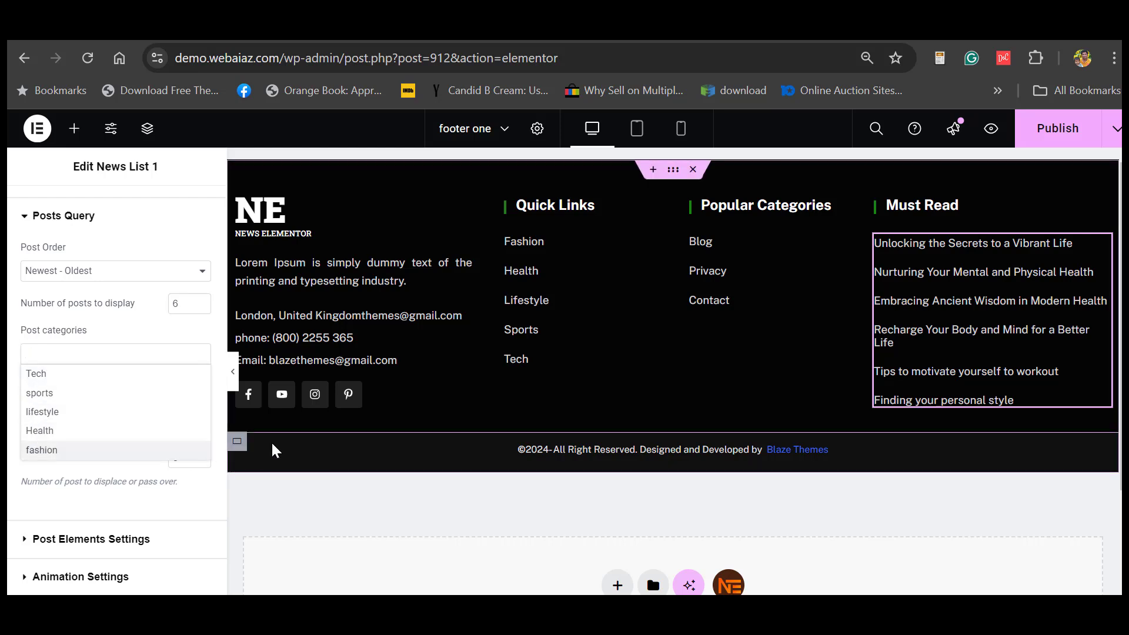
pyautogui.scroll(2, 203, 405)
pyautogui.scroll(-1, 220, 397)
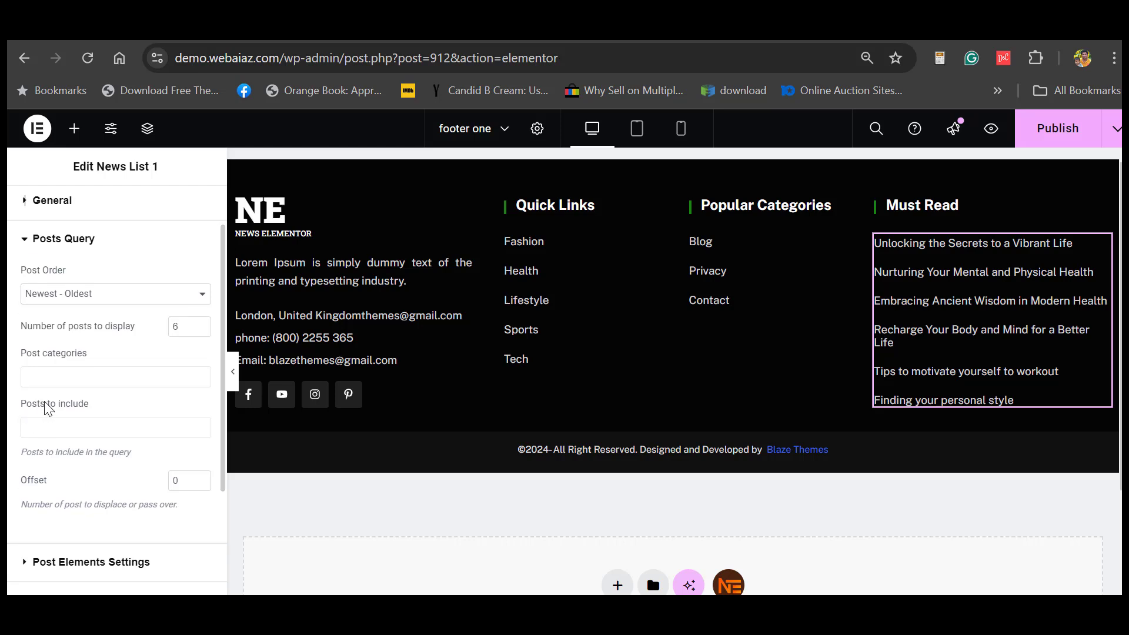
# - Limit the Must Read list to the posts Finding your personal style, Recharge Your Body and Mind for a Better Life, and Unlocking the Secrets to a Vibrant Life
pyautogui.click(43, 422)
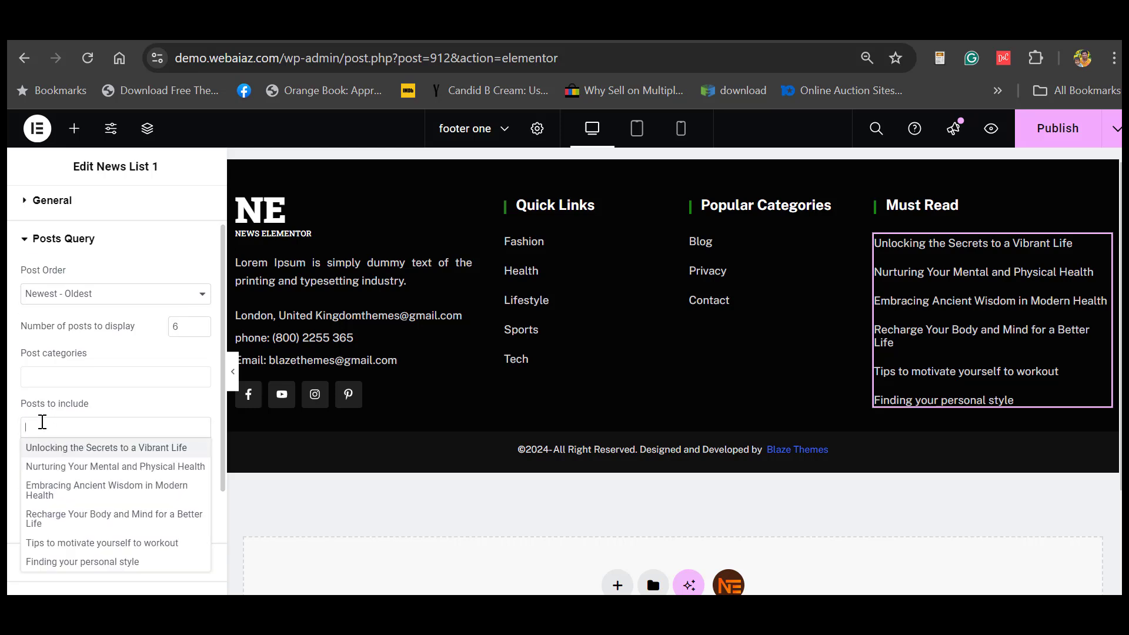
pyautogui.moveTo(222, 460); pyautogui.dragTo(223, 513)
pyautogui.click(103, 483)
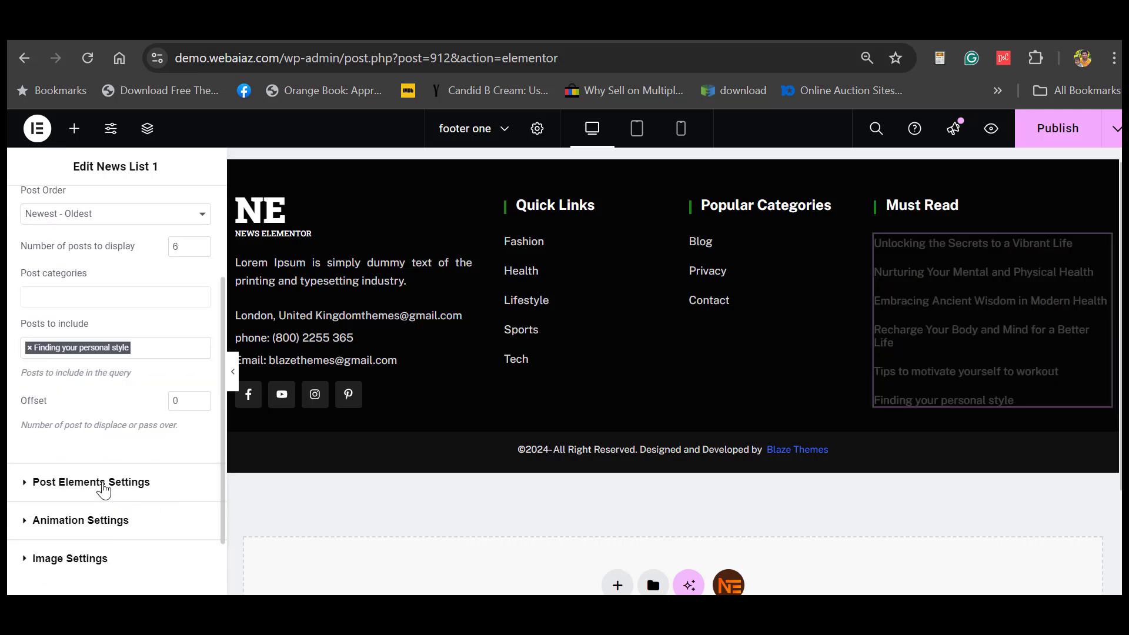
pyautogui.click(150, 347)
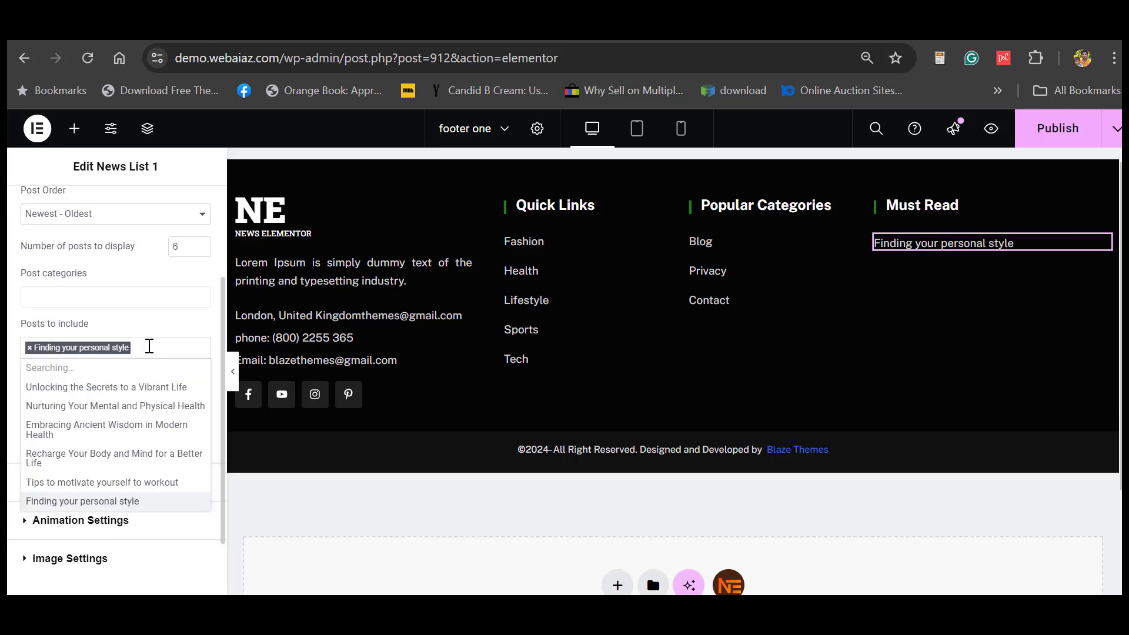
pyautogui.click(149, 346)
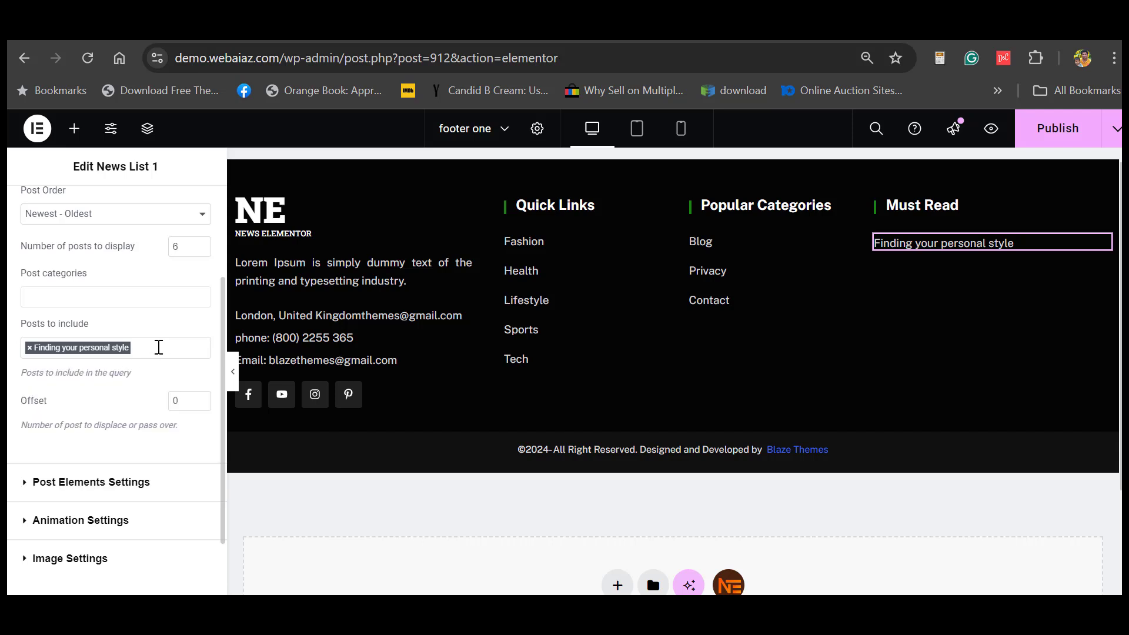
pyautogui.click(159, 347)
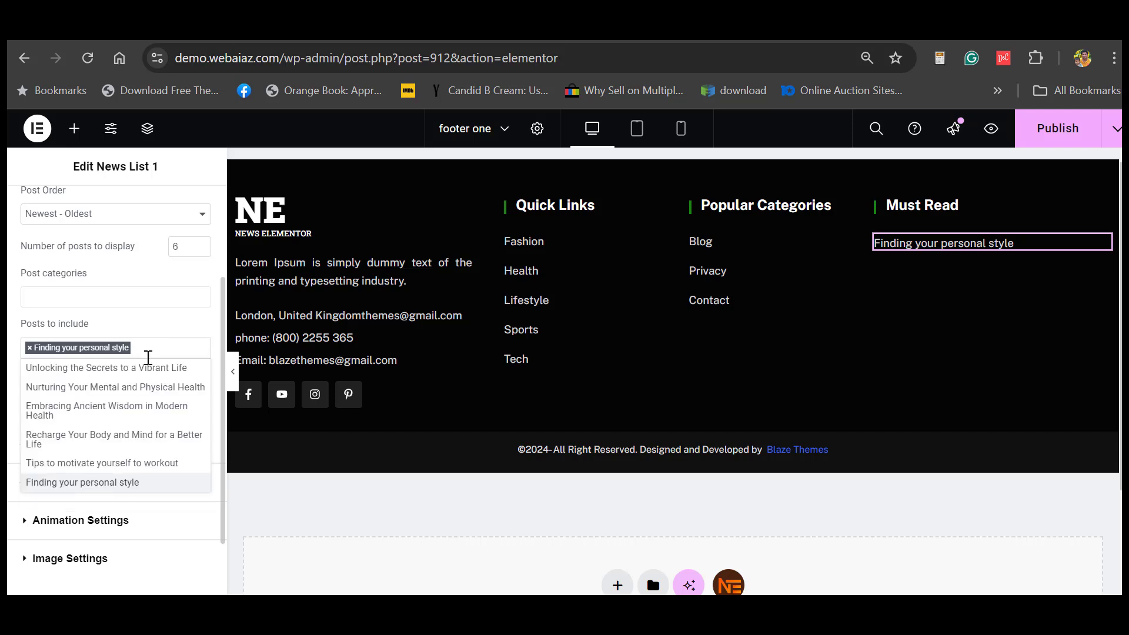
pyautogui.click(77, 437)
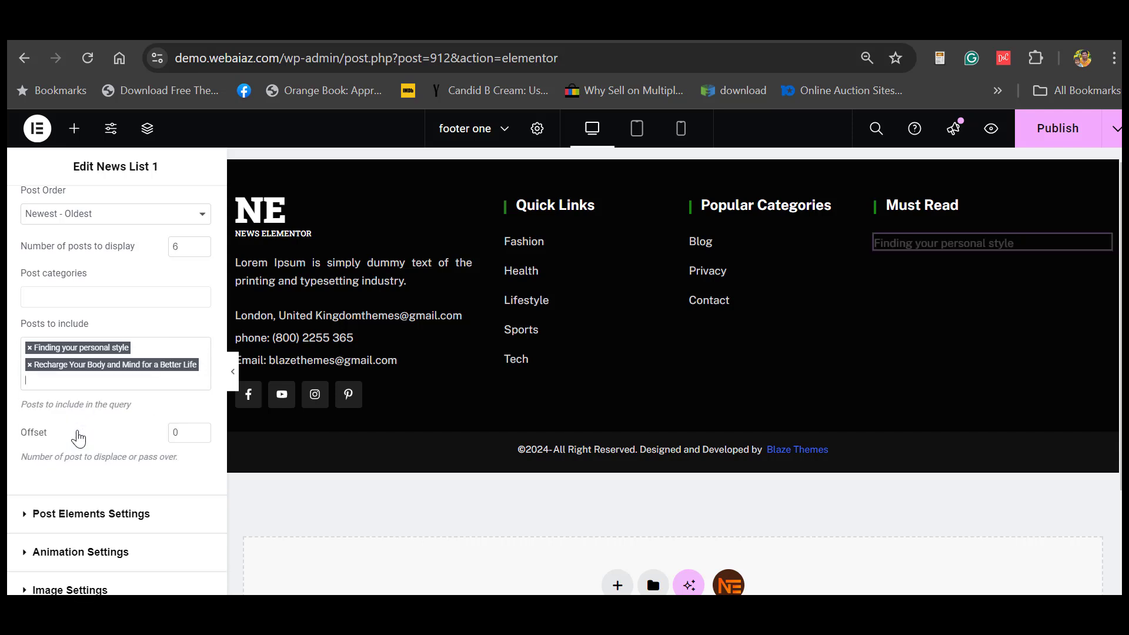
pyautogui.click(164, 382)
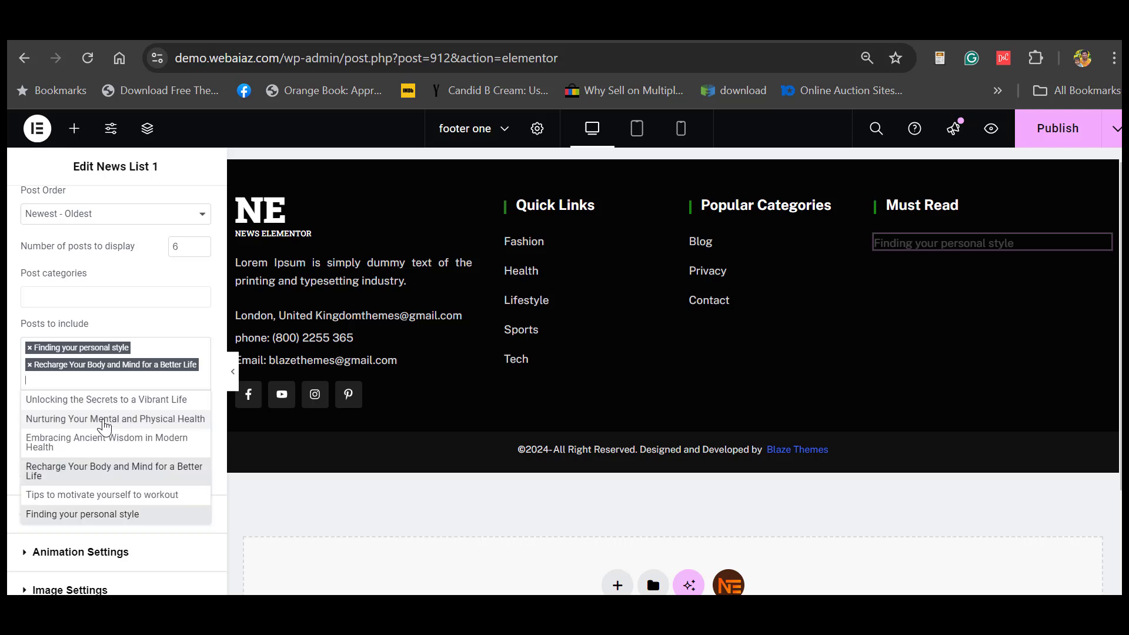
pyautogui.click(90, 400)
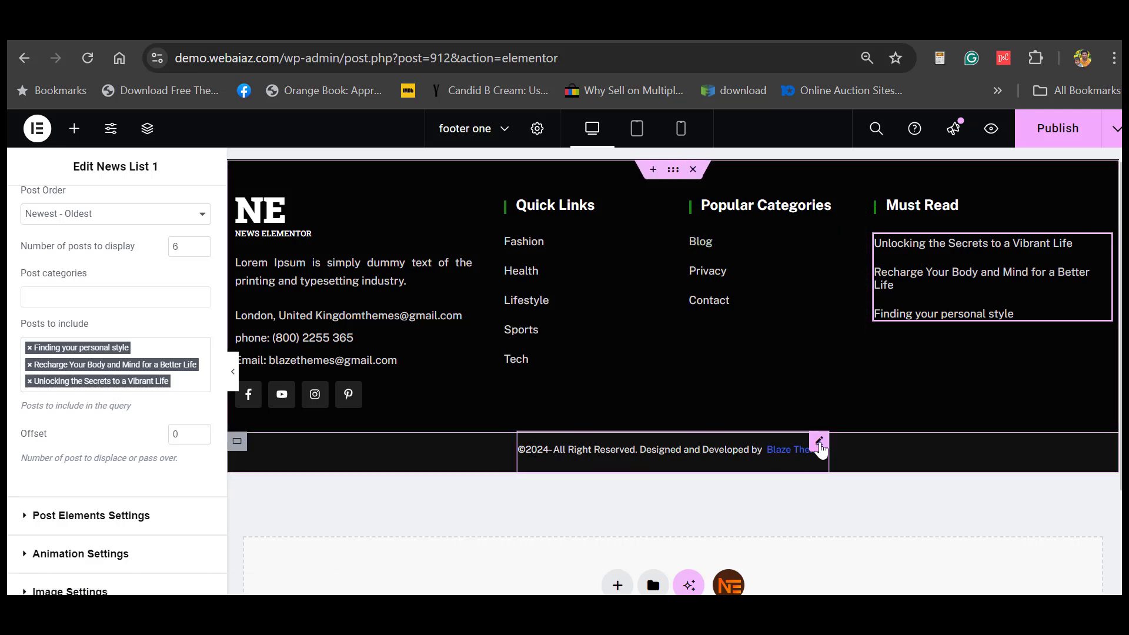
# - Replace the Blaze Themes credit in the footer's copyright line with QUICK WORDPRESS WEBSITES
pyautogui.click(818, 444)
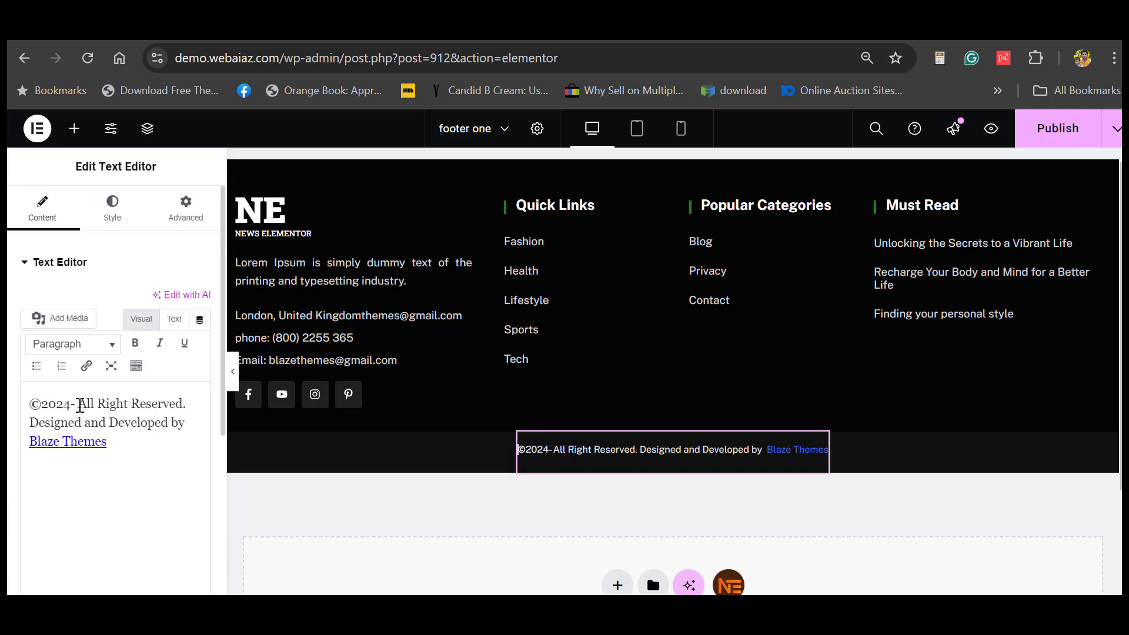
pyautogui.click(125, 440)
pyautogui.press('BackSpace')
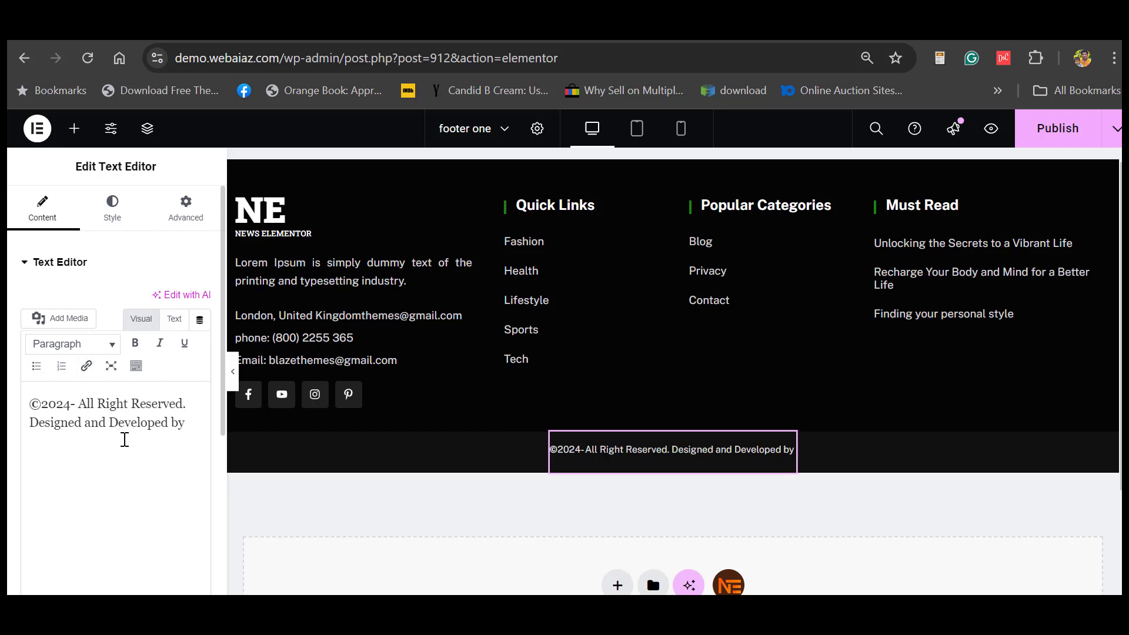
pyautogui.write('Q')
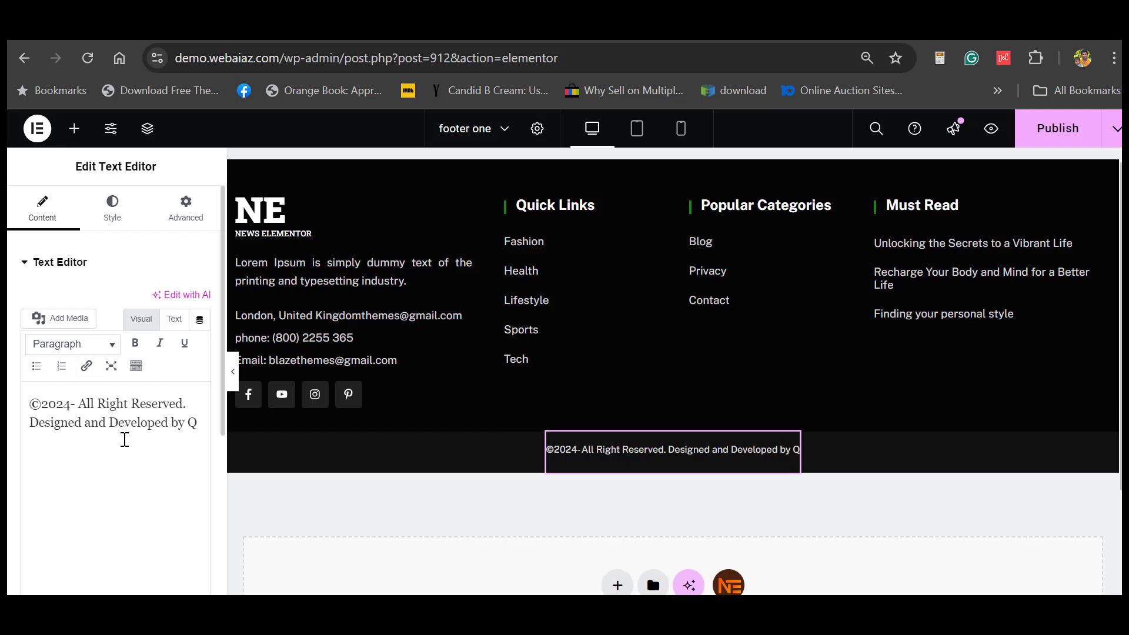
pyautogui.write('UICK WORDPRESS WEBSITES')
pyautogui.moveTo(103, 466); pyautogui.dragTo(37, 447)
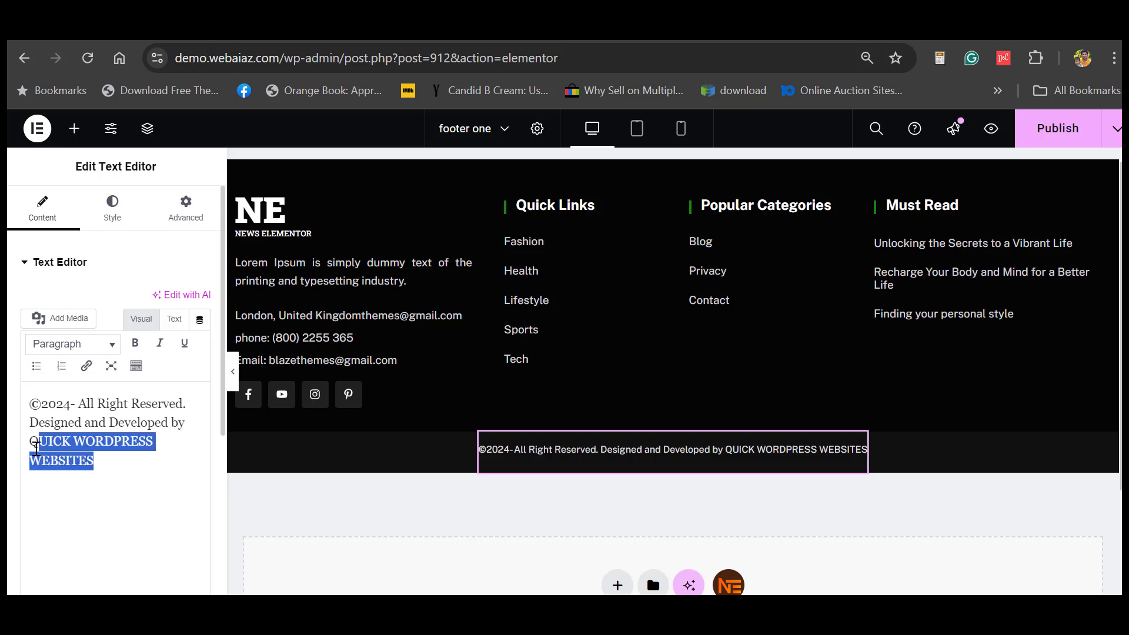
pyautogui.click(85, 368)
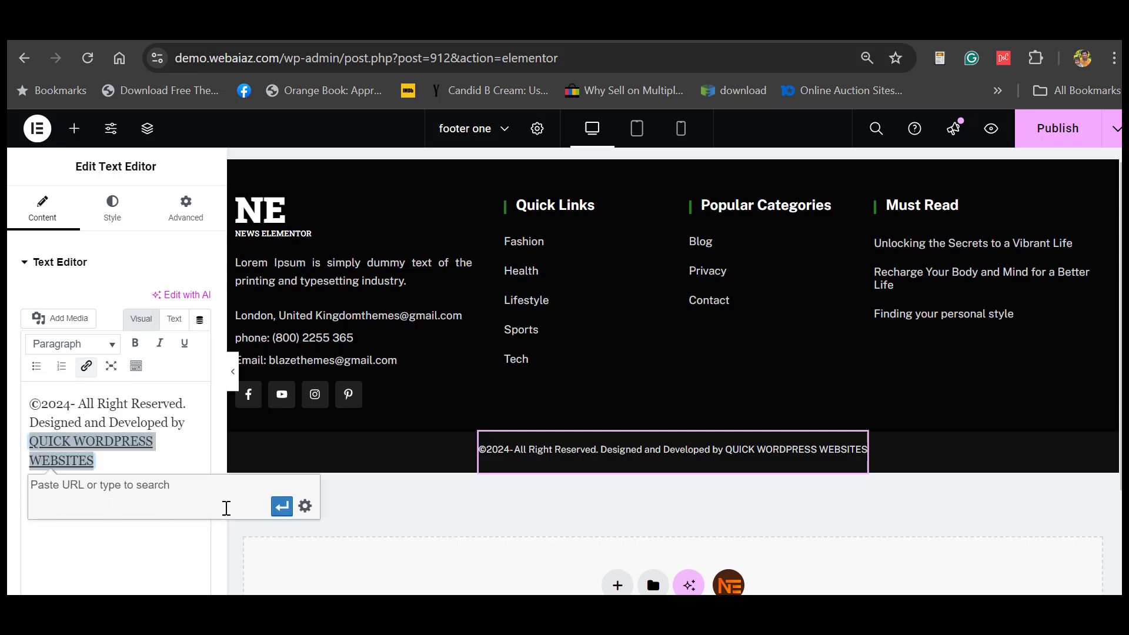
pyautogui.click(306, 507)
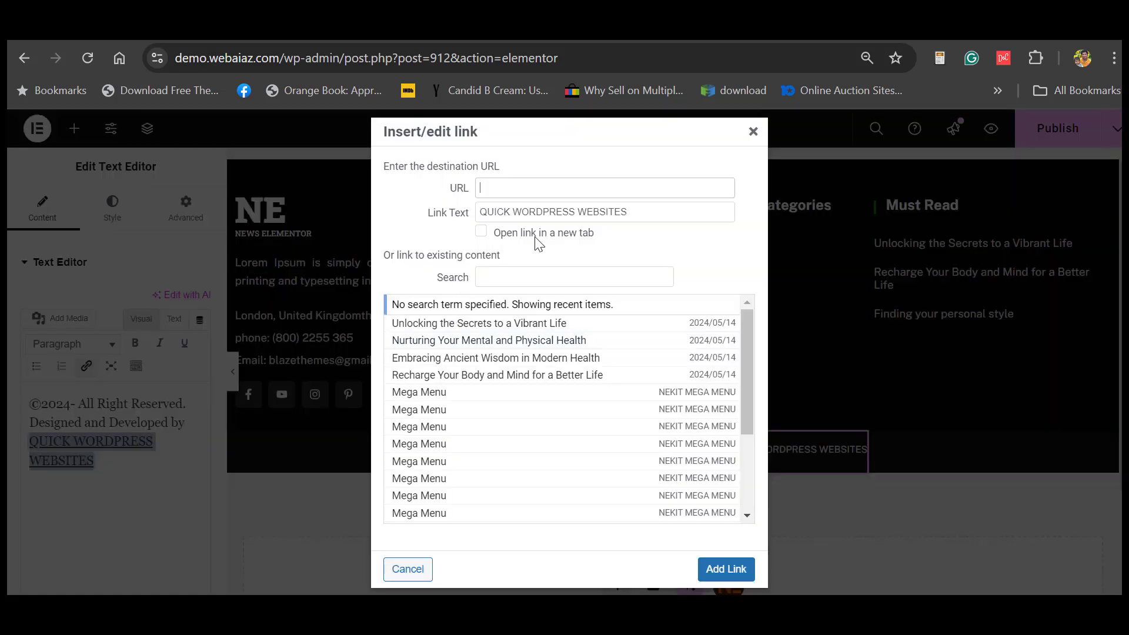
pyautogui.click(481, 232)
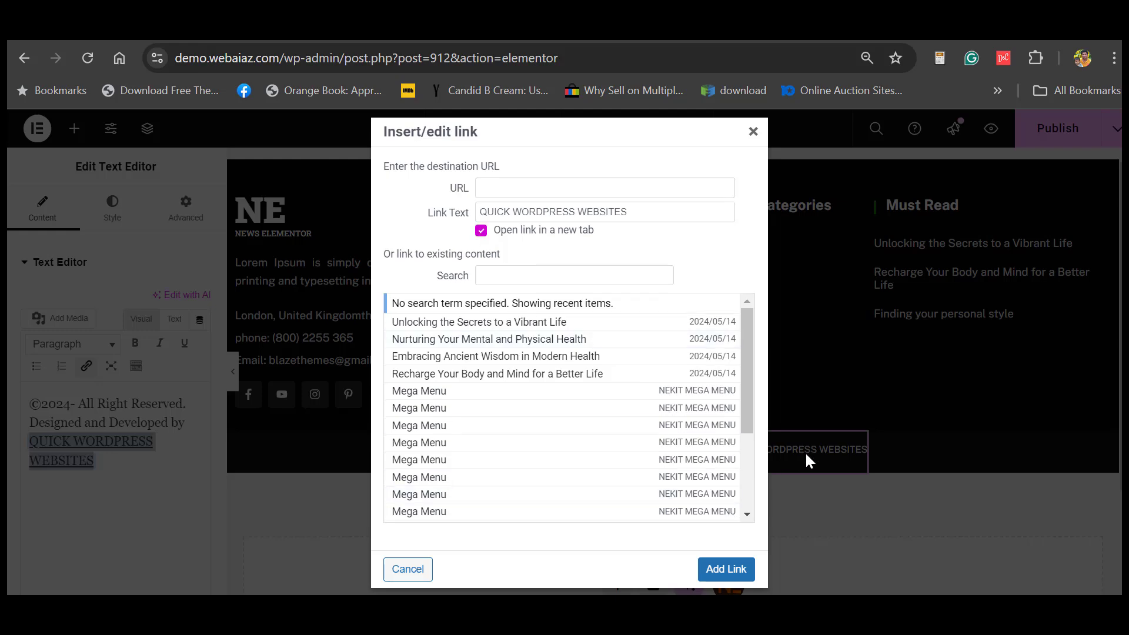
pyautogui.click(753, 133)
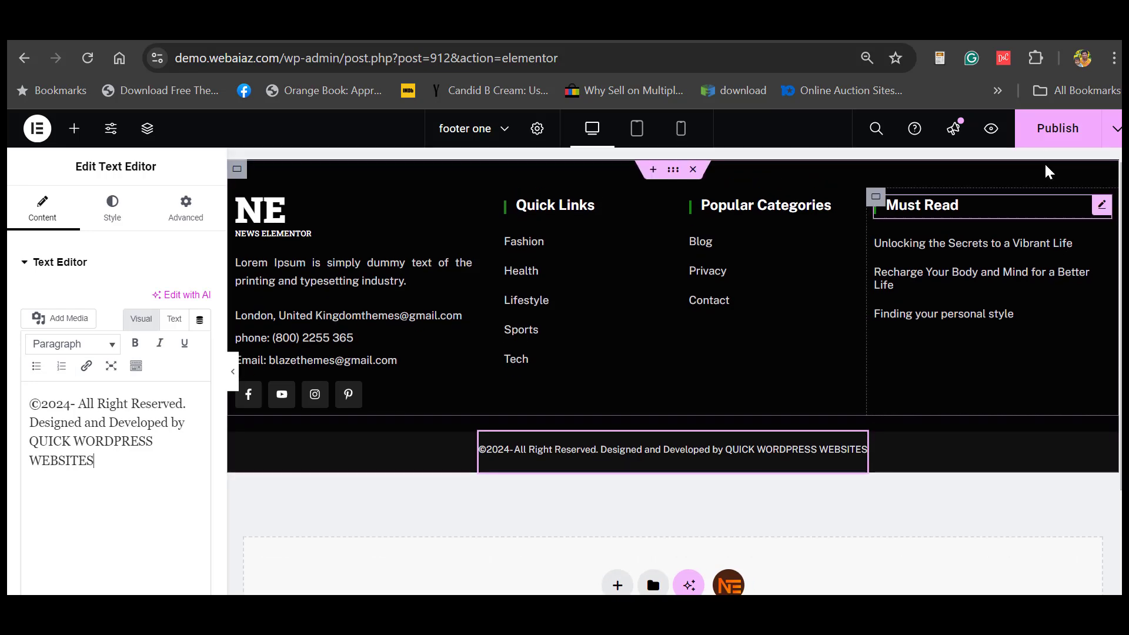
# - Publish the changes to the footer one template
pyautogui.click(1040, 132)
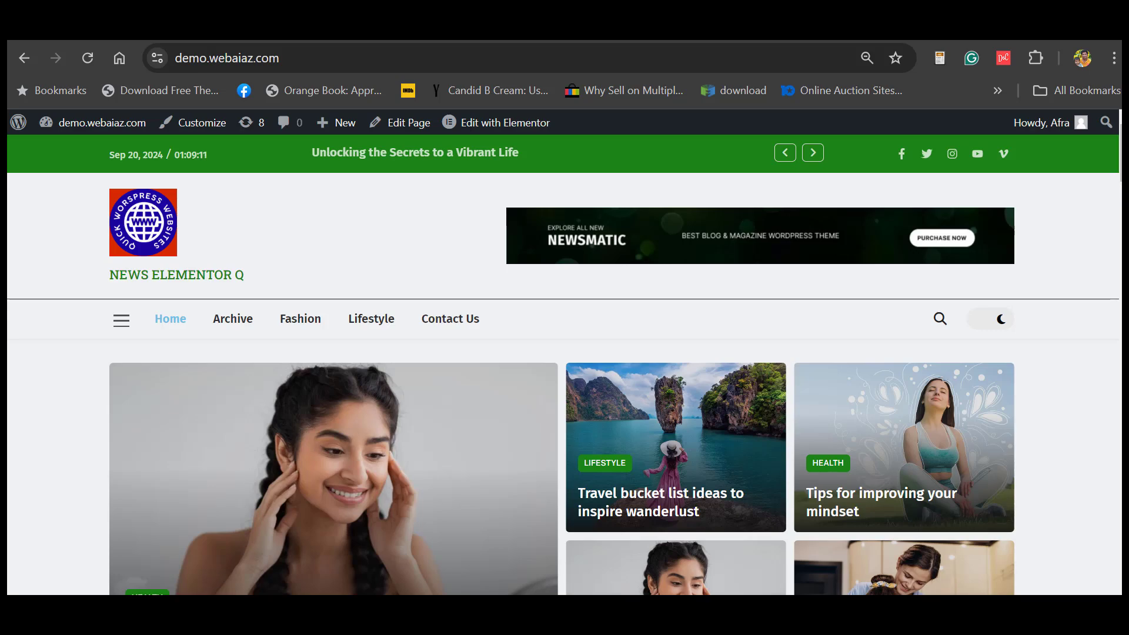
# - Look over the upper sections of the live home page and advance through the featured post slider
pyautogui.scroll(-8, 565, 365)
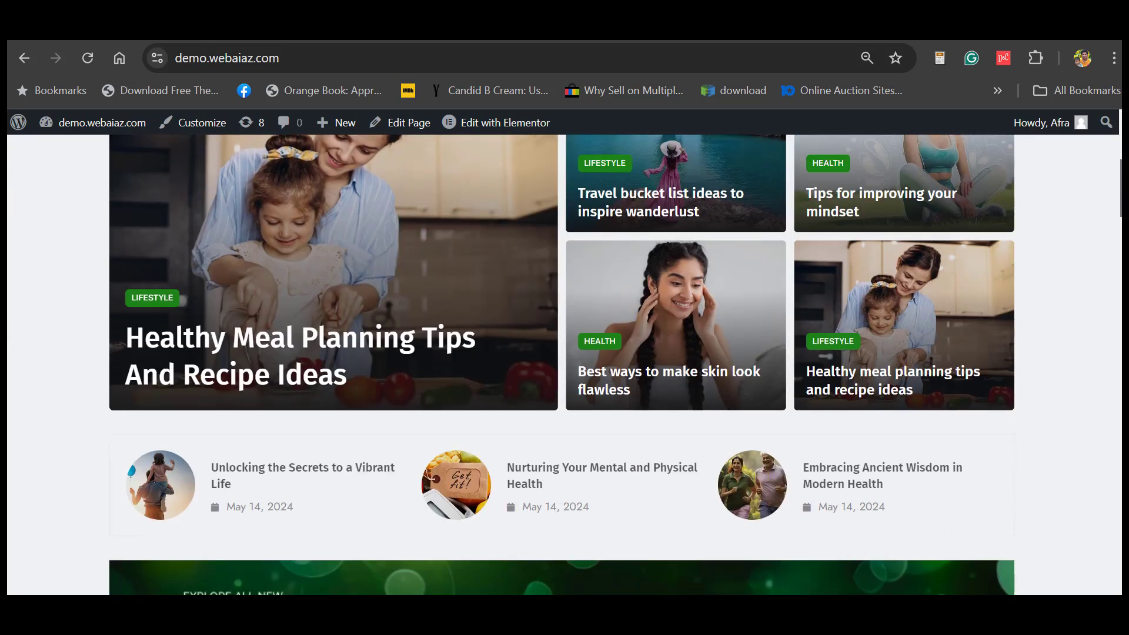
pyautogui.scroll(-8, 565, 365)
pyautogui.scroll(11, 565, 365)
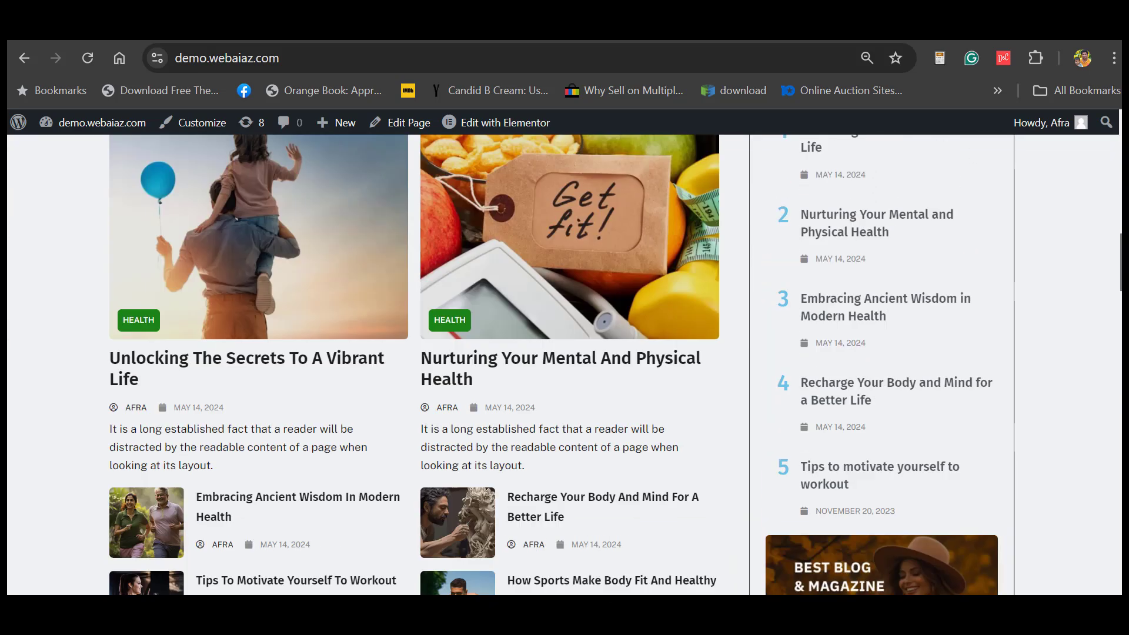
pyautogui.scroll(6, 758, 211)
pyautogui.scroll(-3, 757, 211)
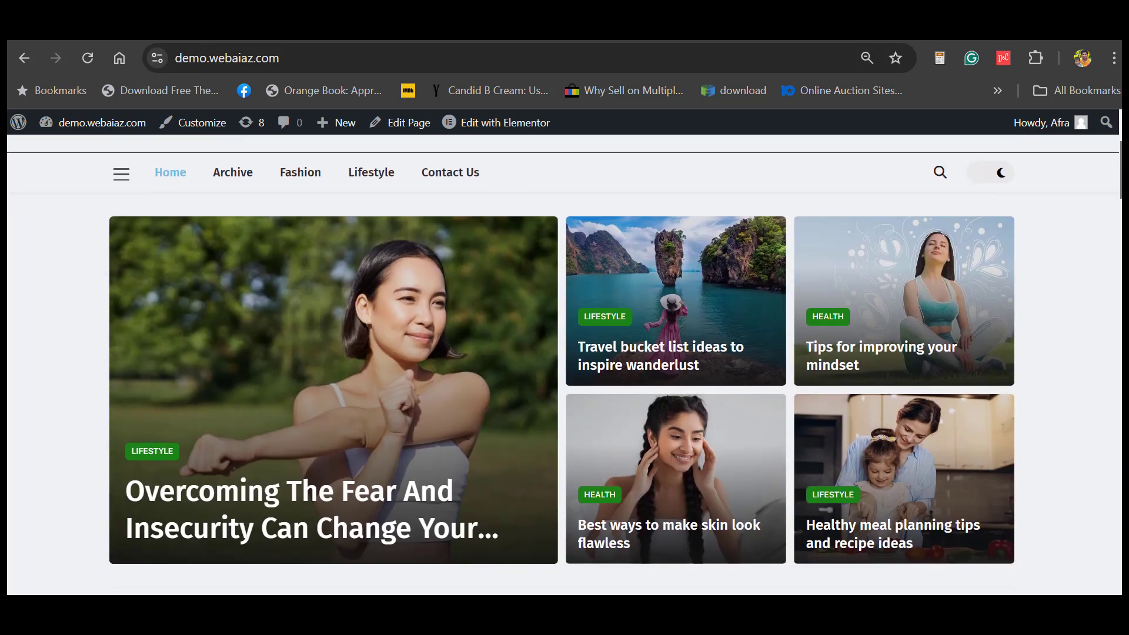
pyautogui.click(533, 383)
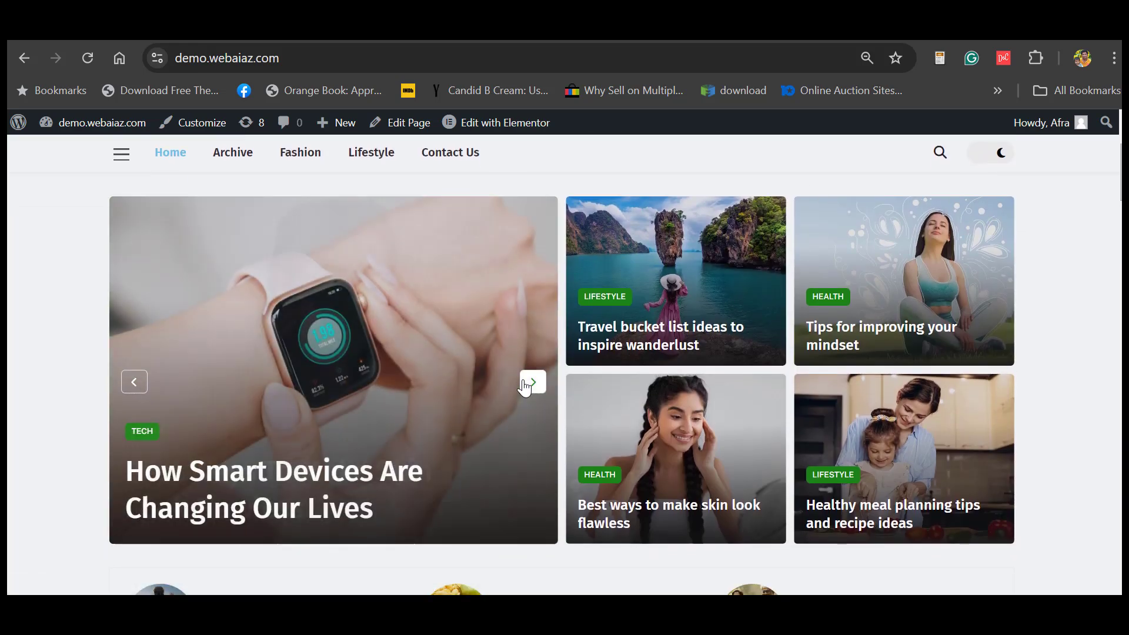
pyautogui.click(533, 382)
pyautogui.click(533, 382)
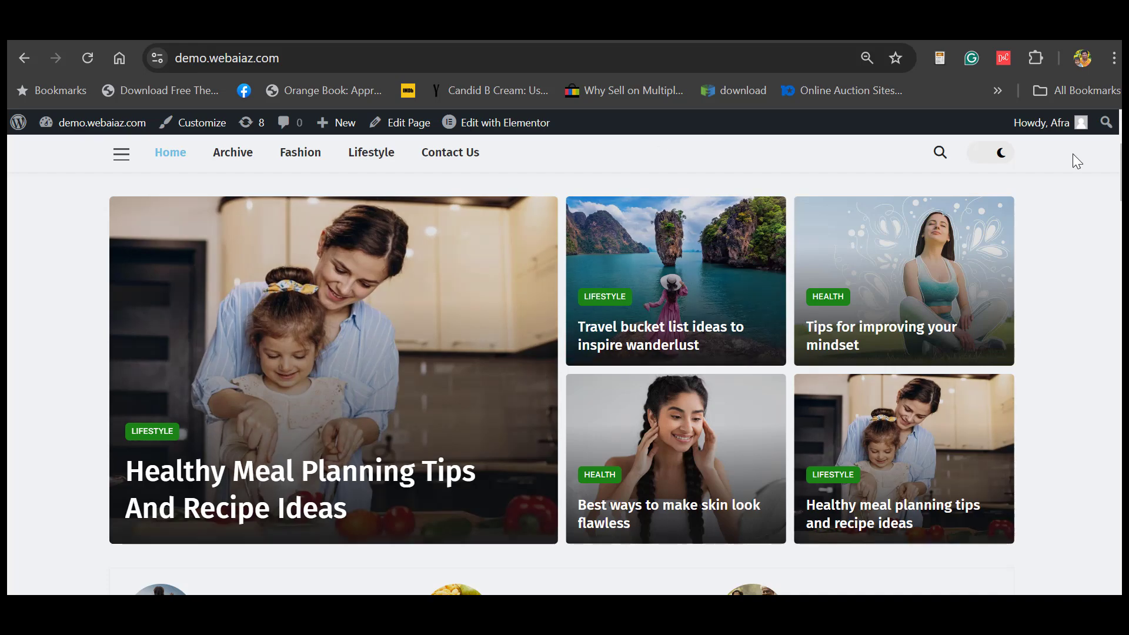
# - Try the Uncategorized, Sports and Health filters of Popular Posts and review the remaining home page sections down to the footer
pyautogui.scroll(-6, 318, 241)
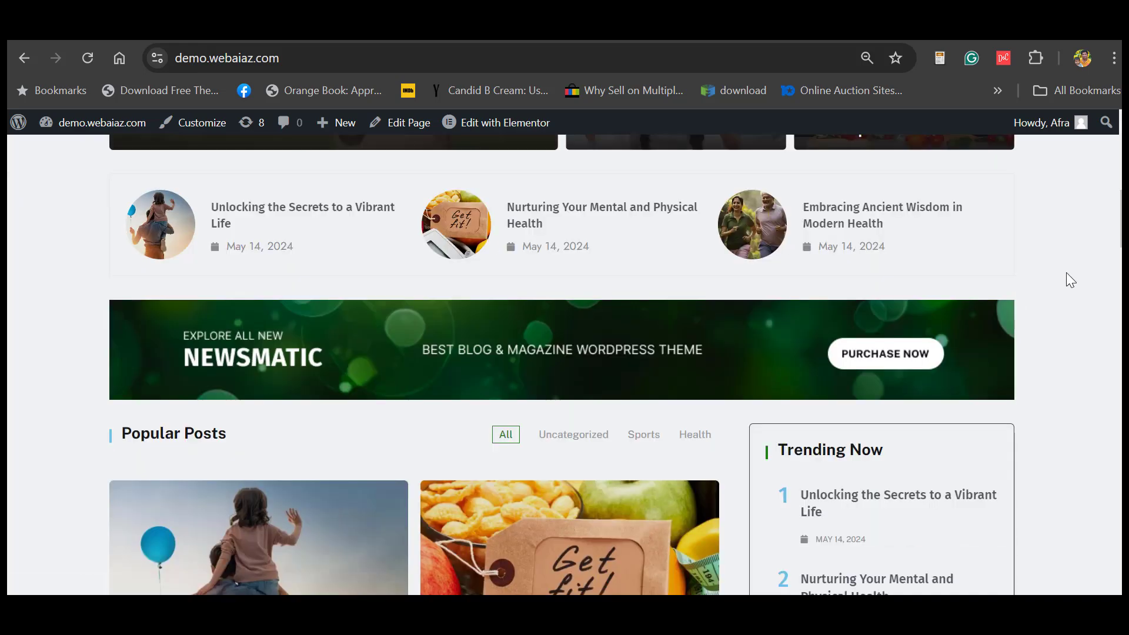
pyautogui.scroll(-4, 630, 162)
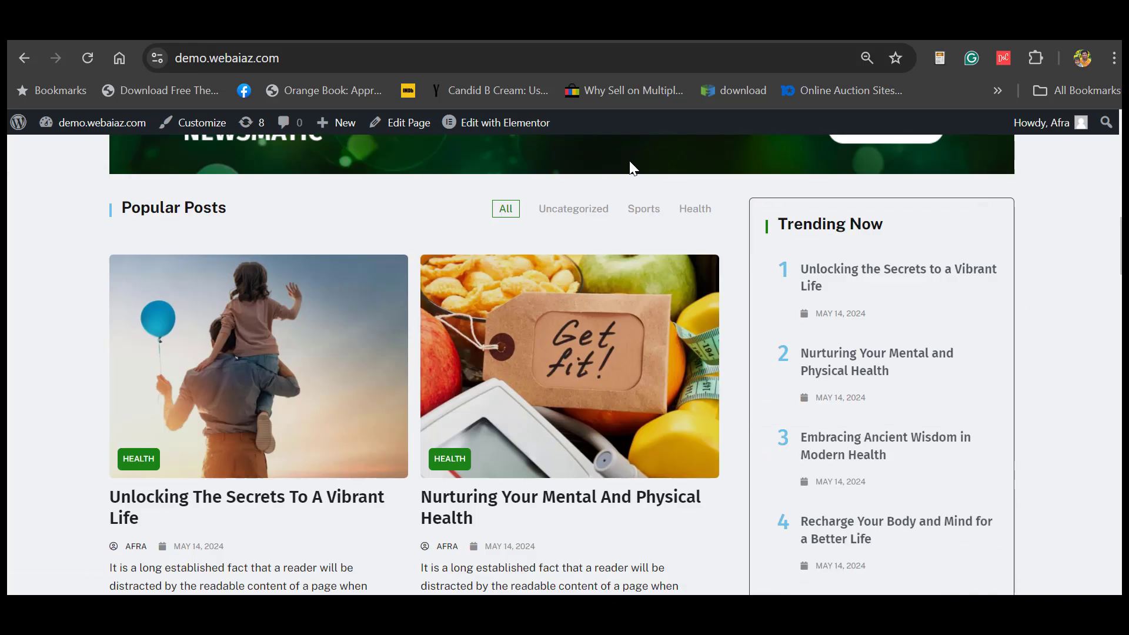
pyautogui.click(575, 215)
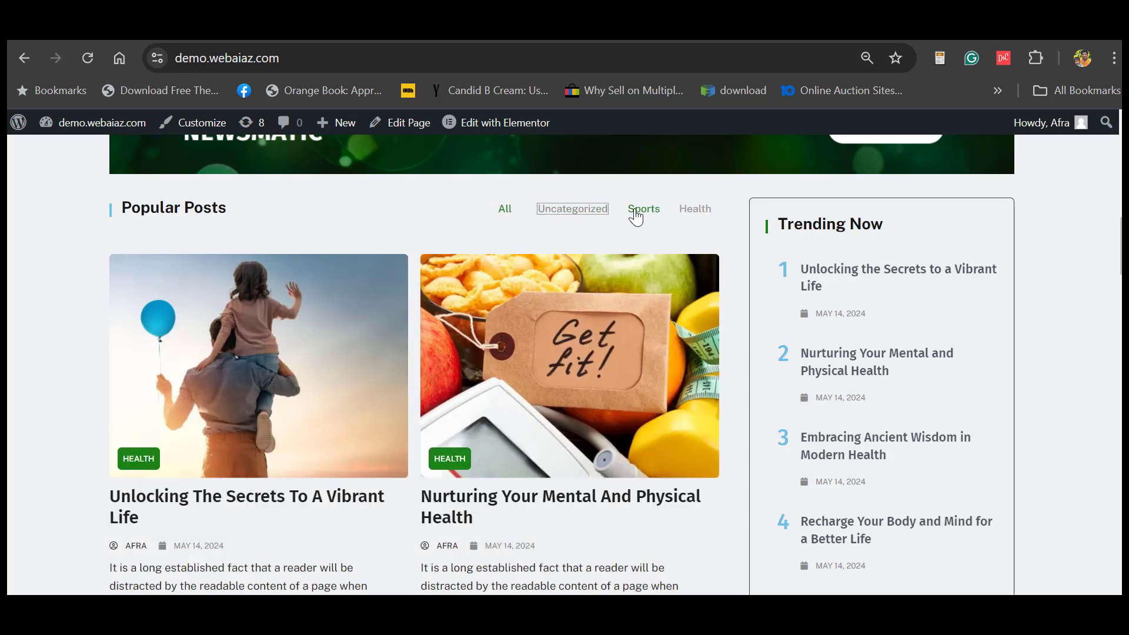
pyautogui.click(645, 213)
pyautogui.click(686, 217)
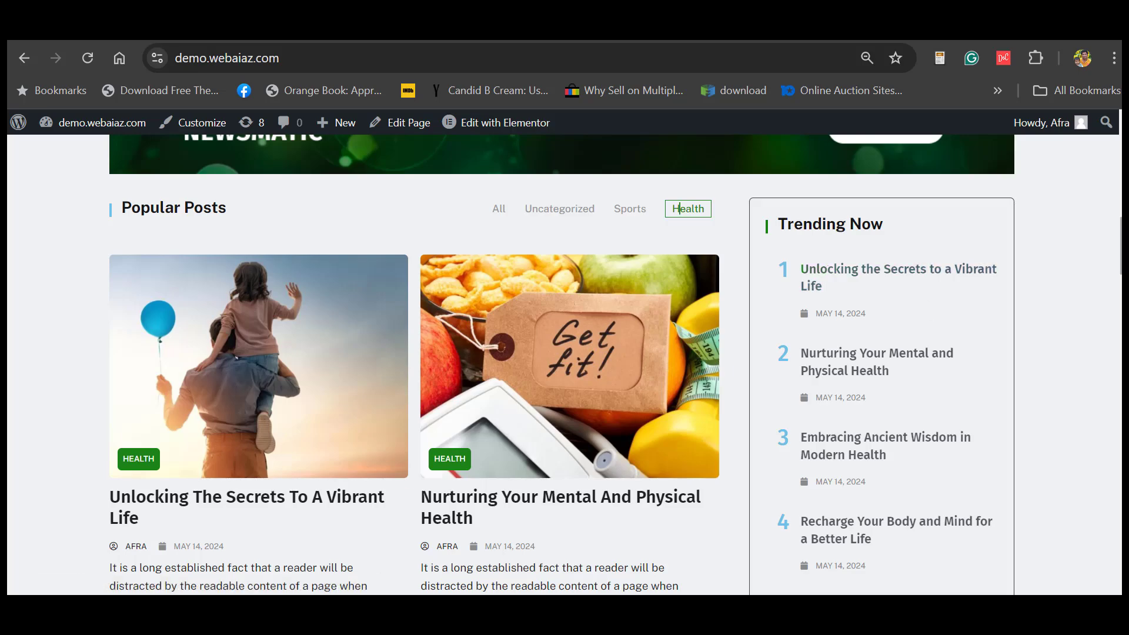
pyautogui.scroll(-6, 822, 262)
pyautogui.scroll(-12, 561, 364)
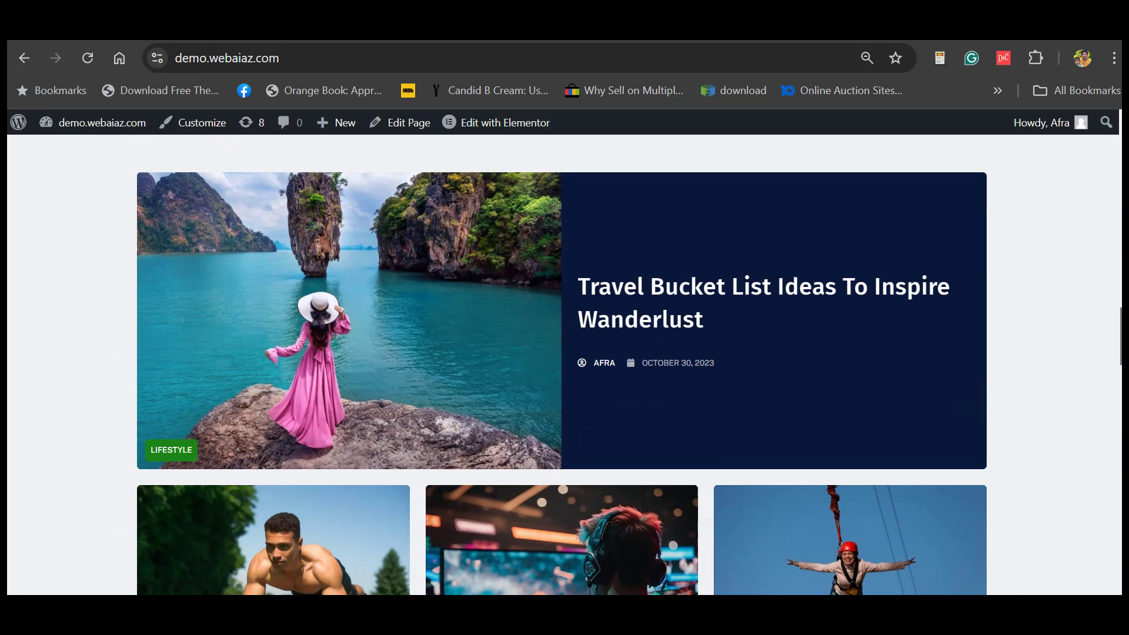
pyautogui.scroll(-15, 678, 341)
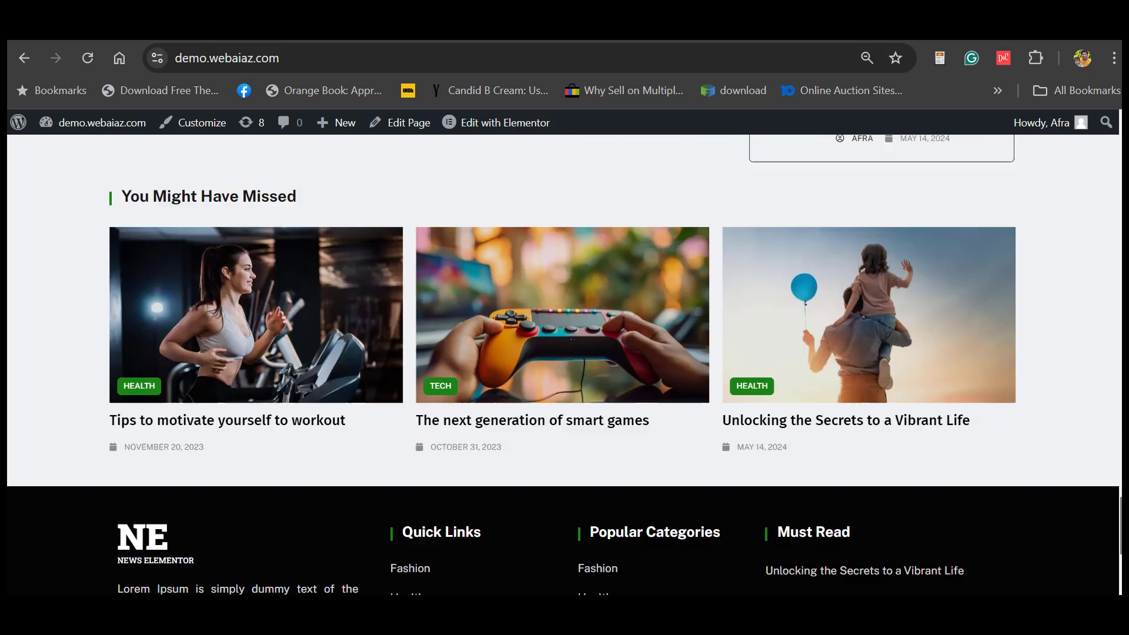
pyautogui.scroll(20, 678, 341)
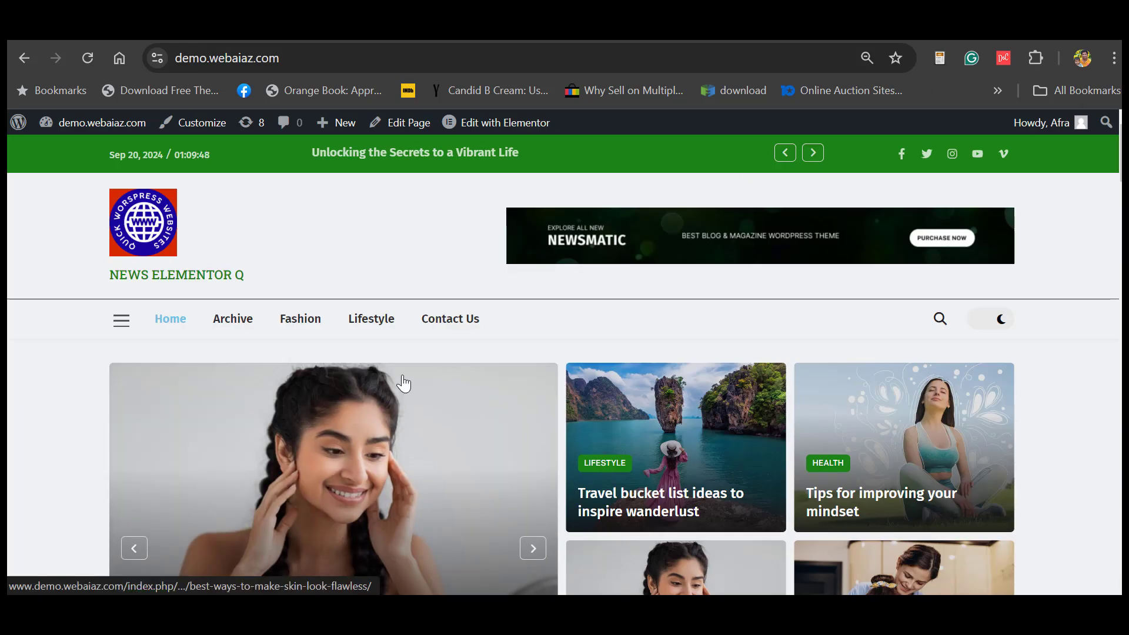
# - Open the list of all posts in the WordPress dashboard and review the posts with their categories
pyautogui.moveTo(89, 130)
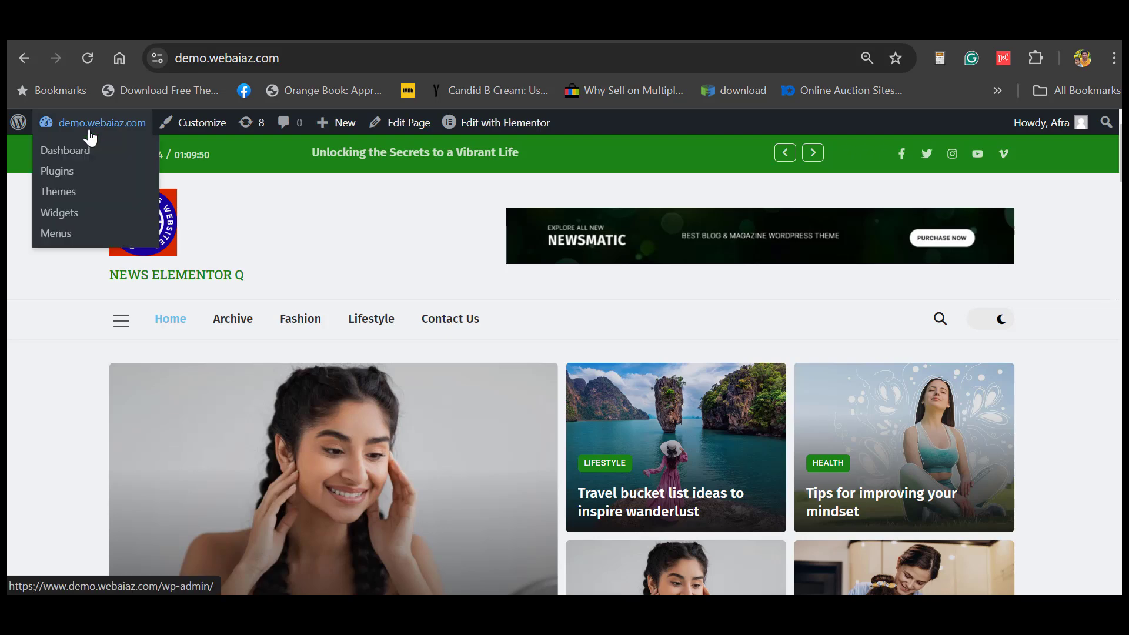
pyautogui.click(68, 160)
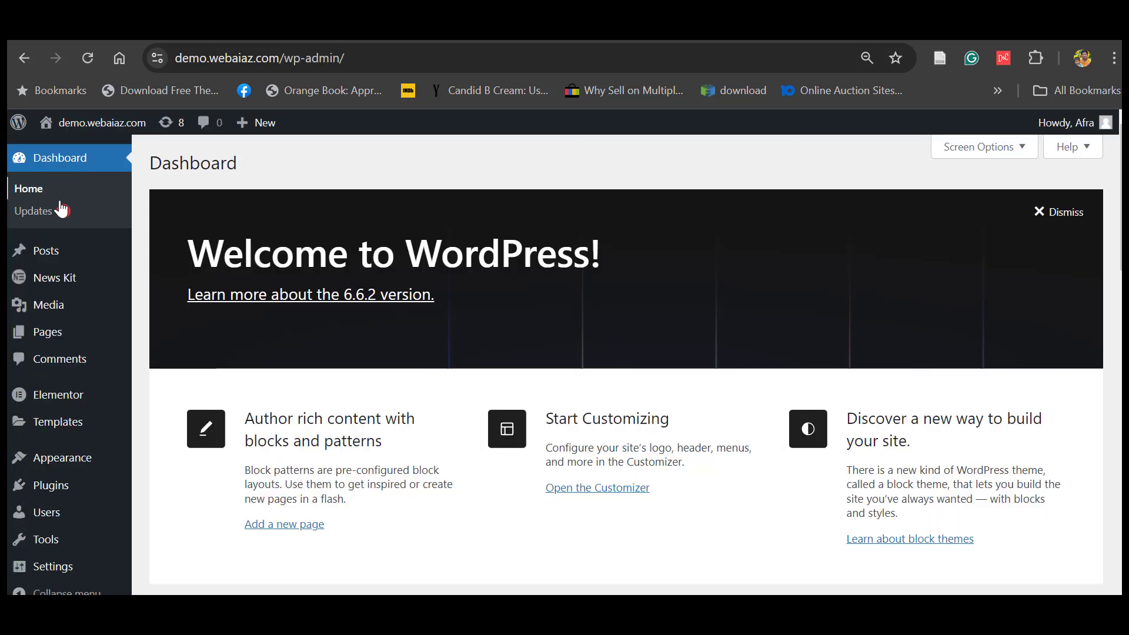
pyautogui.moveTo(55, 245)
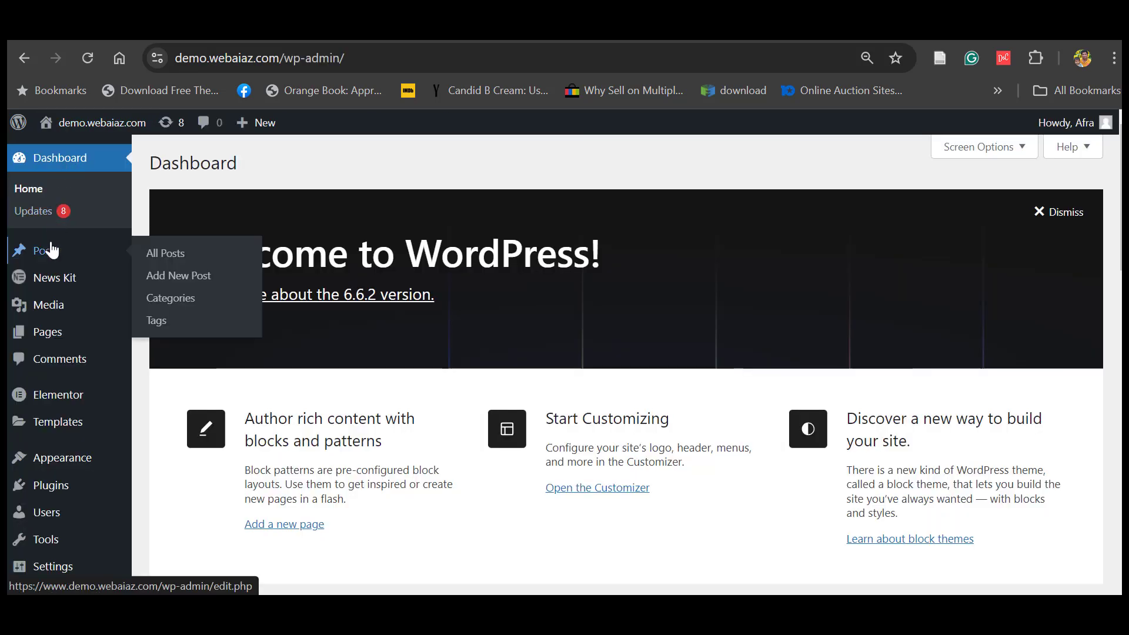
pyautogui.click(181, 265)
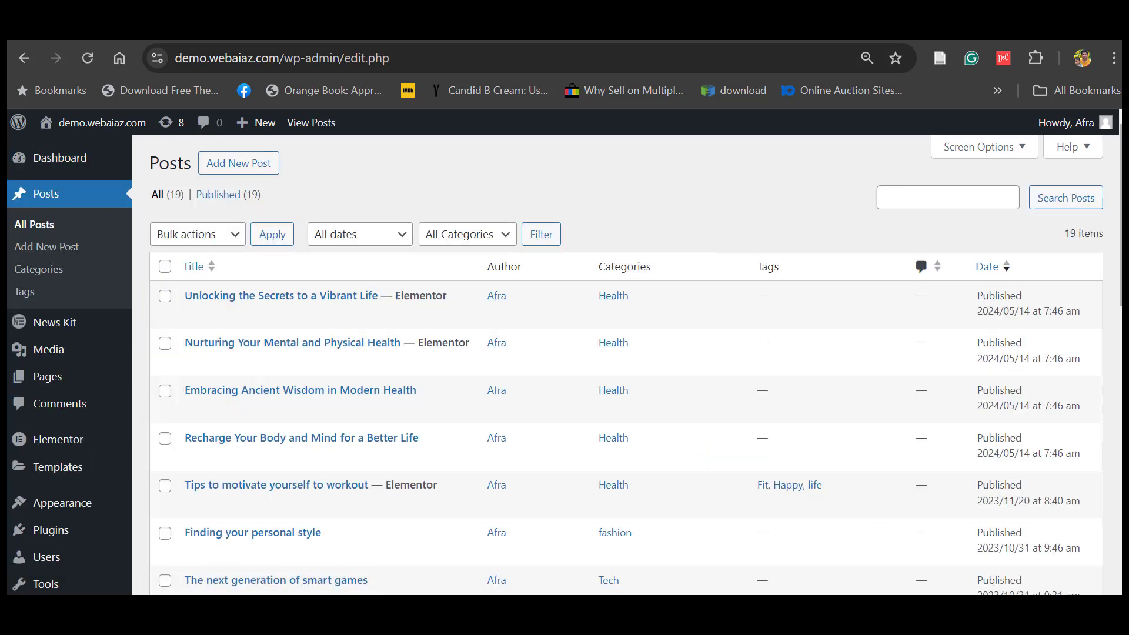
pyautogui.scroll(-3, 565, 364)
pyautogui.scroll(-5, 626, 364)
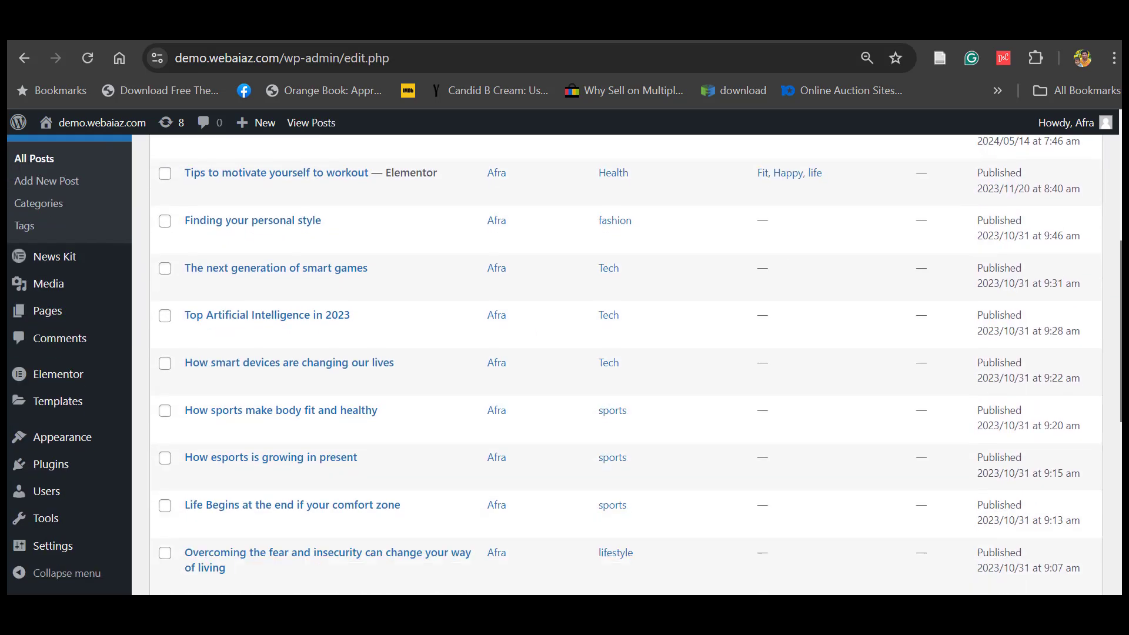
pyautogui.scroll(-4, 626, 365)
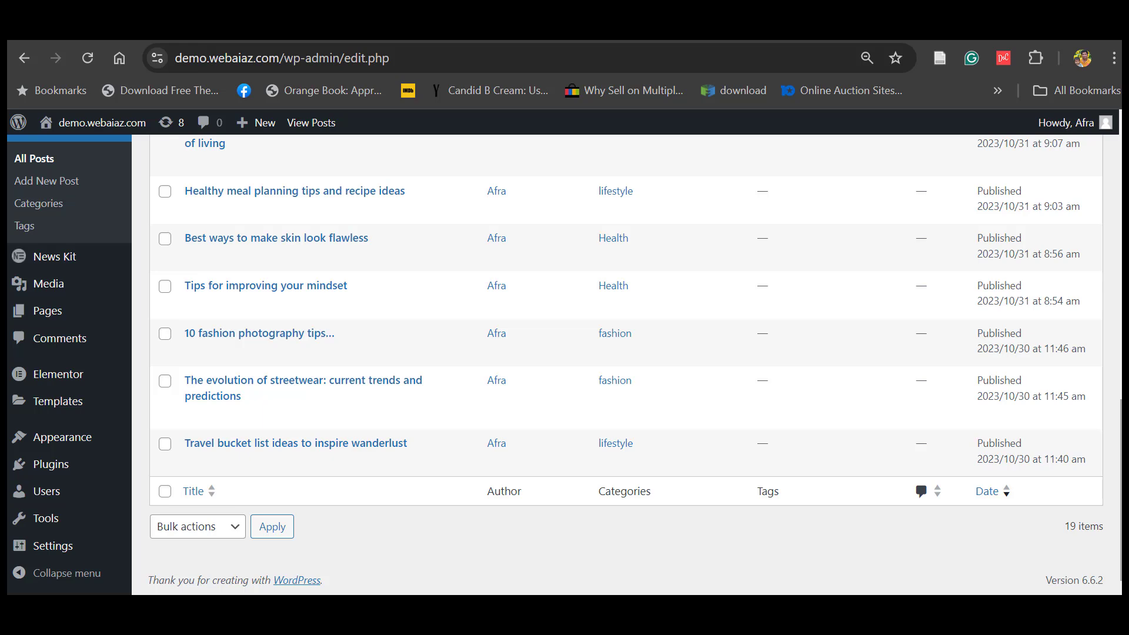
pyautogui.scroll(12, 626, 365)
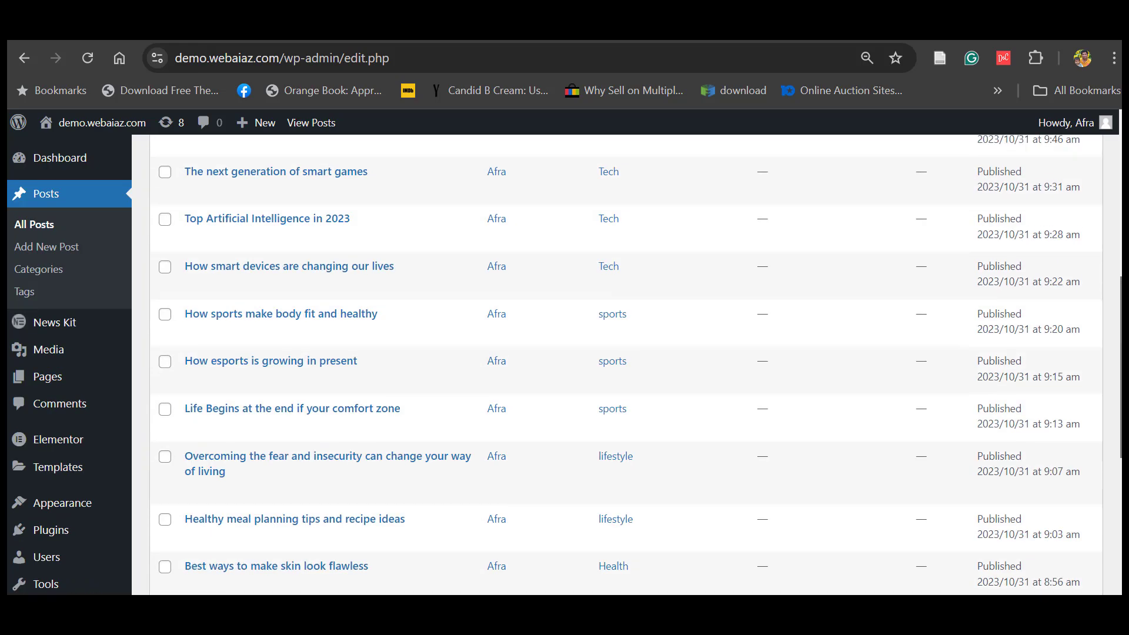
pyautogui.scroll(-1, 626, 364)
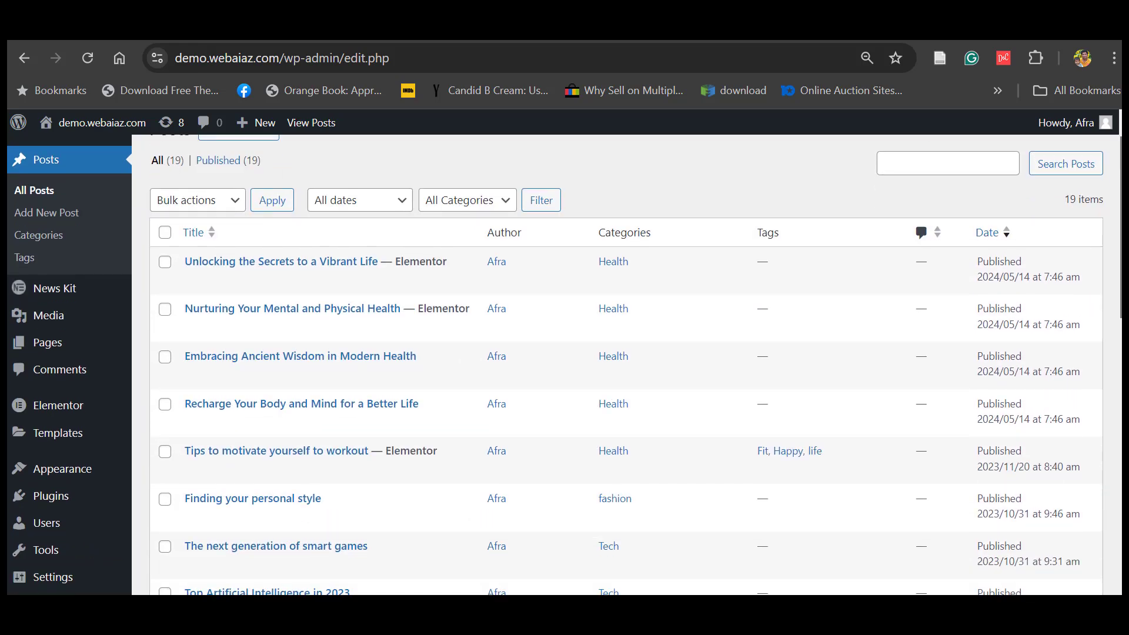
pyautogui.scroll(1, 627, 364)
# - Check the selectable post categories and show only the posts in the Health category
pyautogui.click(489, 229)
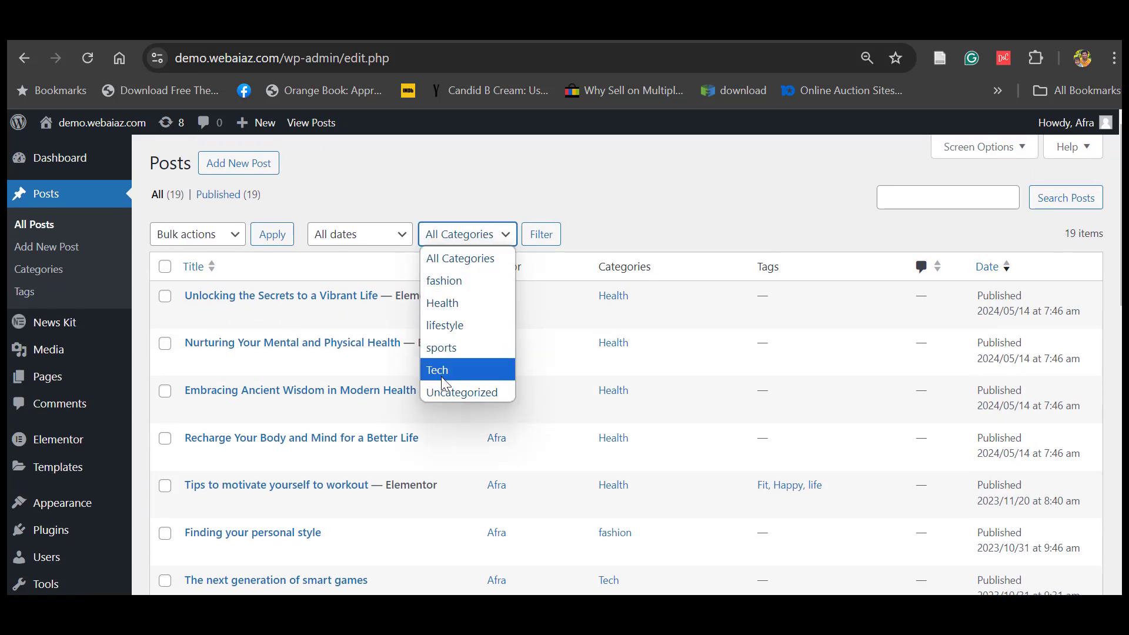
pyautogui.click(625, 214)
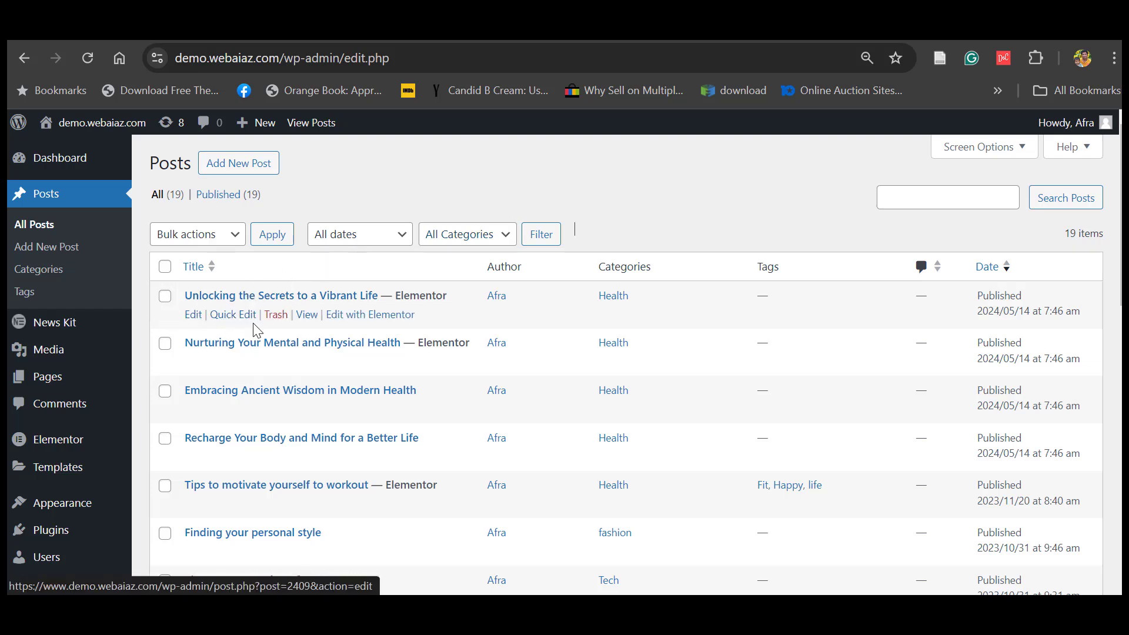
pyautogui.click(614, 295)
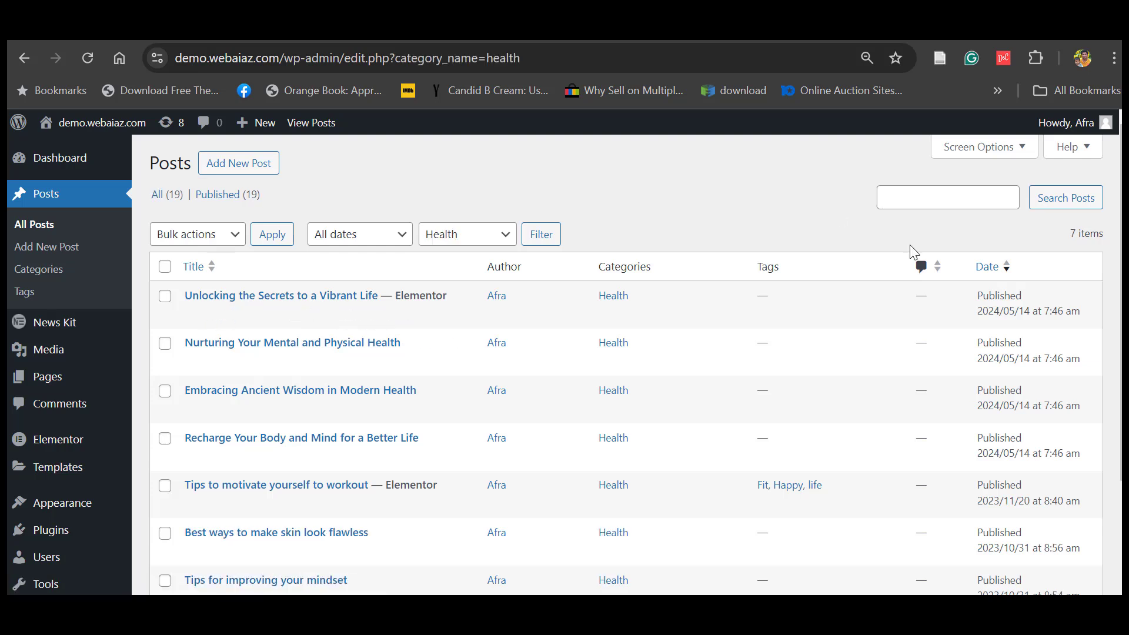
# - Open the post Tips to motivate yourself to workout in the Elementor editor in a new tab
pyautogui.scroll(-1, 1068, 298)
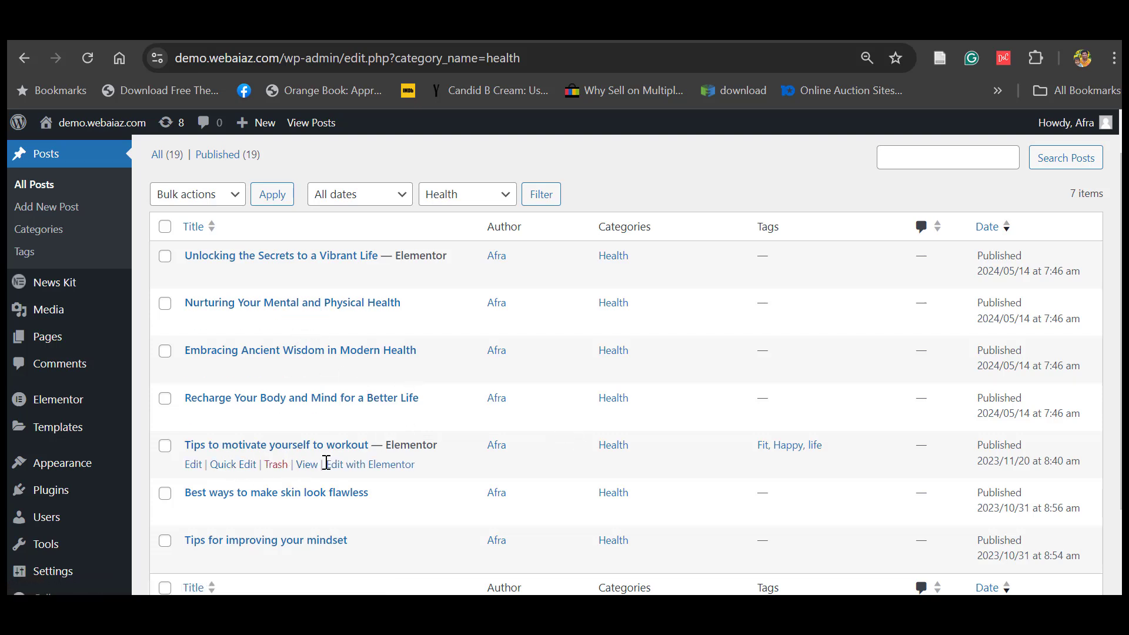
pyautogui.rightClick(345, 464)
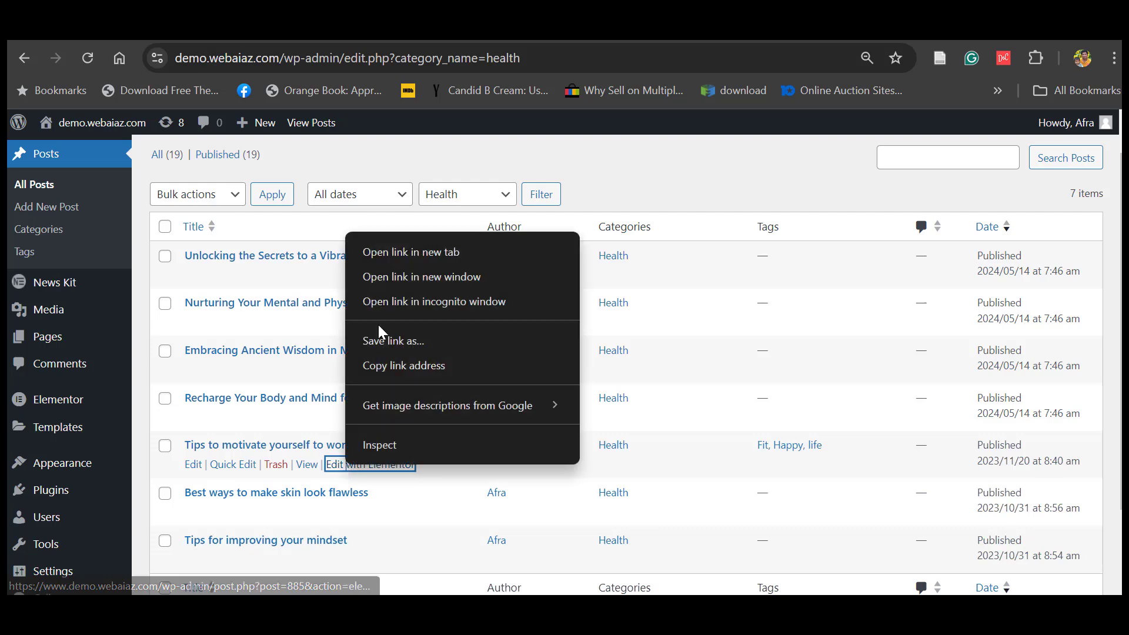
pyautogui.click(419, 251)
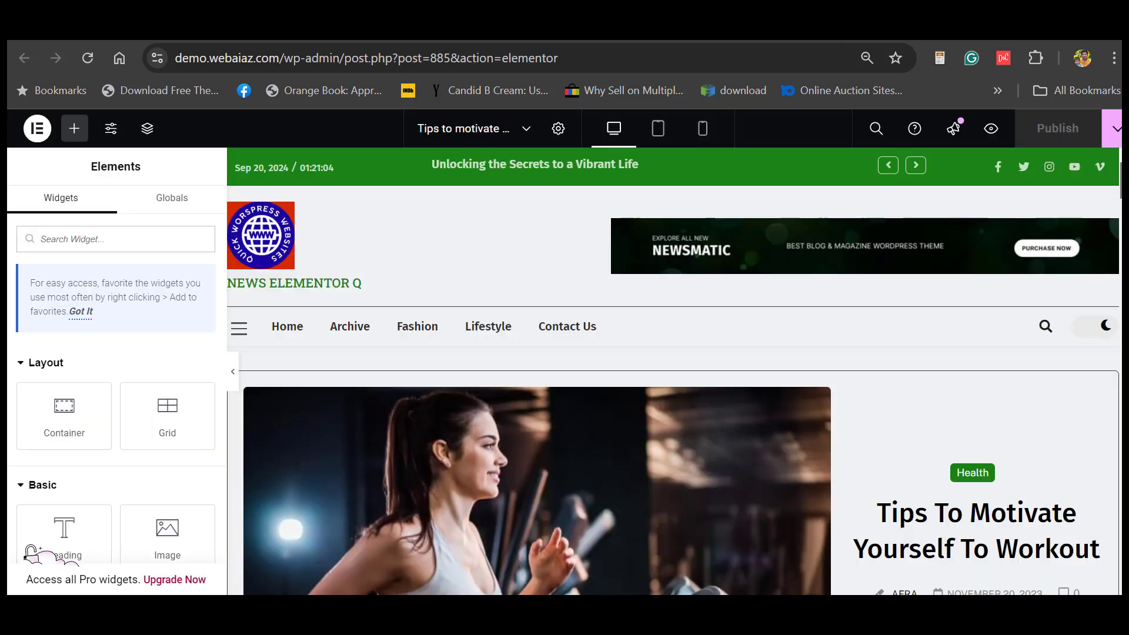
# - Look through the workout post's layout from its header down through the article body and sidebar
pyautogui.scroll(-4, 674, 371)
pyautogui.scroll(4, 674, 371)
pyautogui.scroll(-1, 674, 371)
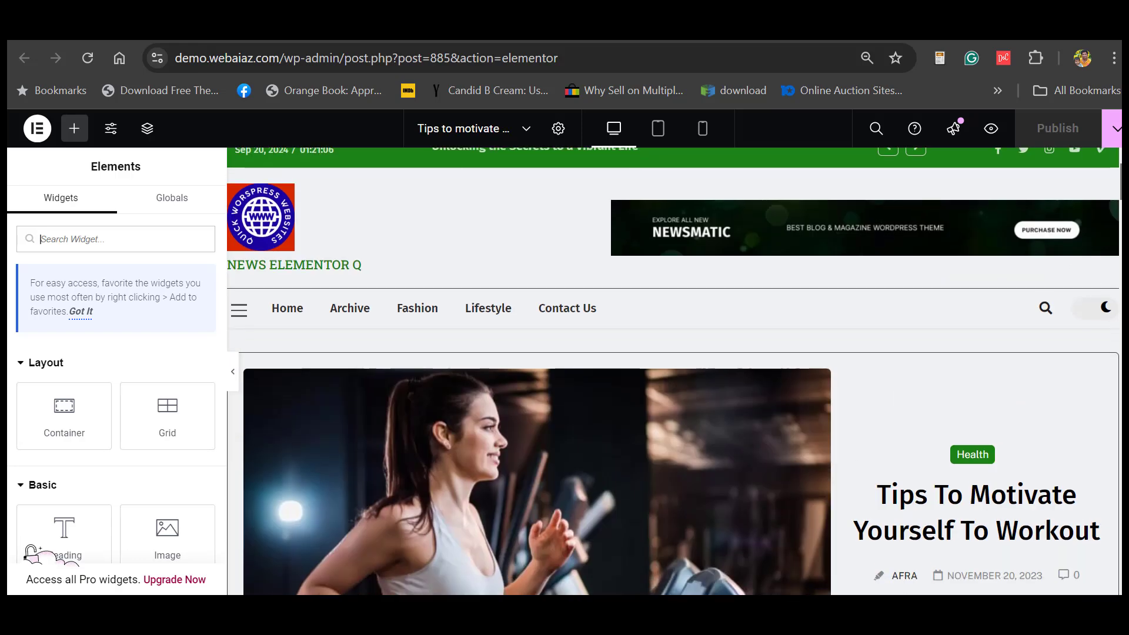
pyautogui.scroll(-2, 674, 371)
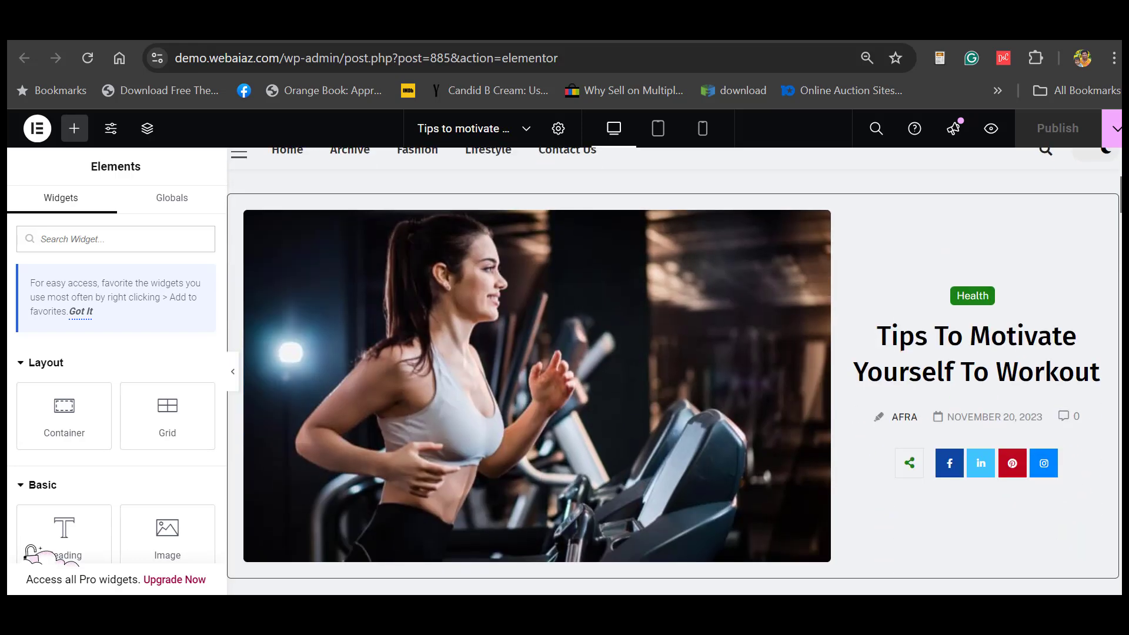
pyautogui.scroll(-12, 674, 371)
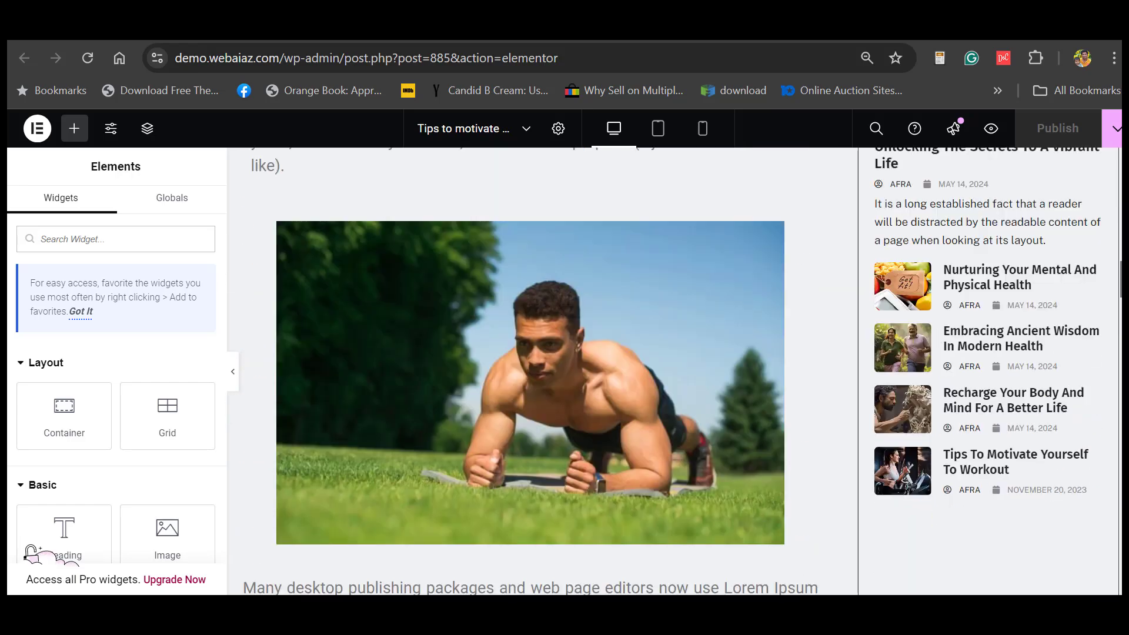
pyautogui.scroll(-10, 674, 372)
pyautogui.scroll(20, 674, 371)
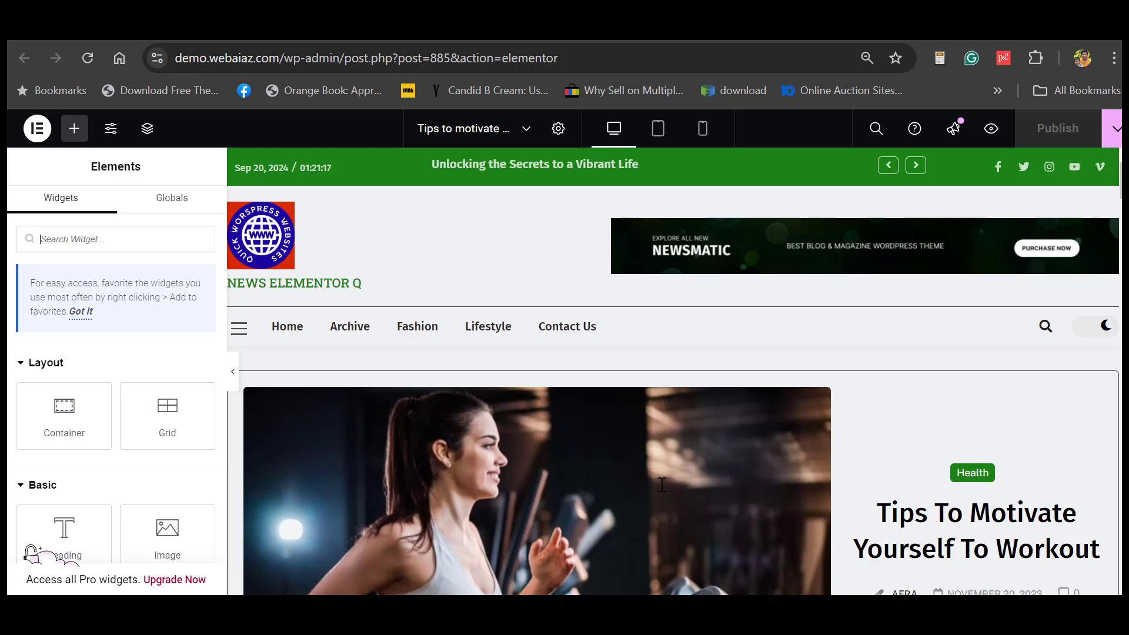
# - Open the post settings and review the title, excerpt, featured image and remaining general options
pyautogui.click(557, 129)
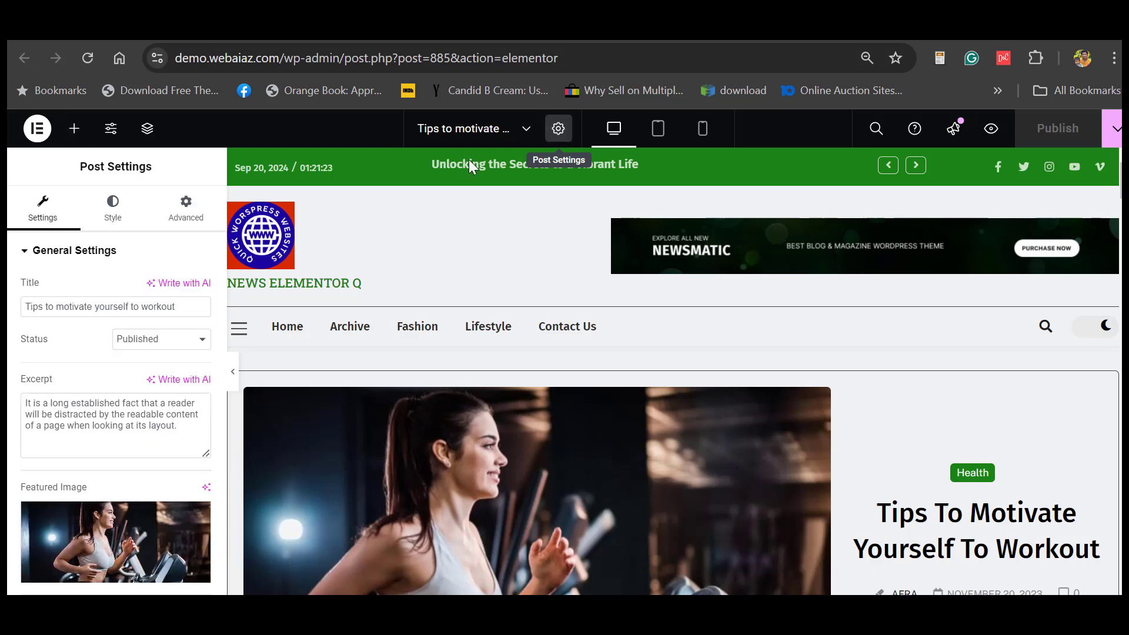
pyautogui.moveTo(189, 307); pyautogui.dragTo(17, 306)
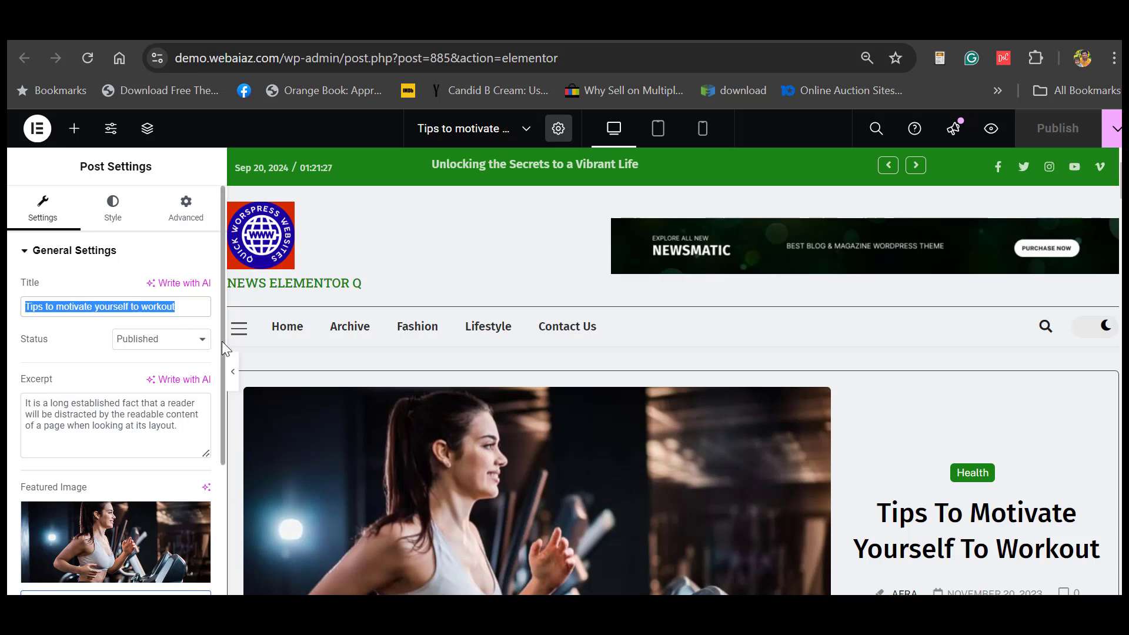
pyautogui.moveTo(220, 357); pyautogui.dragTo(220, 409)
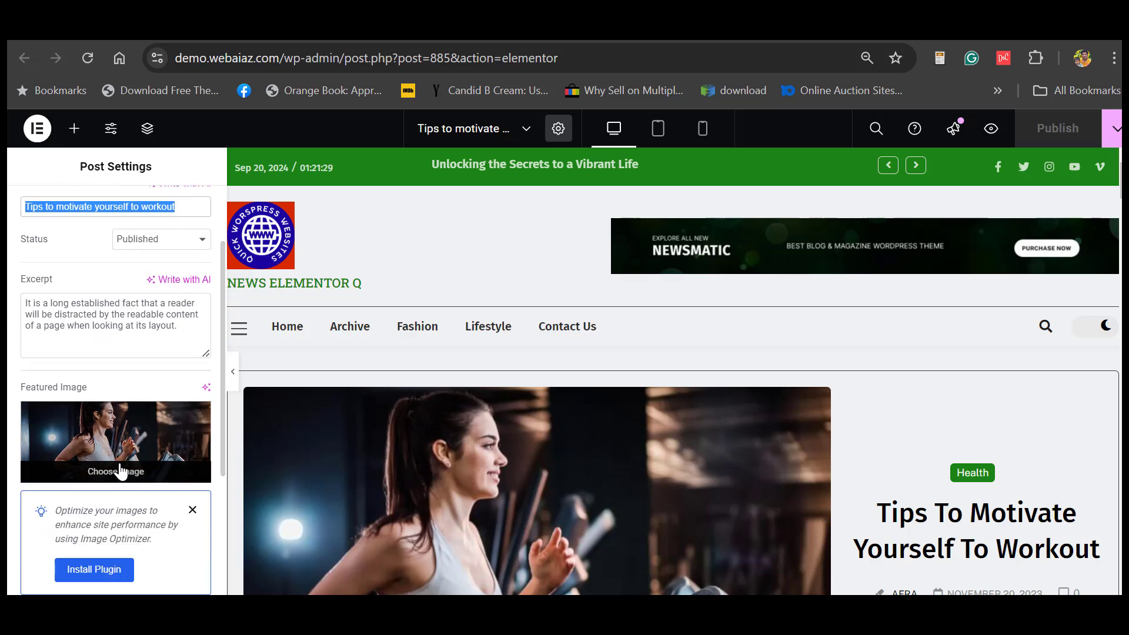
pyautogui.click(162, 325)
pyautogui.moveTo(182, 328); pyautogui.dragTo(11, 308)
pyautogui.click(101, 346)
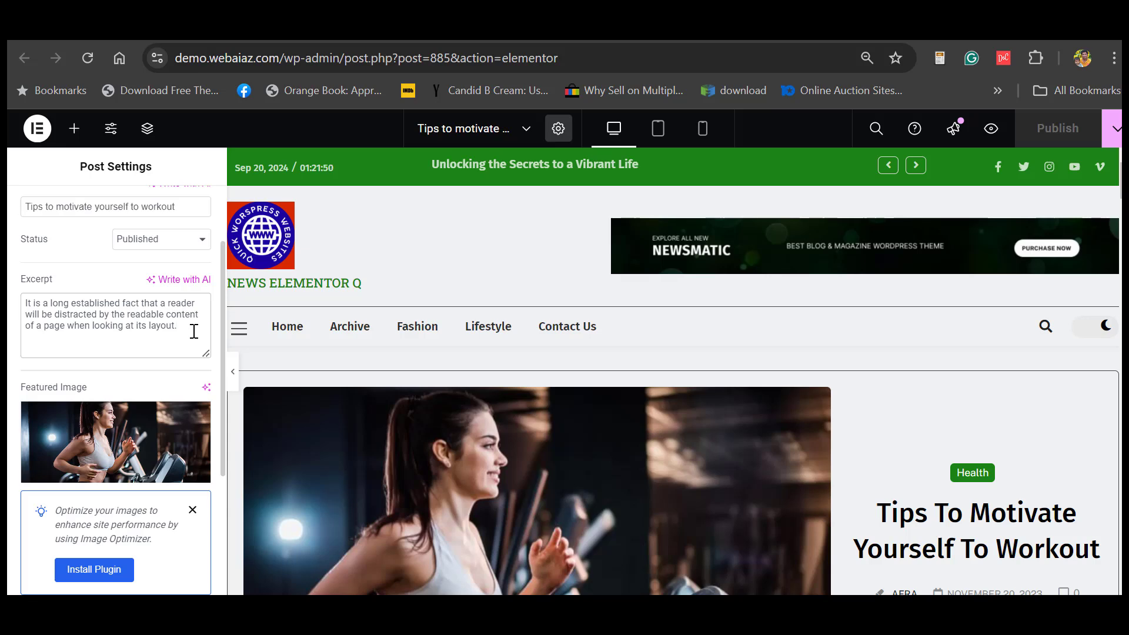
pyautogui.moveTo(185, 327); pyautogui.dragTo(9, 310)
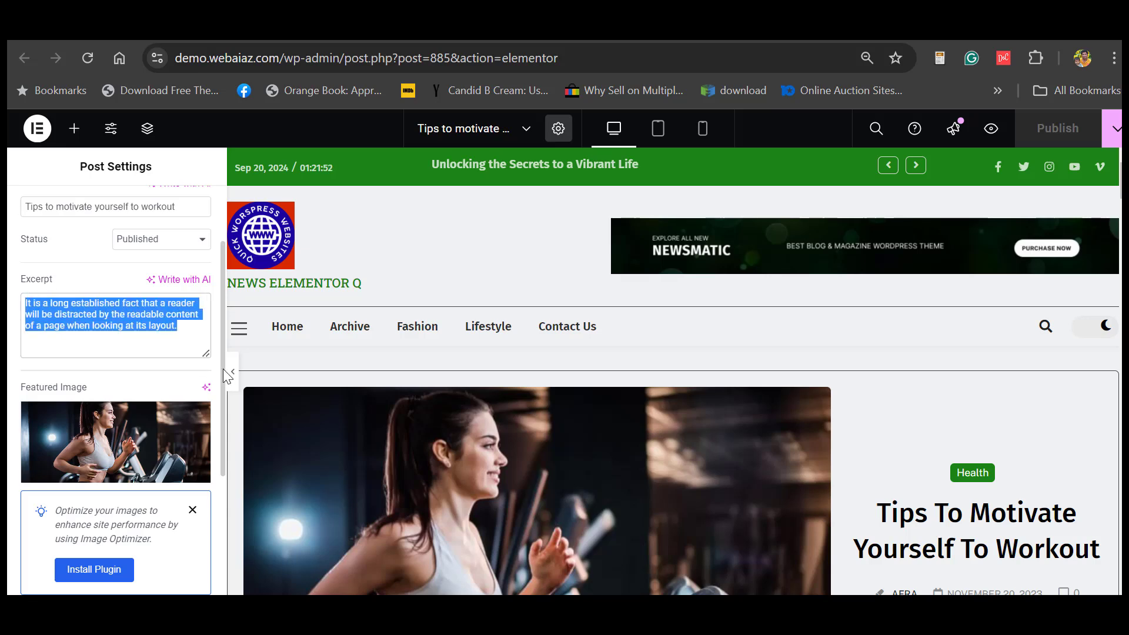
pyautogui.scroll(-3, 220, 371)
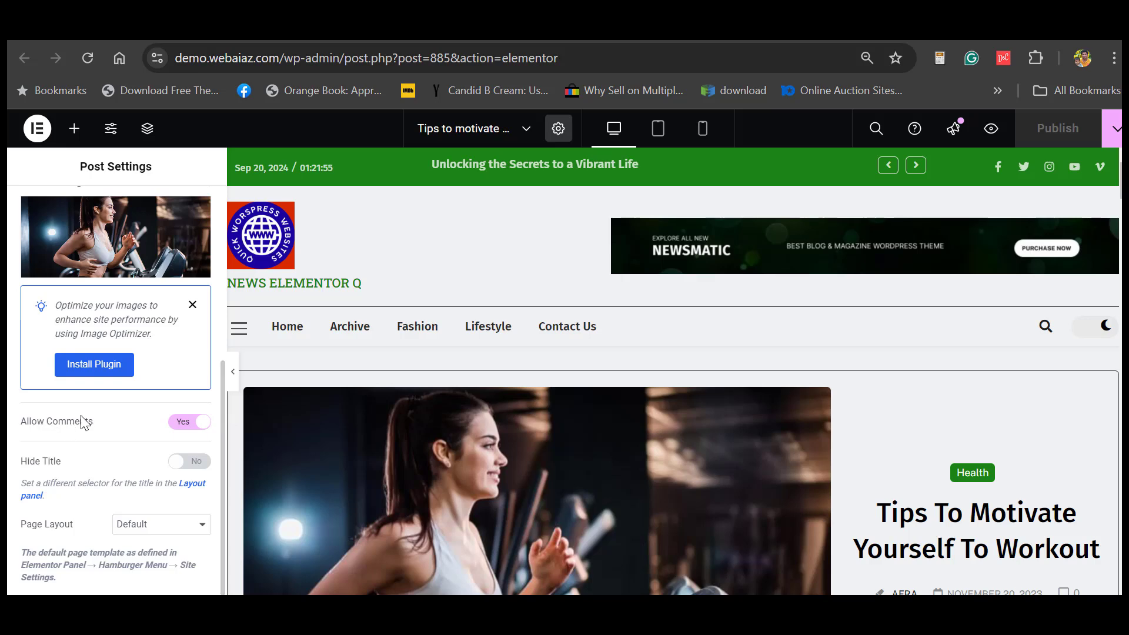
# - Try turning Allow Comments off and Hide Title on, restore both, and check the available page layouts
pyautogui.click(175, 427)
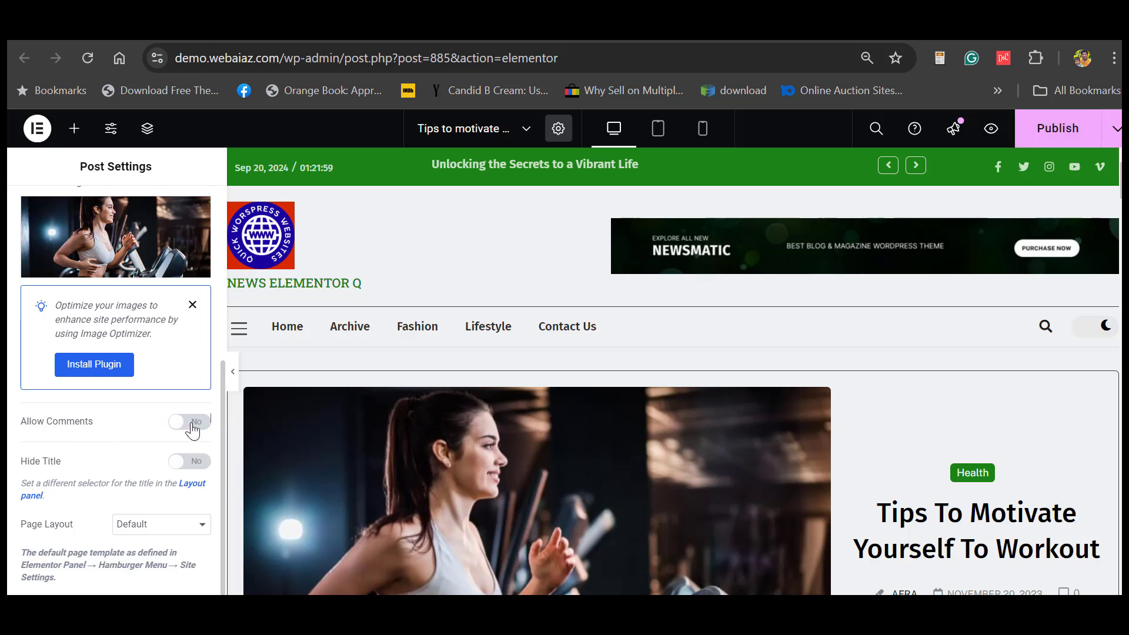
pyautogui.click(192, 430)
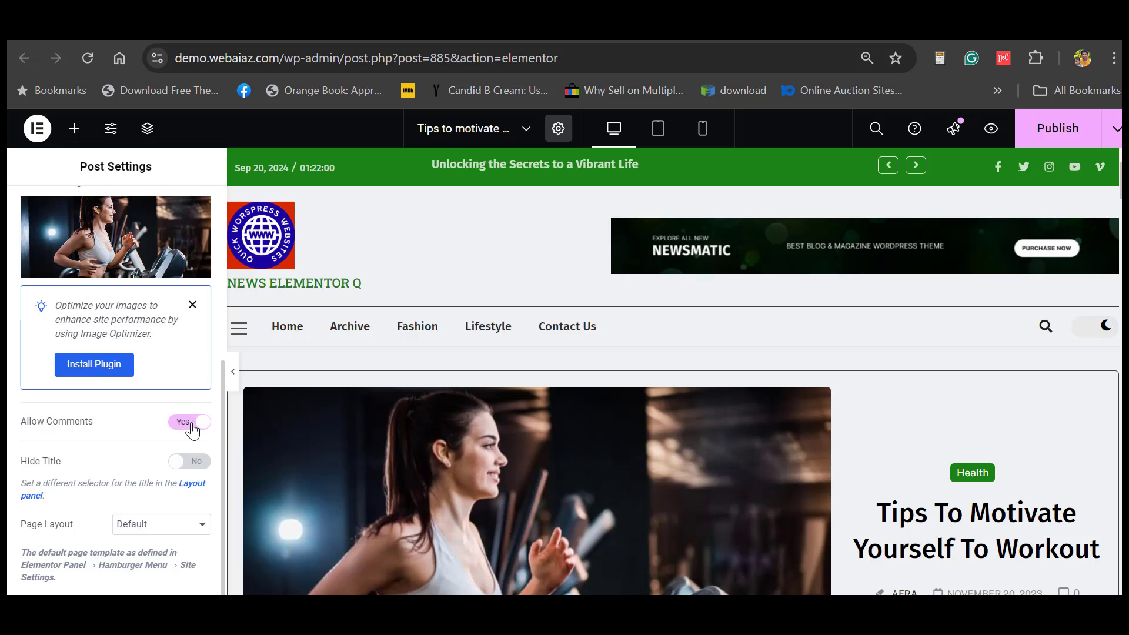
pyautogui.click(189, 461)
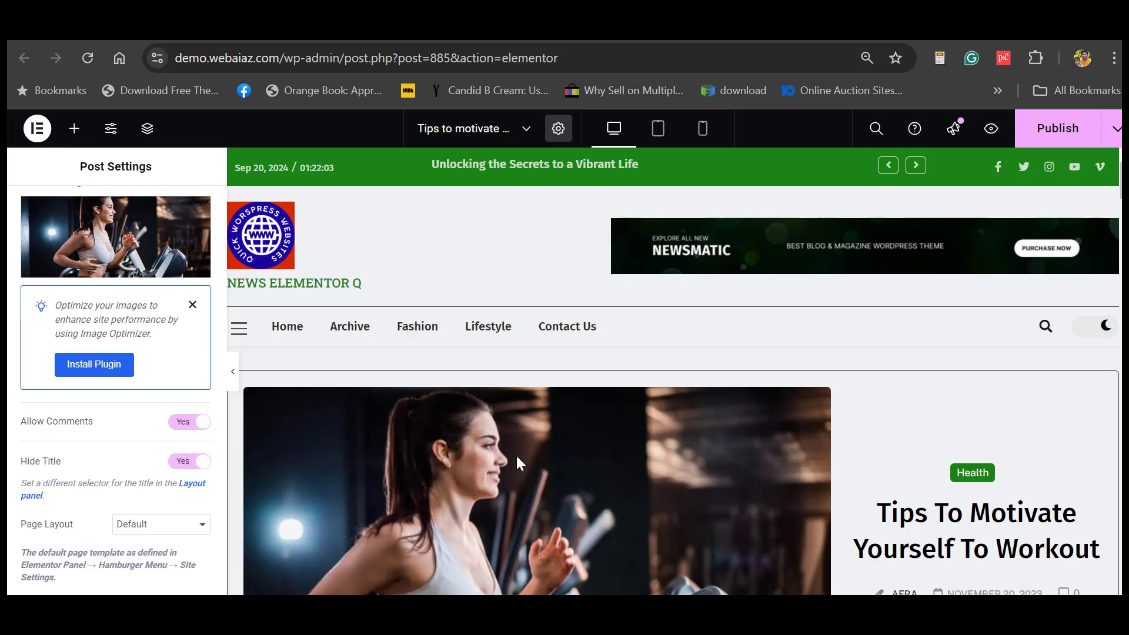
pyautogui.click(186, 465)
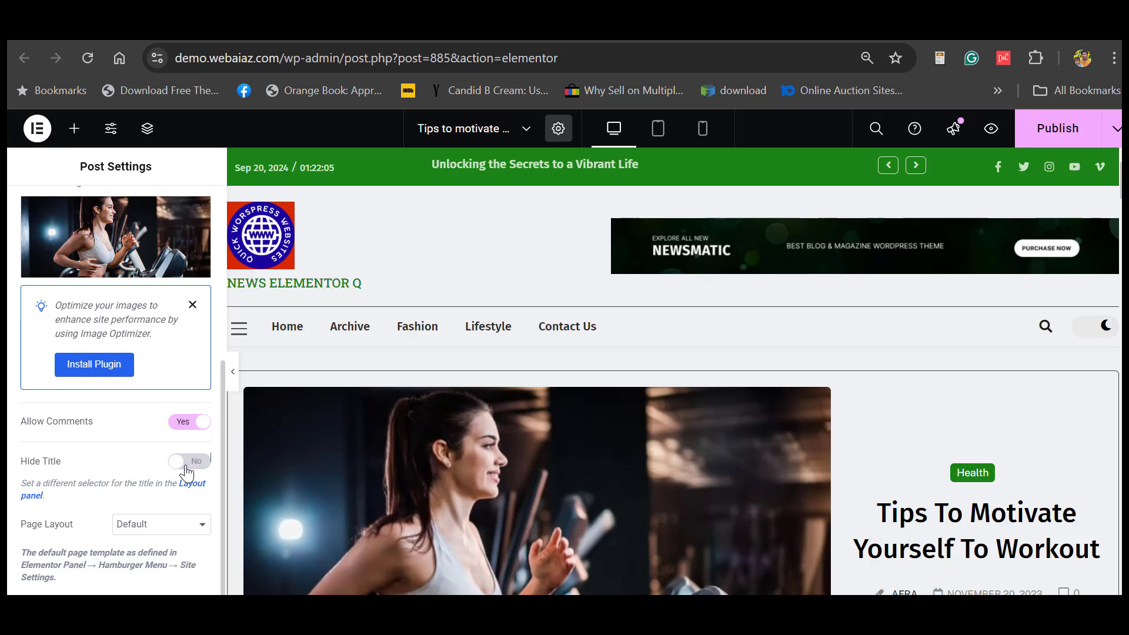
pyautogui.click(197, 524)
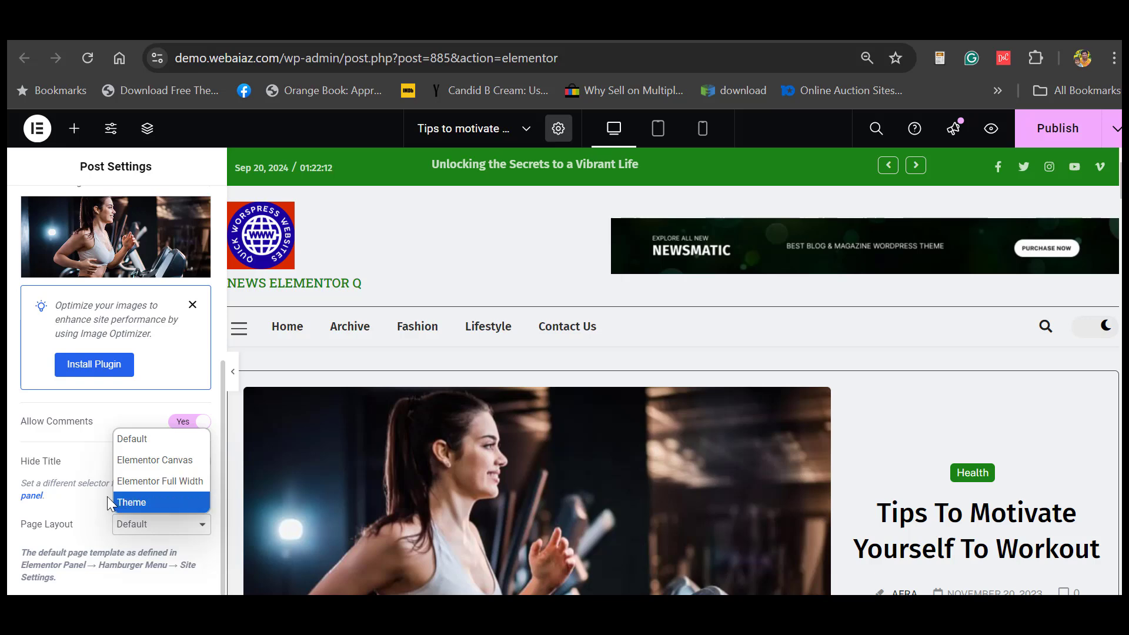
pyautogui.click(75, 504)
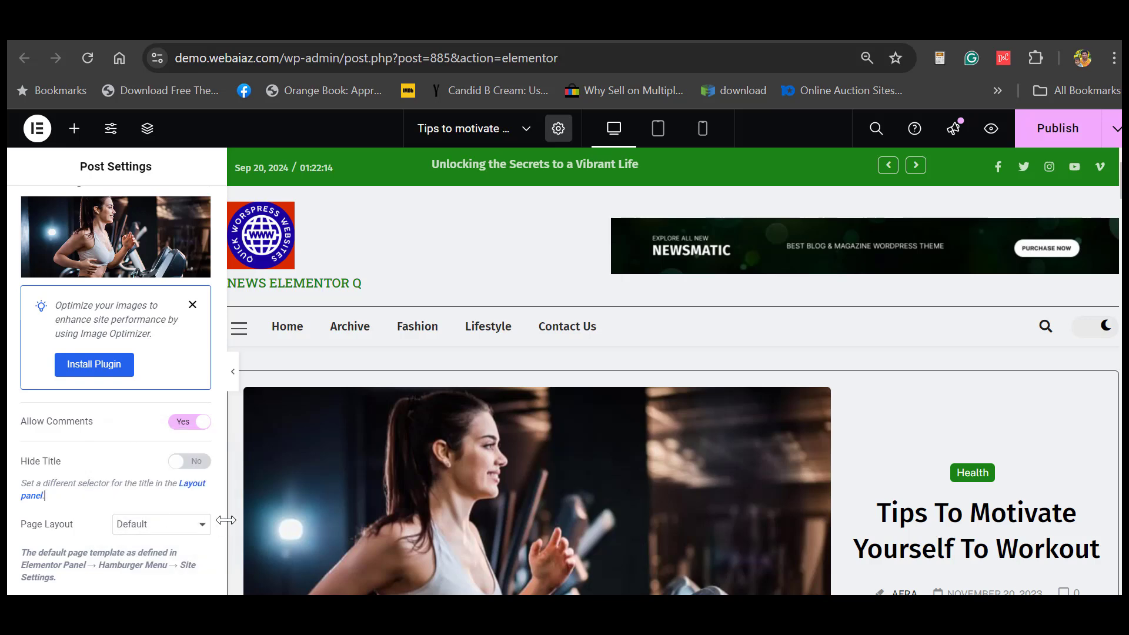
# - Open the intro paragraph, the "Don't wait" heading and the text block below it to examine their editing options
pyautogui.scroll(-10, 339, 234)
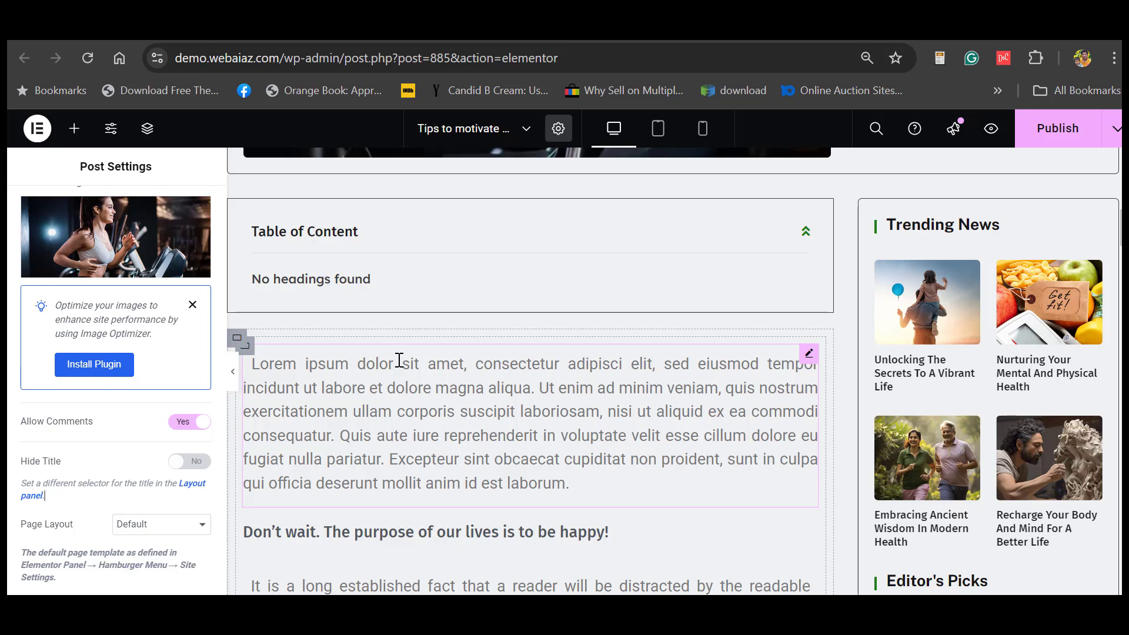
pyautogui.click(810, 353)
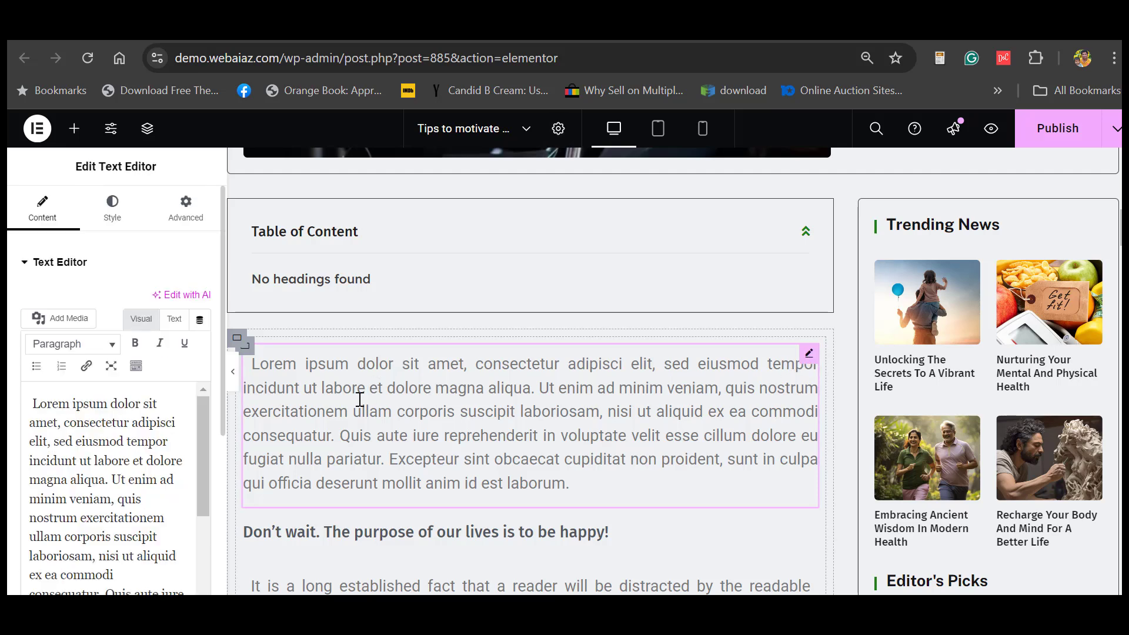
pyautogui.moveTo(468, 414); pyautogui.dragTo(414, 402)
pyautogui.click(618, 488)
pyautogui.scroll(-5, 892, 407)
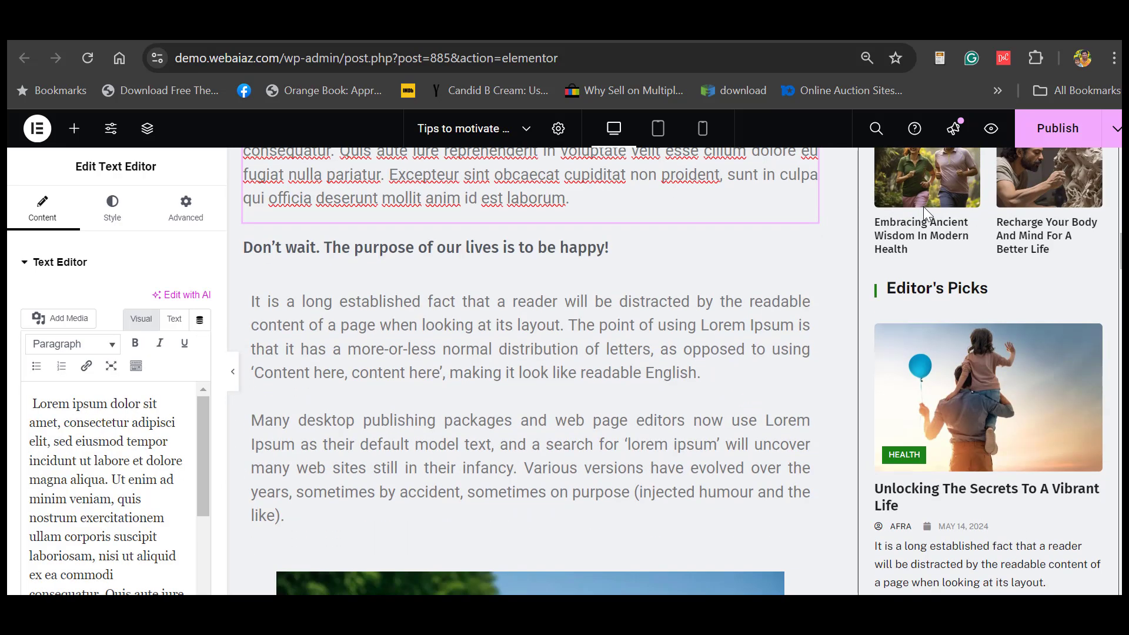
pyautogui.click(586, 246)
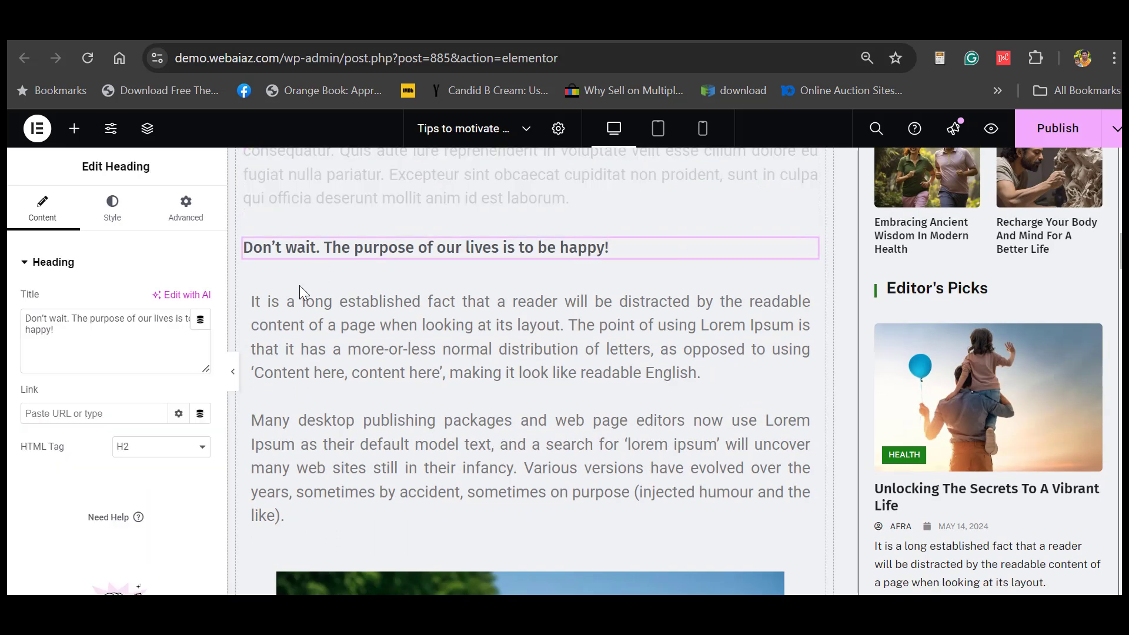
pyautogui.click(450, 344)
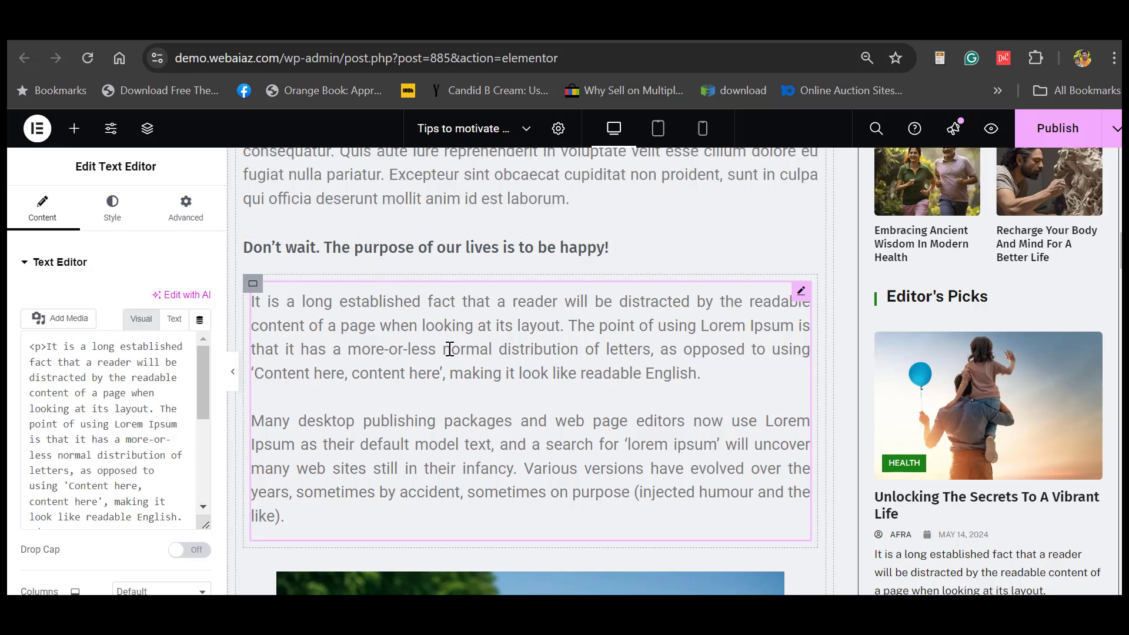
# - Examine the post's exercise image, bulleted text block and remaining sections down to the empty widget area
pyautogui.scroll(-5, 673, 355)
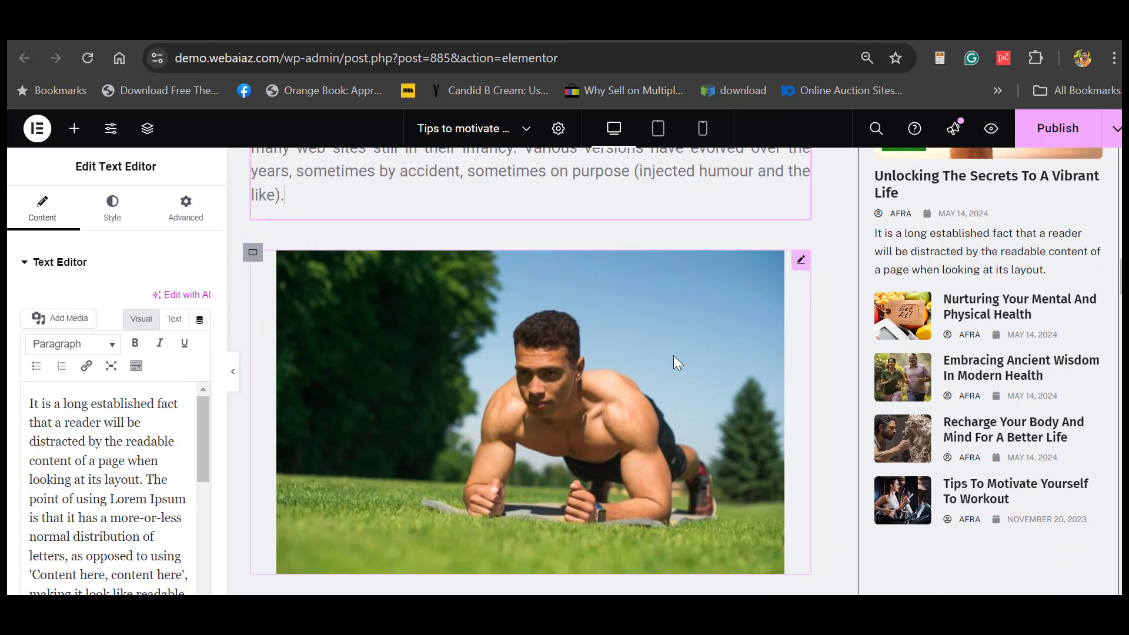
pyautogui.click(673, 355)
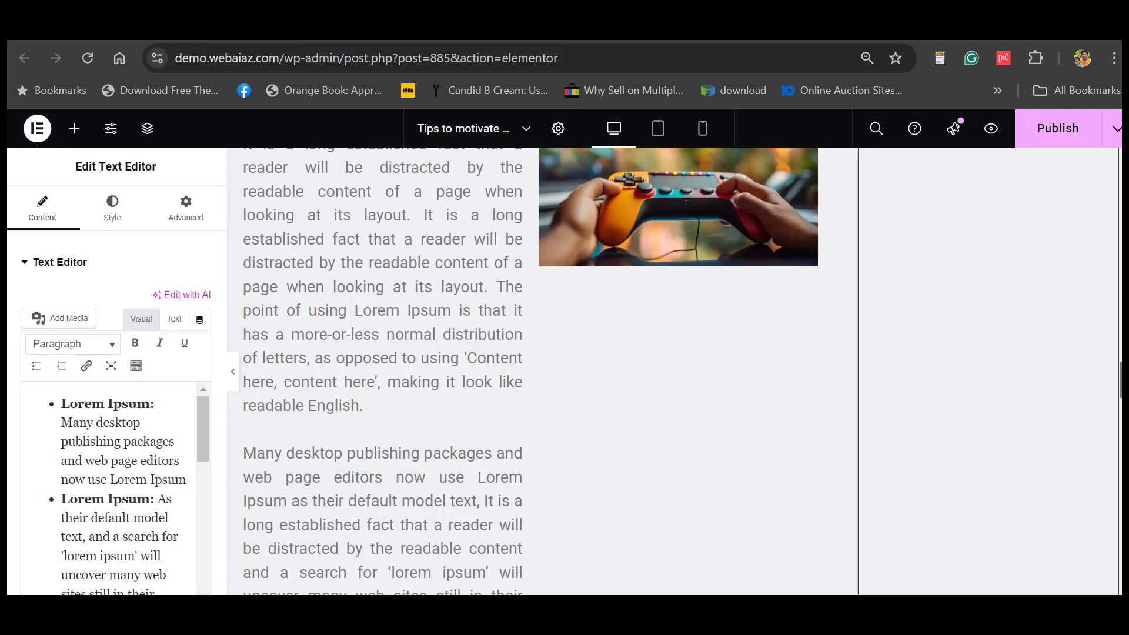
pyautogui.scroll(-6, 530, 372)
pyautogui.scroll(-9, 530, 371)
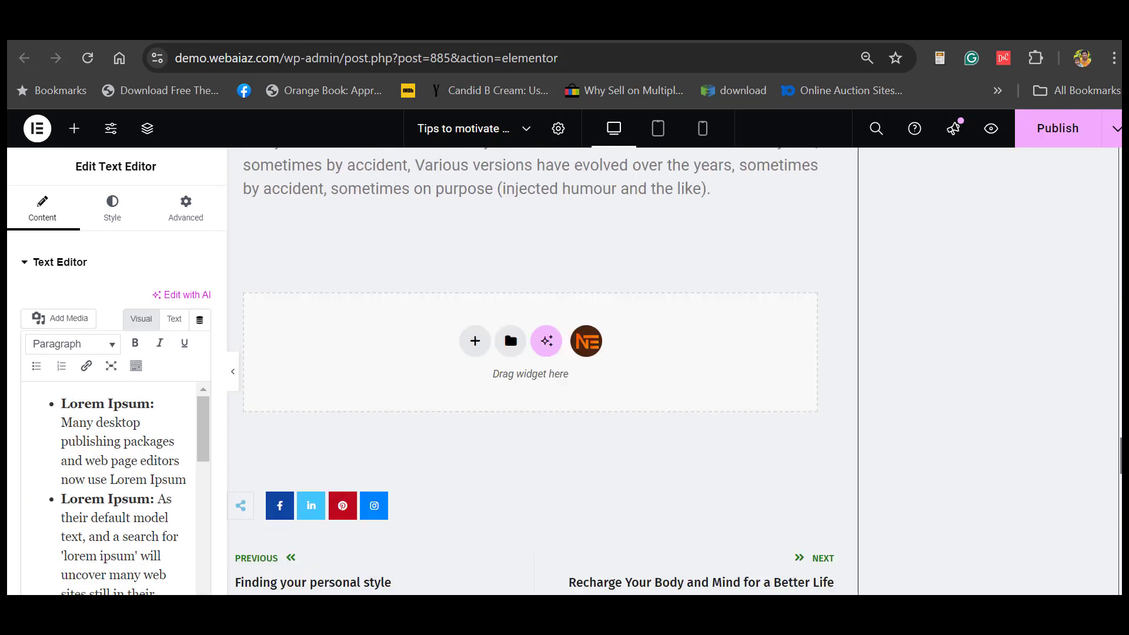
pyautogui.scroll(20, 531, 371)
pyautogui.scroll(10, 531, 371)
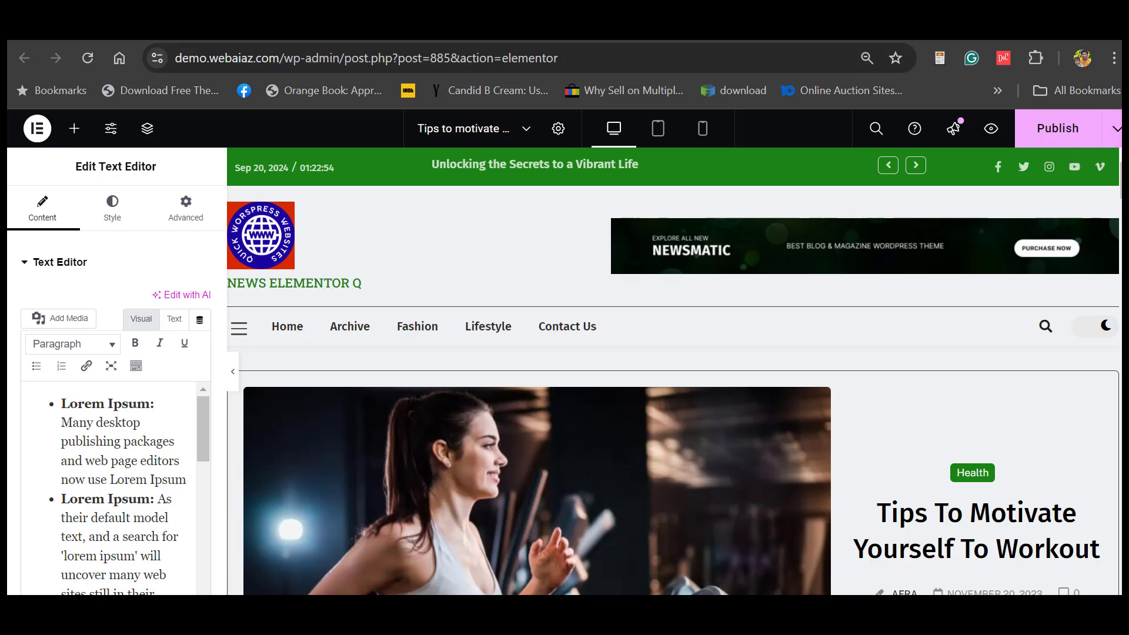
# - In the WordPress posts list, quick-edit "Tips to motivate yourself to workout" and add the sports category
pyautogui.hotkey('ctrl', 'shift', 'Tab')
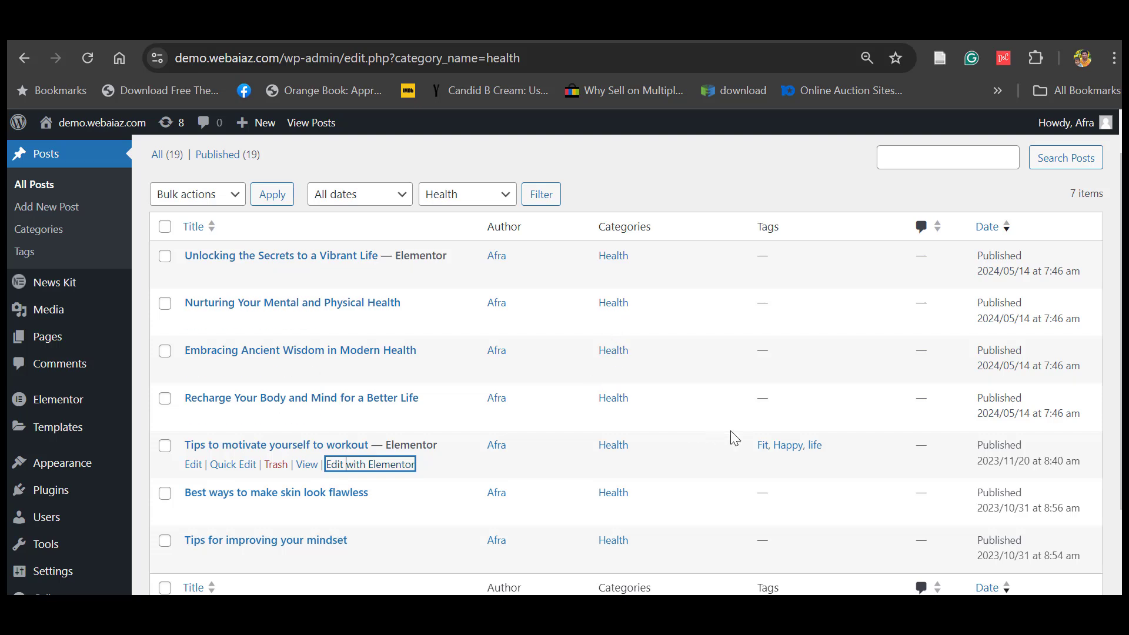
pyautogui.click(229, 465)
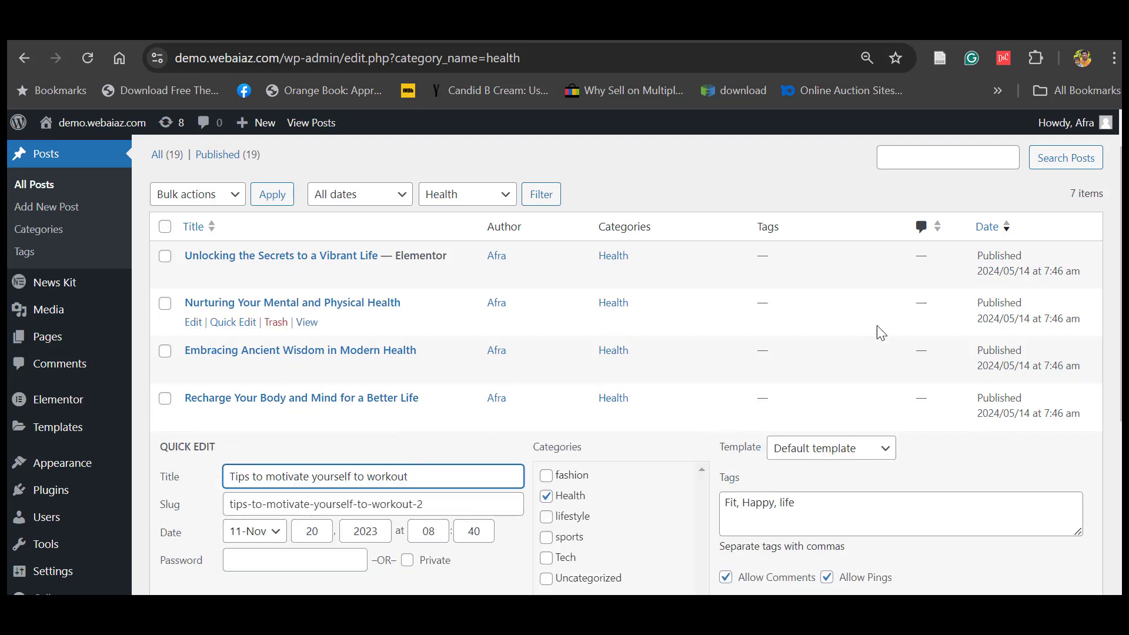
pyautogui.scroll(-2, 969, 355)
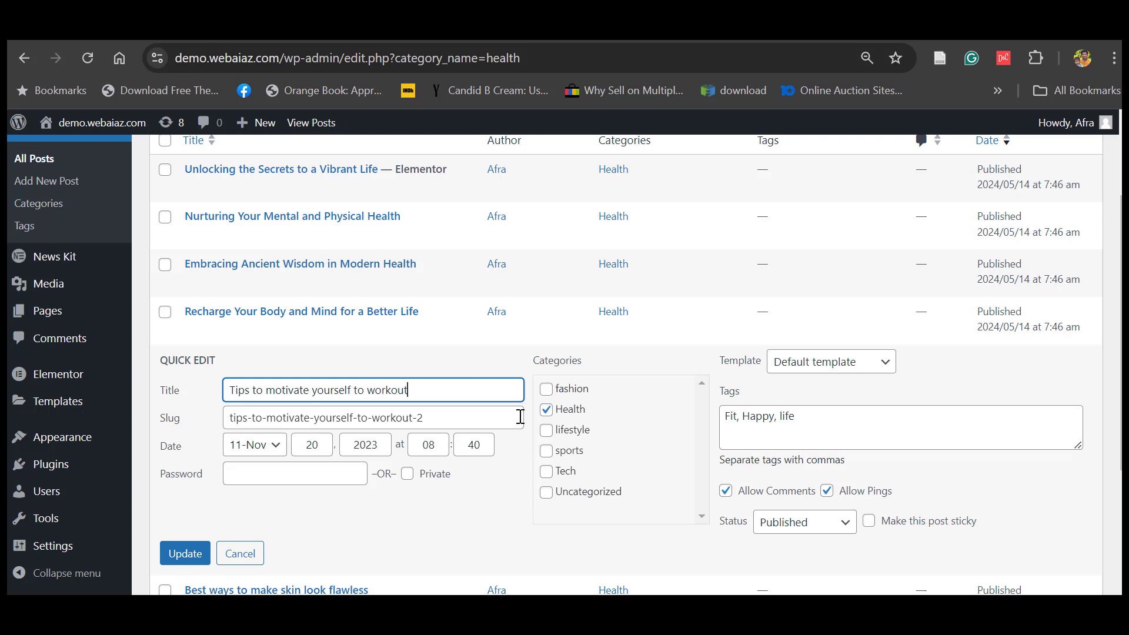
pyautogui.click(547, 452)
pyautogui.click(547, 409)
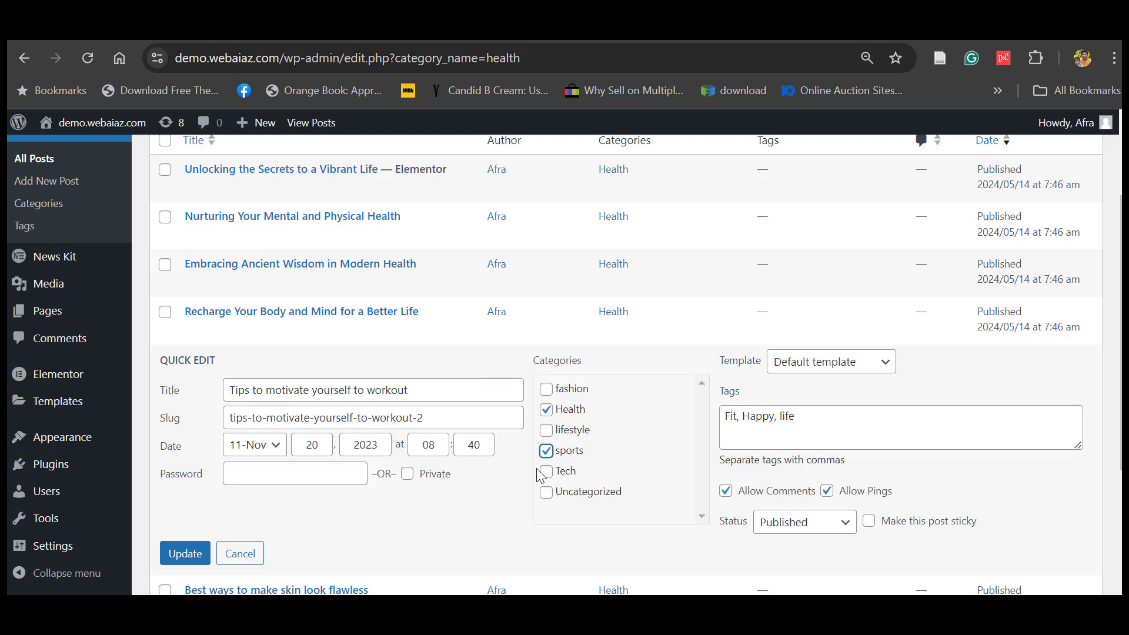
# - Add the tag "health" to the workout post's existing tags and update the post
pyautogui.click(820, 418)
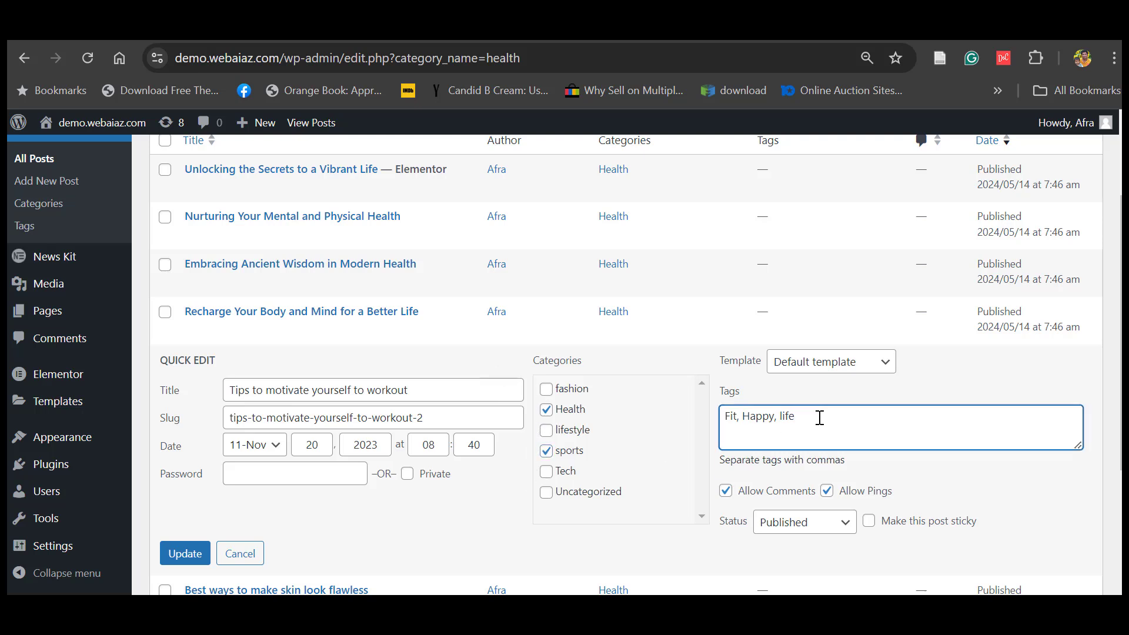
pyautogui.write(', health')
pyautogui.scroll(1, 941, 453)
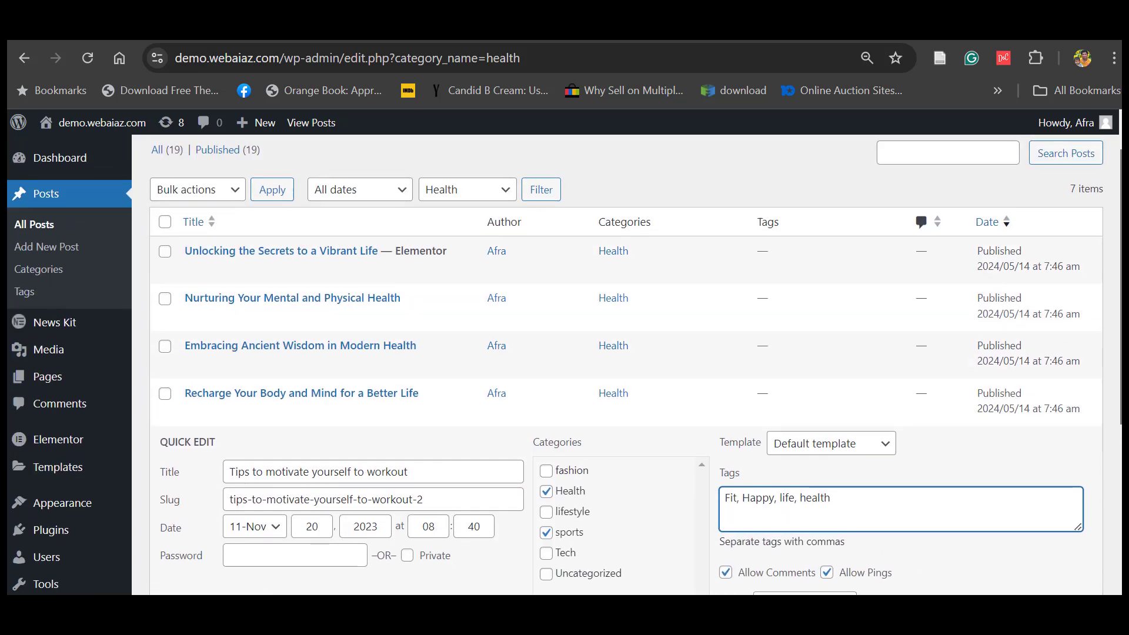
pyautogui.scroll(-2, 853, 406)
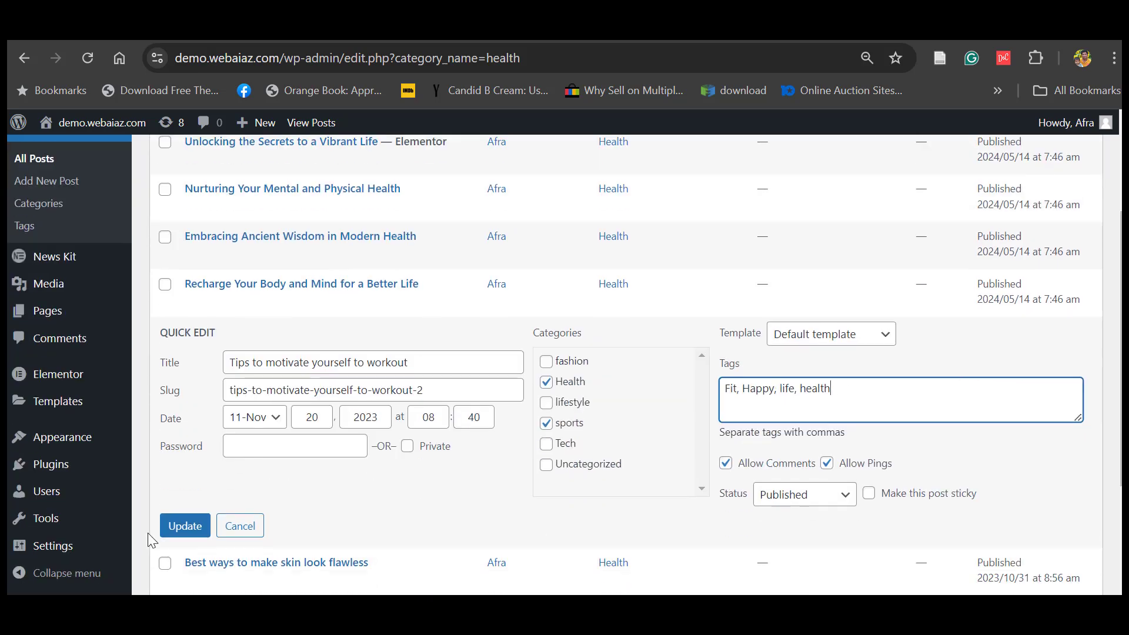
pyautogui.click(185, 526)
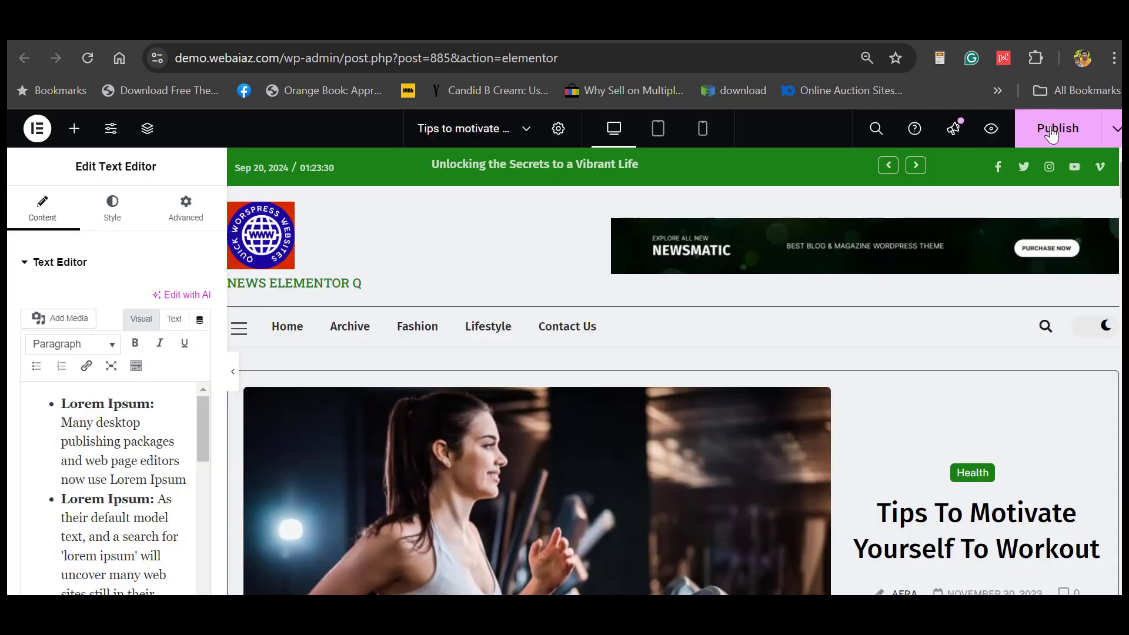
# - Publish the workout post from the Elementor editor and view the site's home page
pyautogui.click(1052, 135)
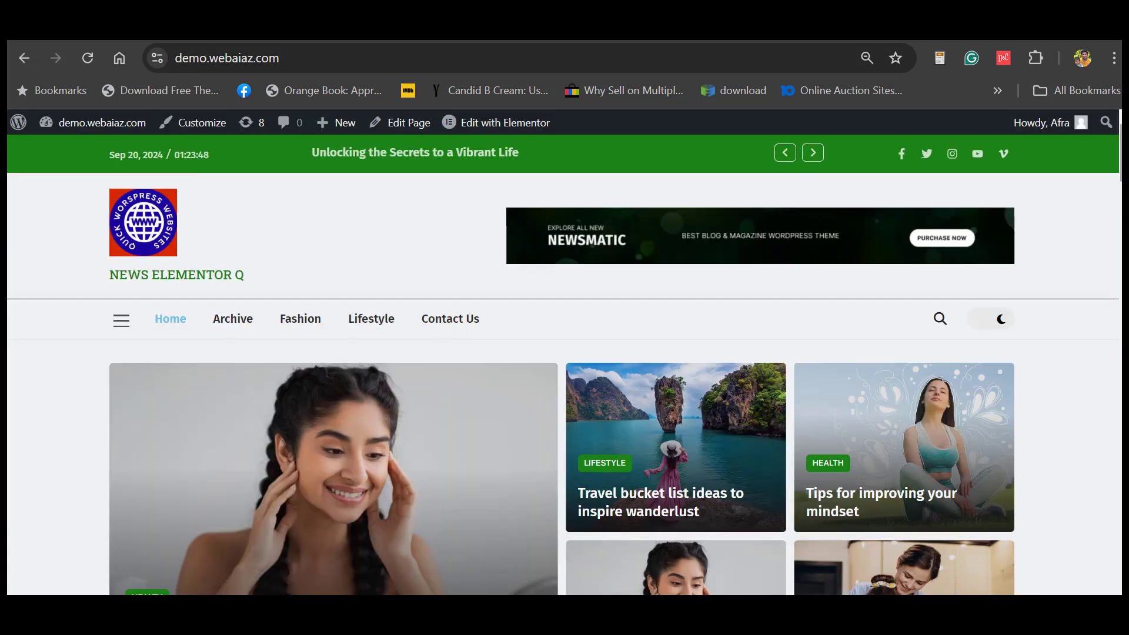
pyautogui.scroll(-10, 563, 365)
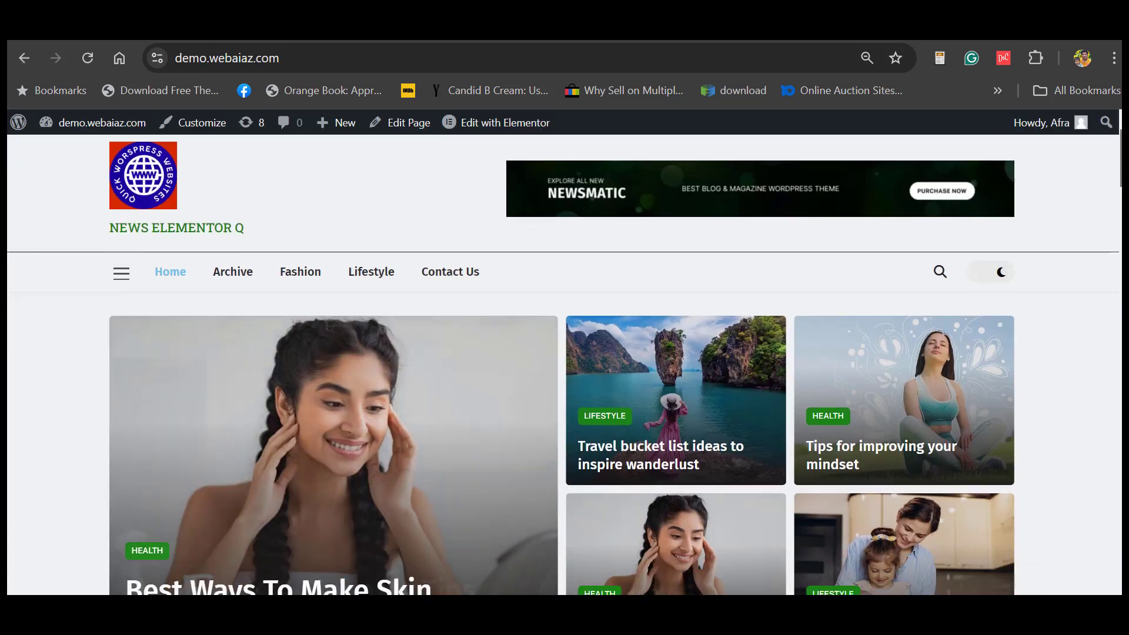
# - Open the site's home page for editing in Elementor and select its main banner widget
pyautogui.scroll(6, 564, 364)
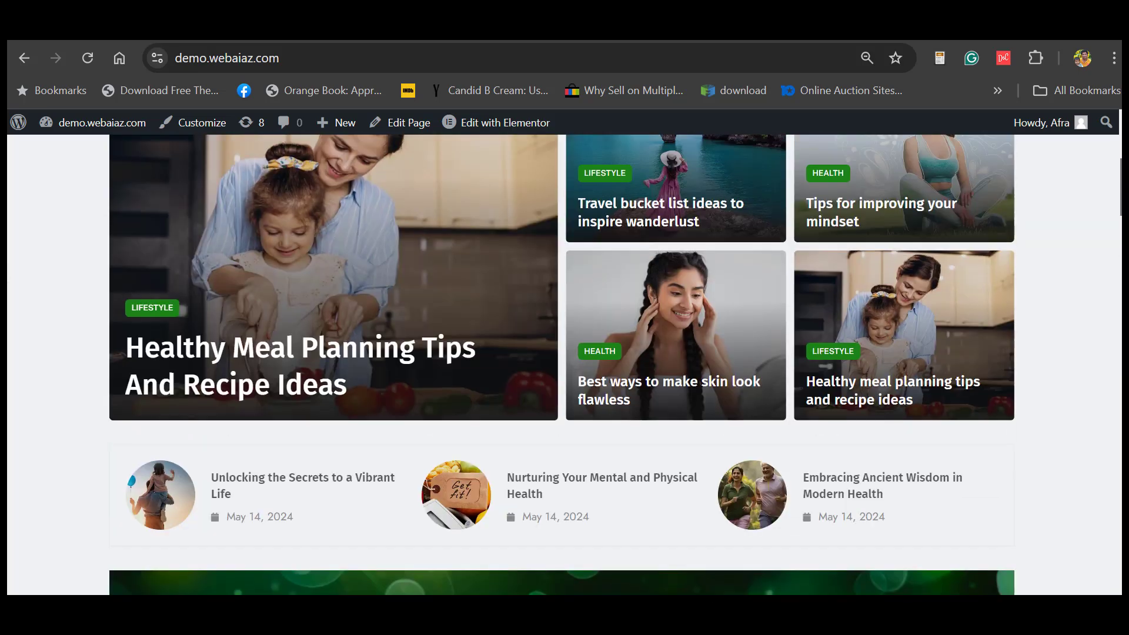
pyautogui.scroll(5, 465, 172)
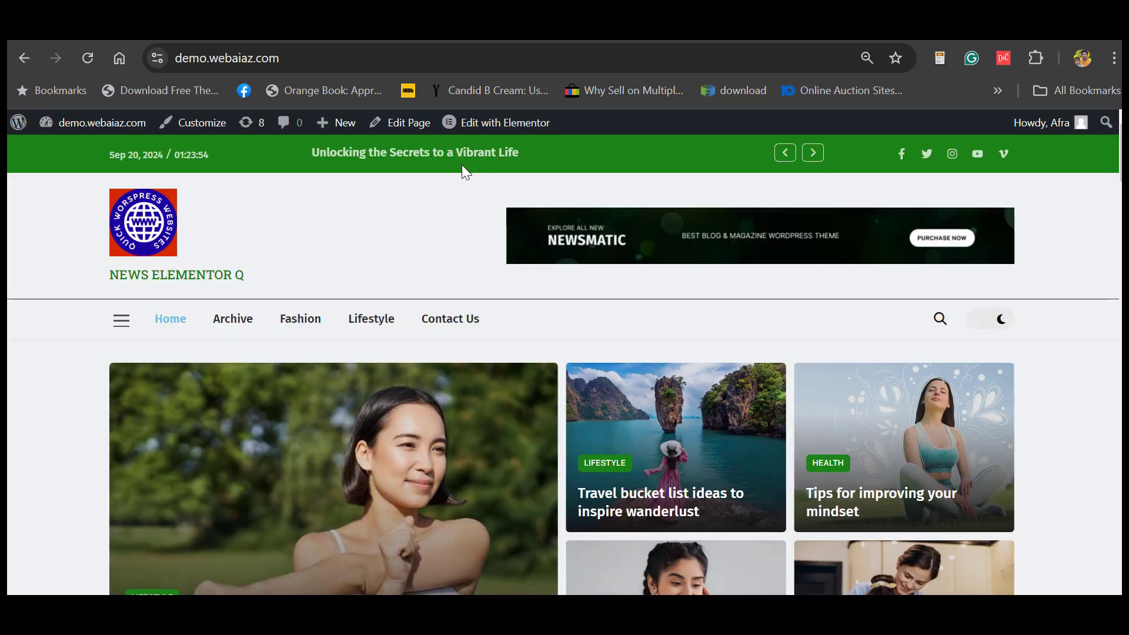
pyautogui.moveTo(480, 124)
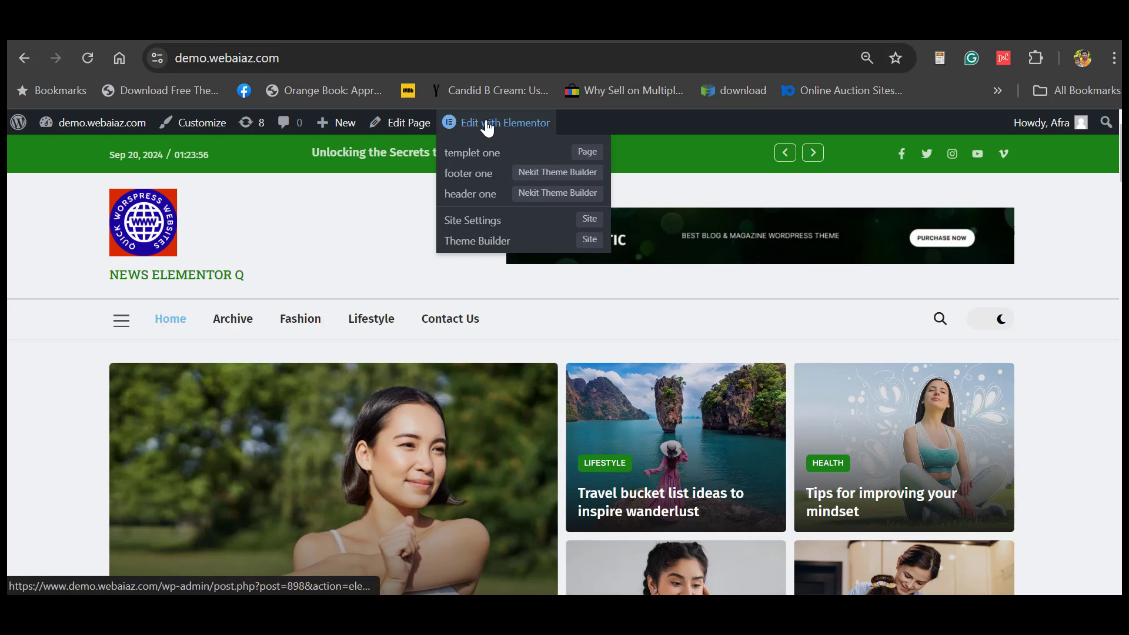
pyautogui.click(487, 124)
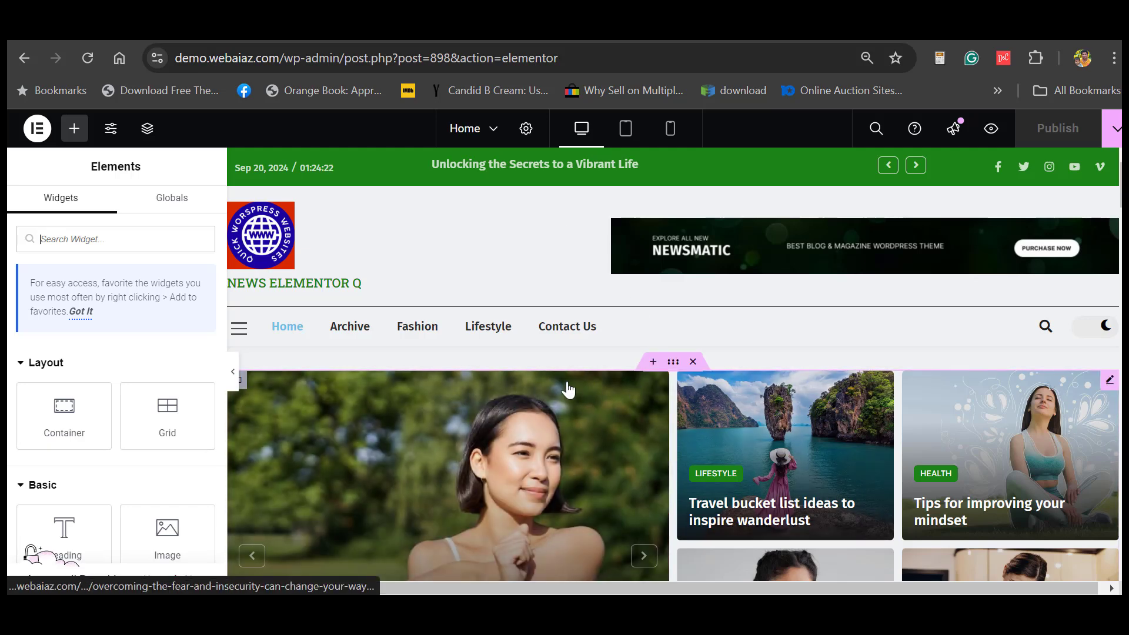
pyautogui.scroll(-2, 711, 269)
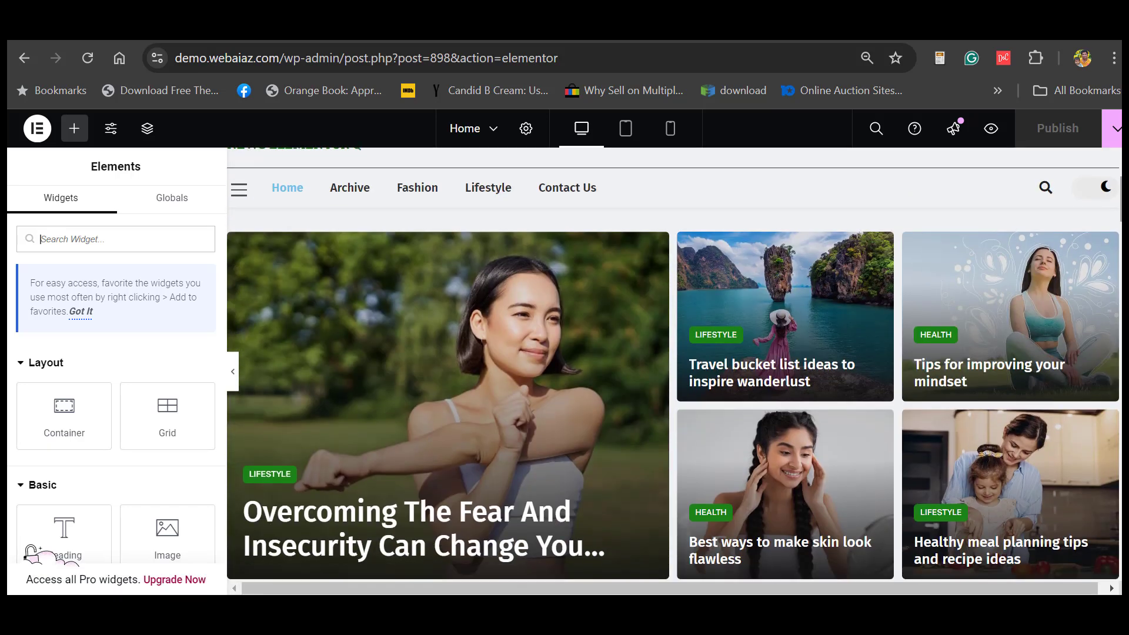
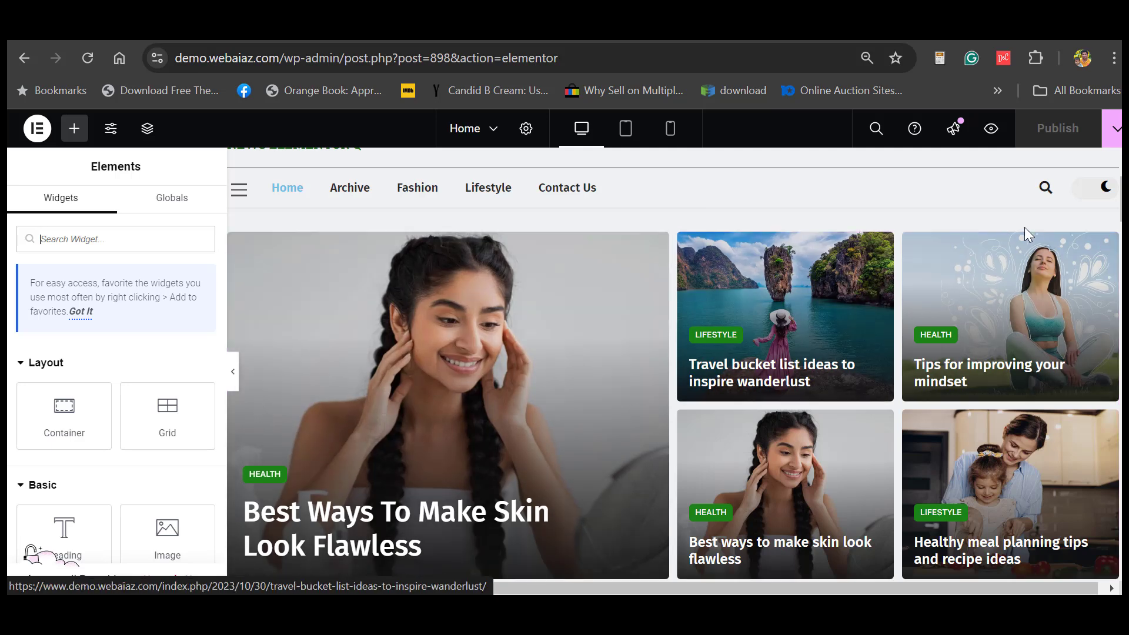
pyautogui.click(1109, 241)
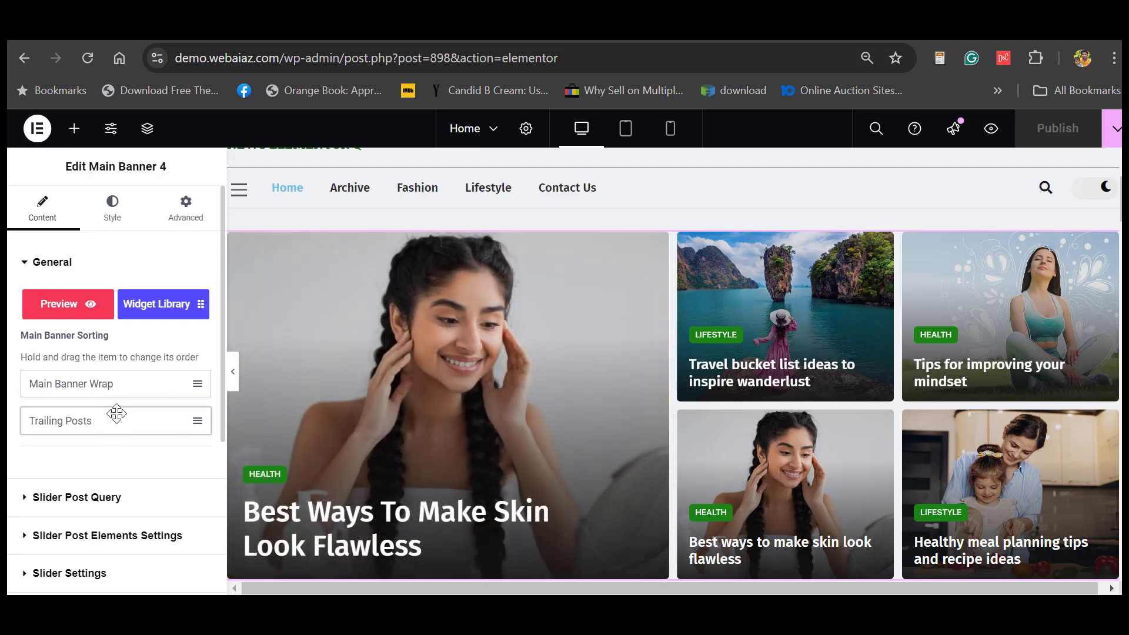
# - Try placing Trailing Posts before Main Banner Wrap in the banner sorting, and restore the original order
pyautogui.moveTo(115, 420); pyautogui.dragTo(116, 381)
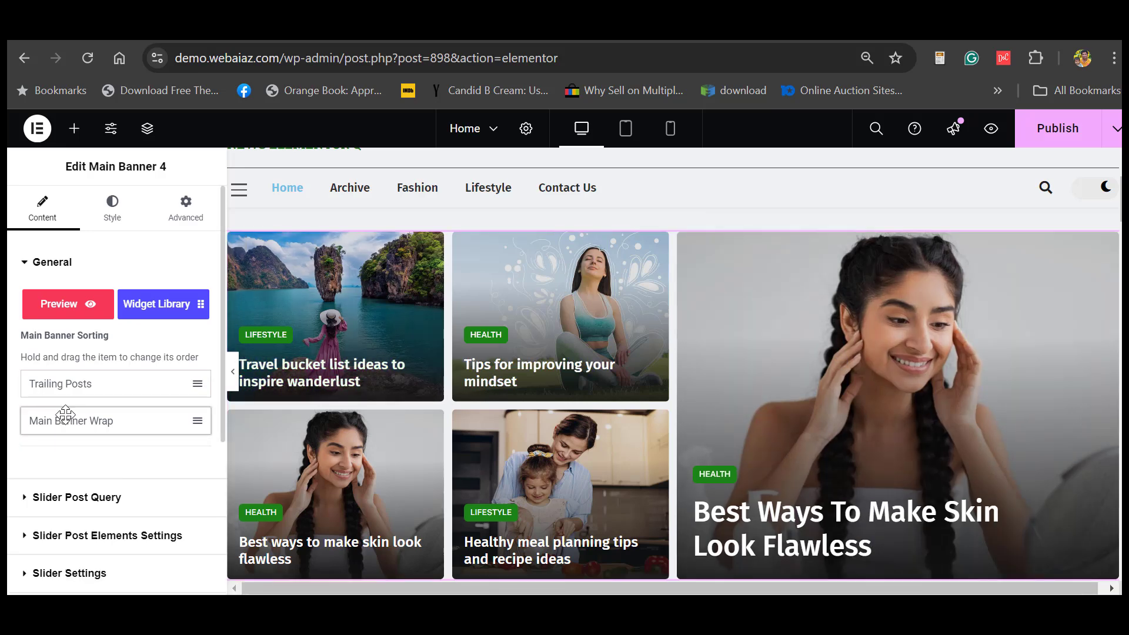
pyautogui.moveTo(65, 415); pyautogui.dragTo(65, 382)
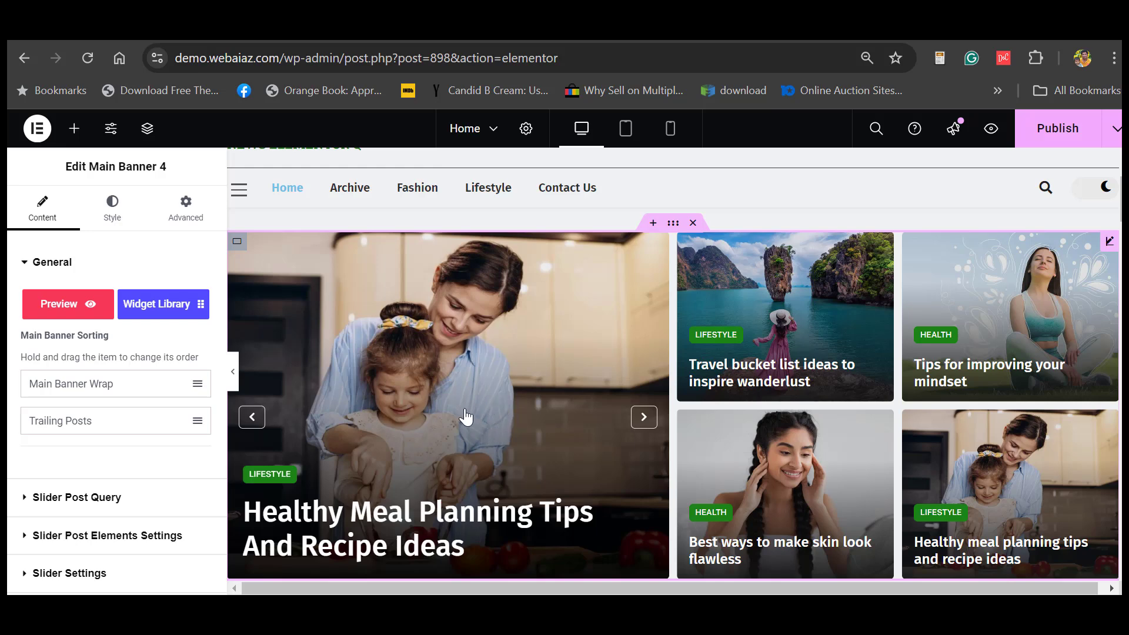
# - Try 3 as the banner slider's number of posts to display, restore 4, and check the posts available to include
pyautogui.click(67, 498)
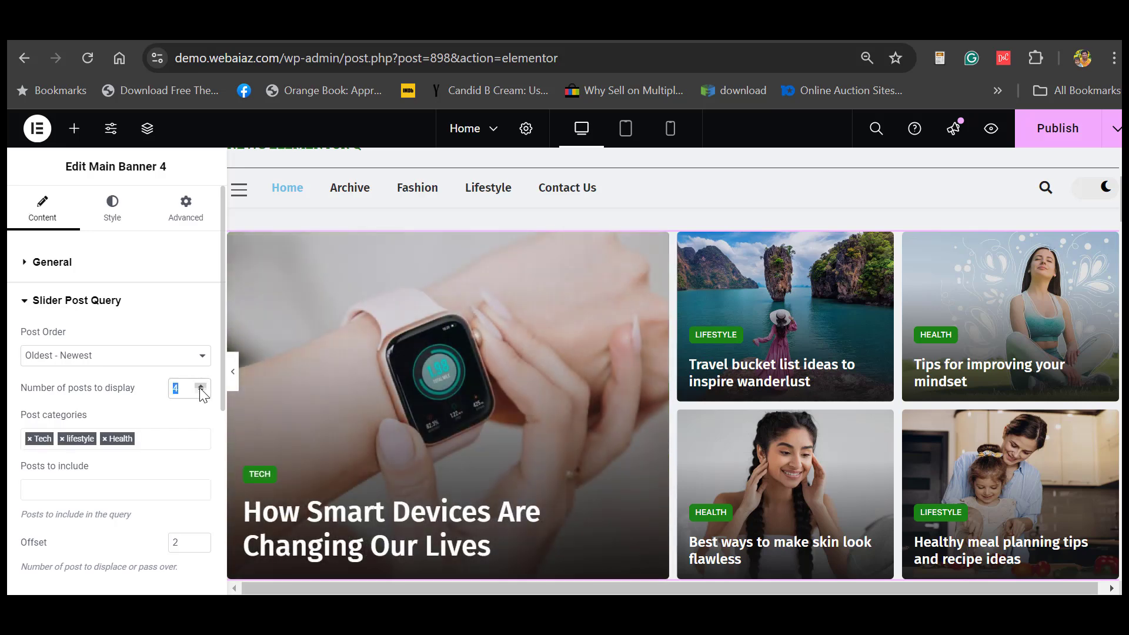
pyautogui.click(200, 392)
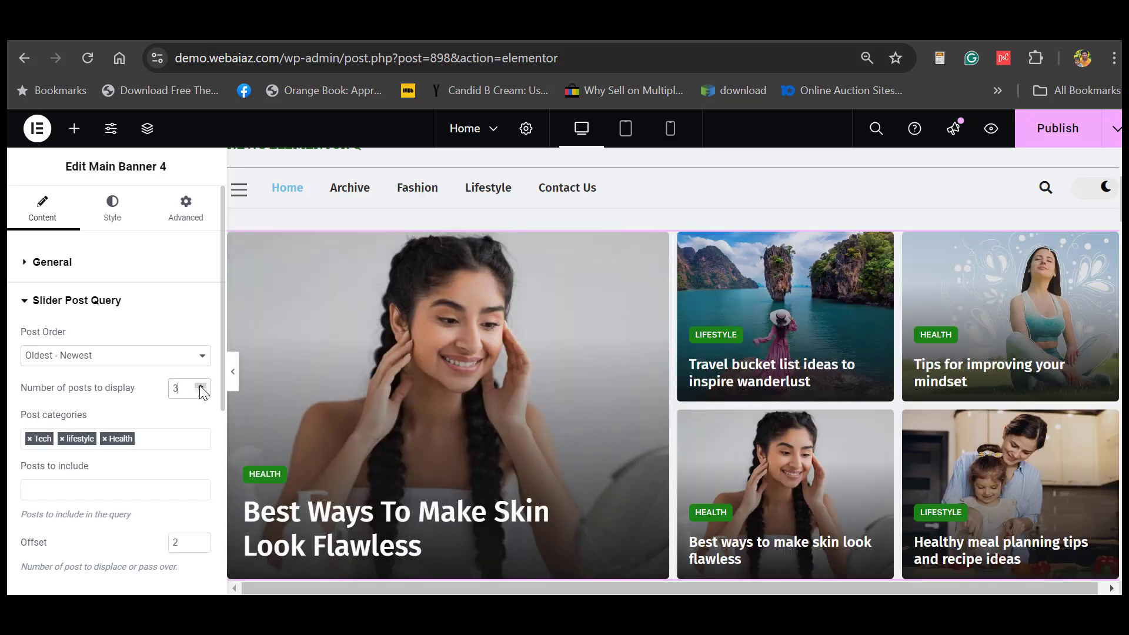
pyautogui.click(200, 386)
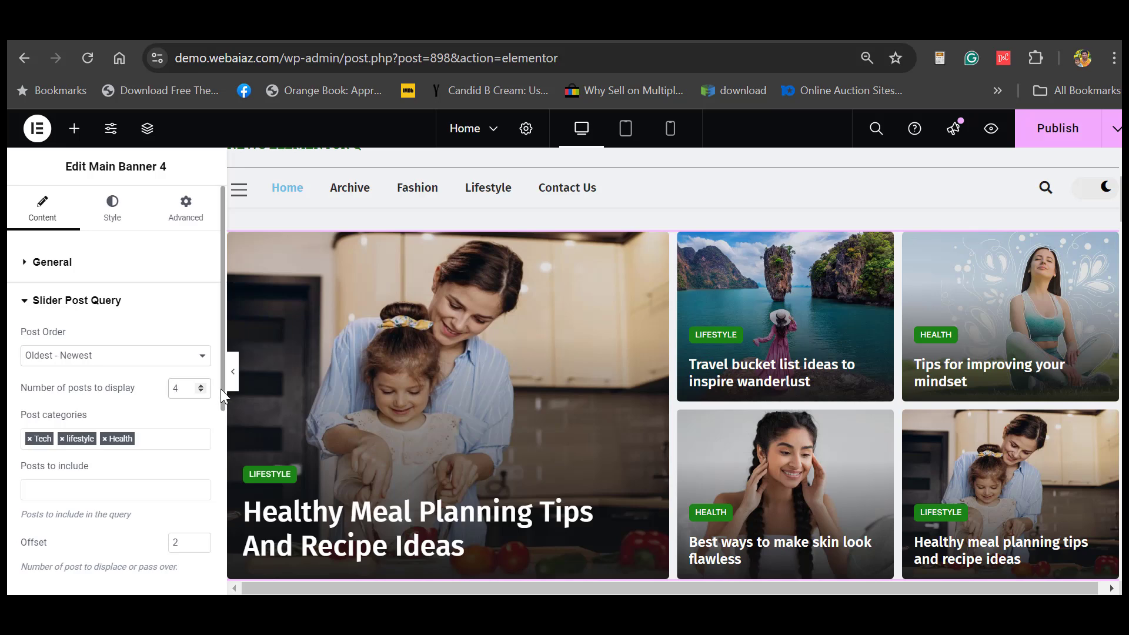
pyautogui.scroll(-1, 220, 390)
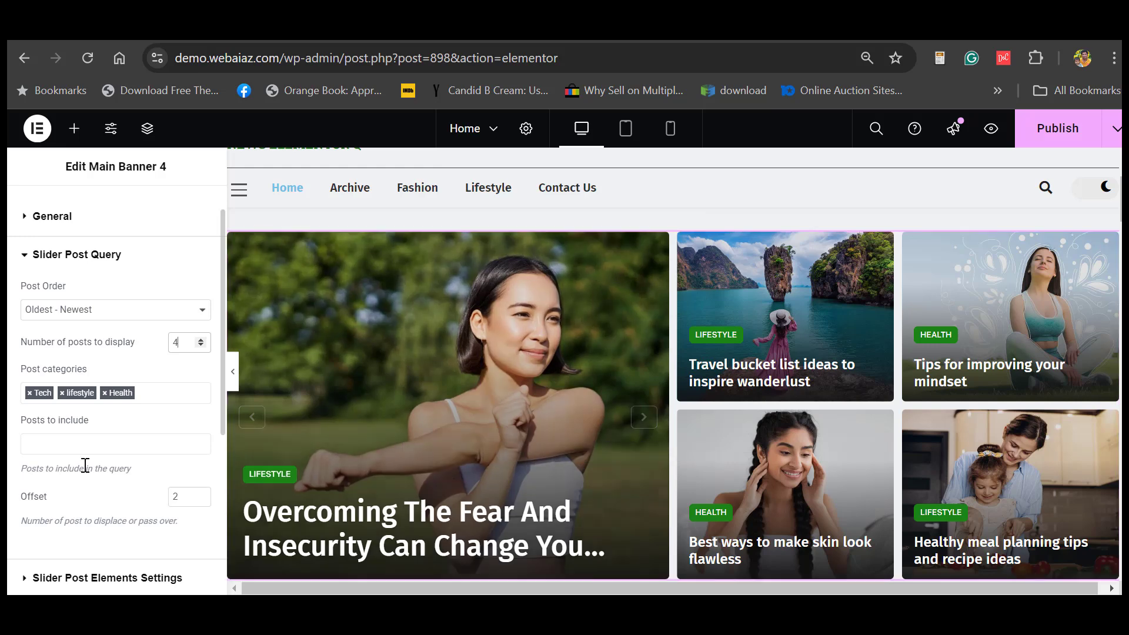
pyautogui.click(53, 444)
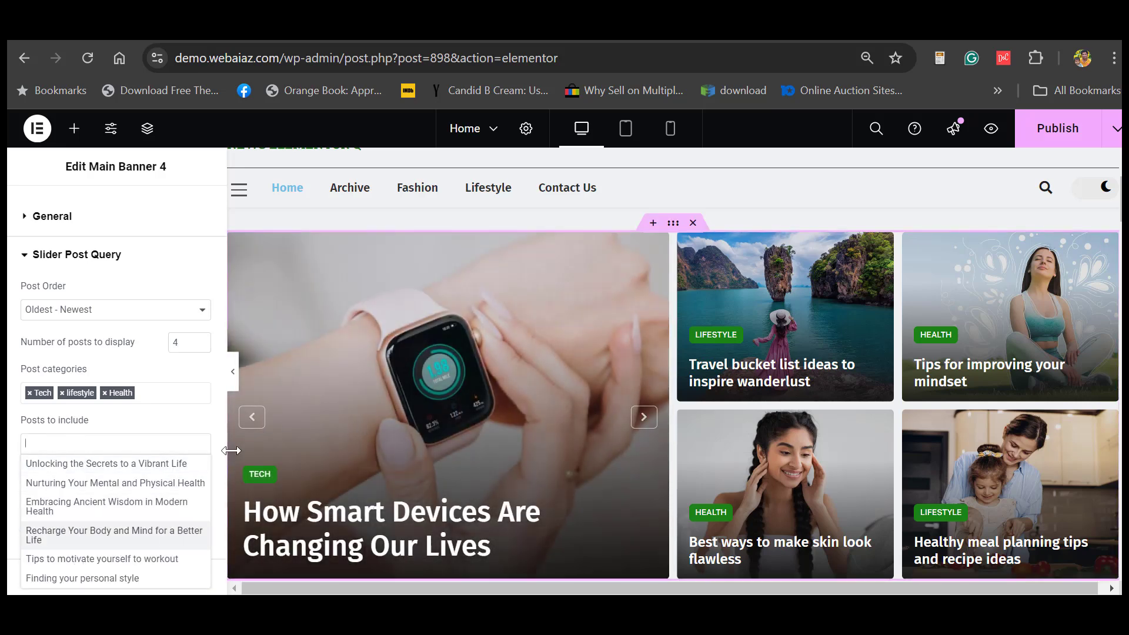
pyautogui.click(144, 445)
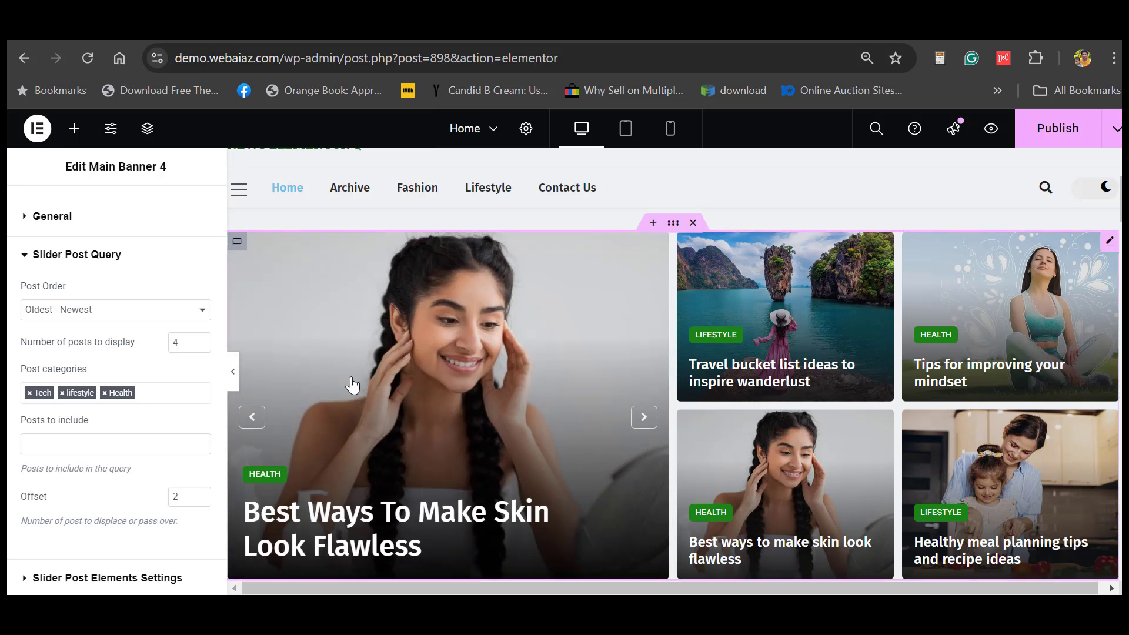
# - Show the post date and post excerpt on the banner's slider posts
pyautogui.scroll(-3, 72, 406)
pyautogui.click(73, 406)
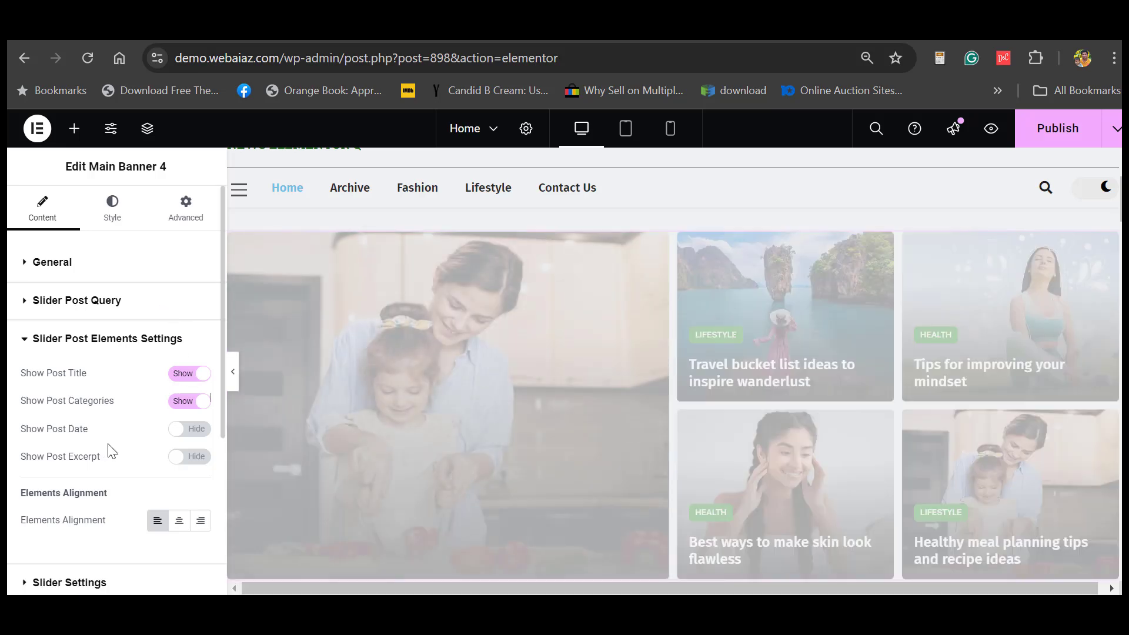
pyautogui.click(192, 430)
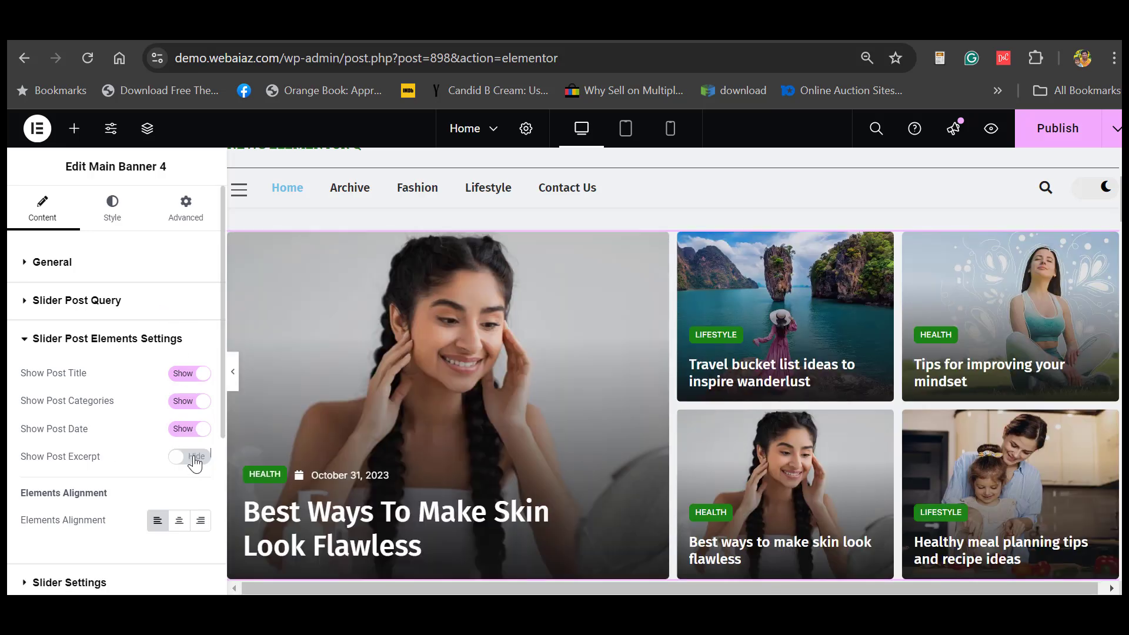
pyautogui.click(190, 457)
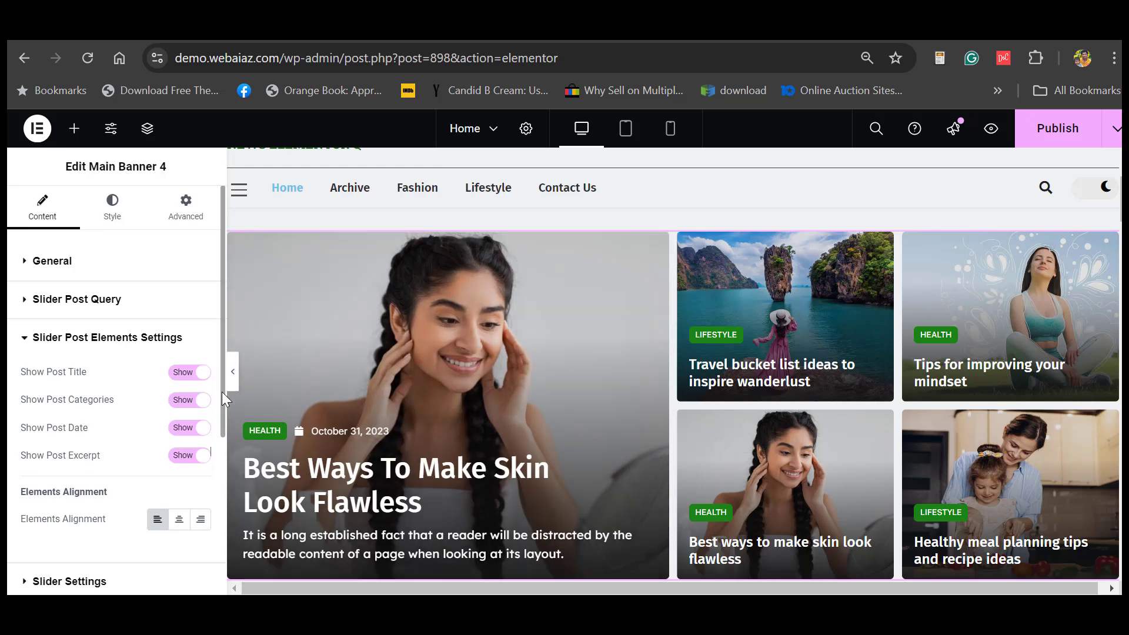
# - Review the banner's slider settings and enable the slider dots
pyautogui.scroll(-3, 222, 392)
pyautogui.scroll(-4, 217, 464)
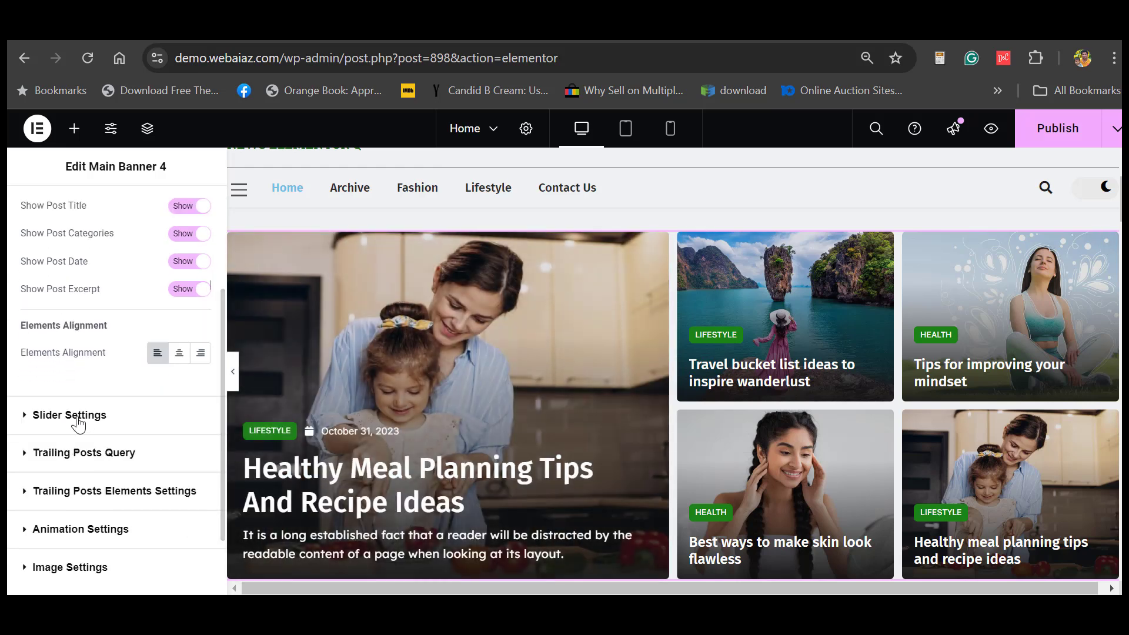
pyautogui.click(77, 415)
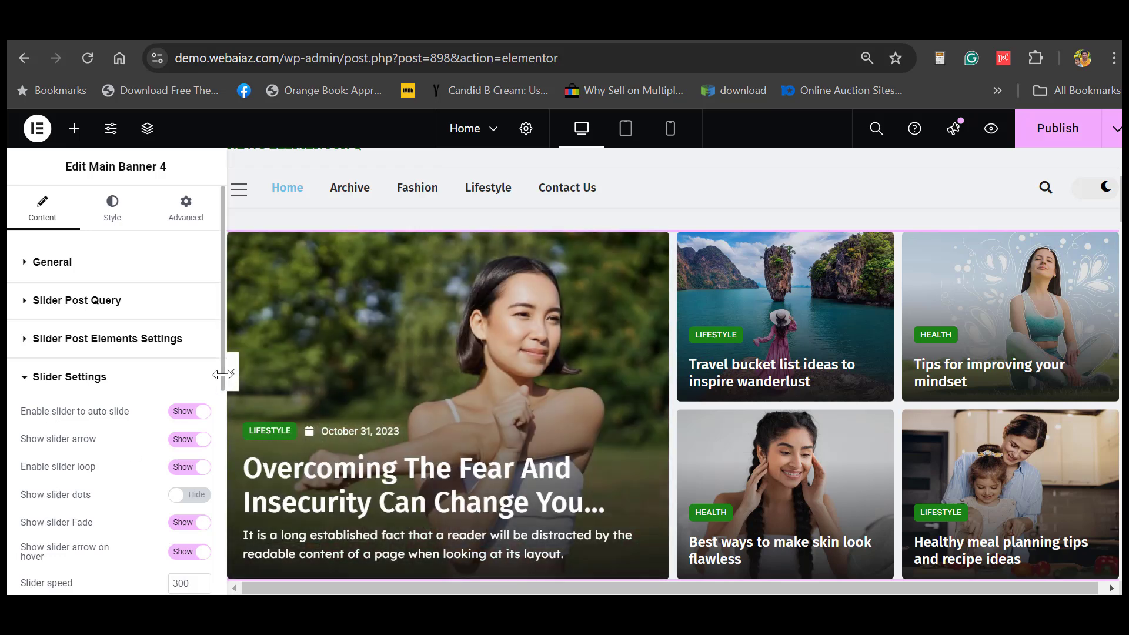
pyautogui.scroll(-7, 224, 376)
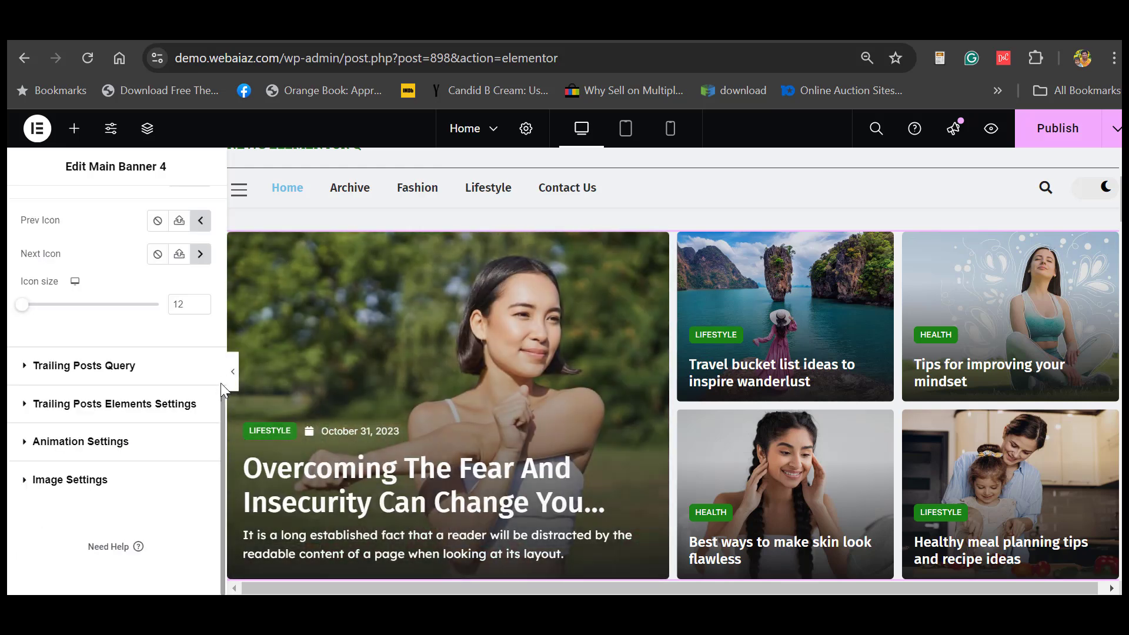
pyautogui.scroll(5, 89, 281)
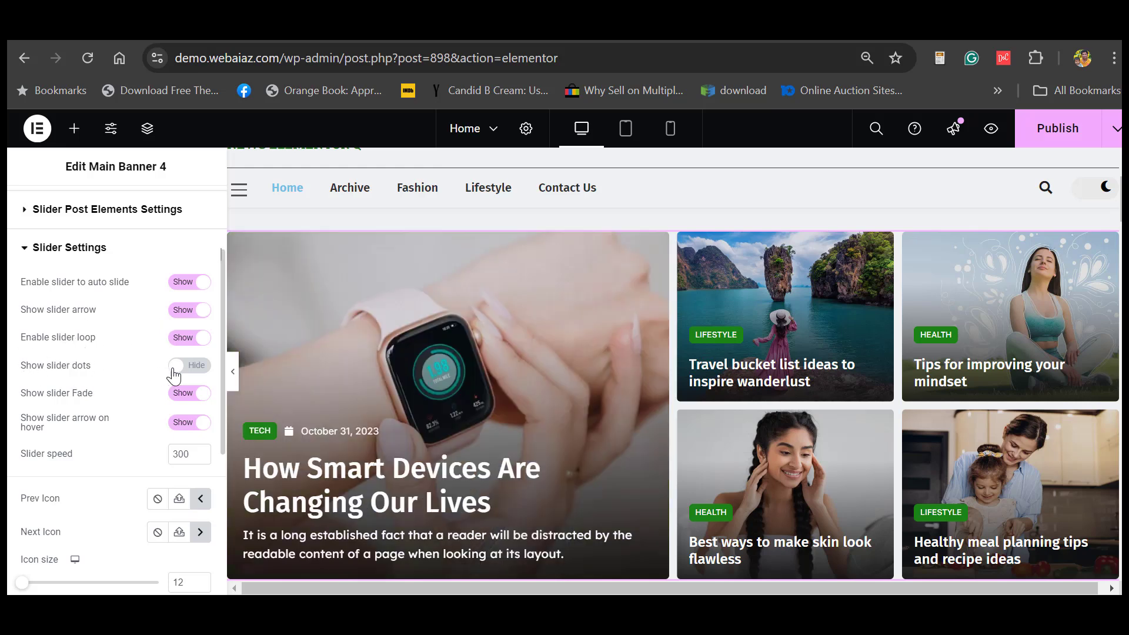
pyautogui.click(200, 372)
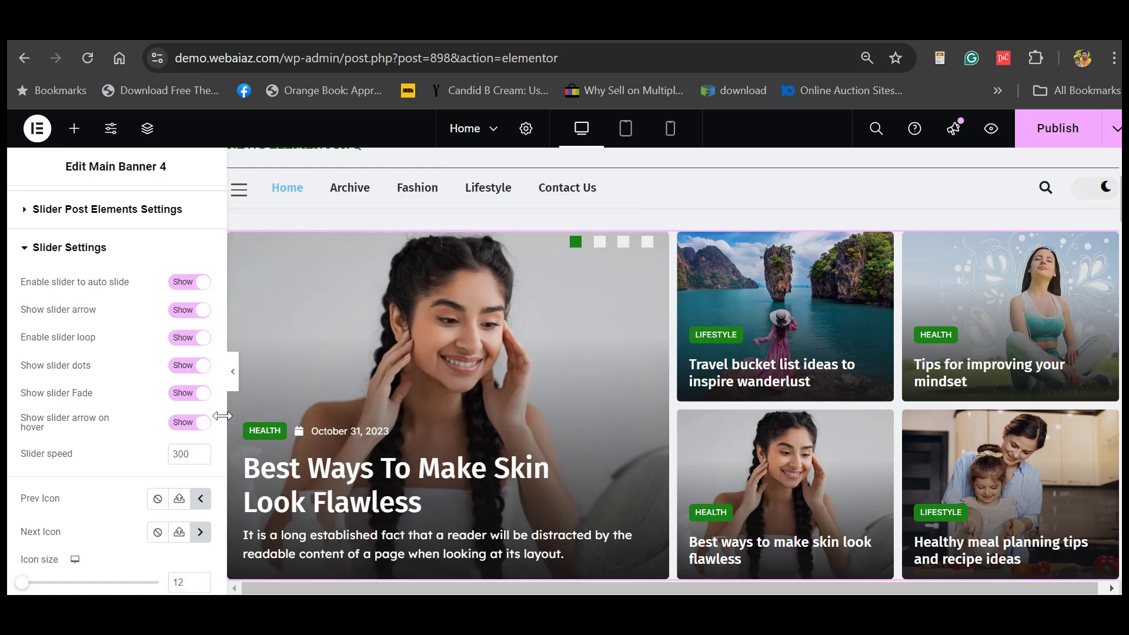
# - Set the post order of the banner's trailing posts to Newest - Oldest
pyautogui.scroll(-4, 218, 435)
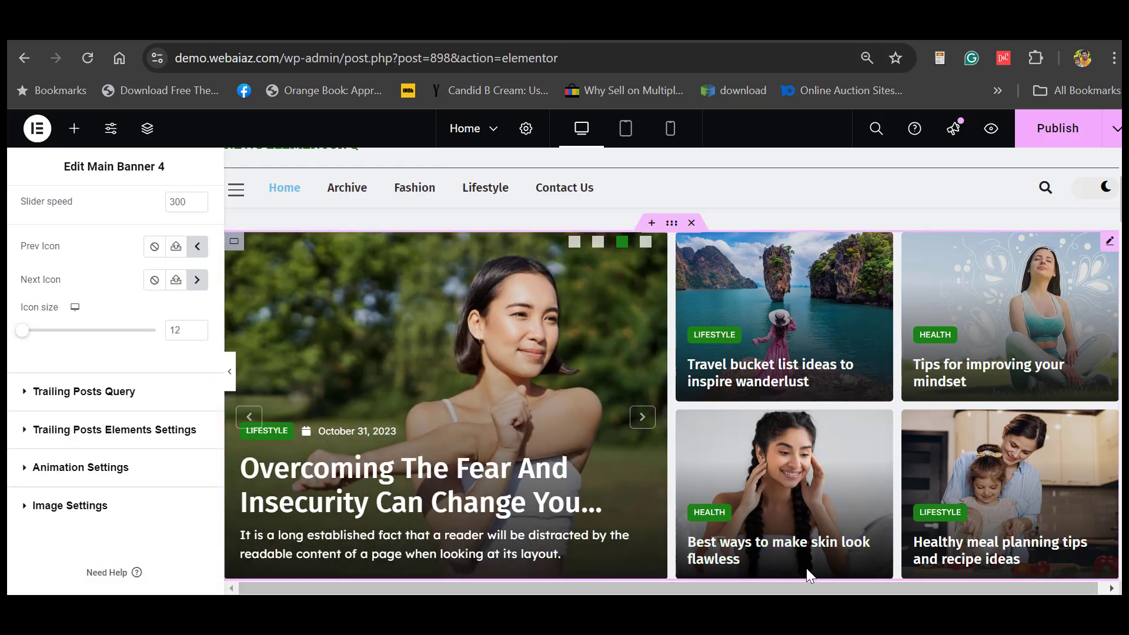
pyautogui.click(64, 394)
pyautogui.scroll(-2, 217, 412)
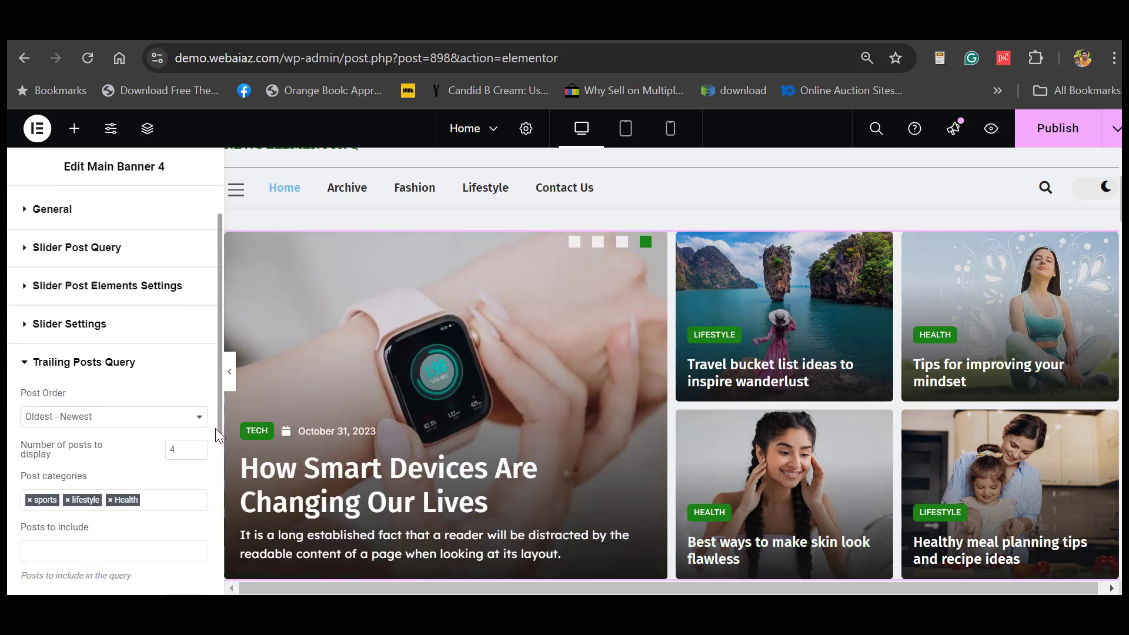
pyautogui.click(93, 423)
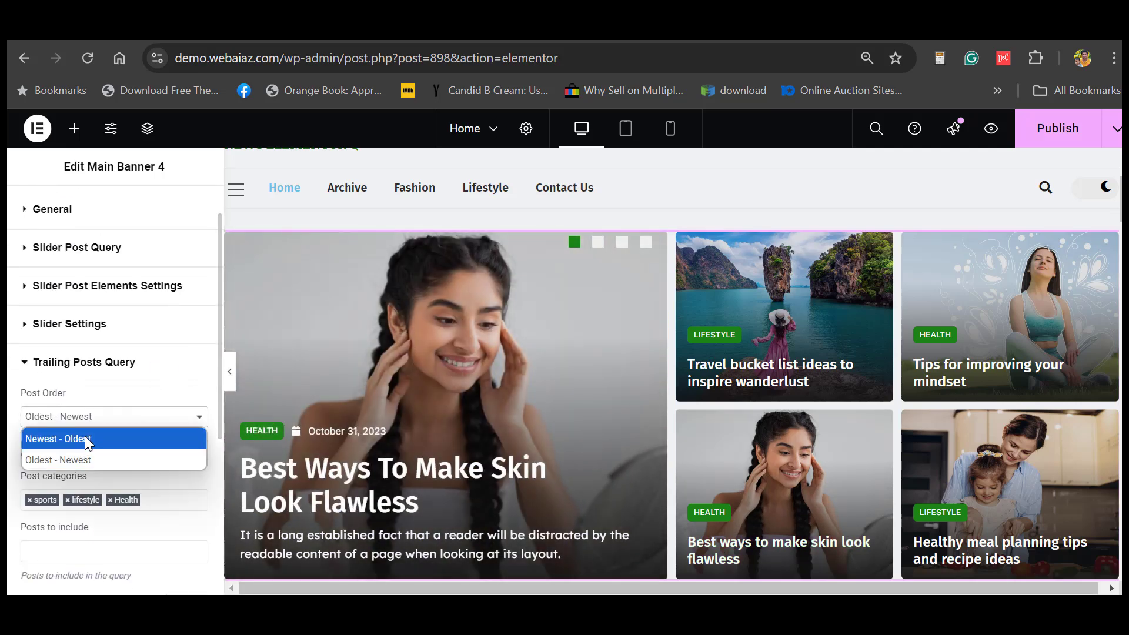
pyautogui.click(84, 439)
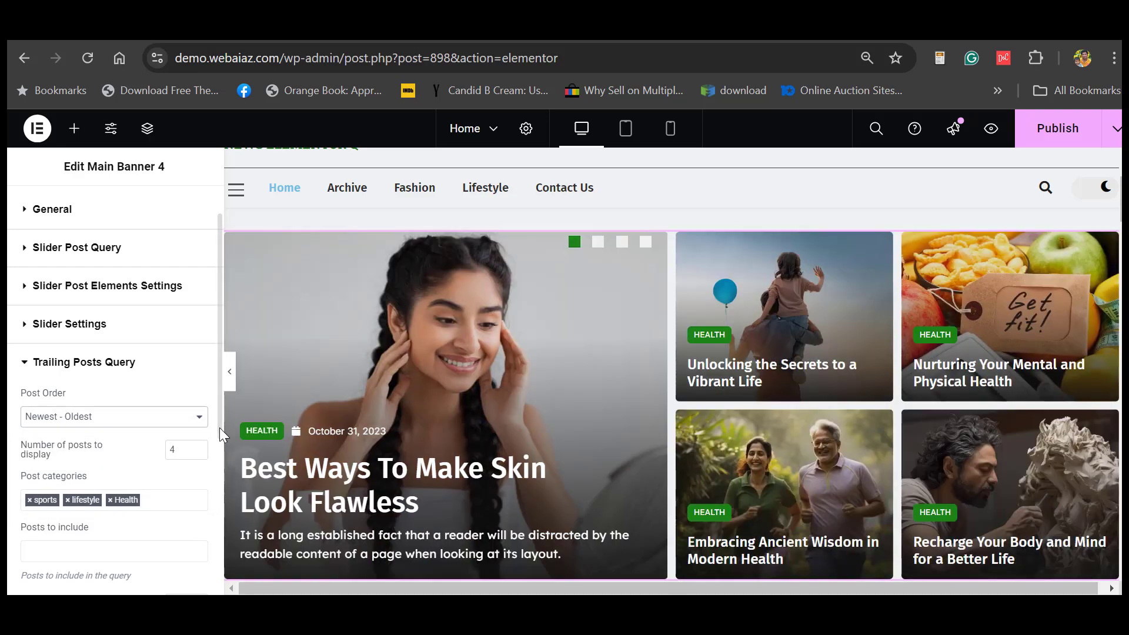
# - Remove the Health, lifestyle and sports categories from the trailing posts query
pyautogui.scroll(-2, 220, 426)
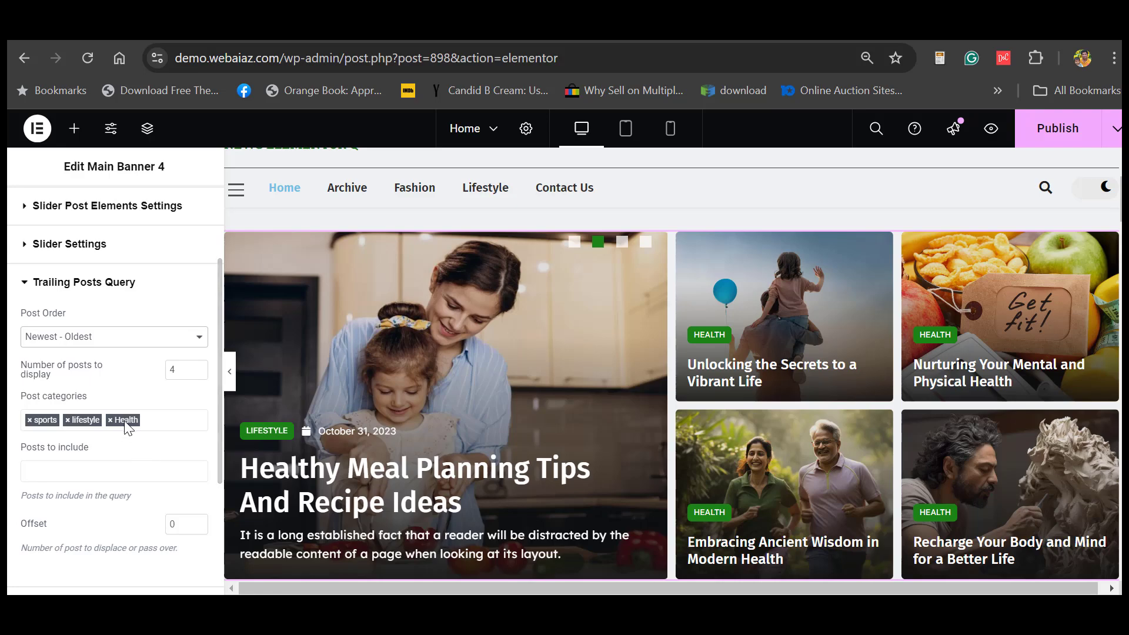
pyautogui.click(109, 418)
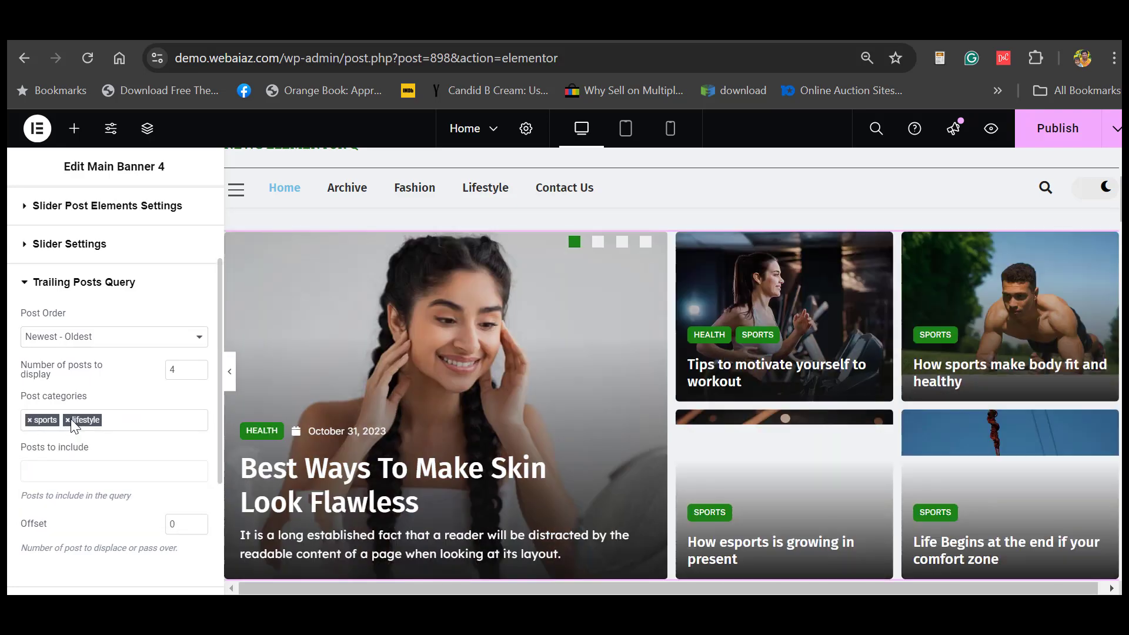
pyautogui.click(68, 420)
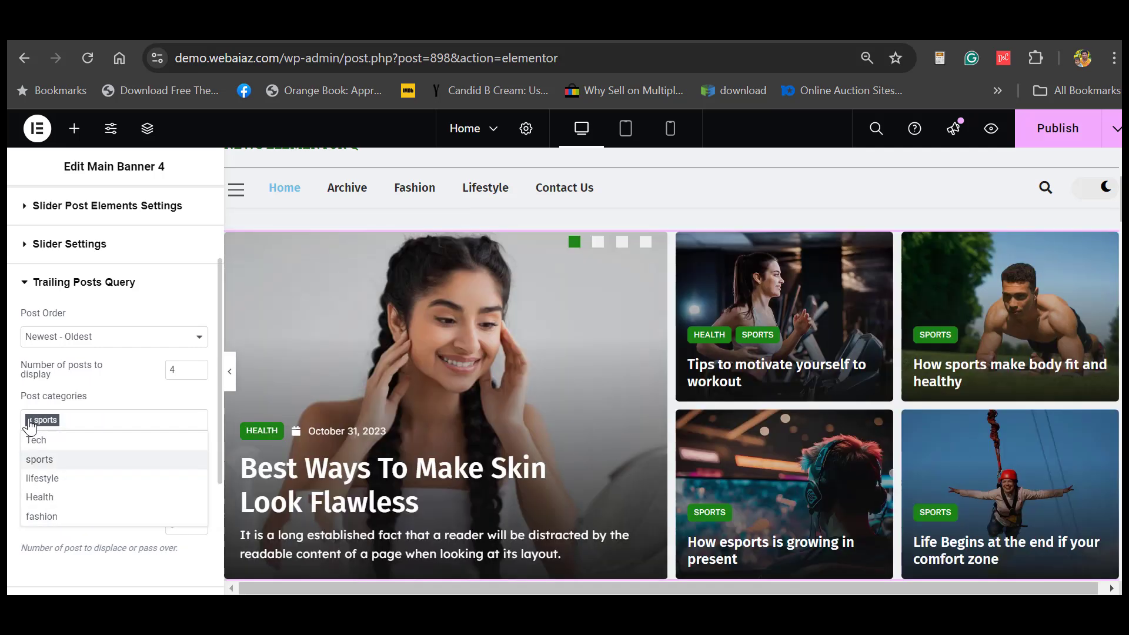
pyautogui.click(30, 420)
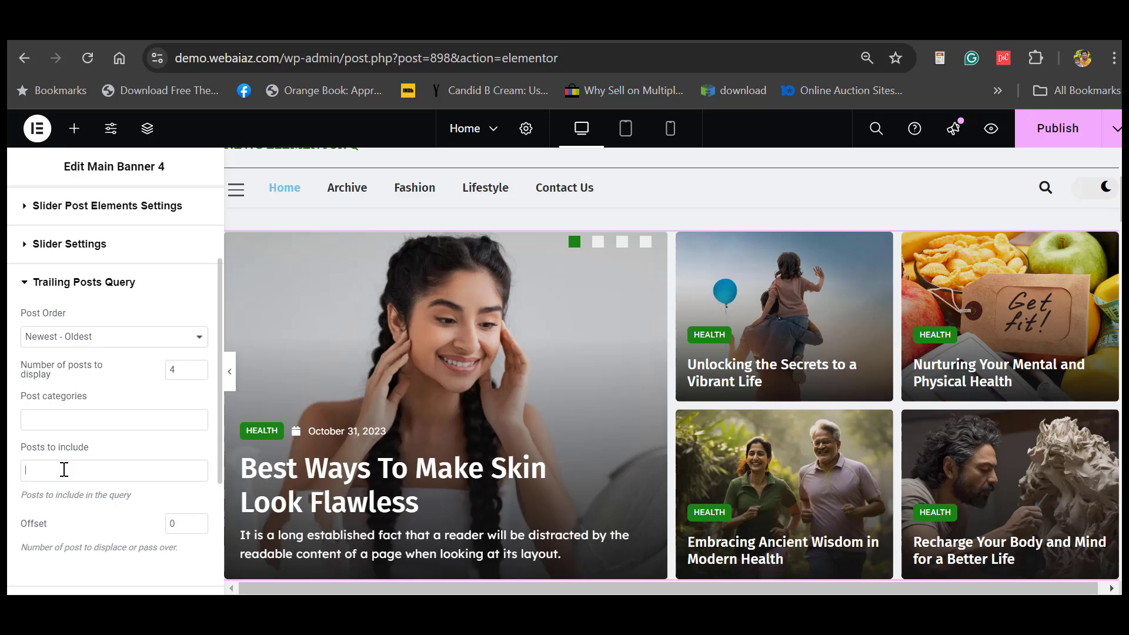
# - Include the posts "Finding your personal style" and "Recharge Your Body and Mind for a Better Life" in the trailing posts query
pyautogui.click(64, 470)
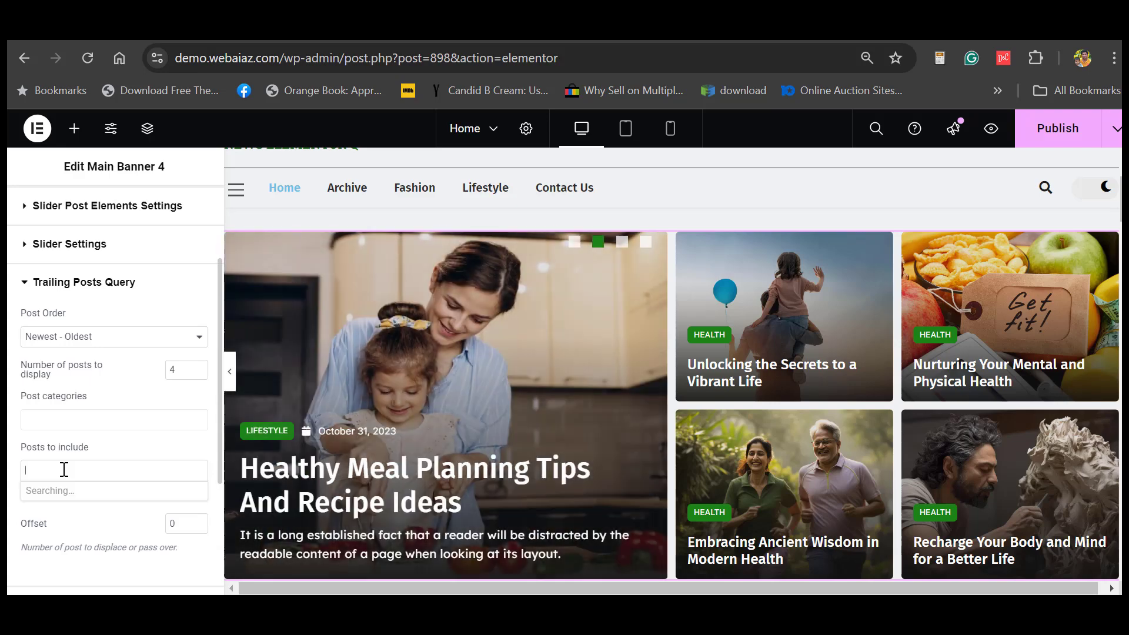
pyautogui.click(128, 451)
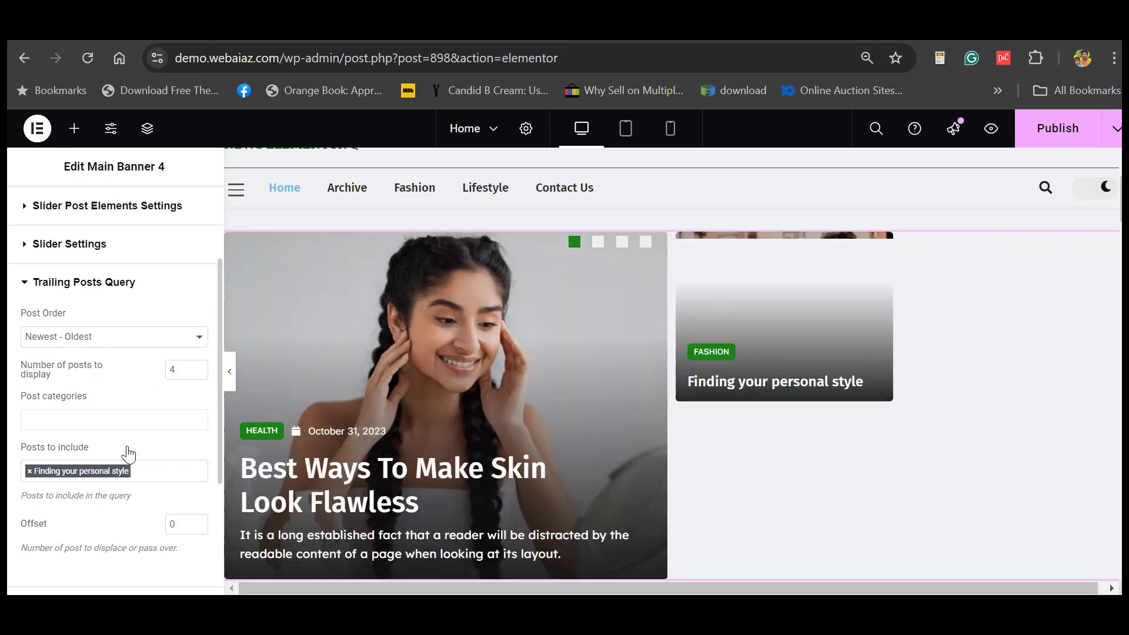
pyautogui.click(156, 471)
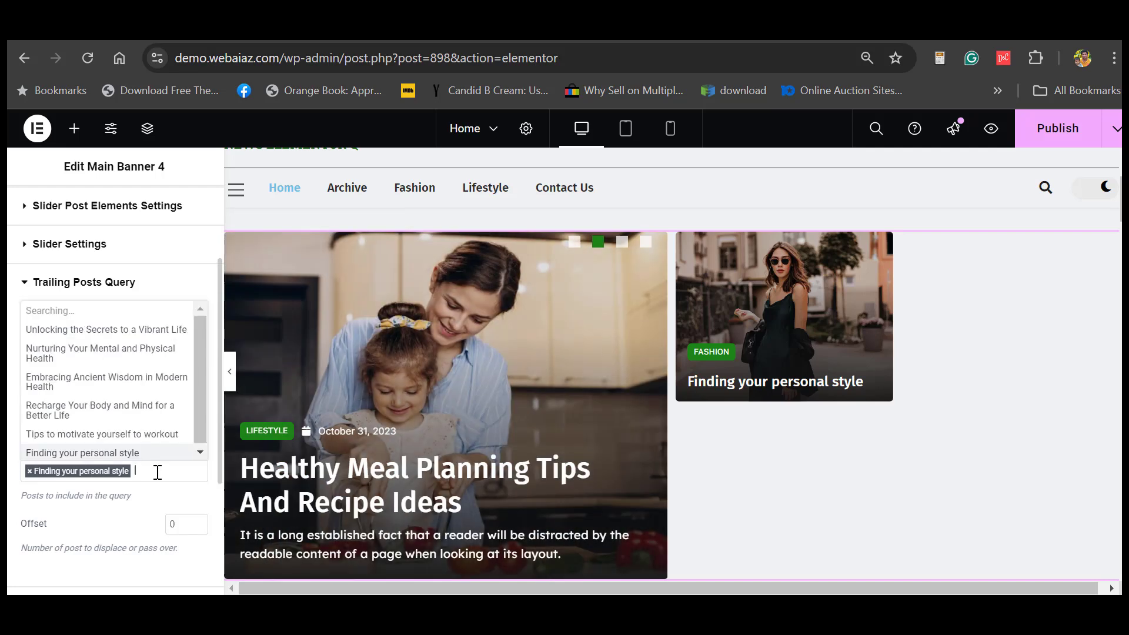
pyautogui.click(90, 405)
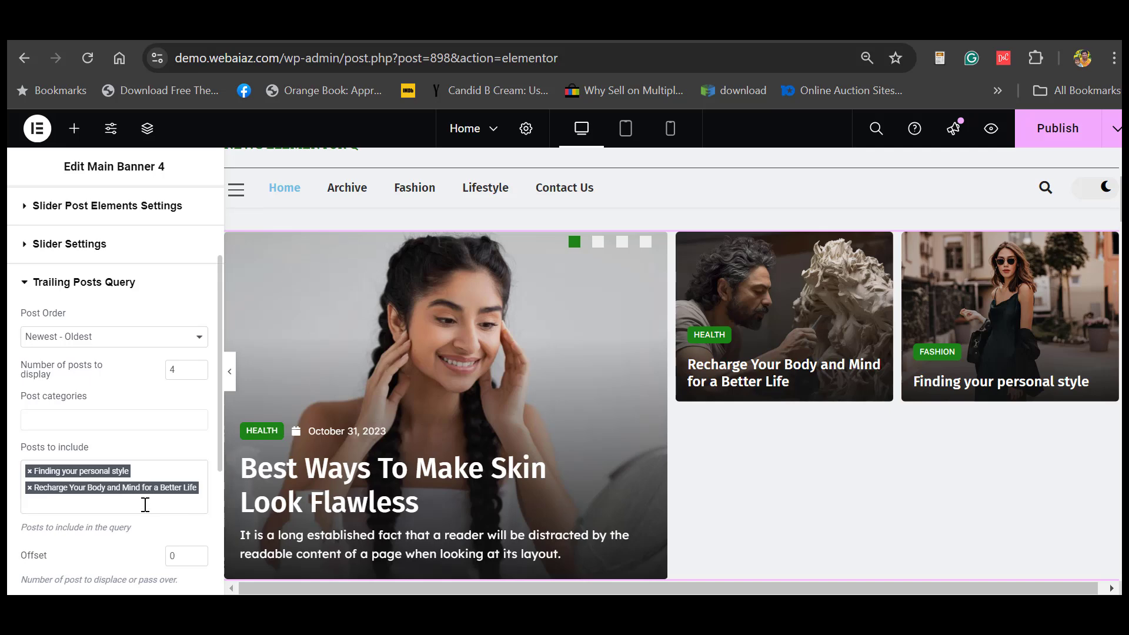
# - Include the posts "Nurturing Your Mental and Physical Health" and "Embracing Ancient Wisdom in Modern Health" in the banner's trailing posts query
pyautogui.click(145, 505)
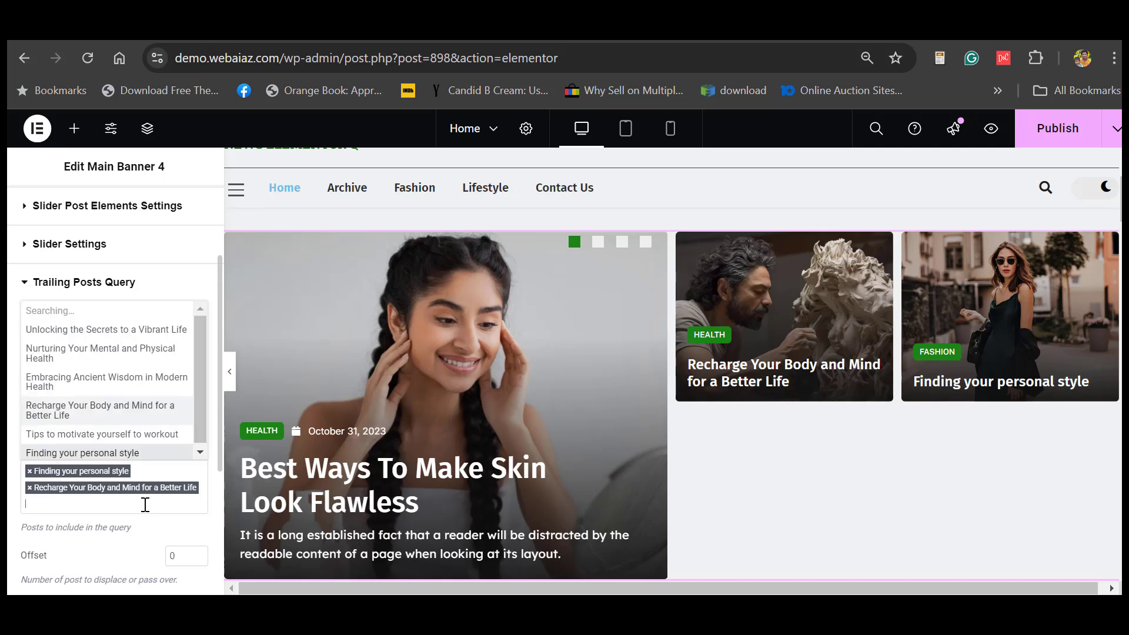
pyautogui.click(101, 353)
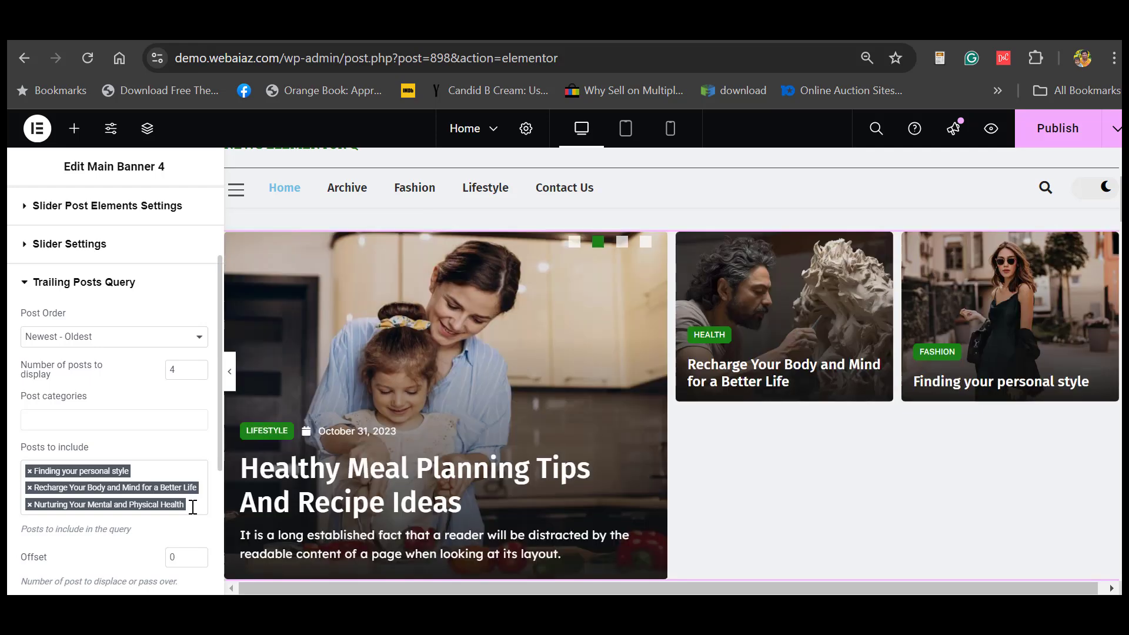
pyautogui.click(192, 507)
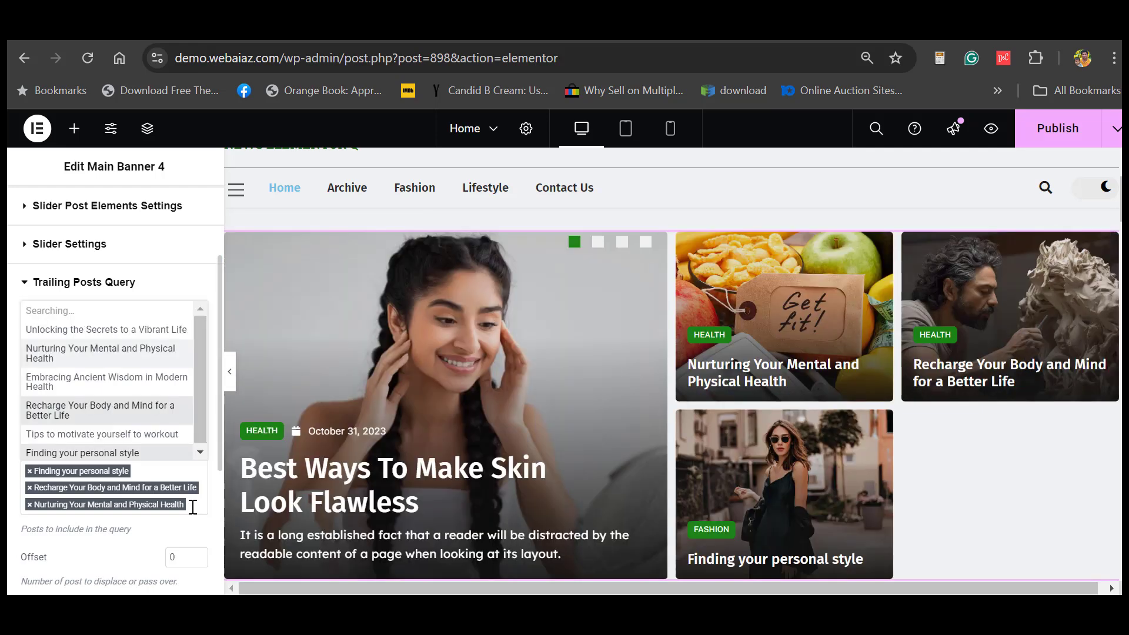
pyautogui.click(109, 380)
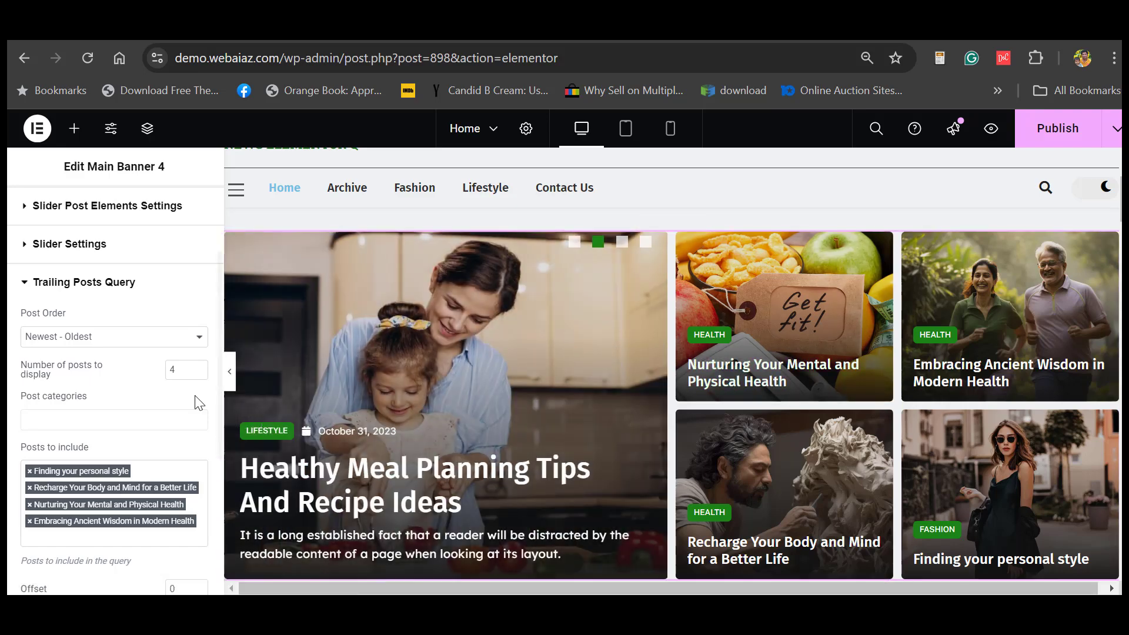
# - Review the main banner's trailing posts elements, animation and image settings
pyautogui.scroll(-5, 213, 422)
pyautogui.click(107, 402)
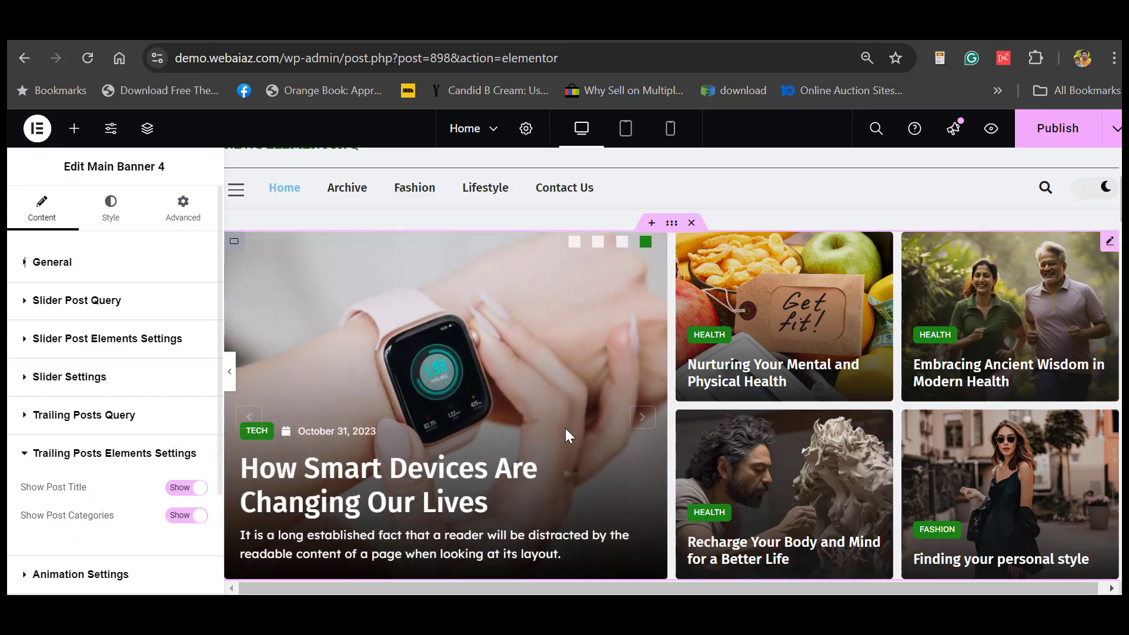
pyautogui.scroll(-2, 118, 447)
pyautogui.click(94, 486)
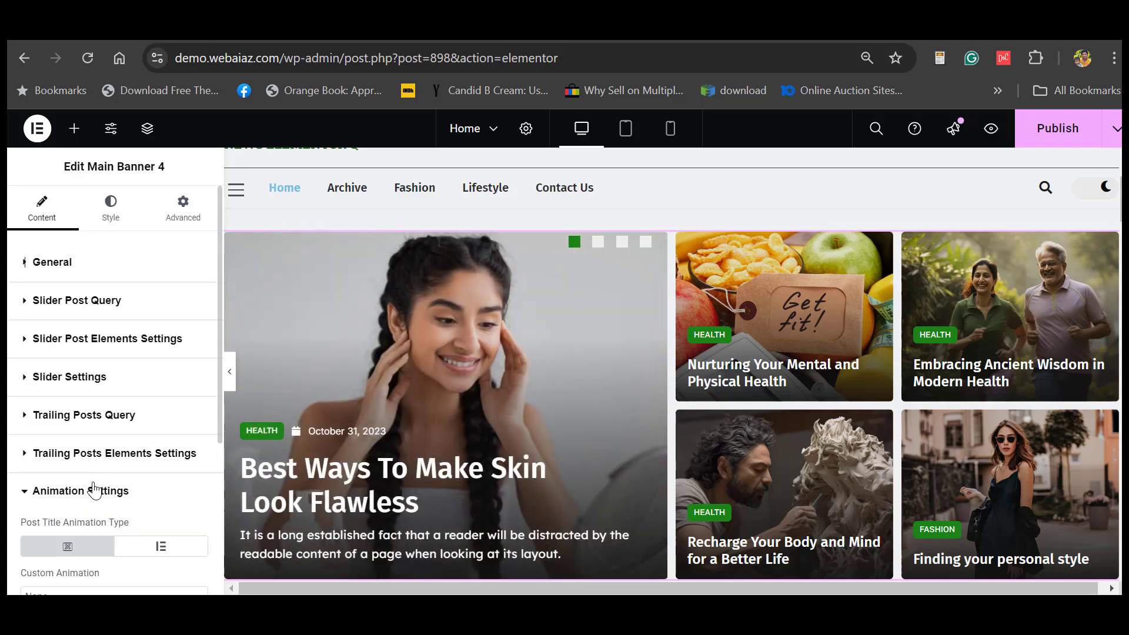
pyautogui.scroll(-3, 61, 549)
pyautogui.click(60, 535)
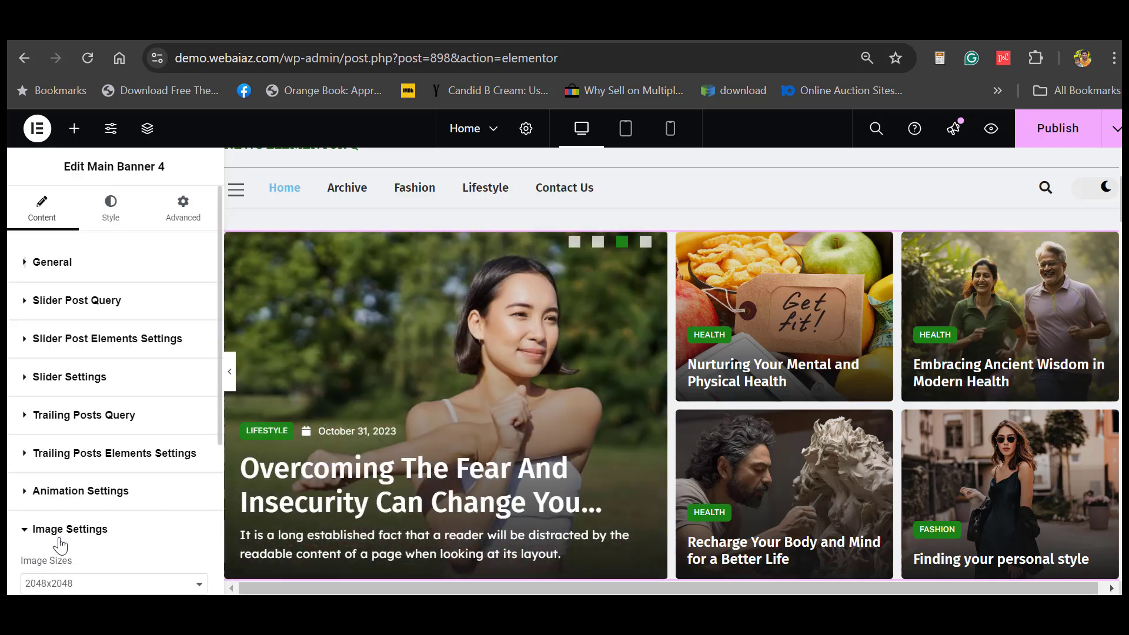
pyautogui.scroll(-4, 167, 535)
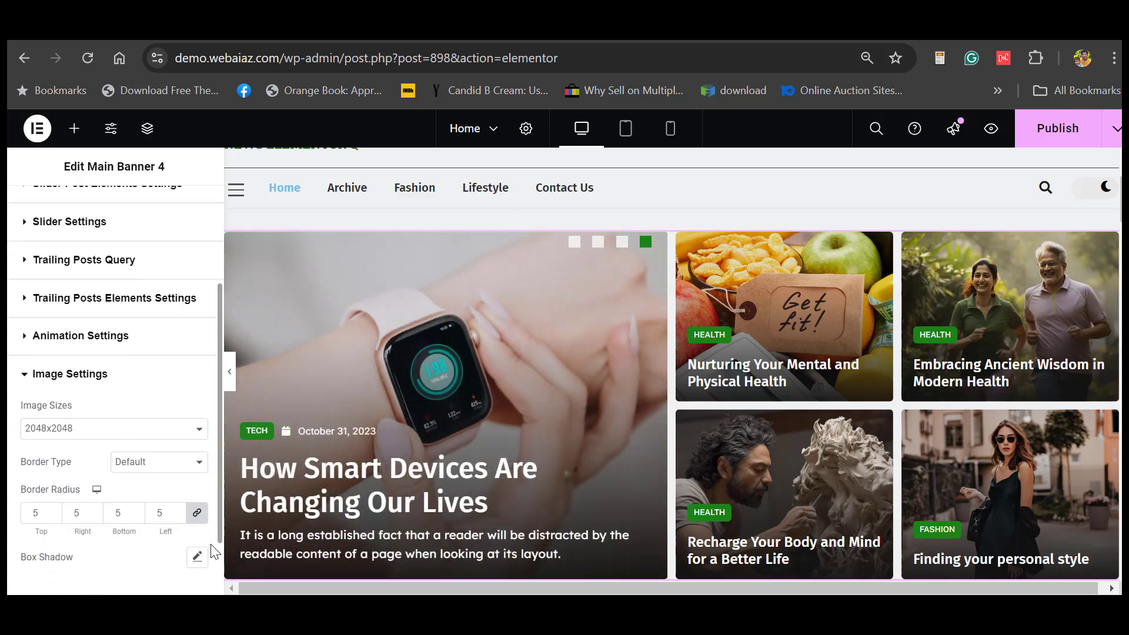
pyautogui.scroll(-1, 209, 568)
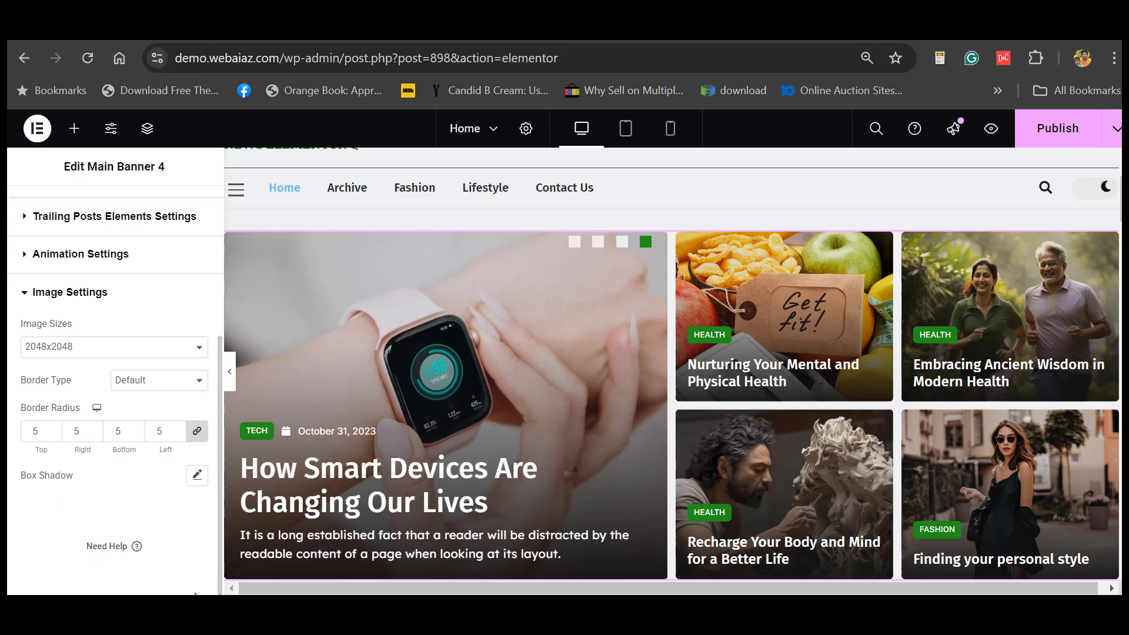
# - Open the News List below the main banner for editing and check its available skins
pyautogui.scroll(-6, 673, 364)
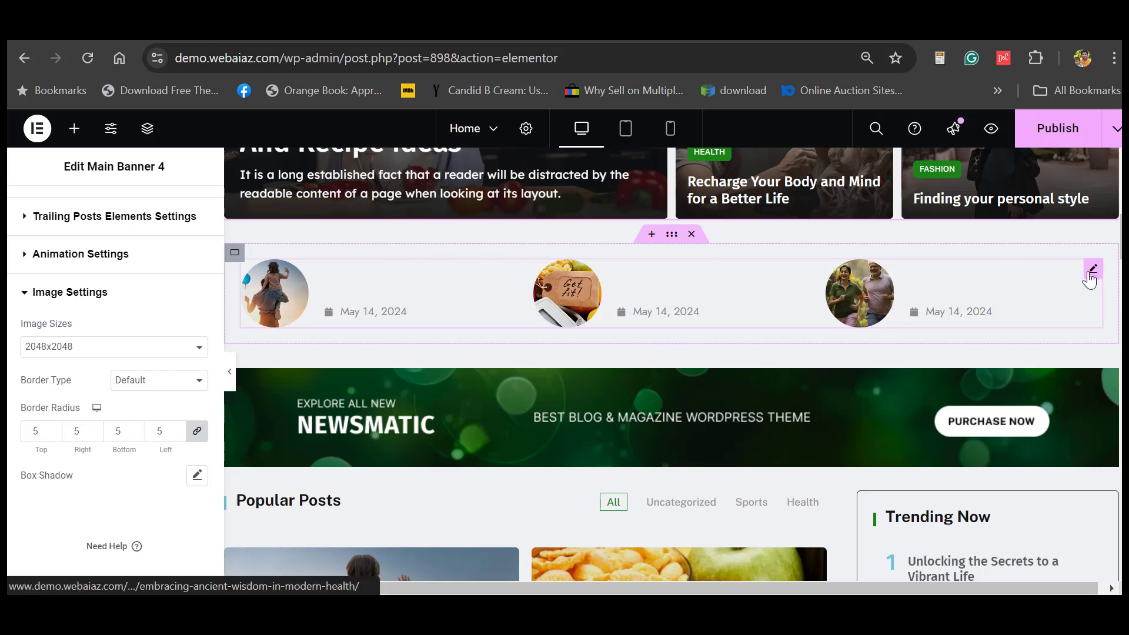
pyautogui.click(1089, 275)
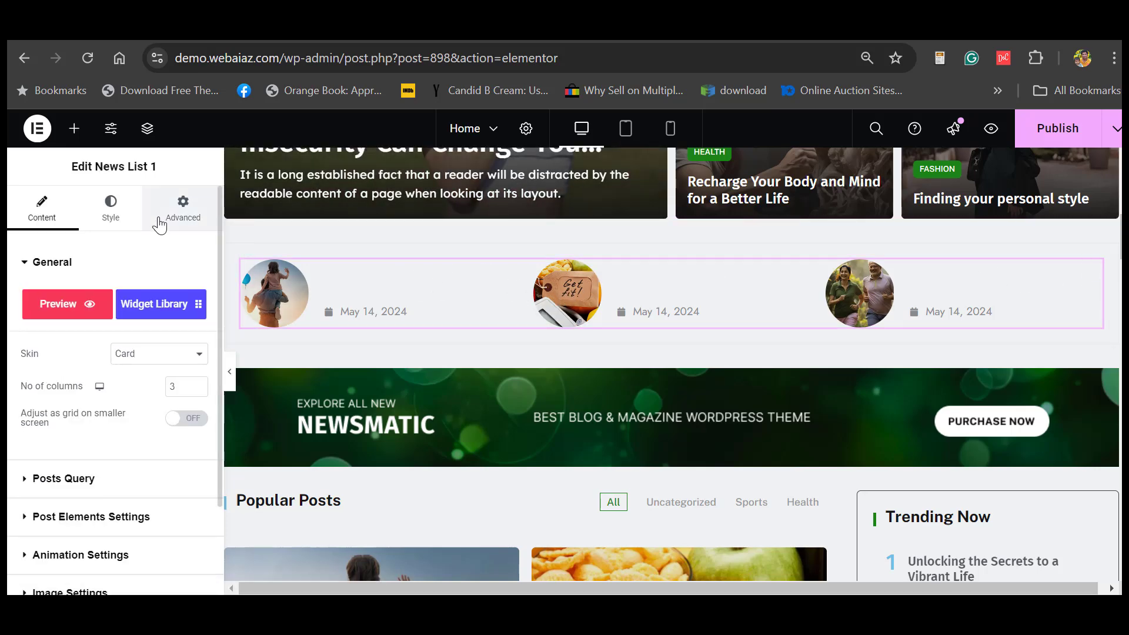
pyautogui.click(170, 358)
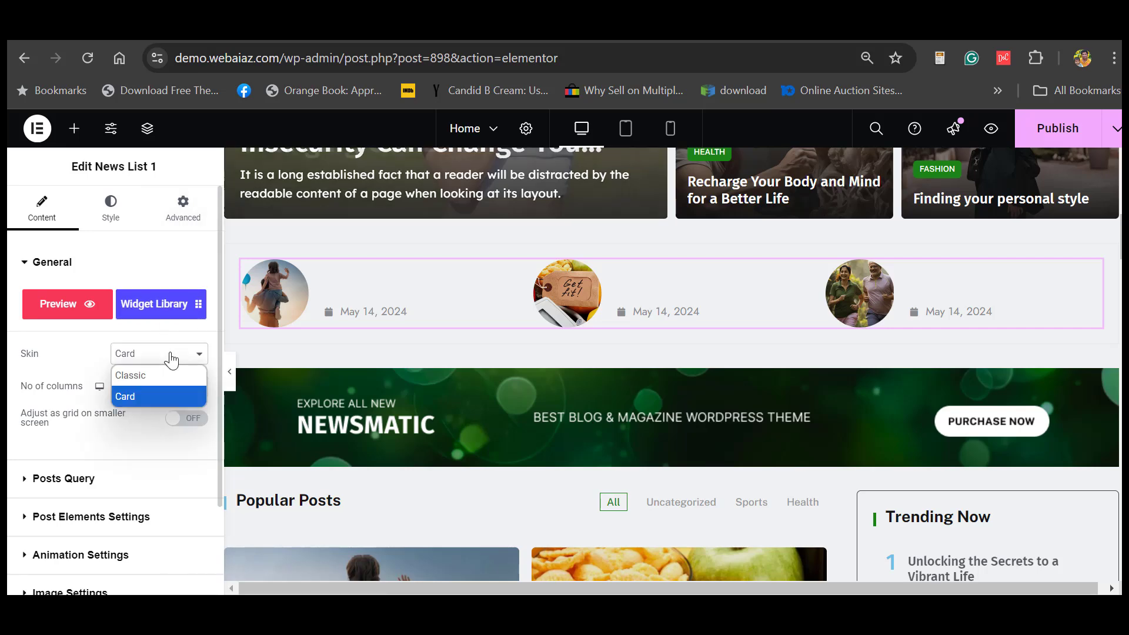
pyautogui.click(171, 360)
# - Add the sports, lifestyle and fashion categories to the News List's posts query
pyautogui.click(71, 479)
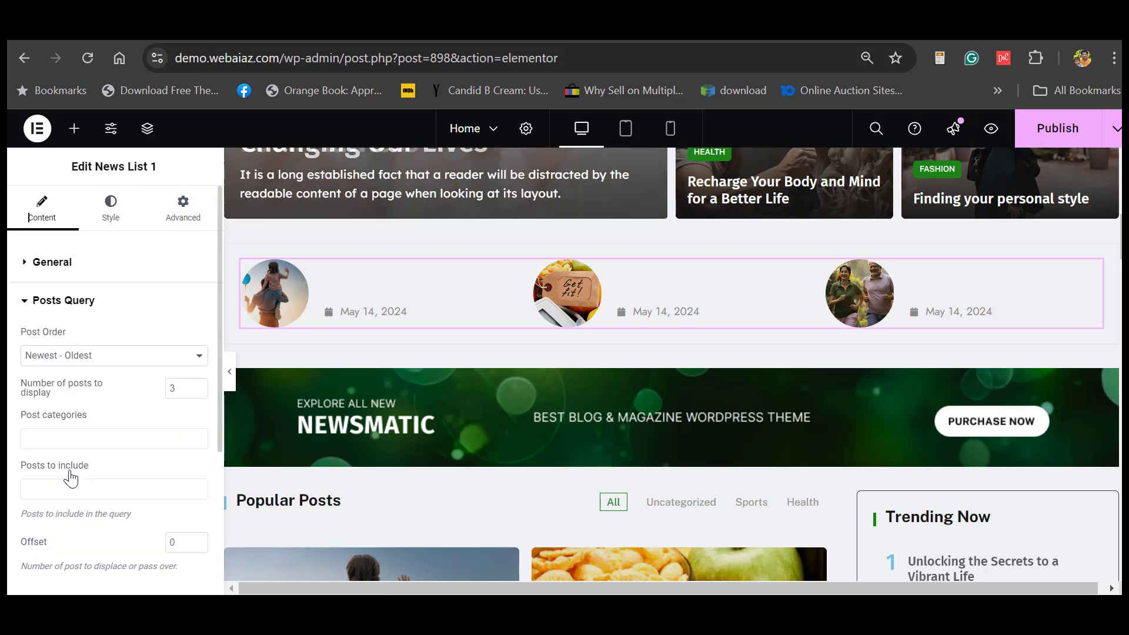
pyautogui.click(132, 430)
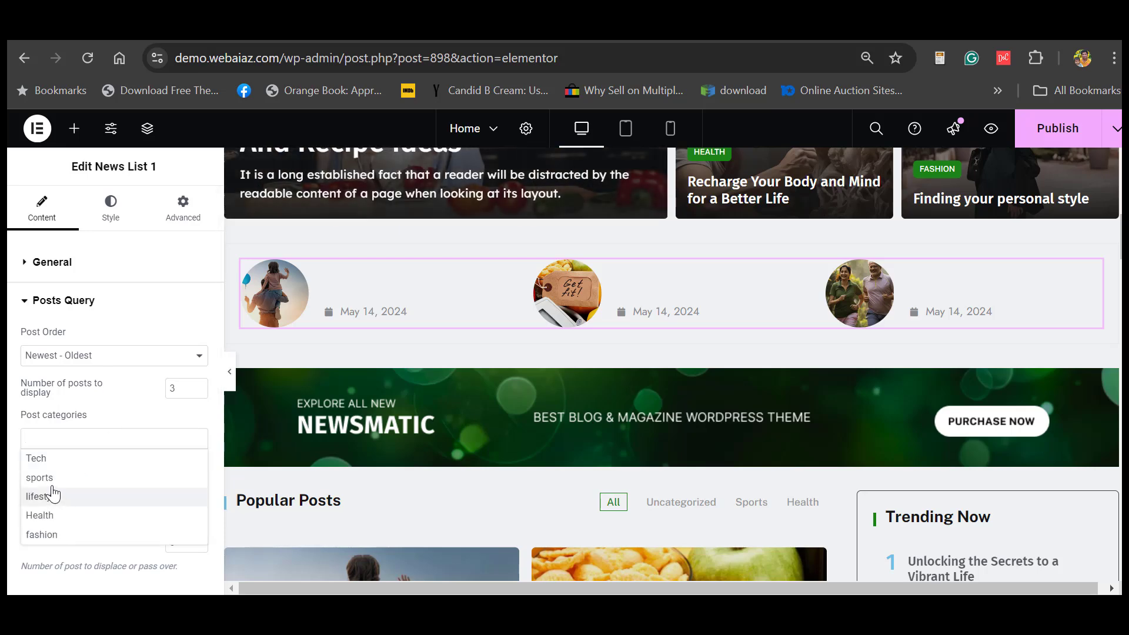
pyautogui.click(48, 480)
pyautogui.click(81, 442)
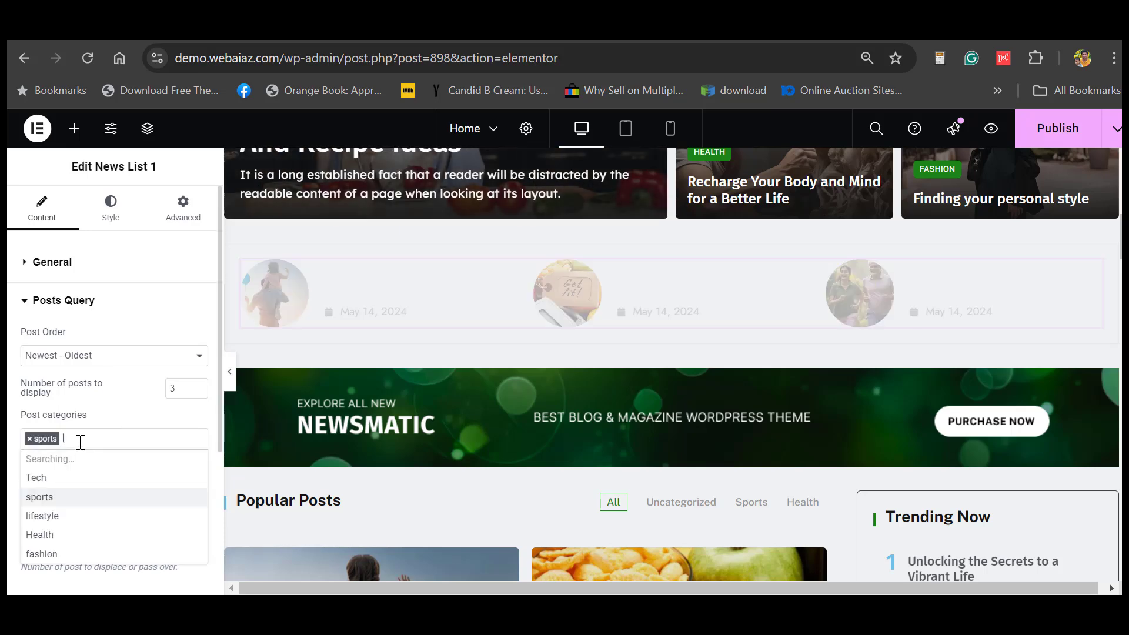
pyautogui.click(40, 515)
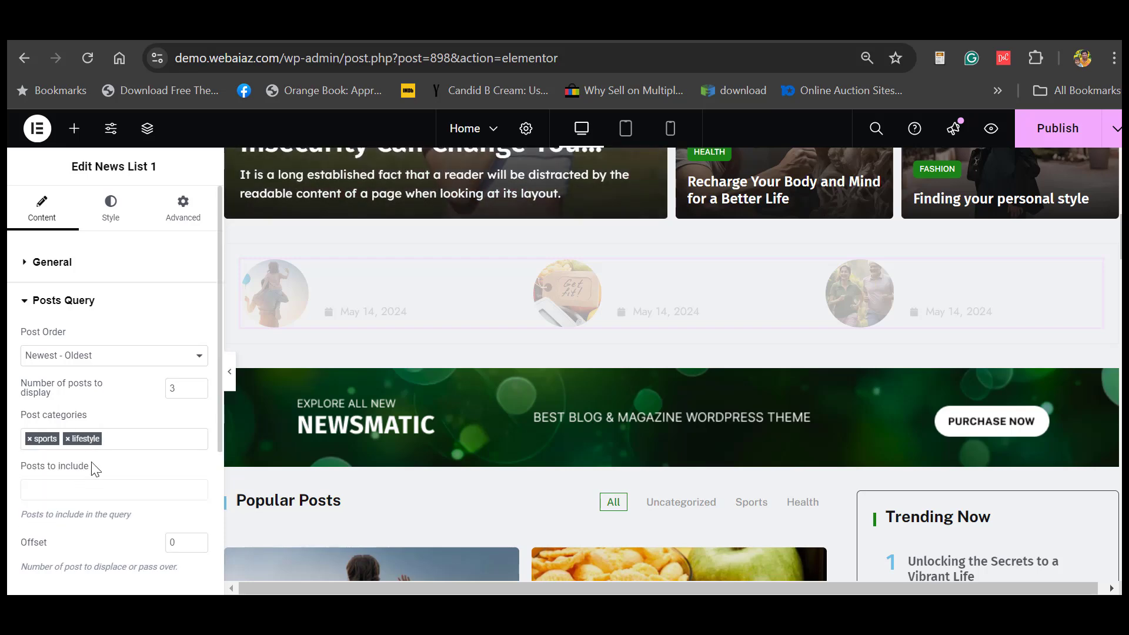
pyautogui.click(122, 441)
pyautogui.click(42, 554)
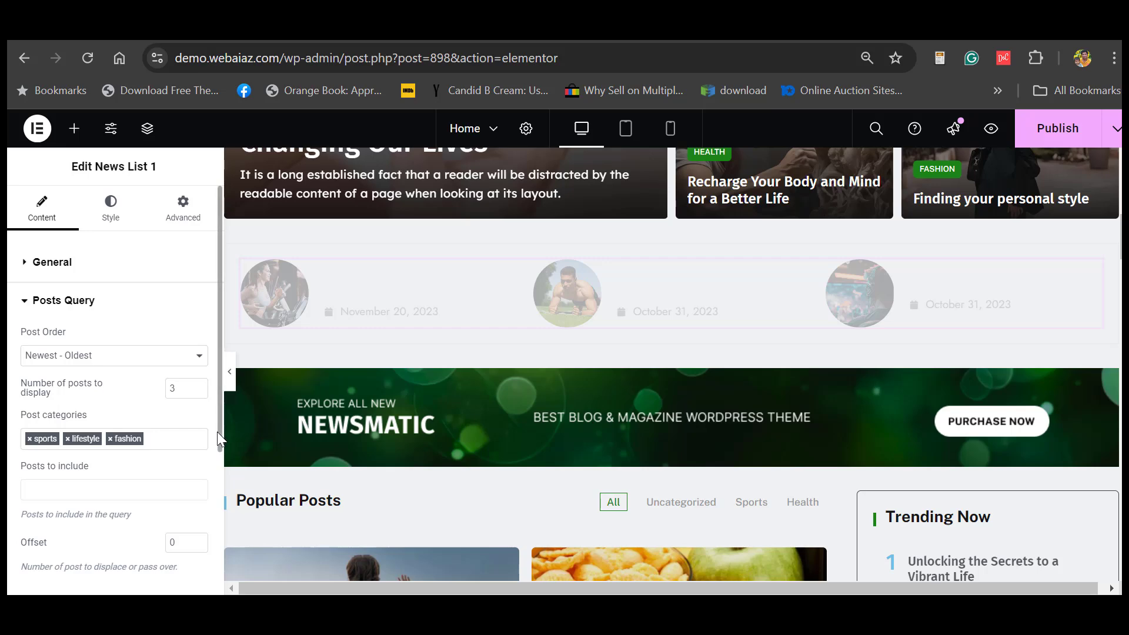
# - Try showing the post categories in the News List, hide them again and look through its other post element settings
pyautogui.moveTo(217, 431); pyautogui.dragTo(202, 553)
pyautogui.click(61, 450)
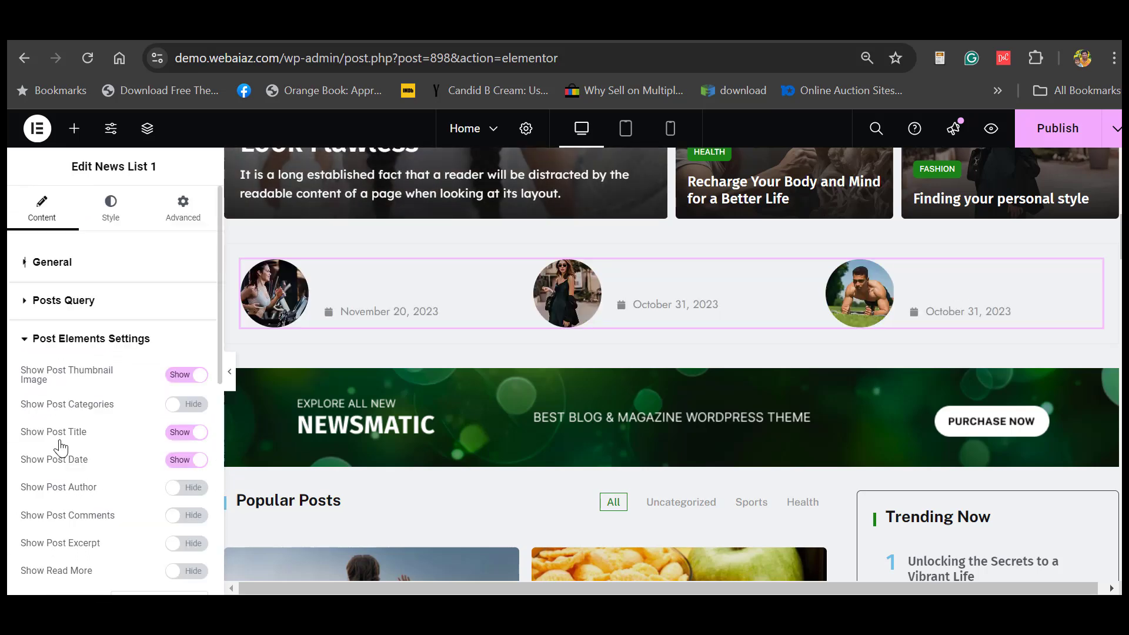
pyautogui.click(196, 412)
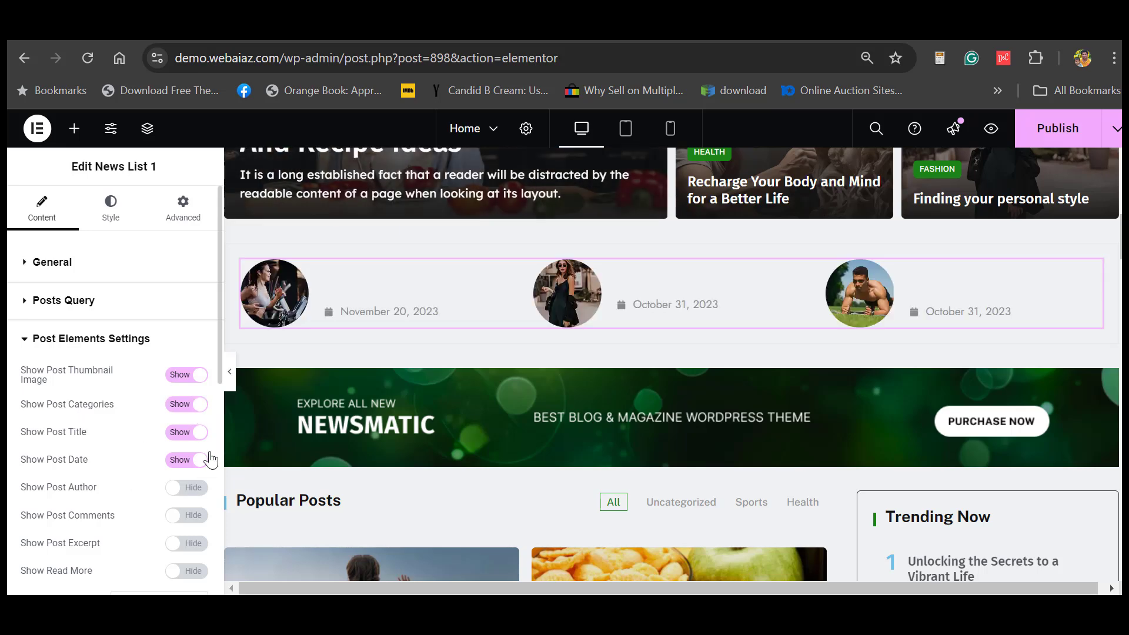
pyautogui.click(178, 407)
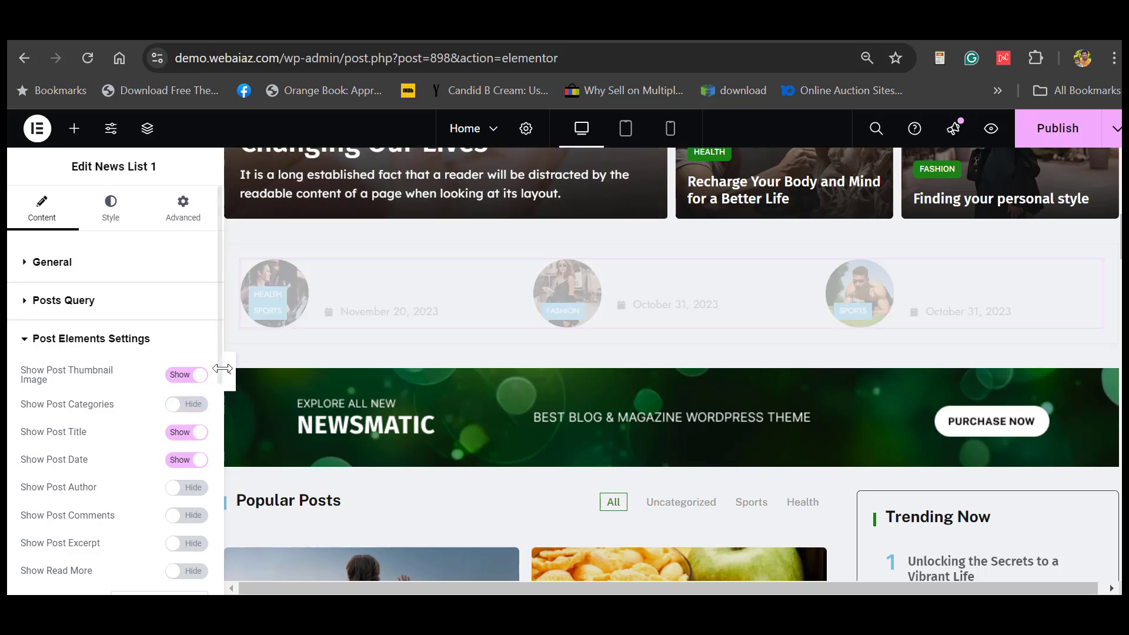
pyautogui.moveTo(217, 364); pyautogui.dragTo(218, 457)
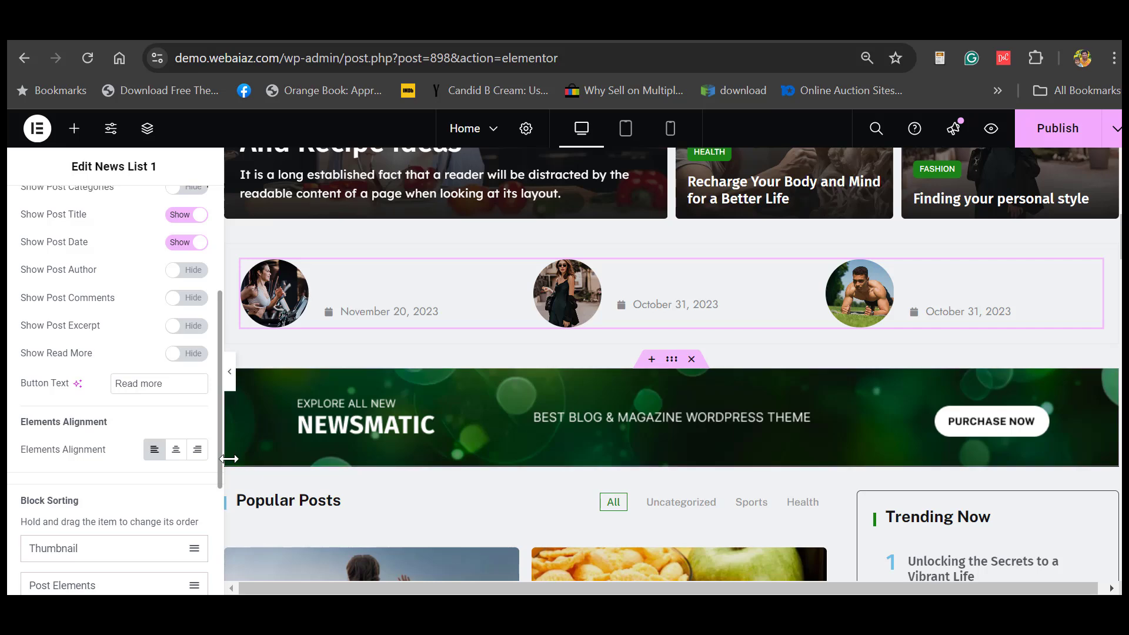
# - Open the Newsmatic promotional image for editing and look at its advanced options
pyautogui.click(660, 426)
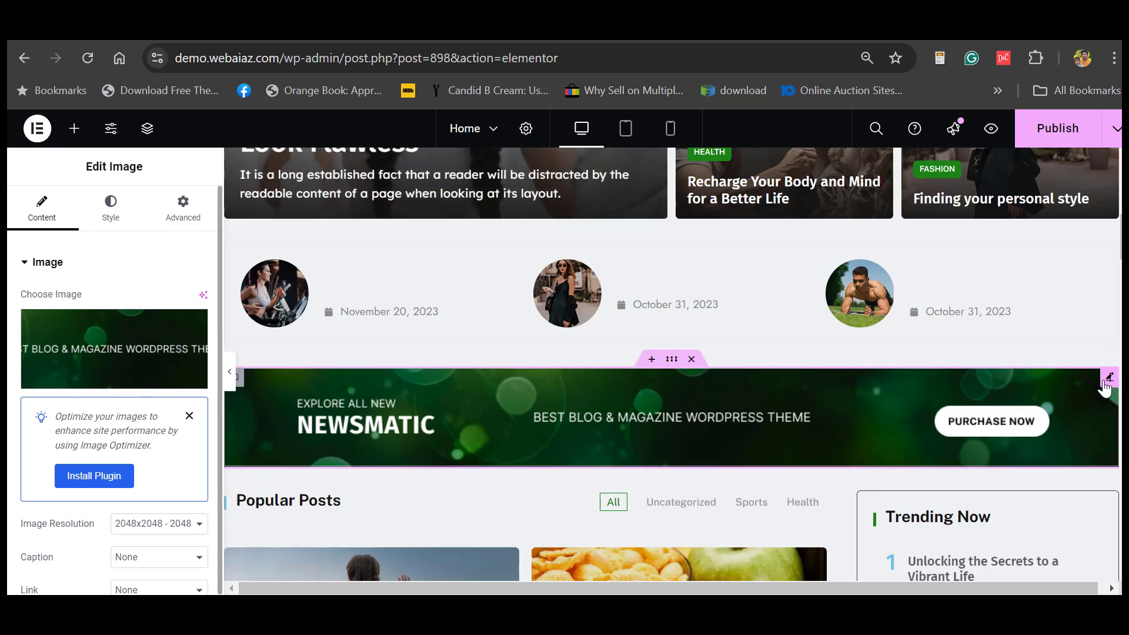
pyautogui.click(183, 209)
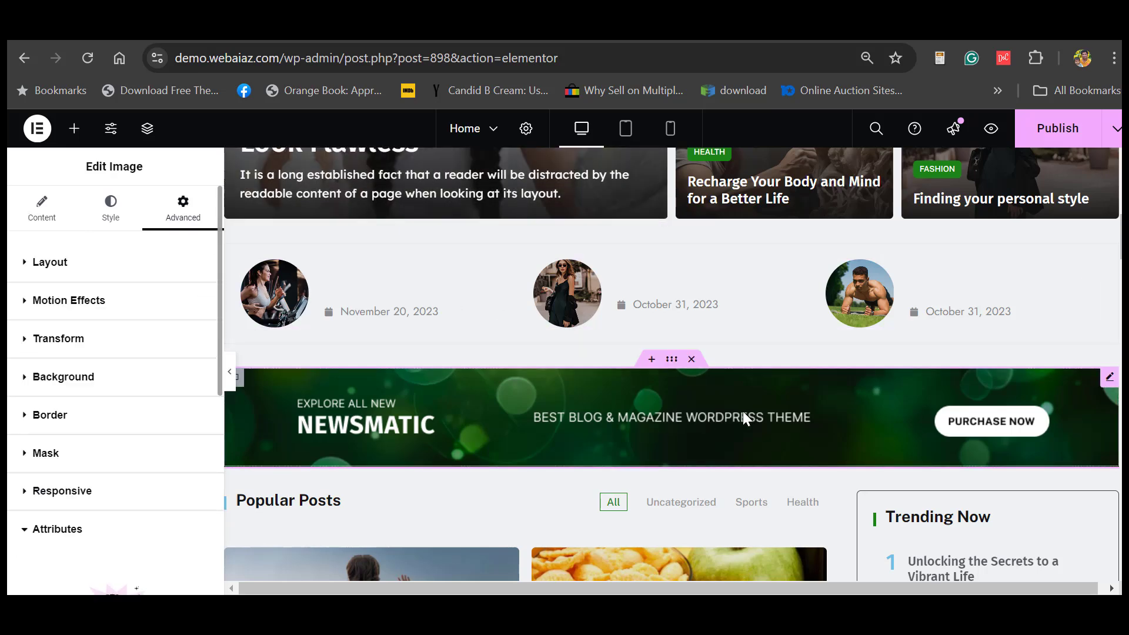
# - Try the Card skin on the Popular Posts news filter and switch it back to Classic
pyautogui.scroll(-5, 336, 230)
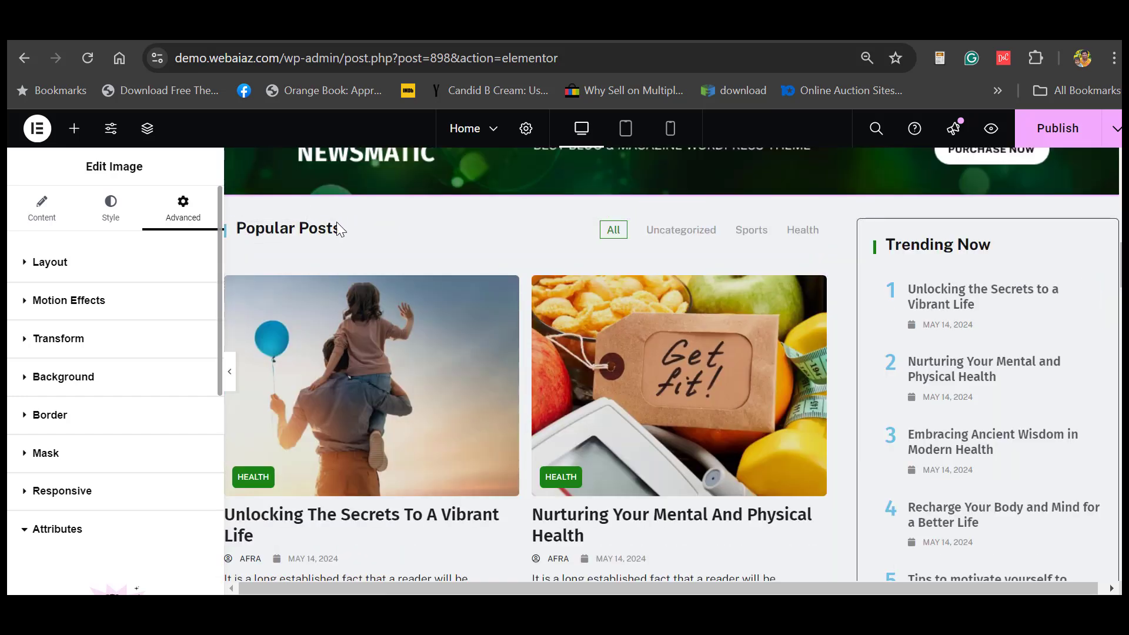
pyautogui.click(347, 233)
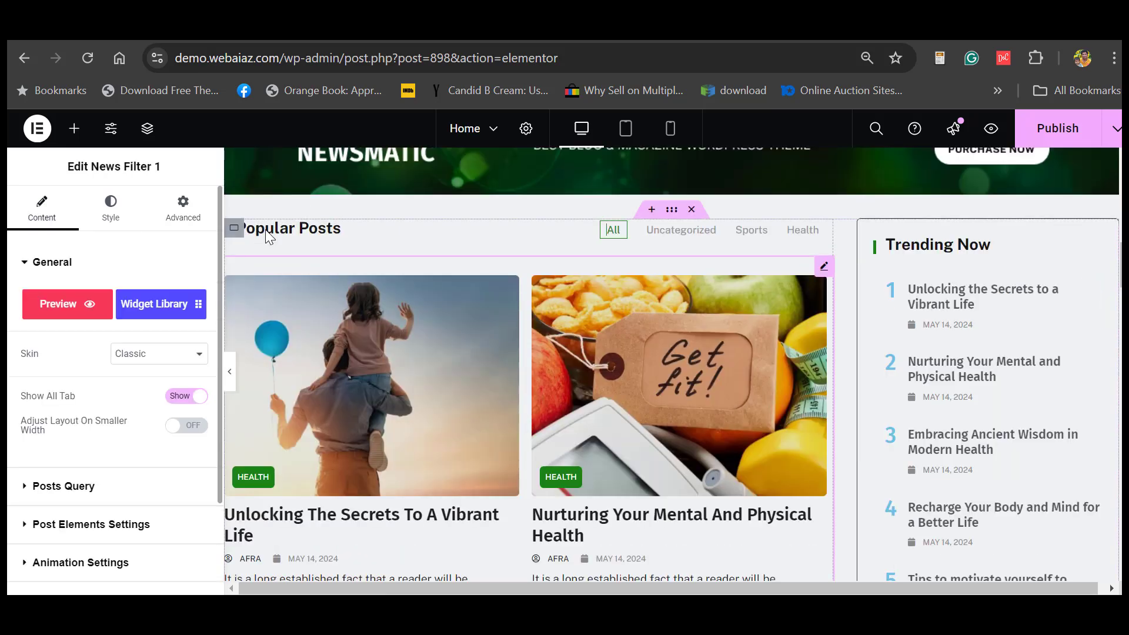
pyautogui.doubleClick(653, 232)
pyautogui.click(184, 355)
pyautogui.click(139, 396)
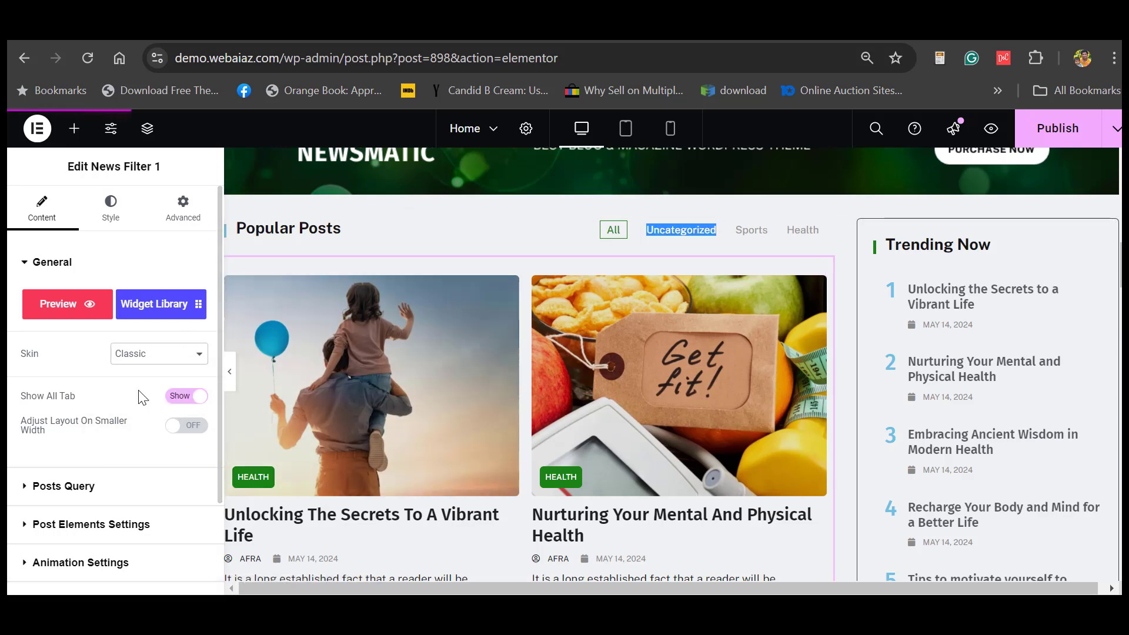
pyautogui.click(146, 354)
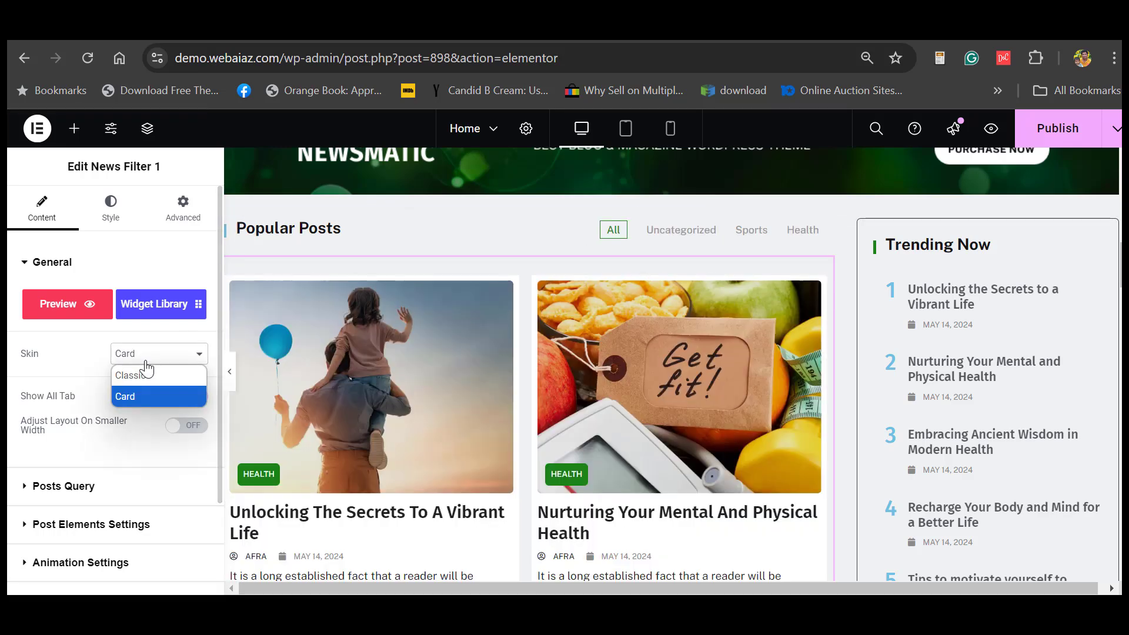
pyautogui.click(139, 373)
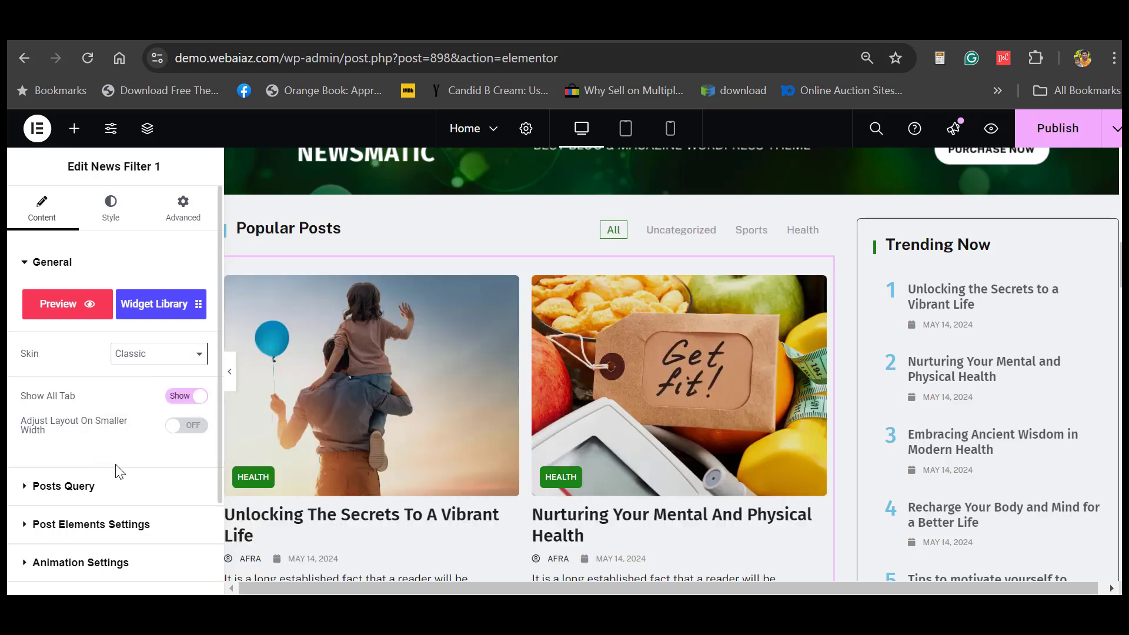
# - Add the lifestyle and Tech categories to the Popular Posts filter's posts query
pyautogui.click(108, 488)
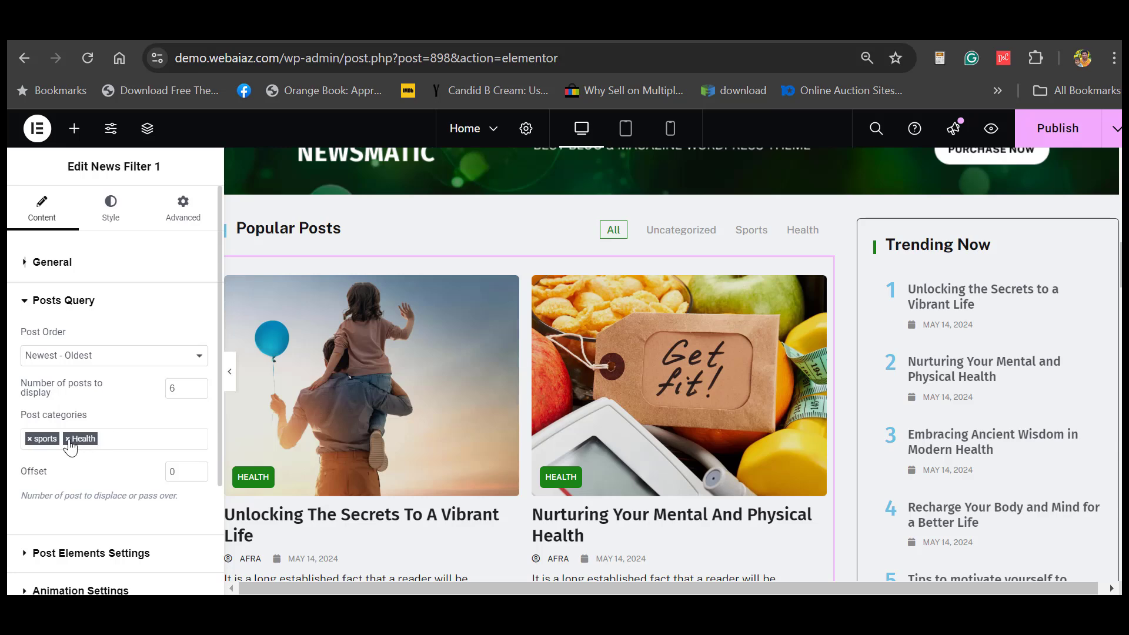
pyautogui.click(120, 437)
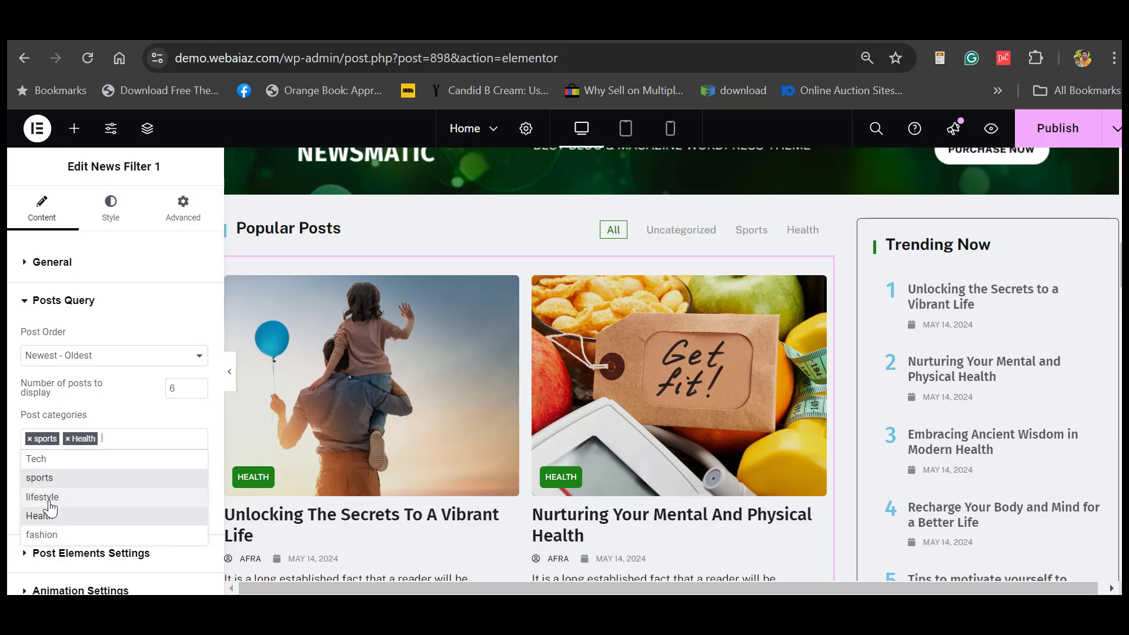
pyautogui.click(42, 498)
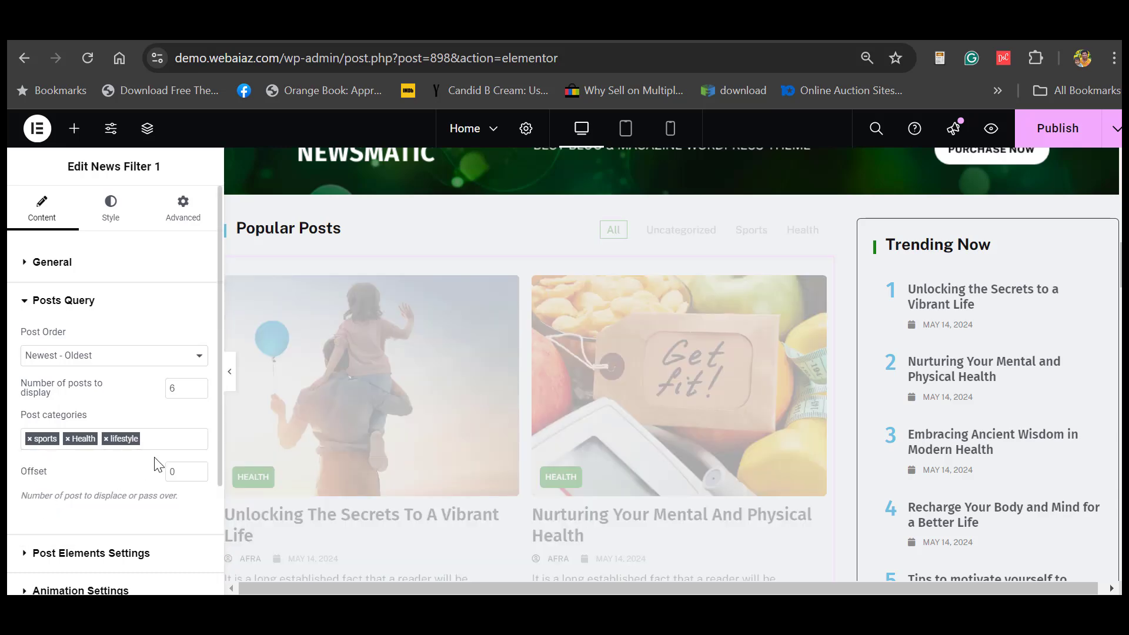
pyautogui.click(155, 445)
pyautogui.click(42, 477)
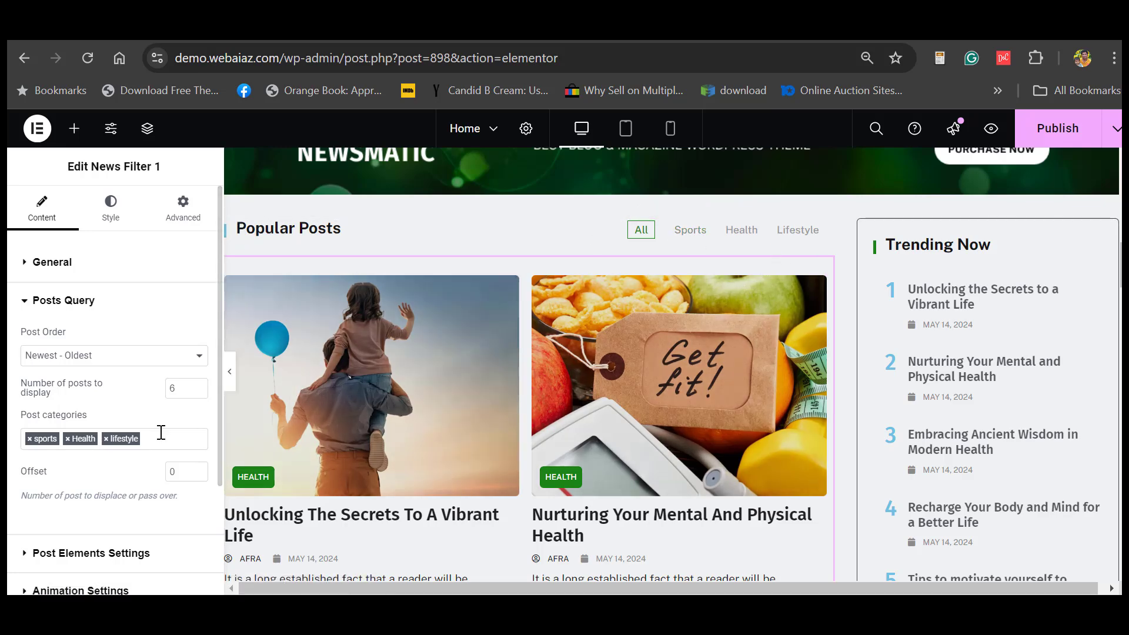
# - Review the Popular Posts filter's post elements and alignment settings
pyautogui.scroll(-3, 171, 453)
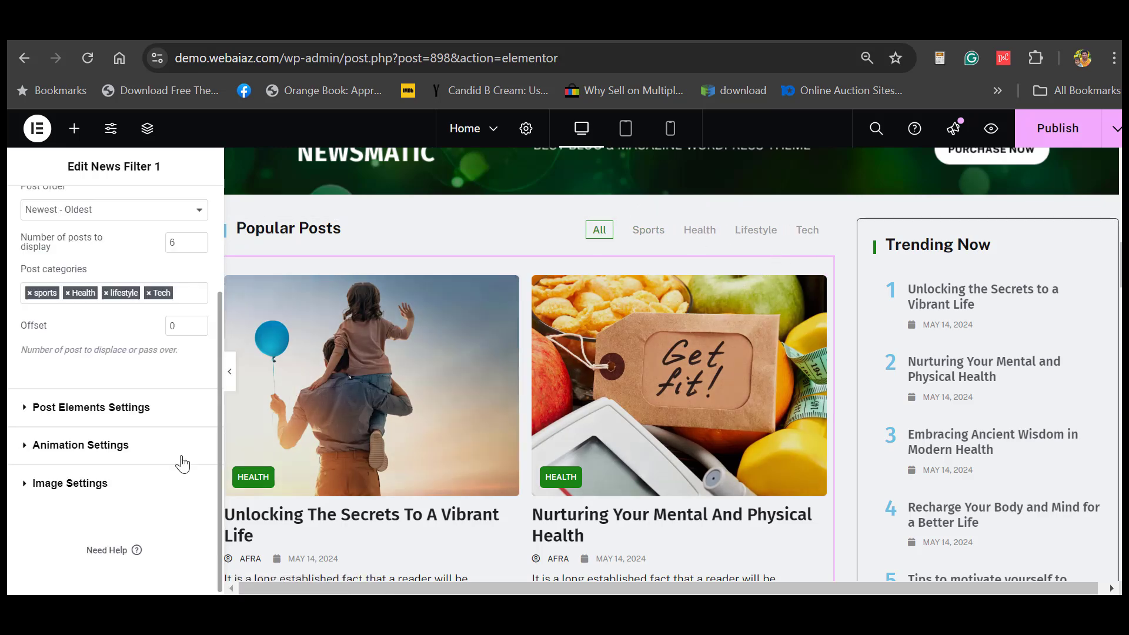
pyautogui.click(61, 411)
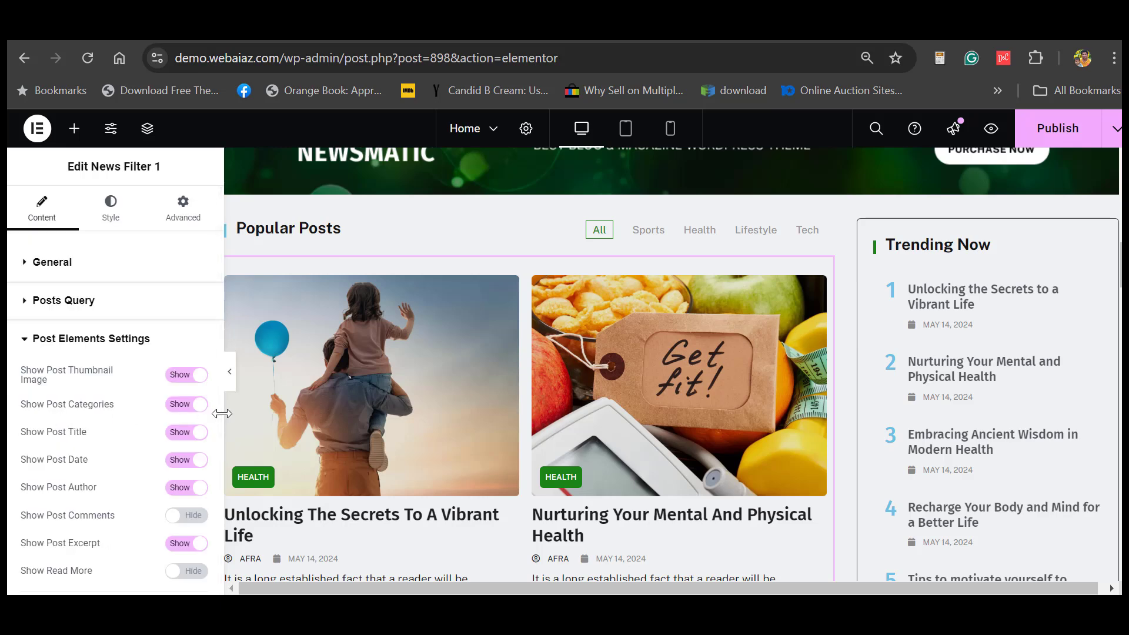
pyautogui.scroll(-3, 218, 414)
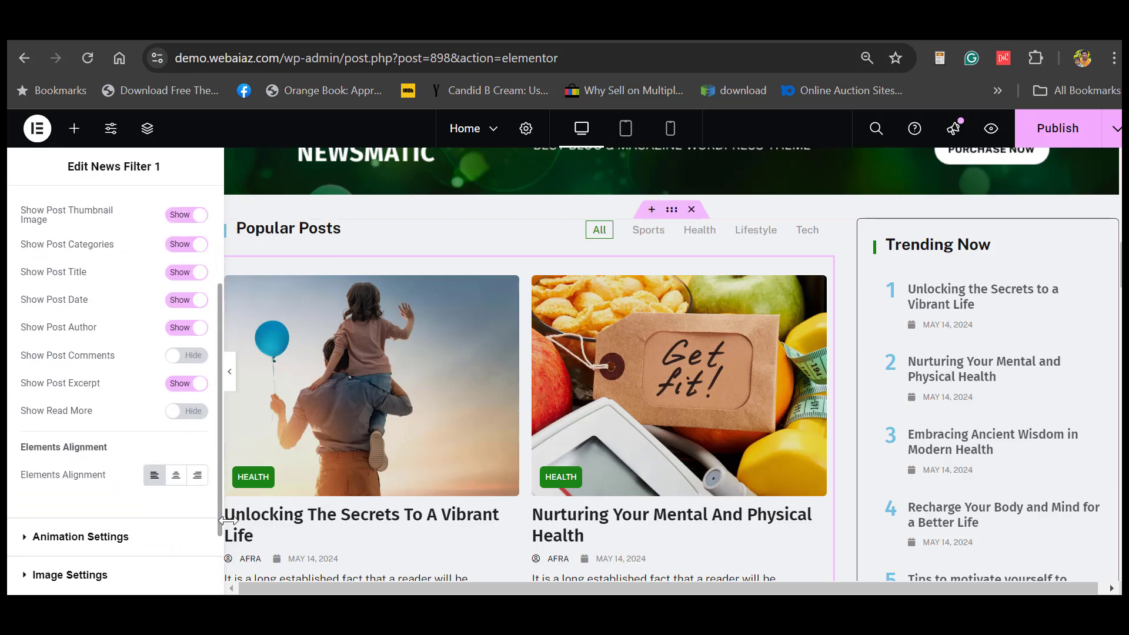
# - Open the Trending Now heading for editing and review its heading text and available HTML tags
pyautogui.scroll(-2, 55, 575)
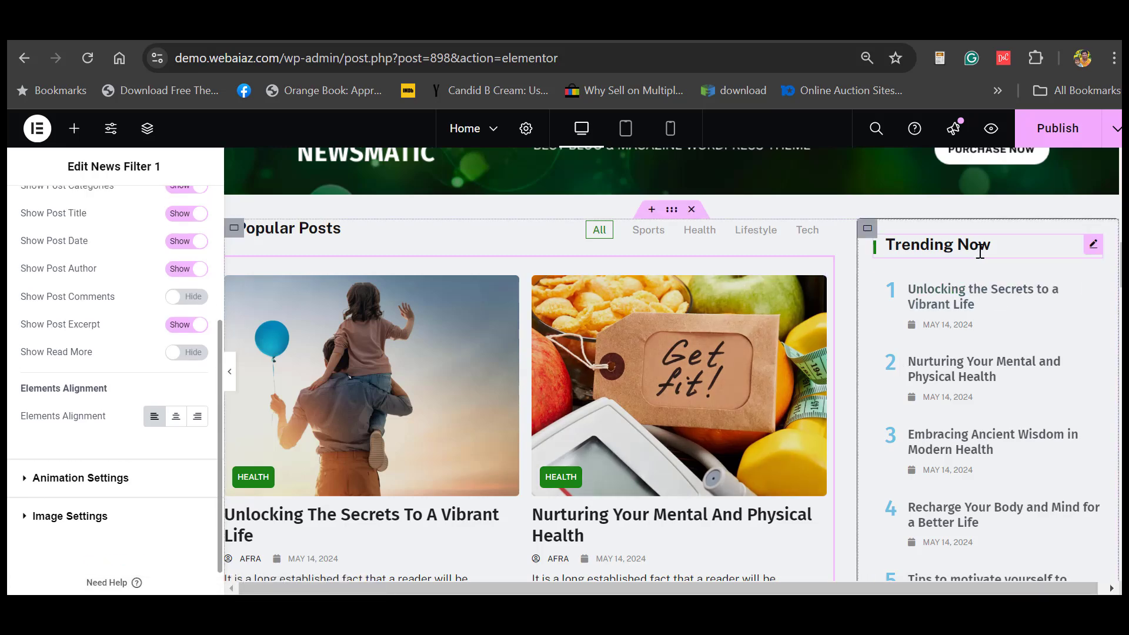
pyautogui.click(980, 250)
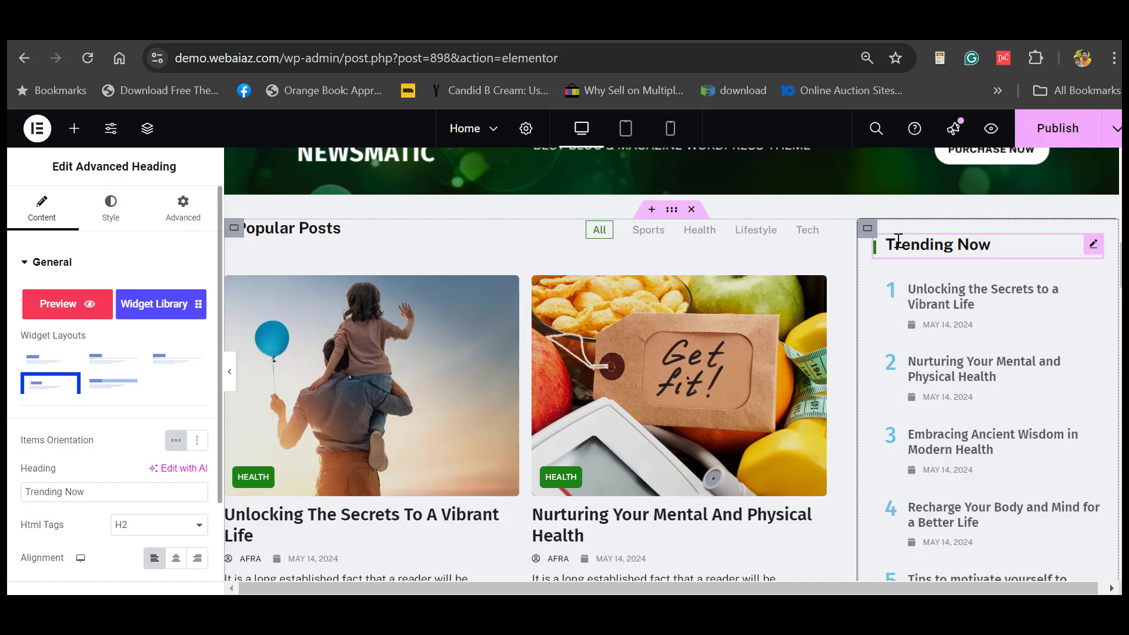
pyautogui.scroll(-2, 133, 492)
pyautogui.scroll(1, 121, 421)
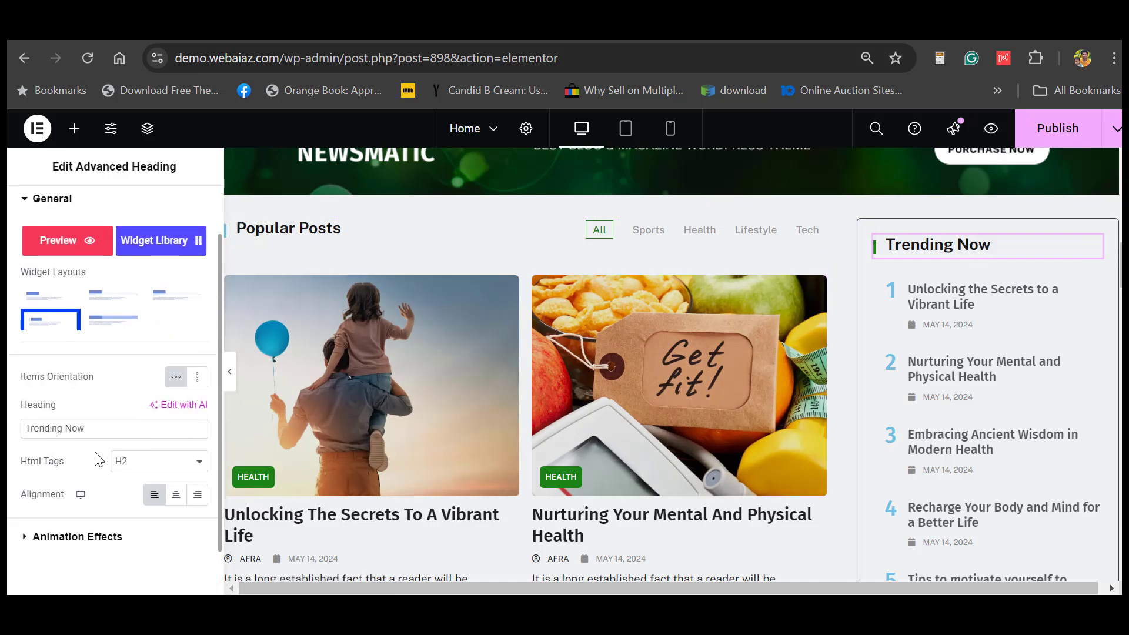
pyautogui.scroll(1, 99, 460)
pyautogui.moveTo(84, 444); pyautogui.dragTo(8, 450)
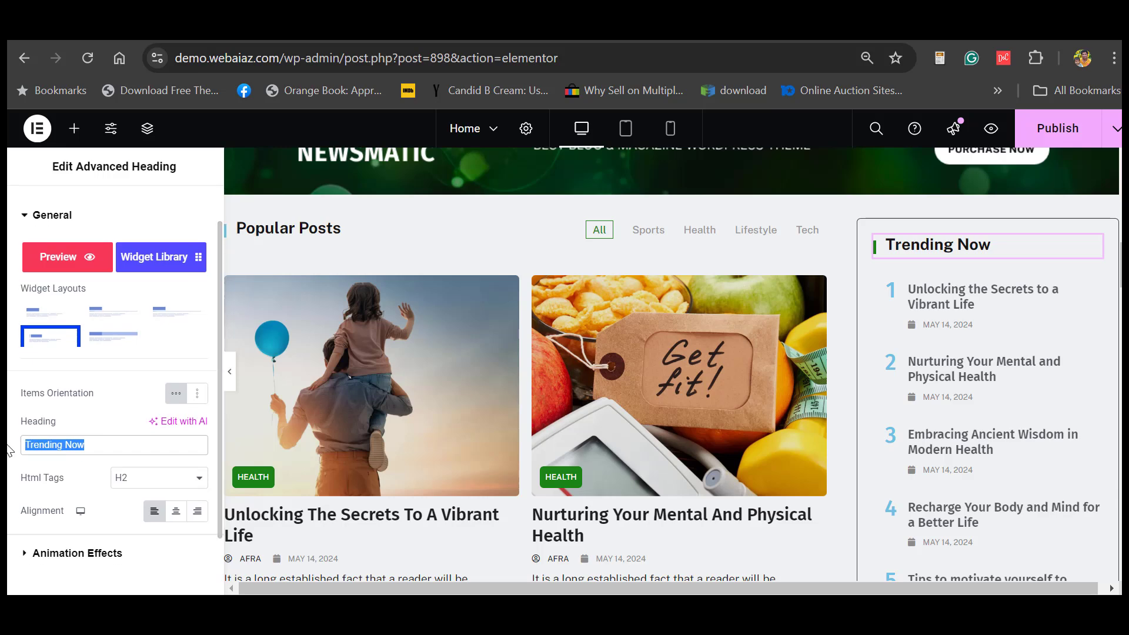
pyautogui.click(189, 488)
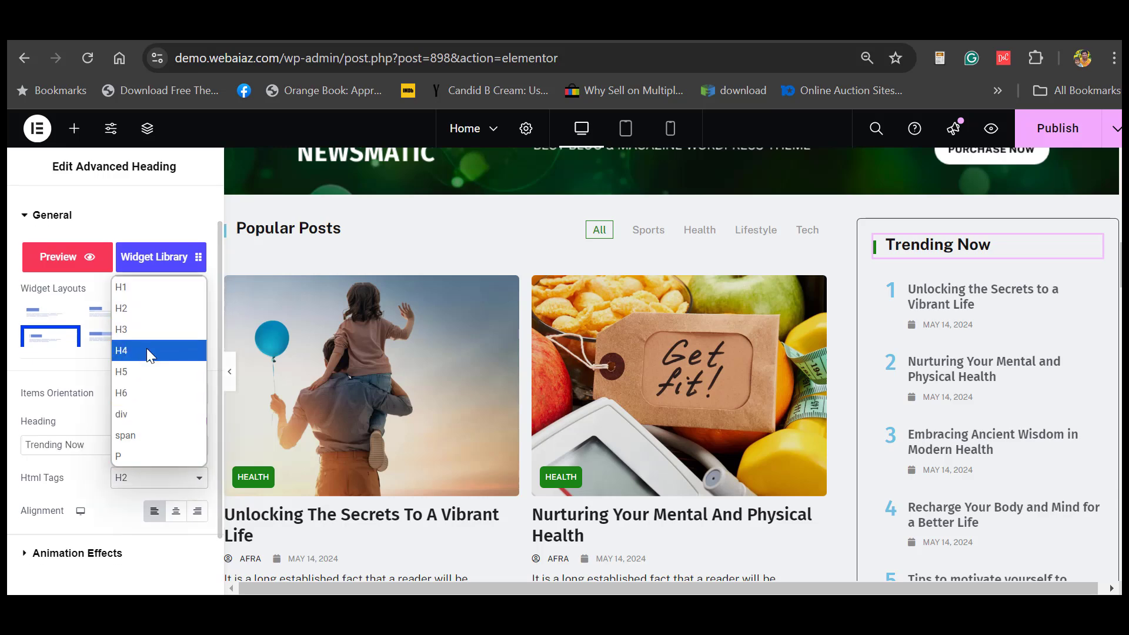
# - Set the Trending Now news grid to display 6 posts and open the promotional image below it for editing
pyautogui.click(1023, 333)
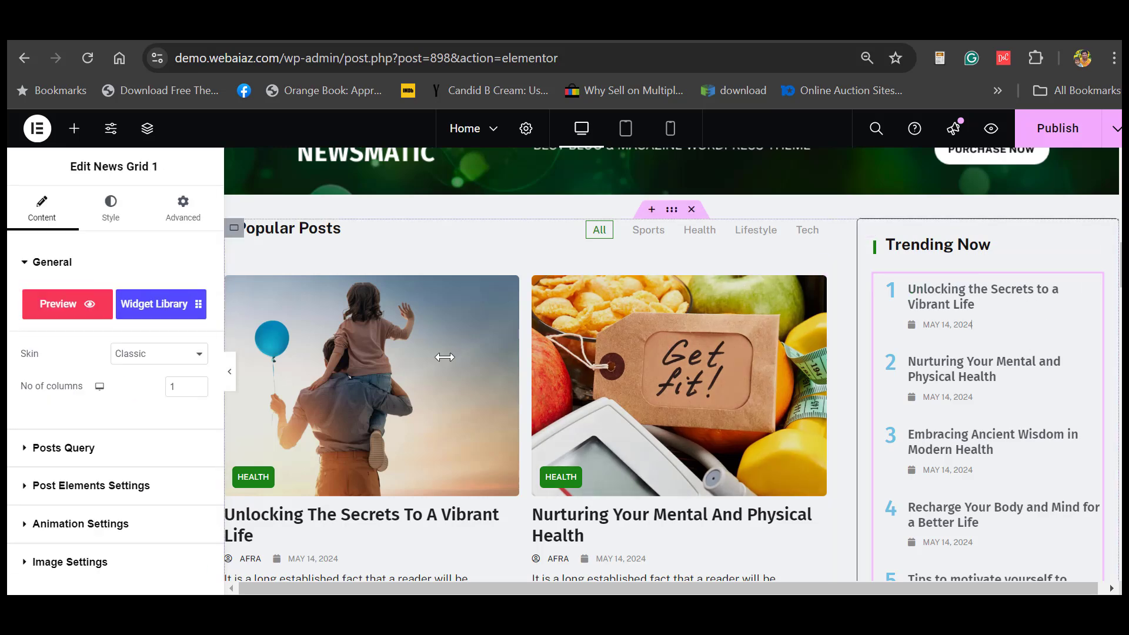
pyautogui.click(85, 448)
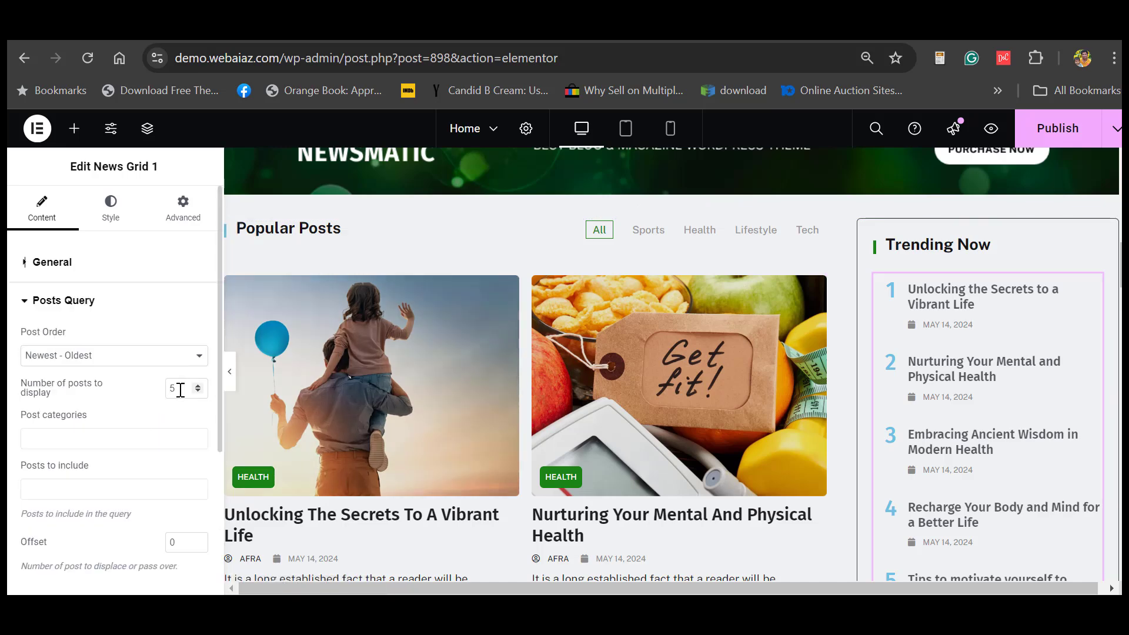
pyautogui.click(197, 384)
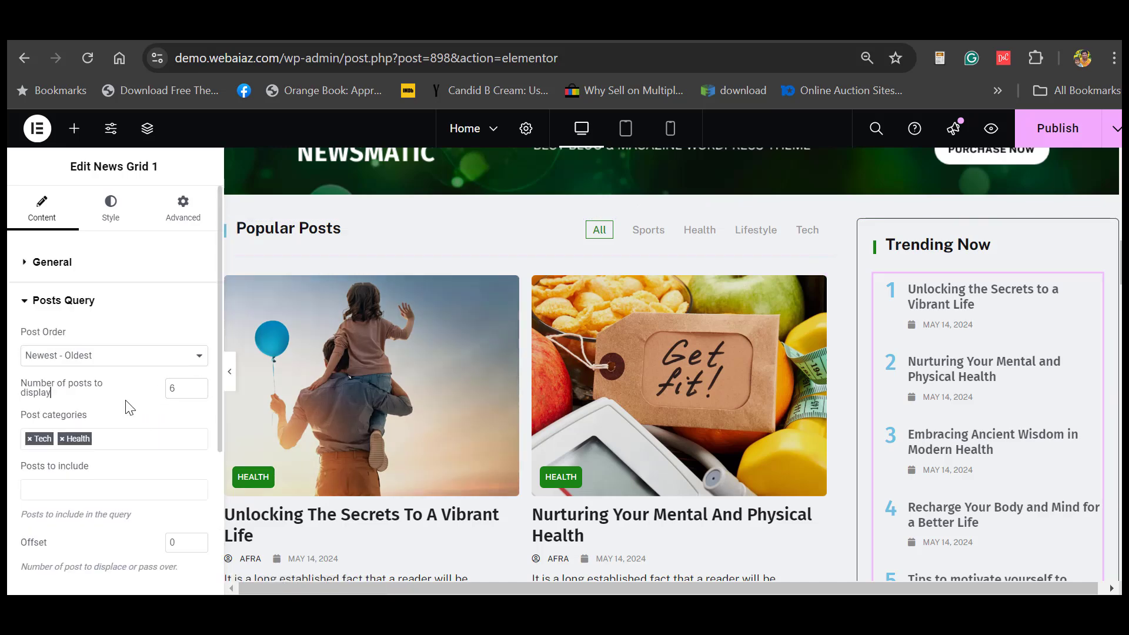
pyautogui.click(112, 442)
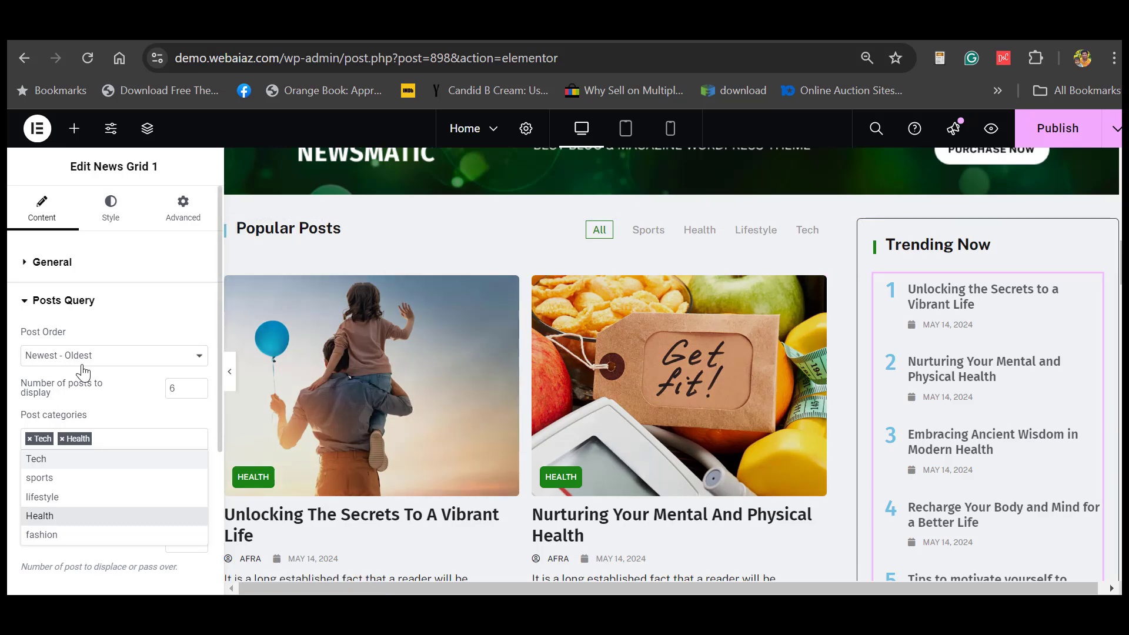
pyautogui.click(118, 383)
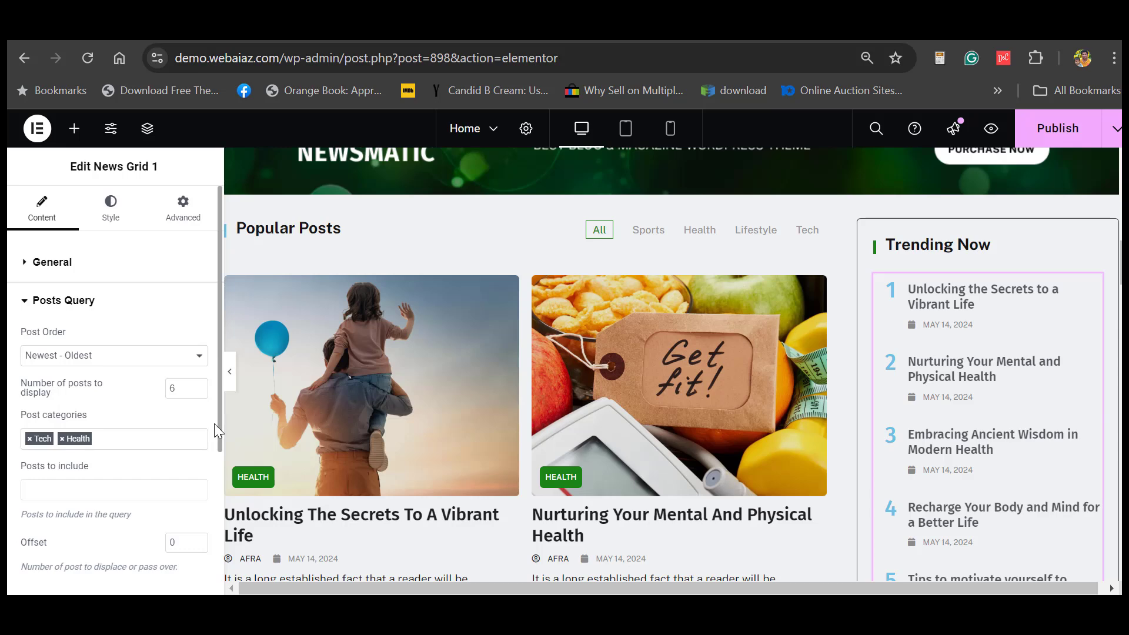
pyautogui.click(41, 483)
pyautogui.scroll(-8, 978, 385)
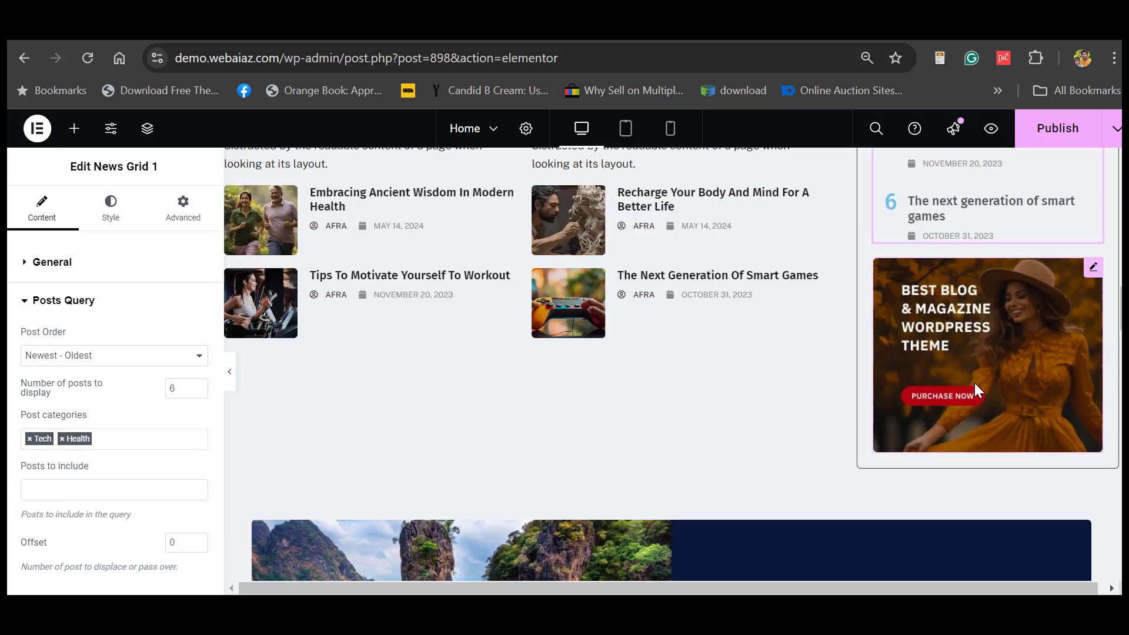
pyautogui.click(1089, 269)
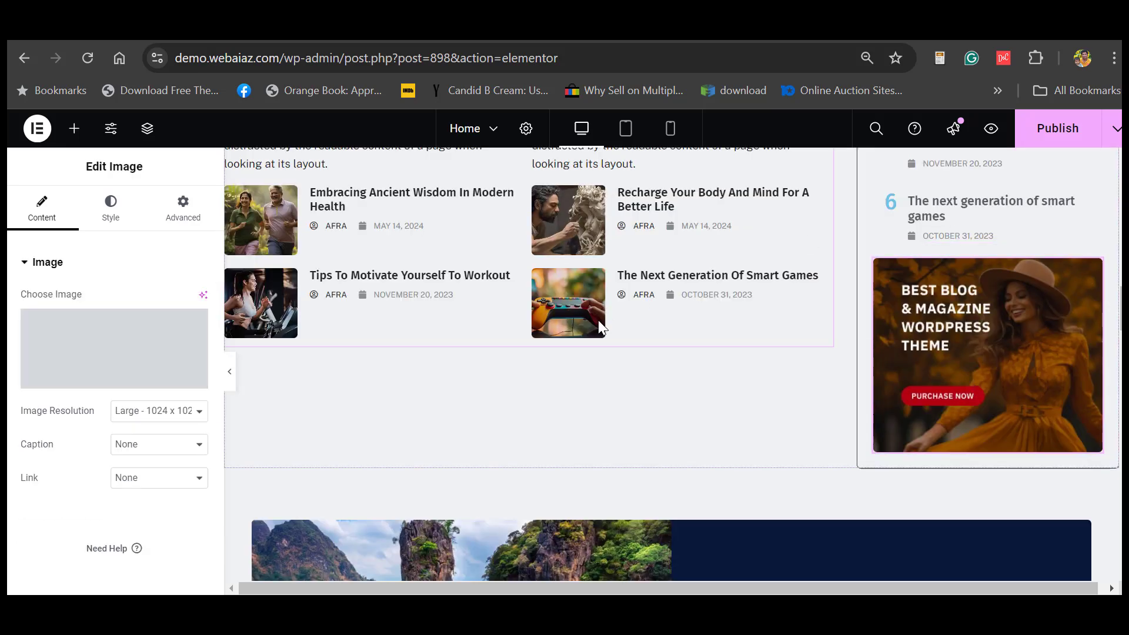
# - Try displaying 3 posts in the Travel Bucket List news list's posts query and return it to 1
pyautogui.scroll(-6, 730, 265)
pyautogui.click(1081, 166)
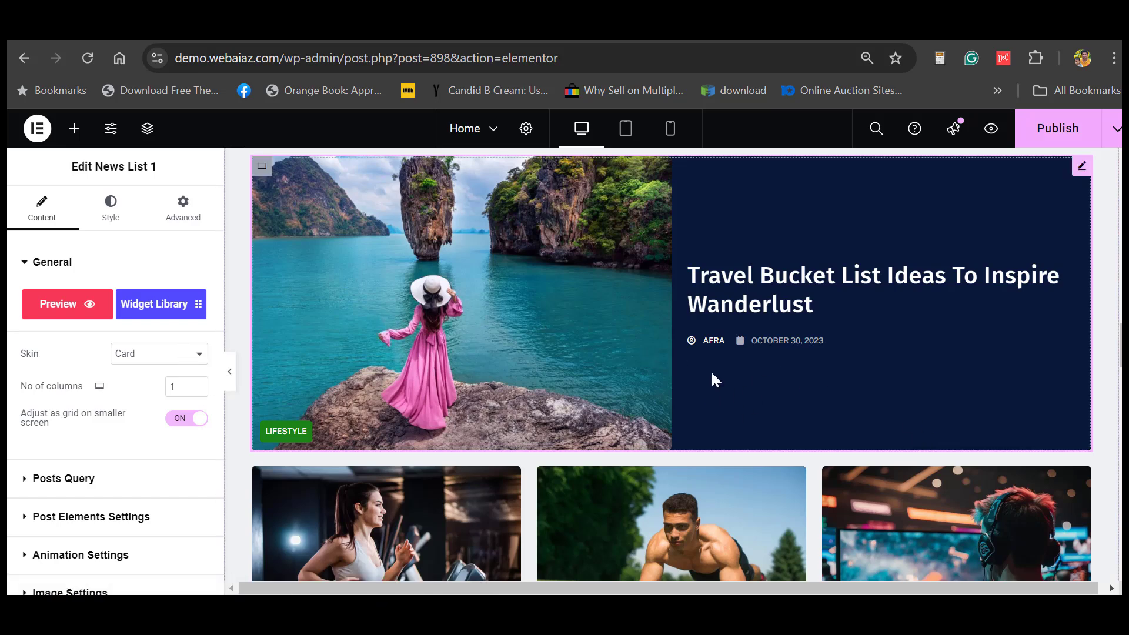
pyautogui.click(62, 479)
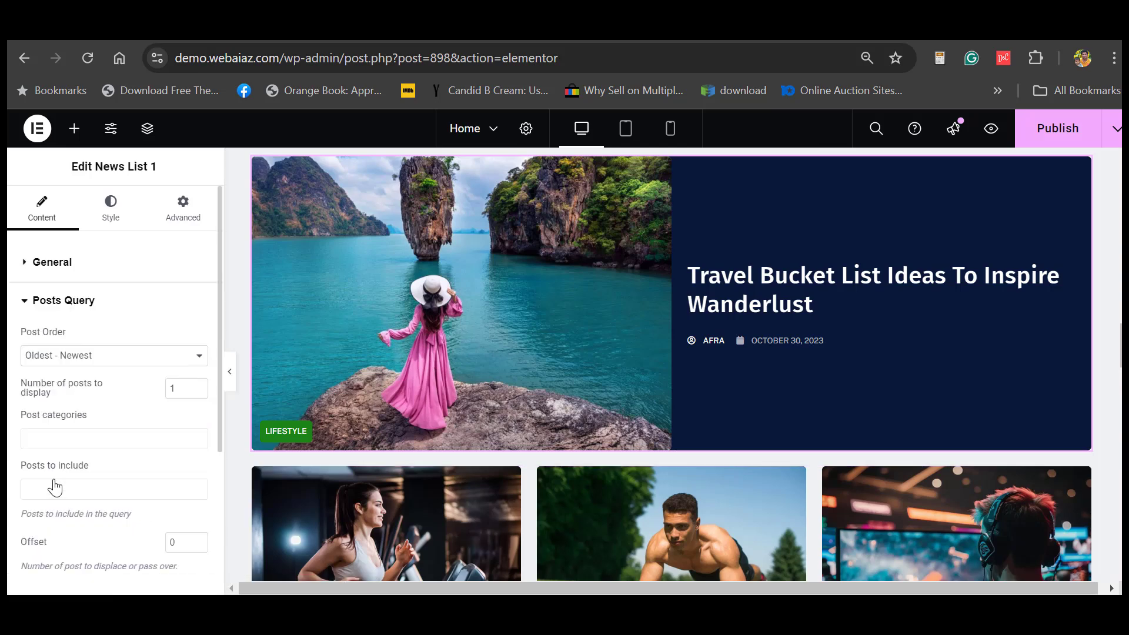
pyautogui.click(198, 386)
pyautogui.click(197, 385)
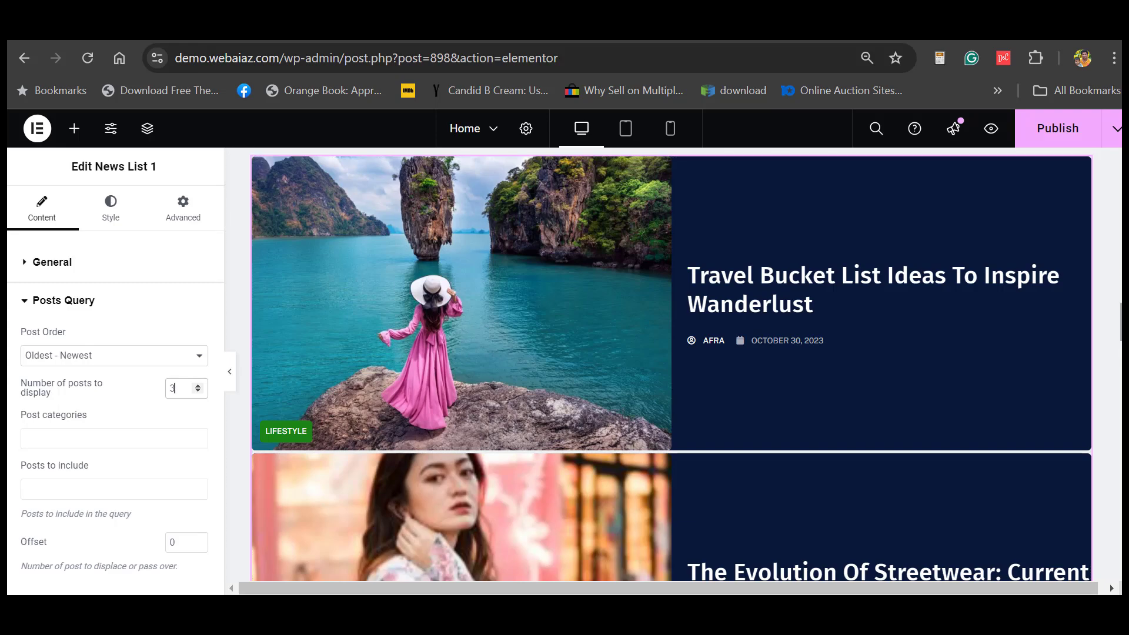
pyautogui.scroll(-7, 671, 364)
pyautogui.scroll(3, 671, 365)
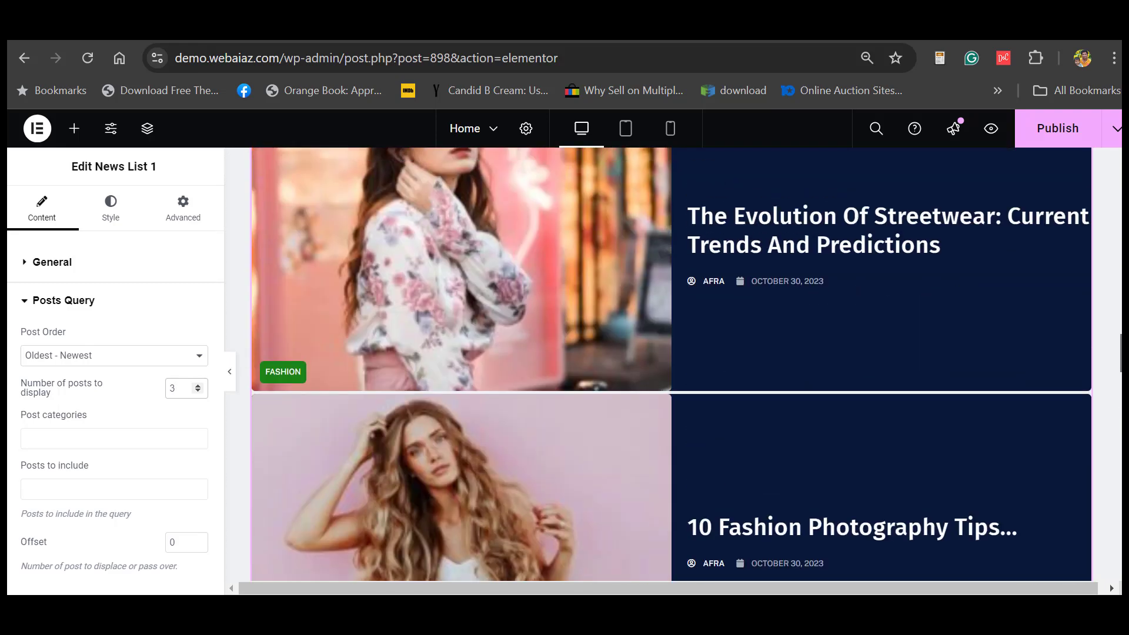
pyautogui.click(198, 393)
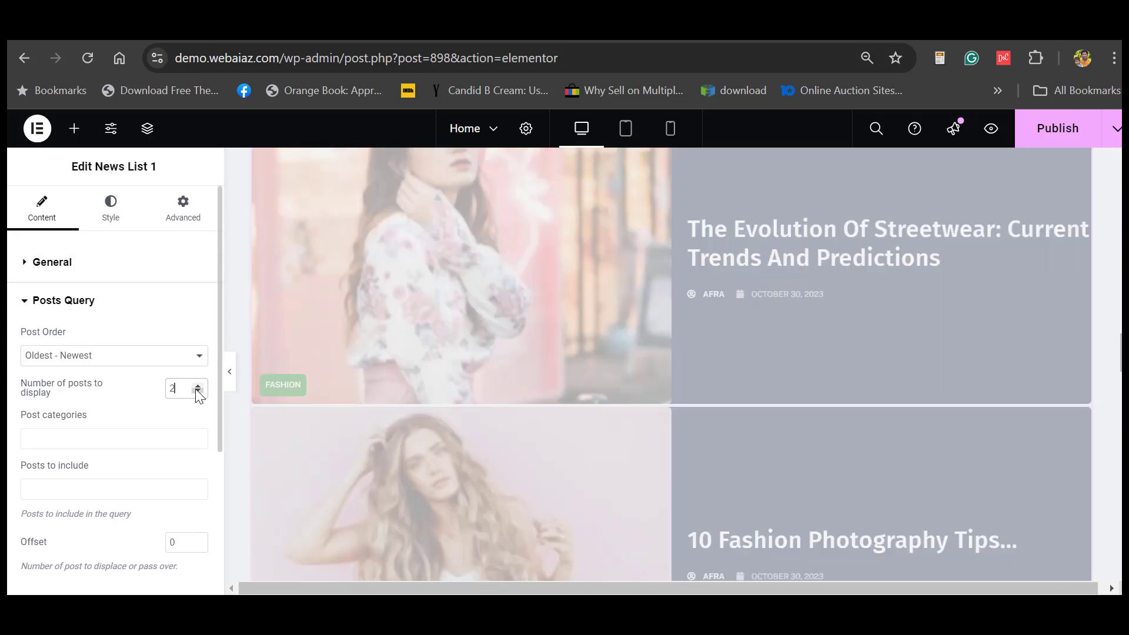
pyautogui.click(198, 392)
# - Look at the travel news list's post category options and open the three-column news grid below it for editing
pyautogui.click(124, 438)
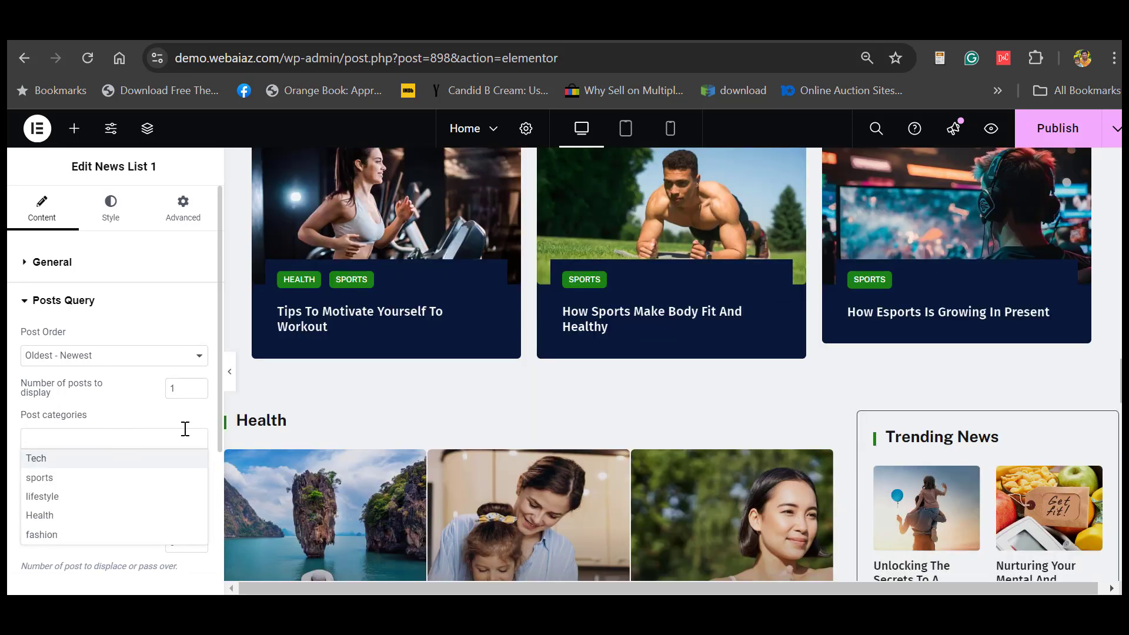
pyautogui.scroll(6, 633, 361)
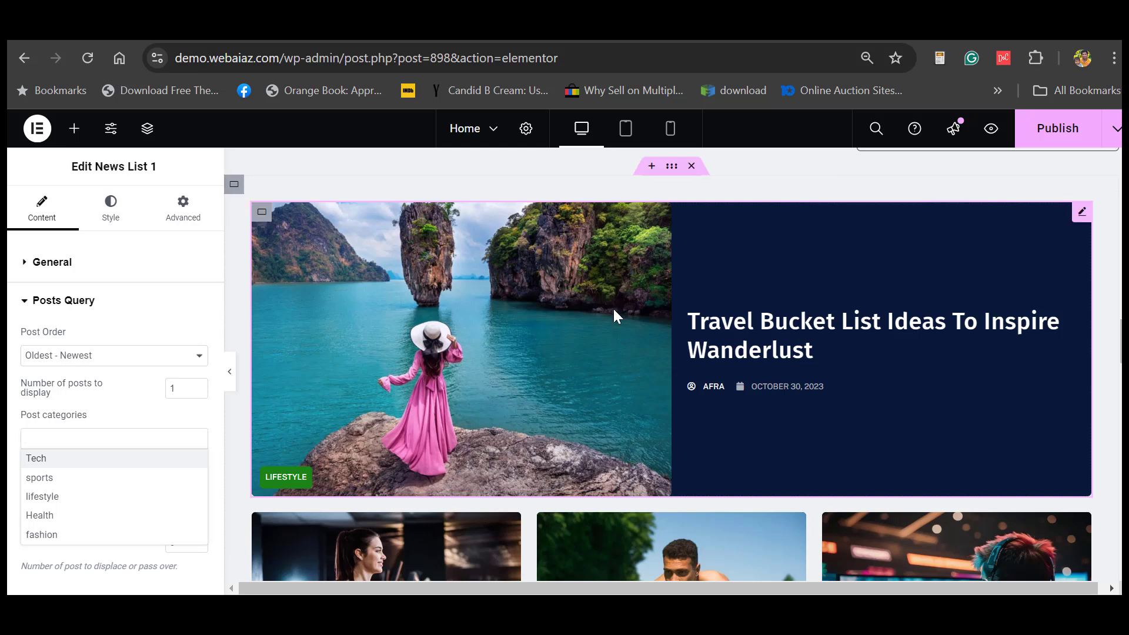
pyautogui.scroll(-3, 217, 436)
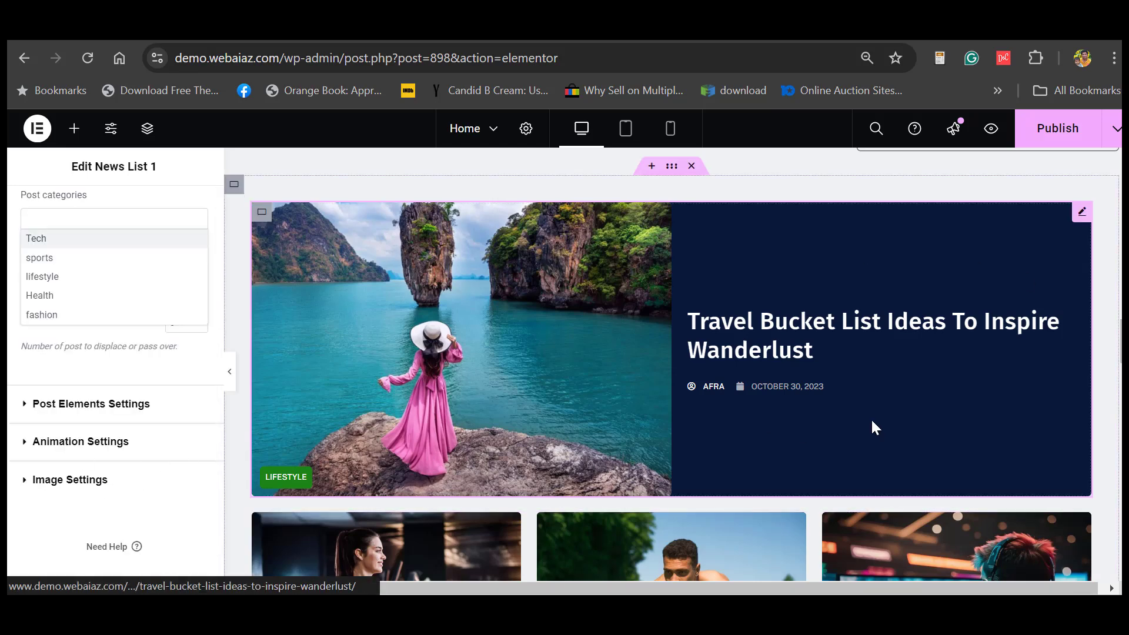
pyautogui.scroll(-4, 1013, 320)
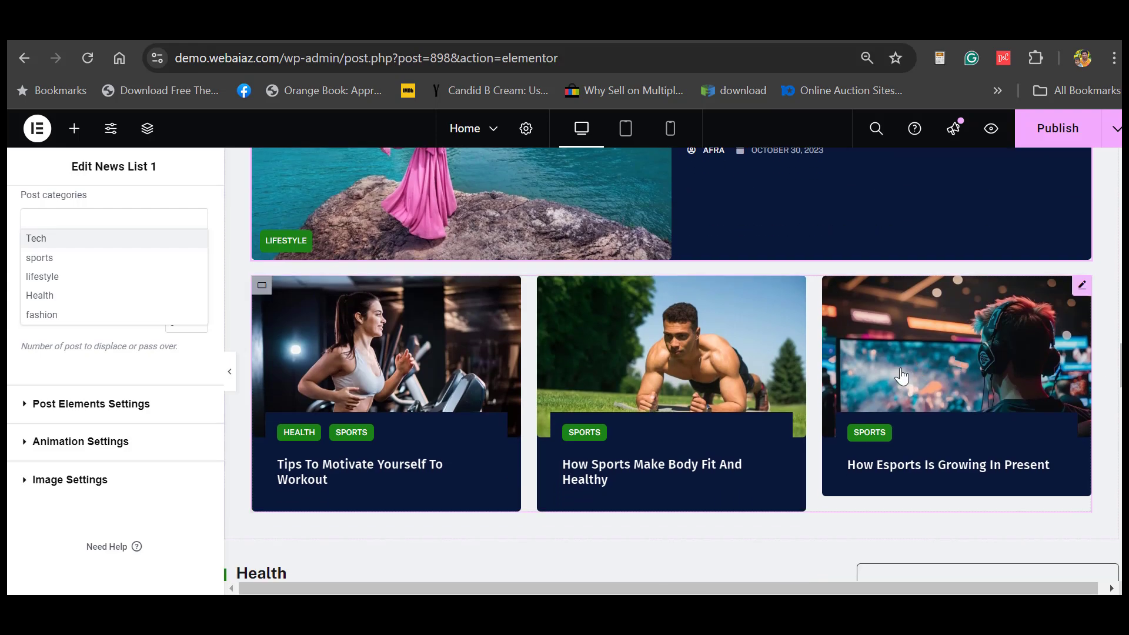
pyautogui.click(1082, 285)
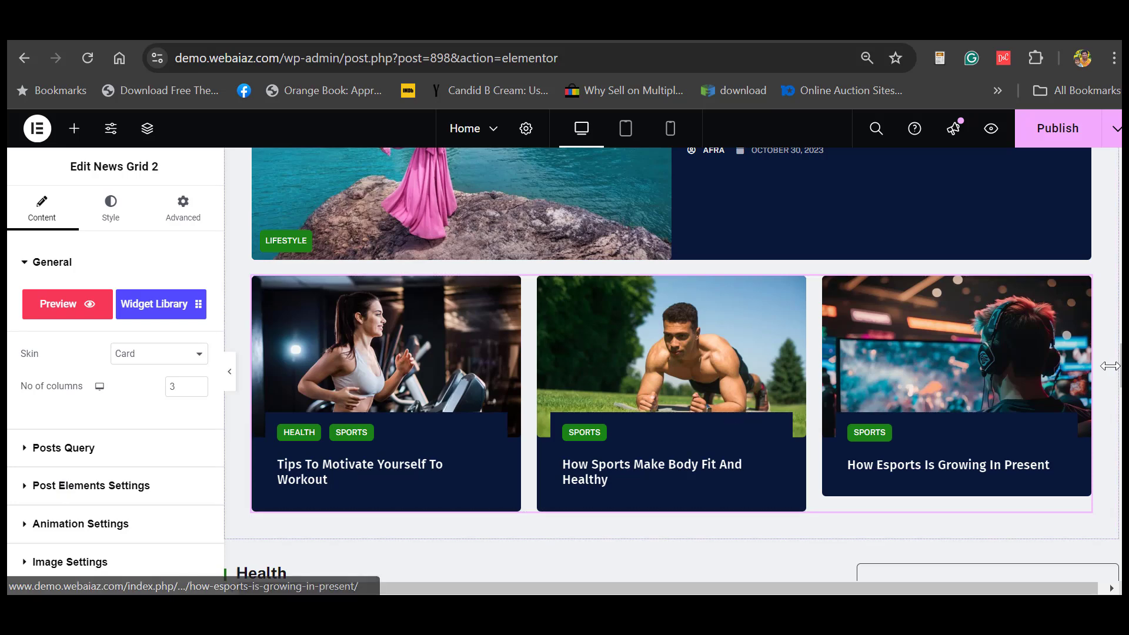
# - Open the Health section's heading for editing
pyautogui.scroll(-2, 670, 365)
pyautogui.scroll(-4, 428, 288)
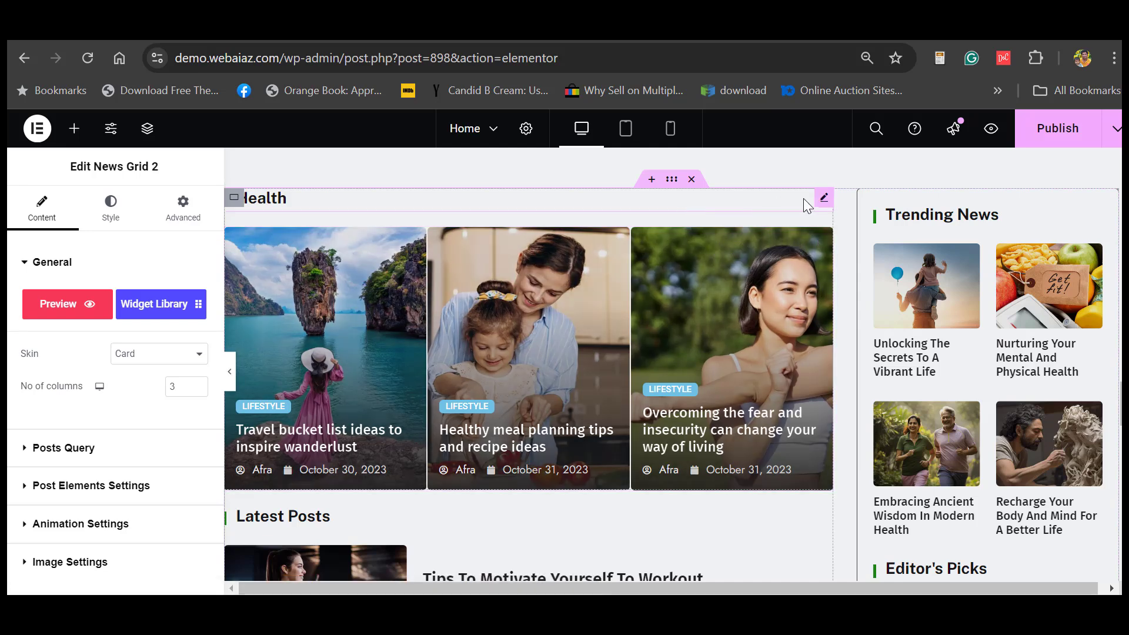
pyautogui.click(818, 202)
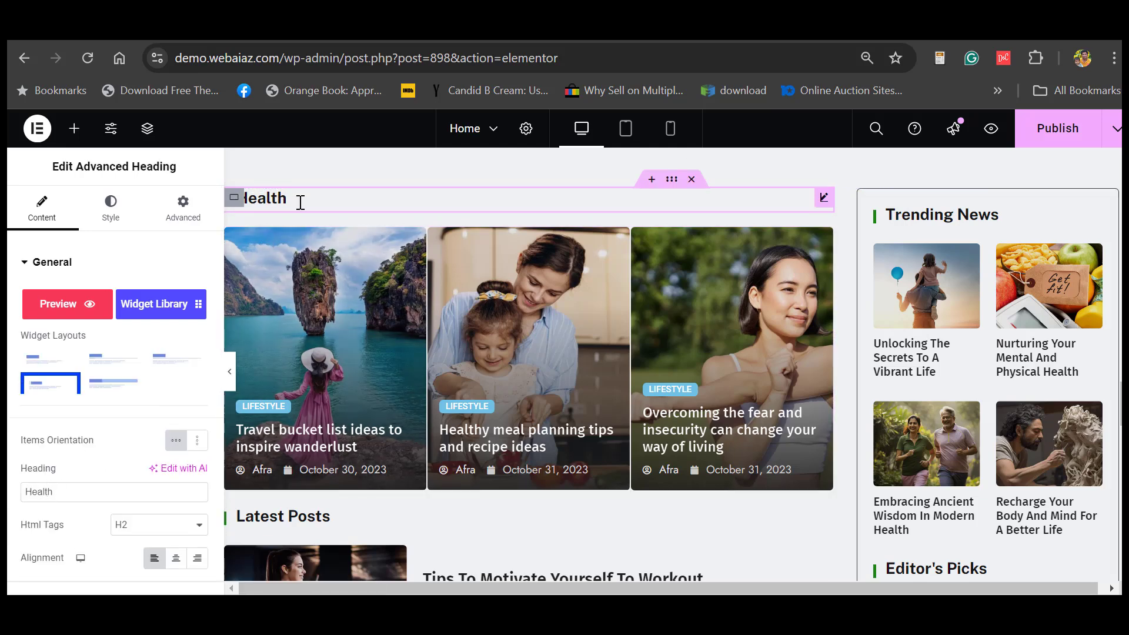
# - Set the Health news grid's post order to Newest - Oldest and replace its lifestyle category with Health
pyautogui.click(821, 235)
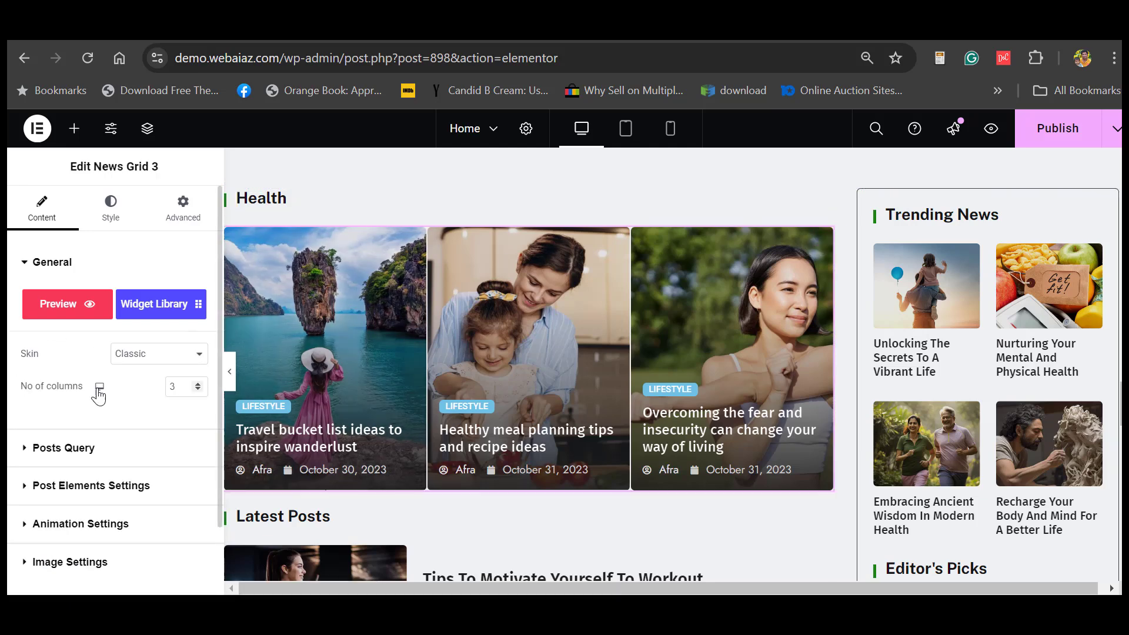
pyautogui.click(93, 449)
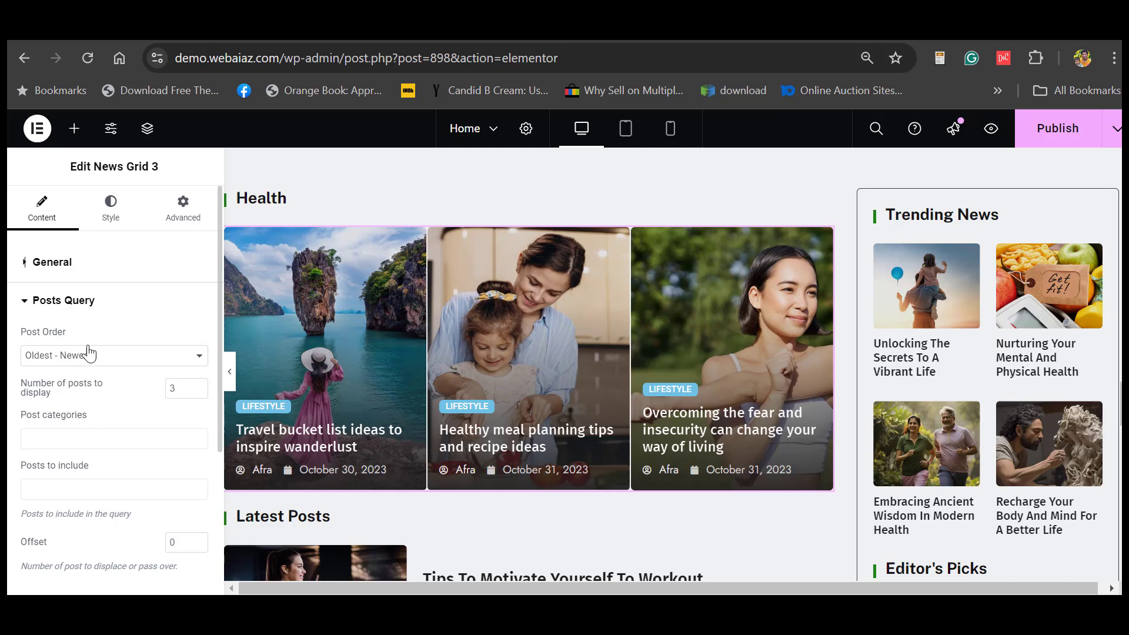
pyautogui.click(113, 356)
pyautogui.click(90, 376)
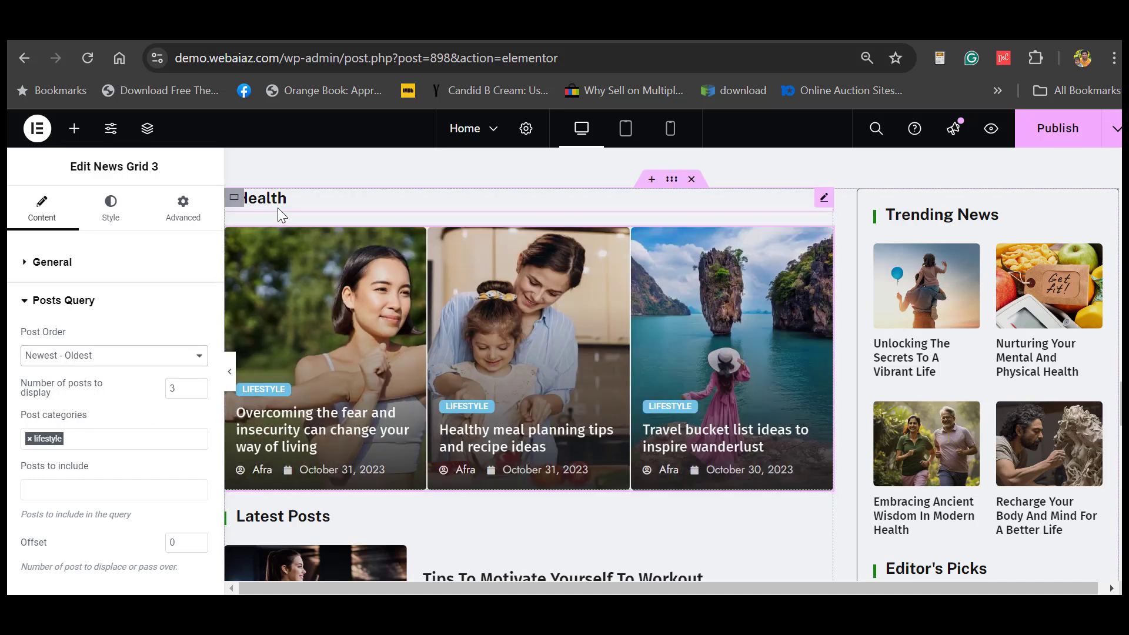
pyautogui.click(28, 442)
pyautogui.click(52, 522)
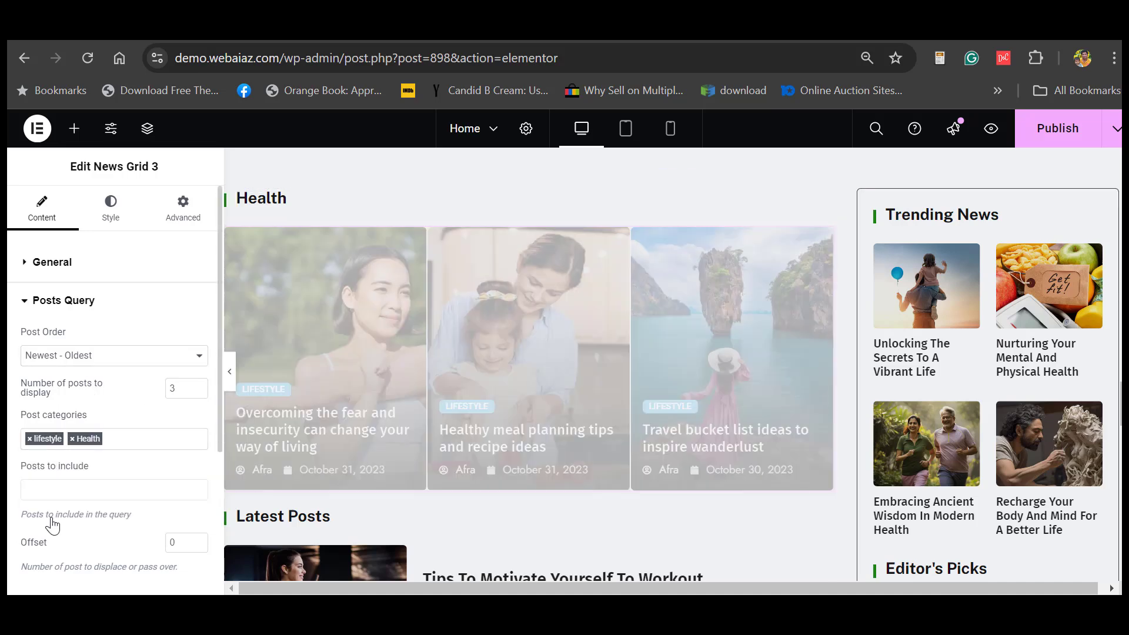
pyautogui.click(30, 440)
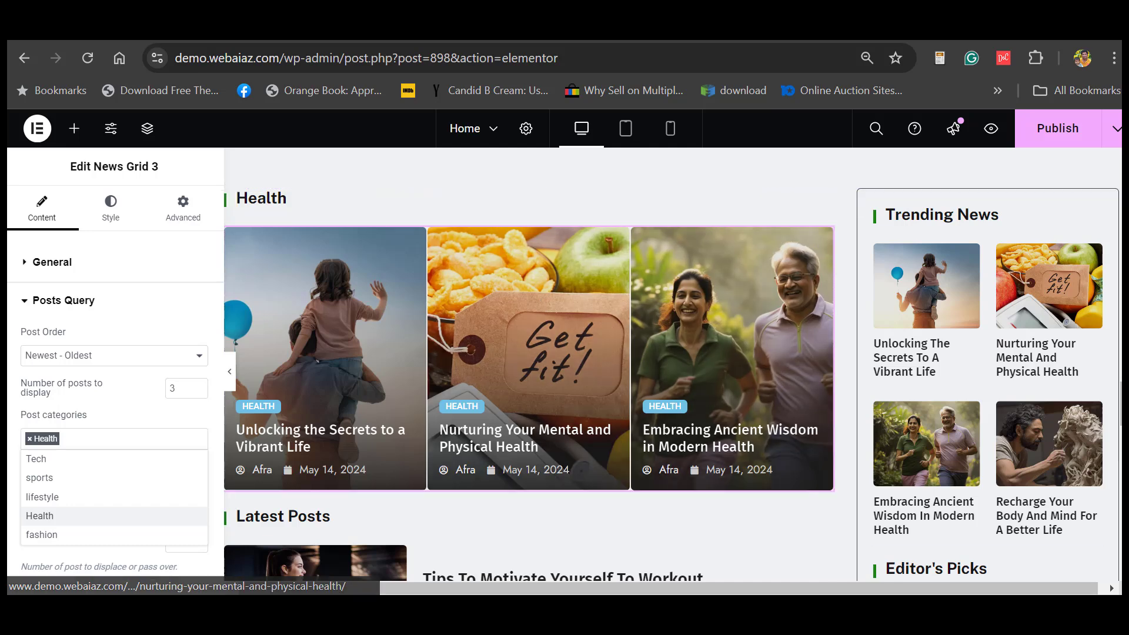
# - Open the Latest Posts heading for editing and select its heading text
pyautogui.scroll(-3, 529, 365)
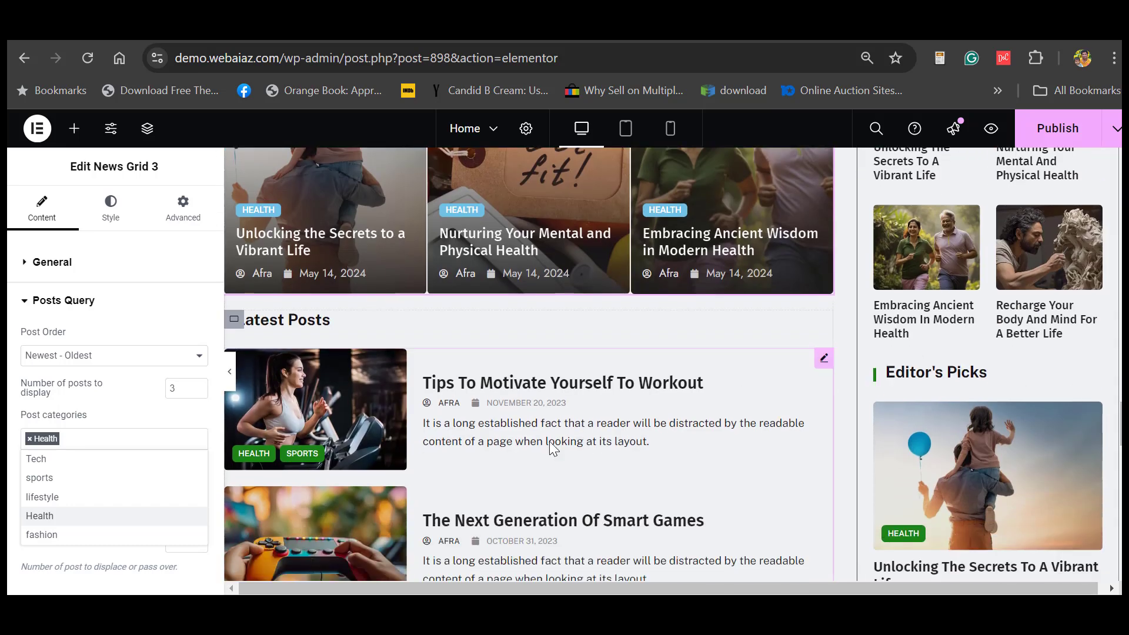
pyautogui.click(358, 323)
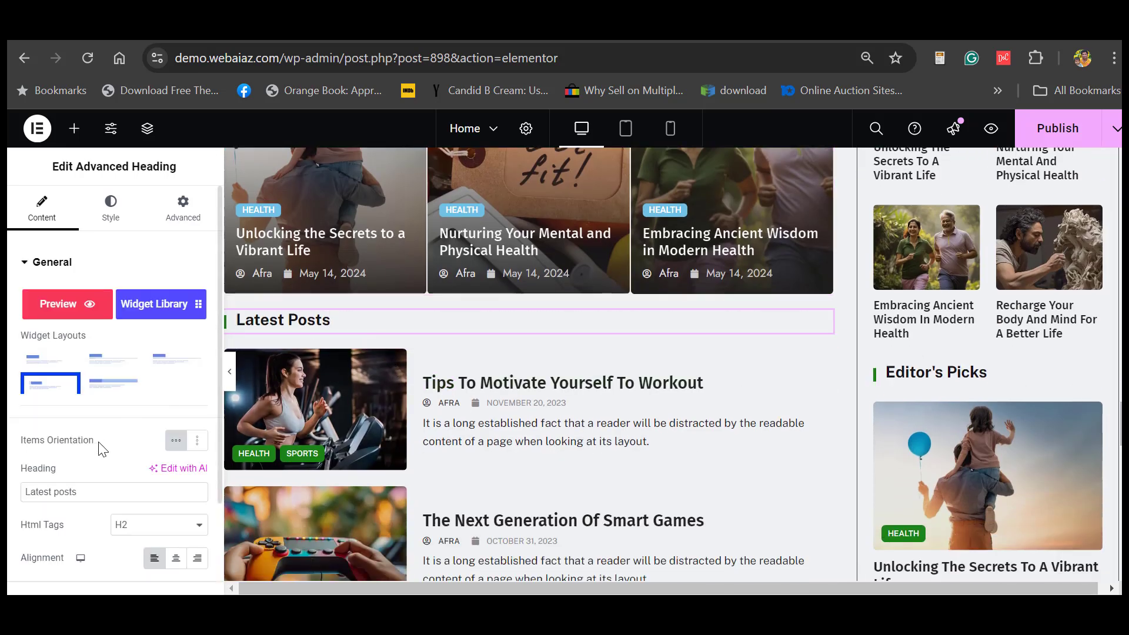
pyautogui.moveTo(79, 491); pyautogui.dragTo(8, 482)
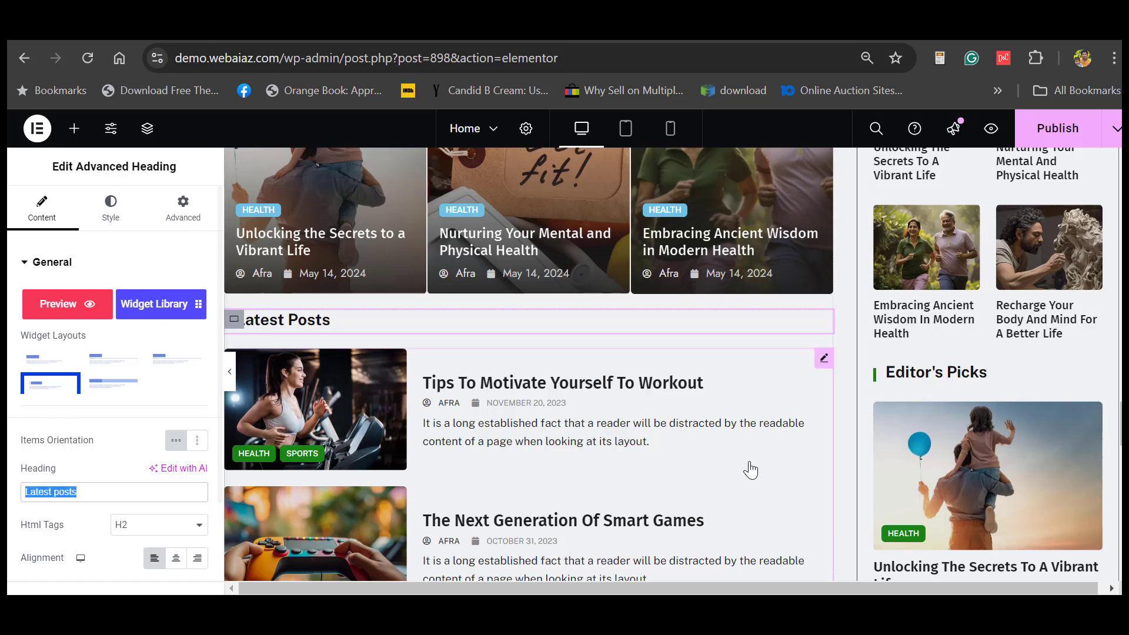
# - Set the number of posts to display in the Latest Posts news list to 6
pyautogui.click(823, 358)
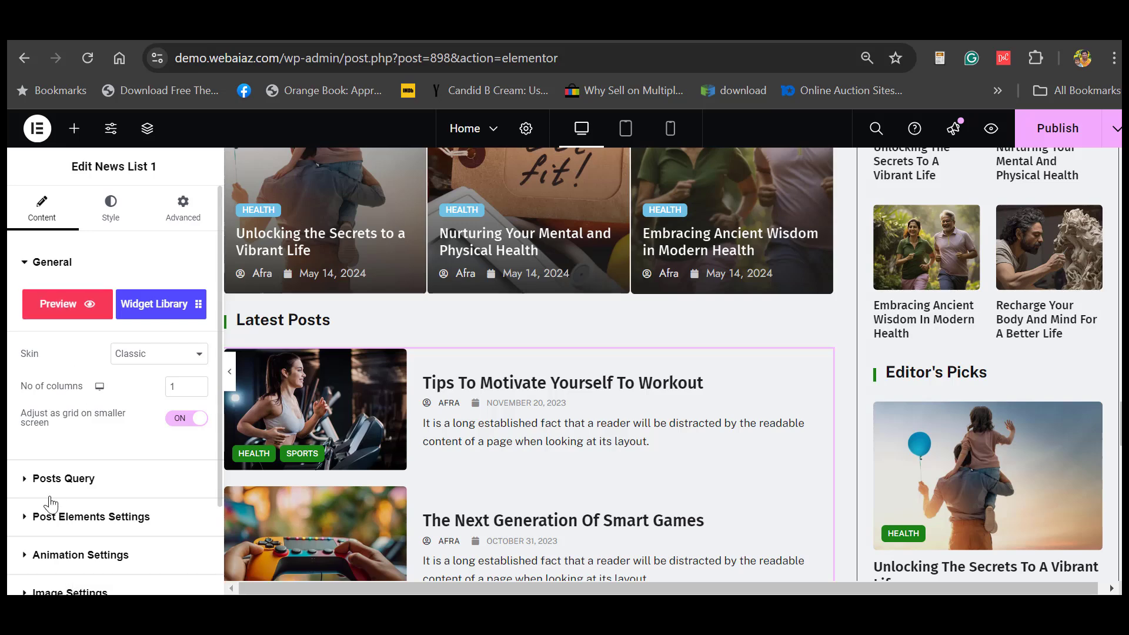
pyautogui.click(71, 481)
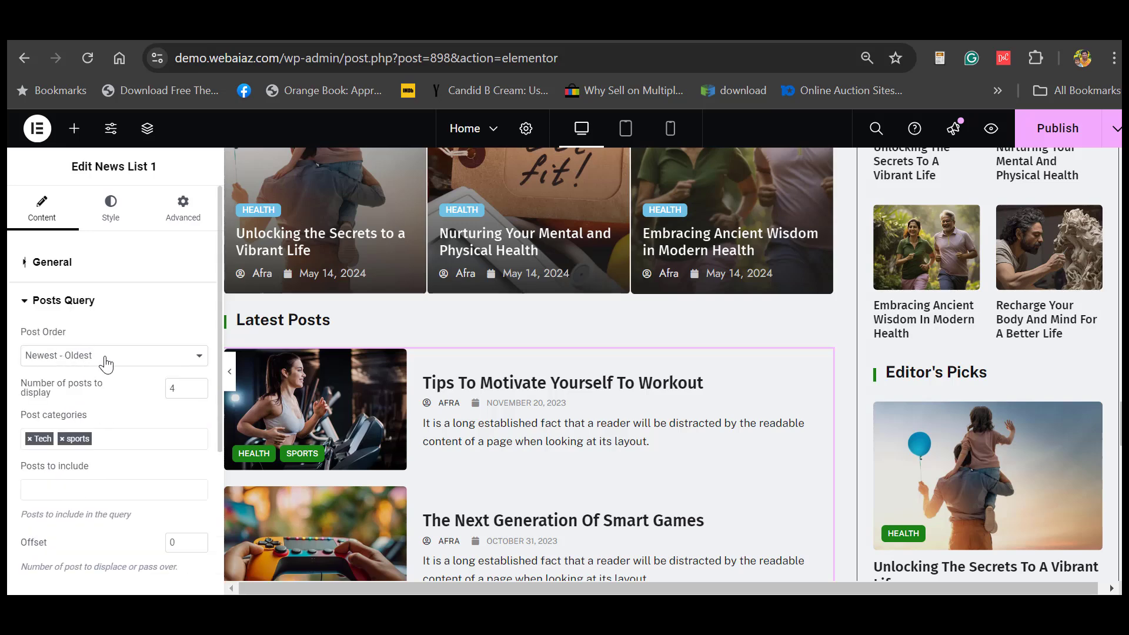
pyautogui.click(198, 385)
pyautogui.click(198, 386)
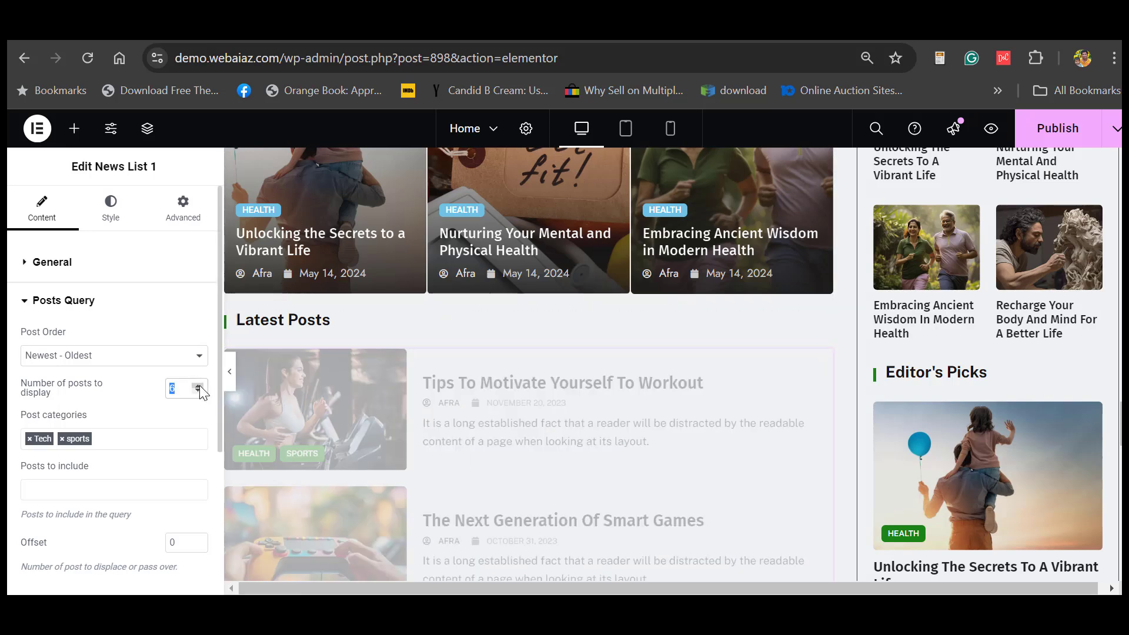
# - Remove the Tech and sports categories from the Latest Posts news list's query
pyautogui.click(130, 437)
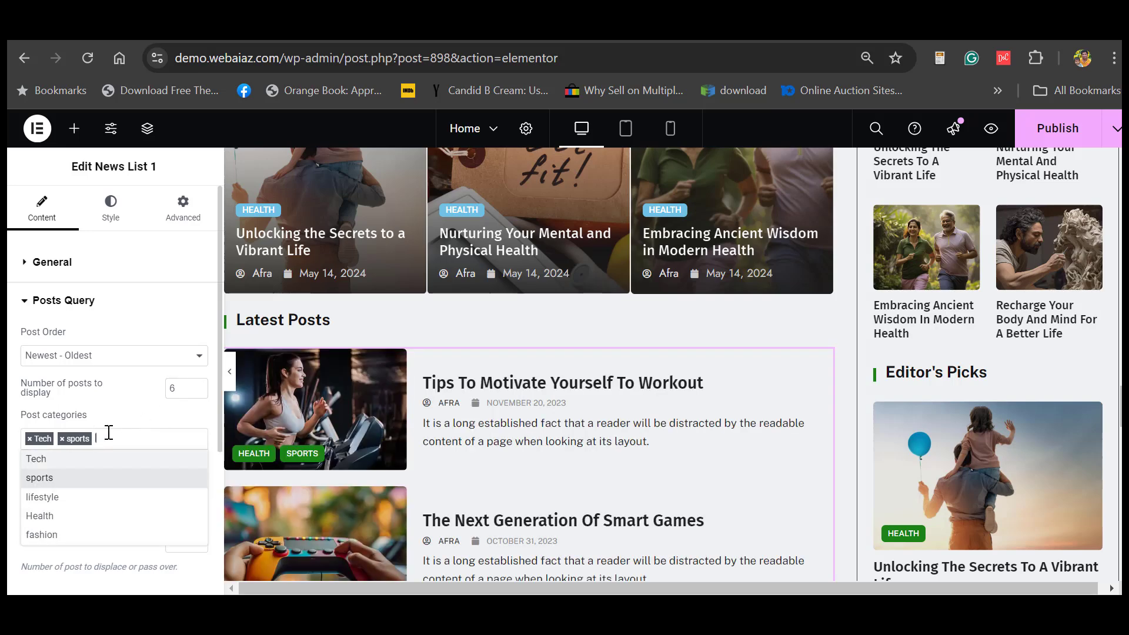
pyautogui.press('BackSpace')
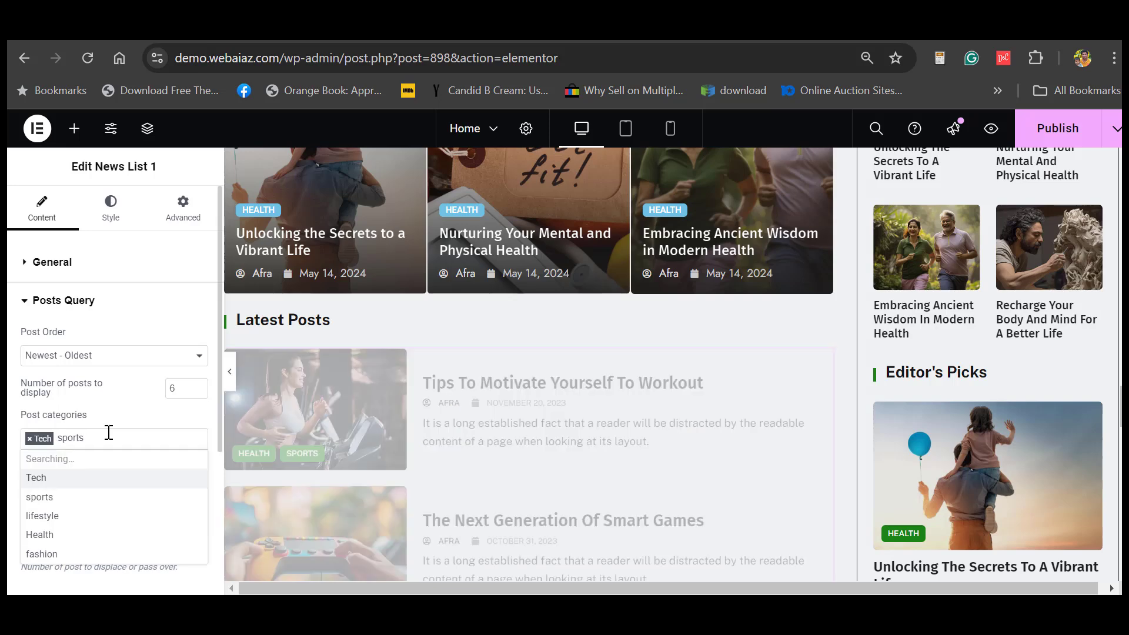
pyautogui.click(27, 438)
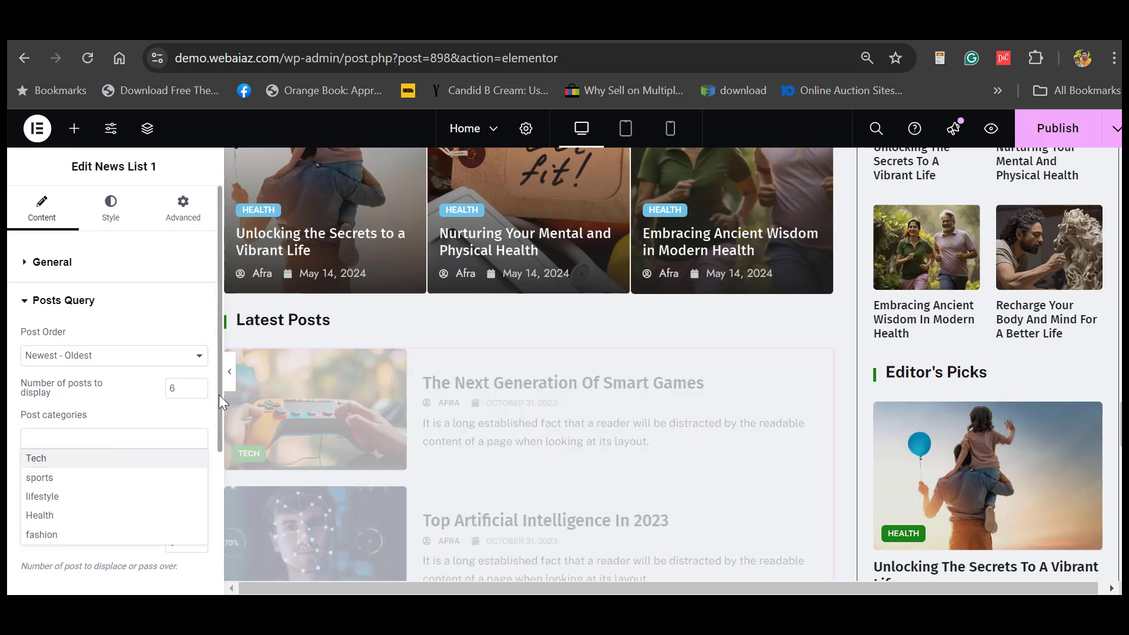
pyautogui.moveTo(219, 394); pyautogui.dragTo(228, 530)
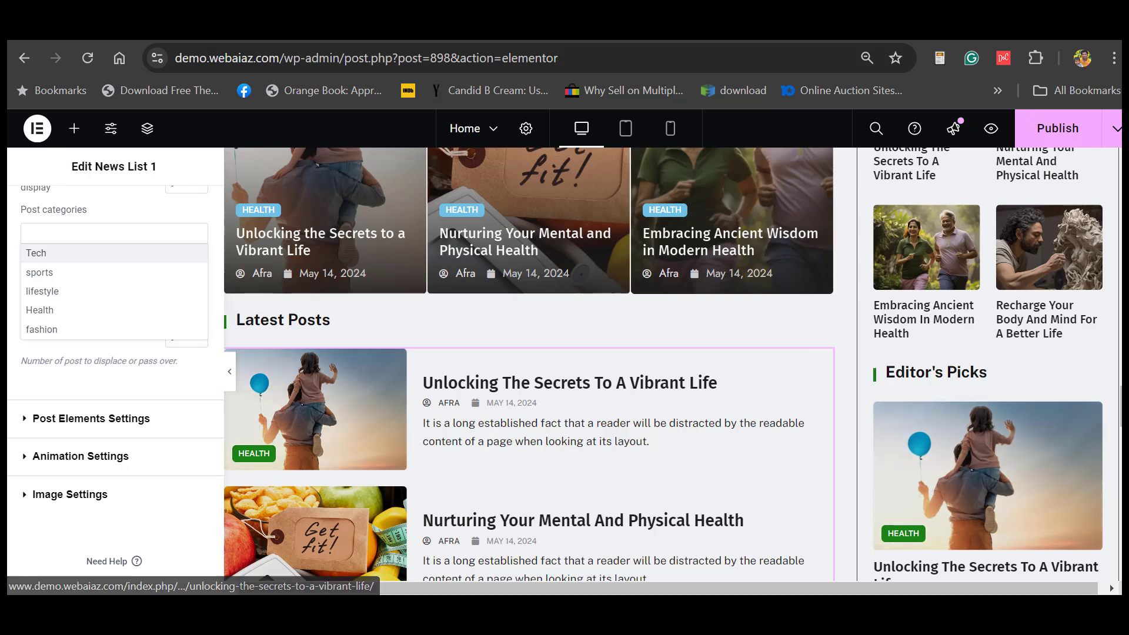
# - Open the Editor's Picks heading for editing and show the posts available for inclusion in the news block below it
pyautogui.scroll(-2, 1017, 310)
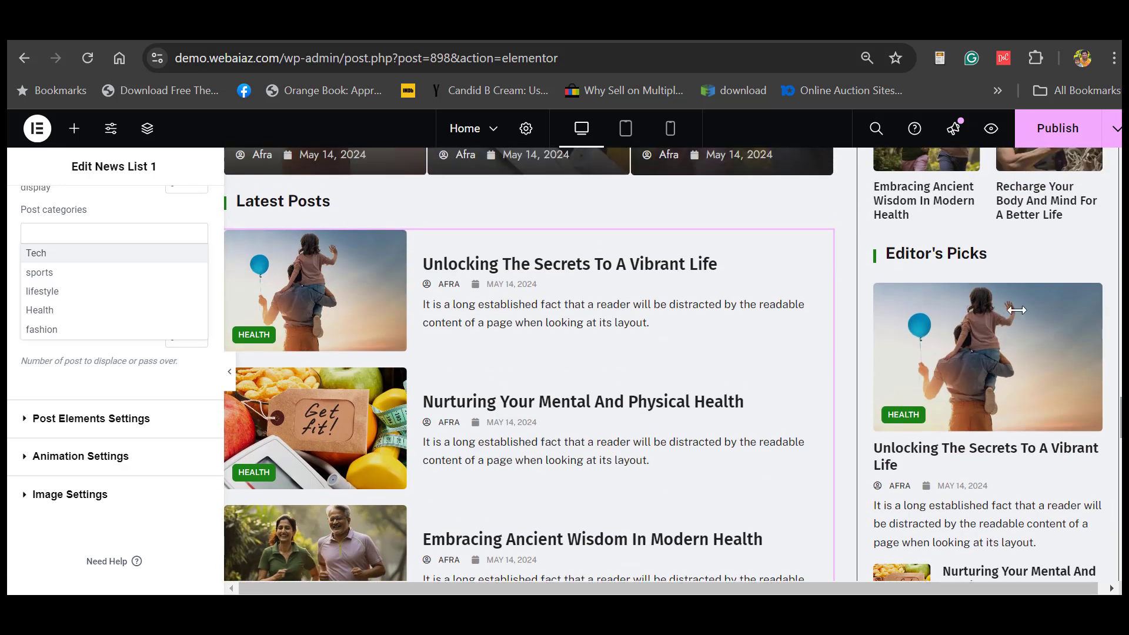
pyautogui.click(1015, 250)
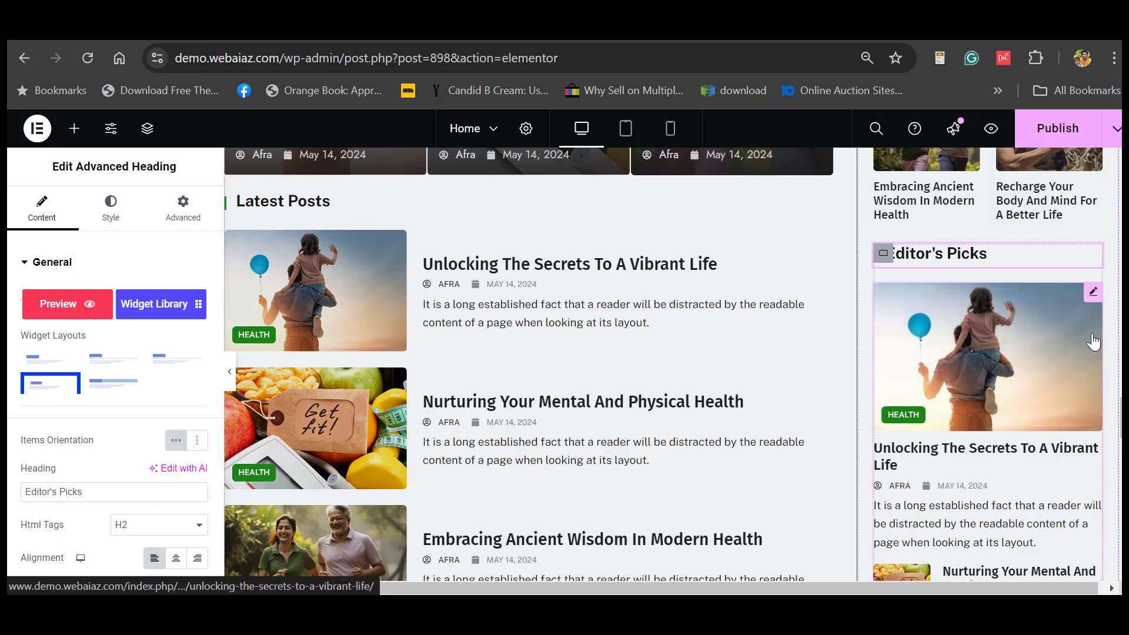
pyautogui.click(1091, 298)
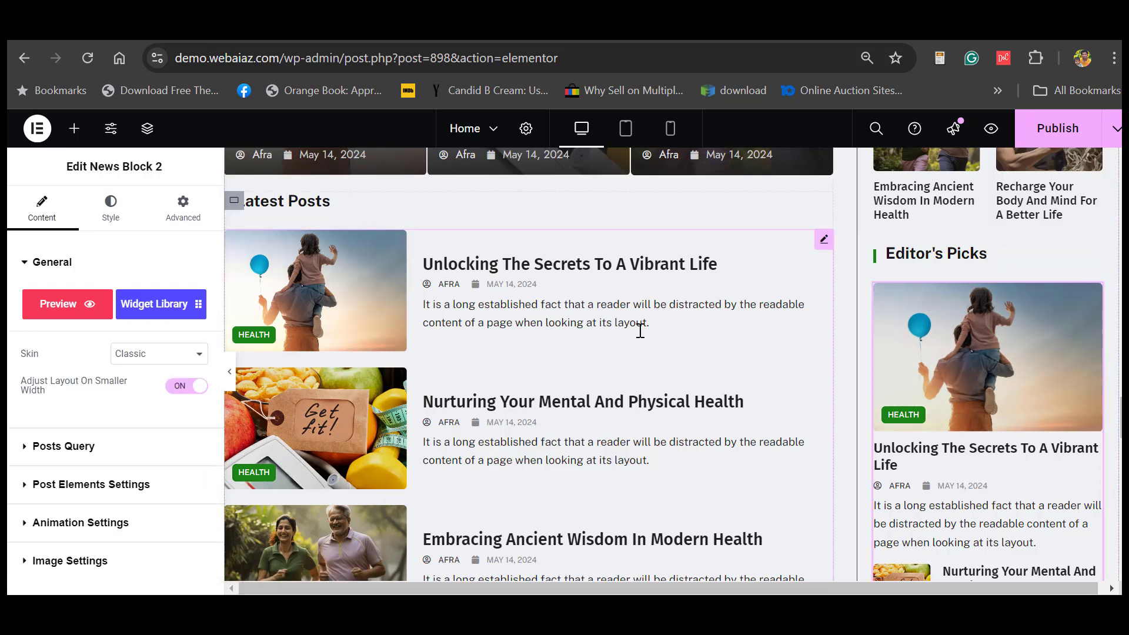
pyautogui.click(130, 445)
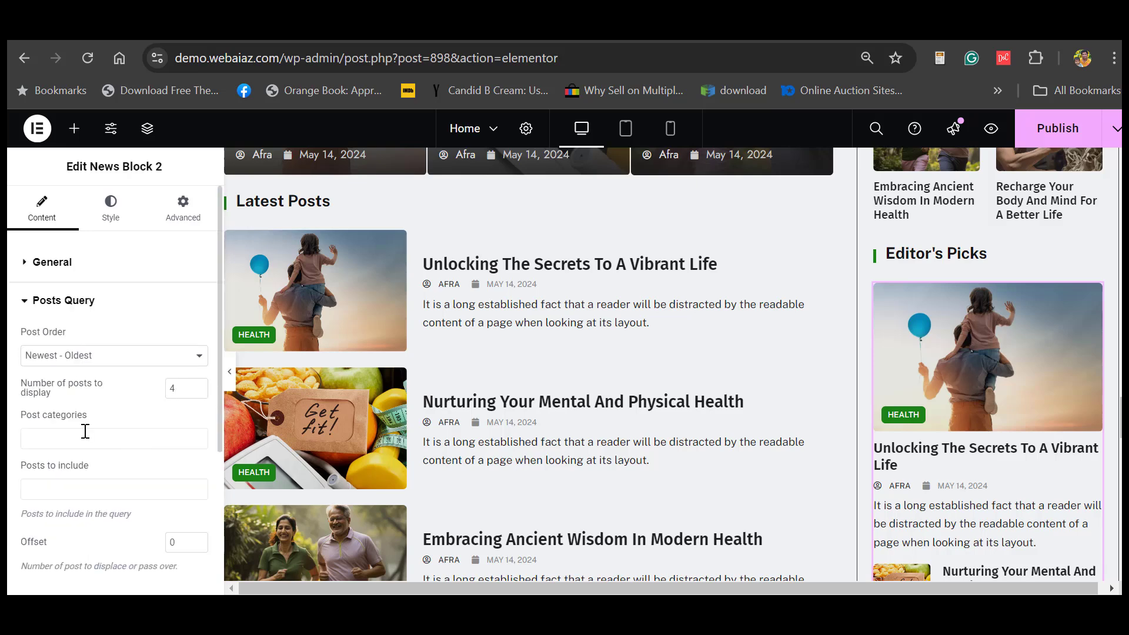
pyautogui.click(89, 494)
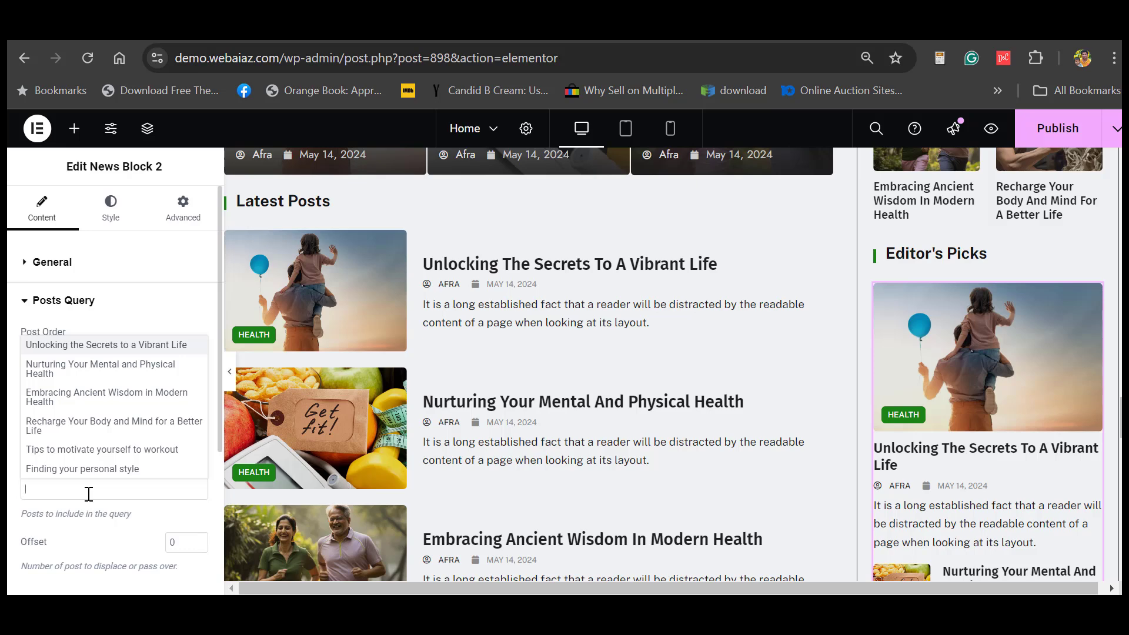
# - Open the You Might Have Missed heading for editing and select its heading text
pyautogui.scroll(-10, 416, 391)
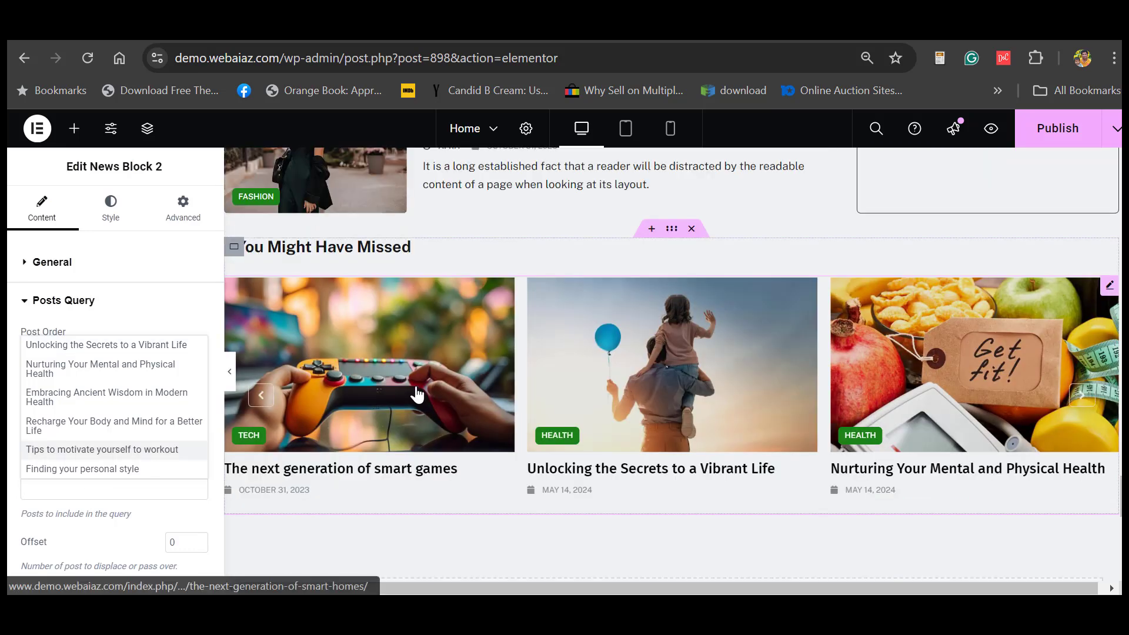
pyautogui.click(354, 250)
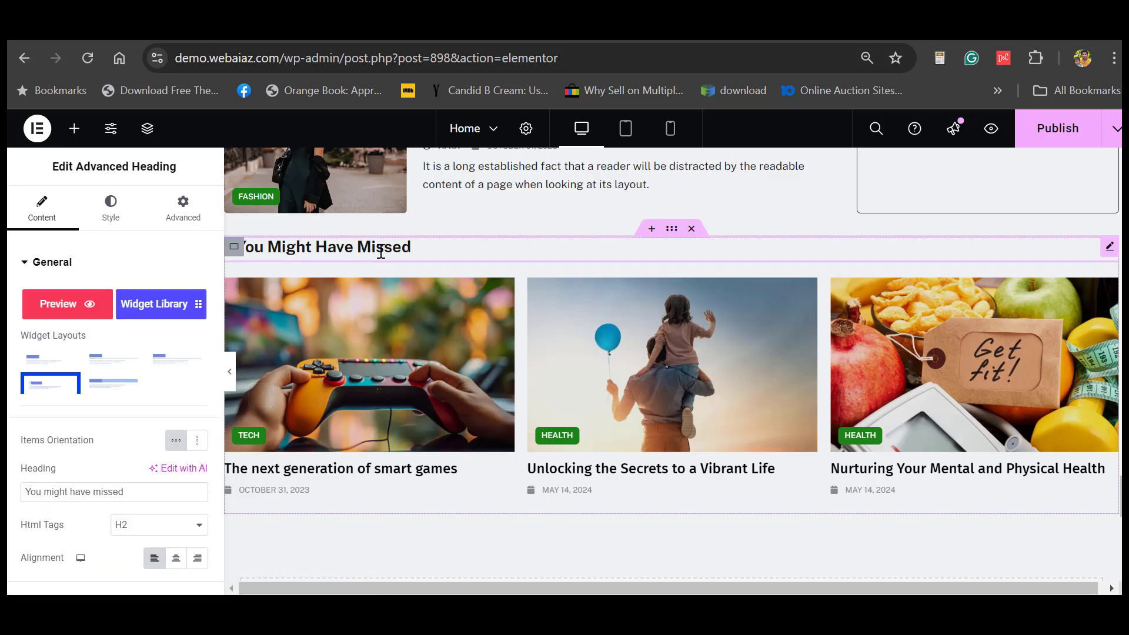
pyautogui.moveTo(127, 492); pyautogui.dragTo(8, 493)
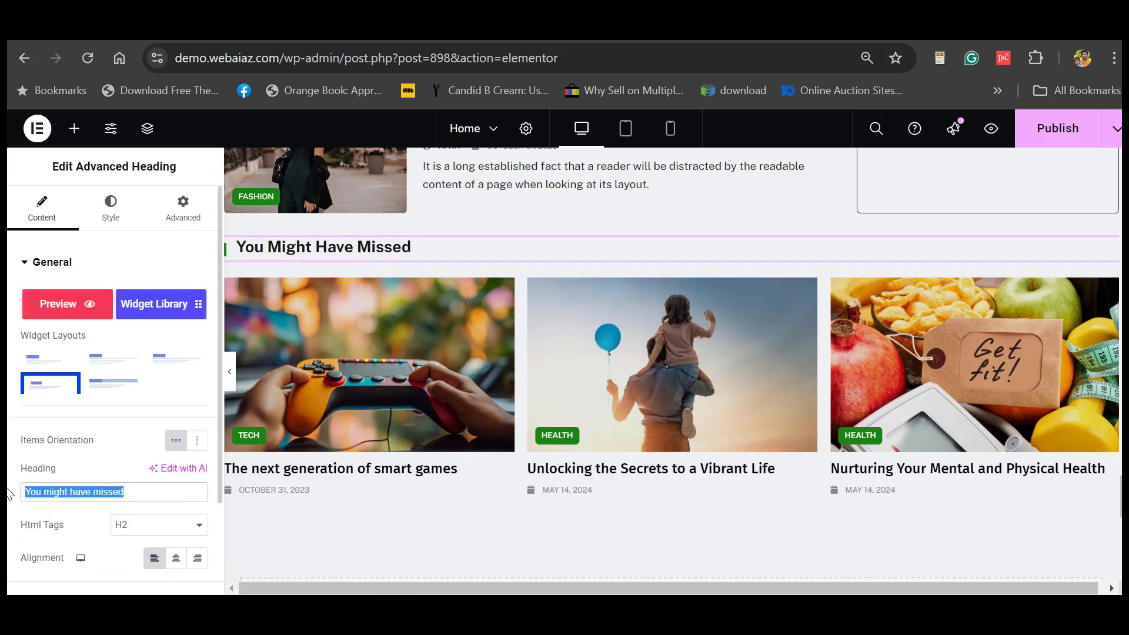
pyautogui.click(129, 491)
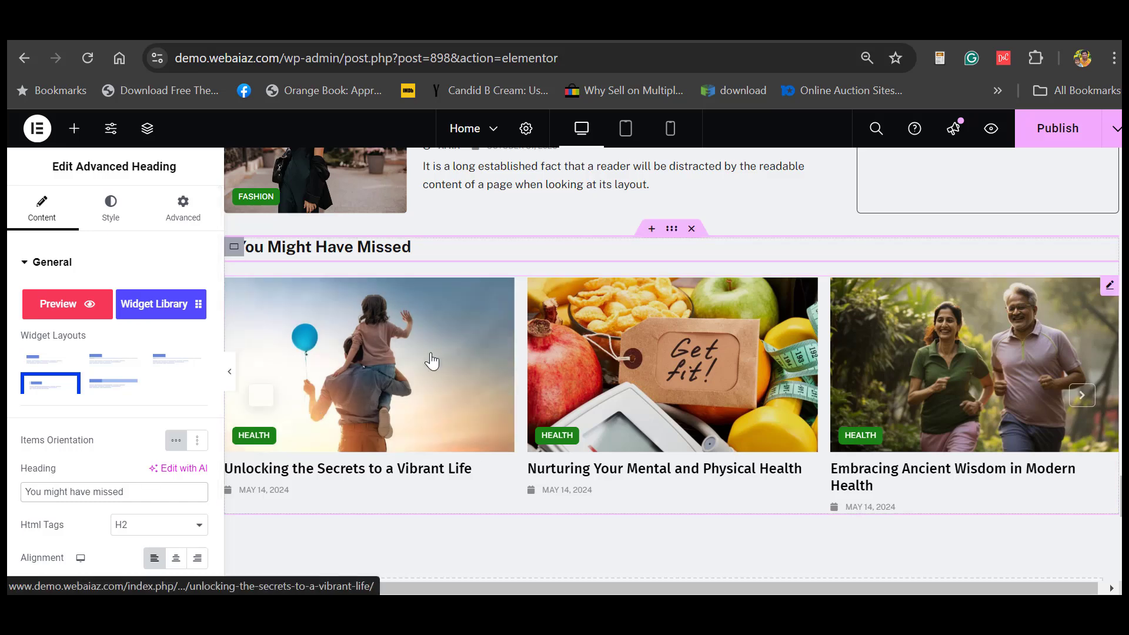
# - Open the post query settings of the You Might Have Missed carousel, and publish the home page changes
pyautogui.click(1108, 288)
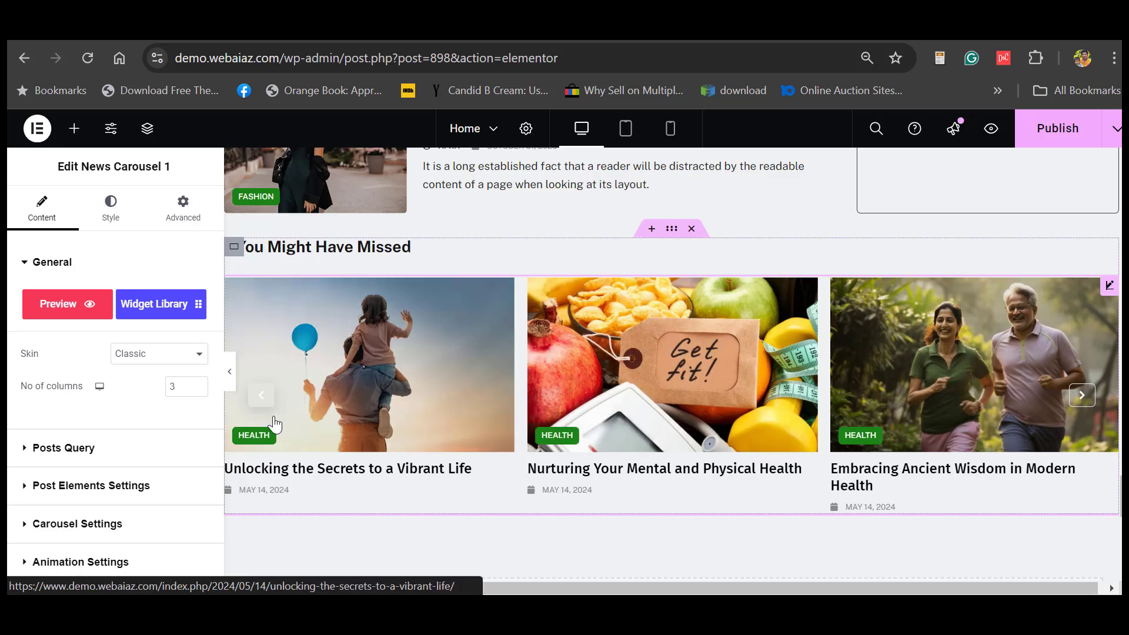
pyautogui.click(77, 448)
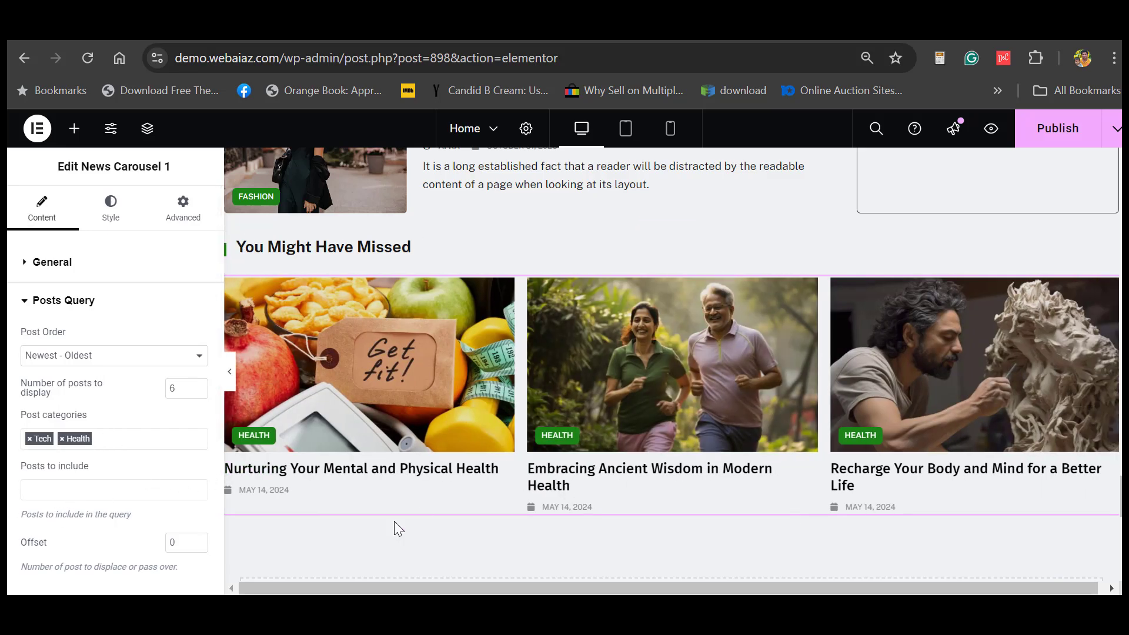
pyautogui.scroll(-2, 267, 397)
pyautogui.scroll(-4, 672, 364)
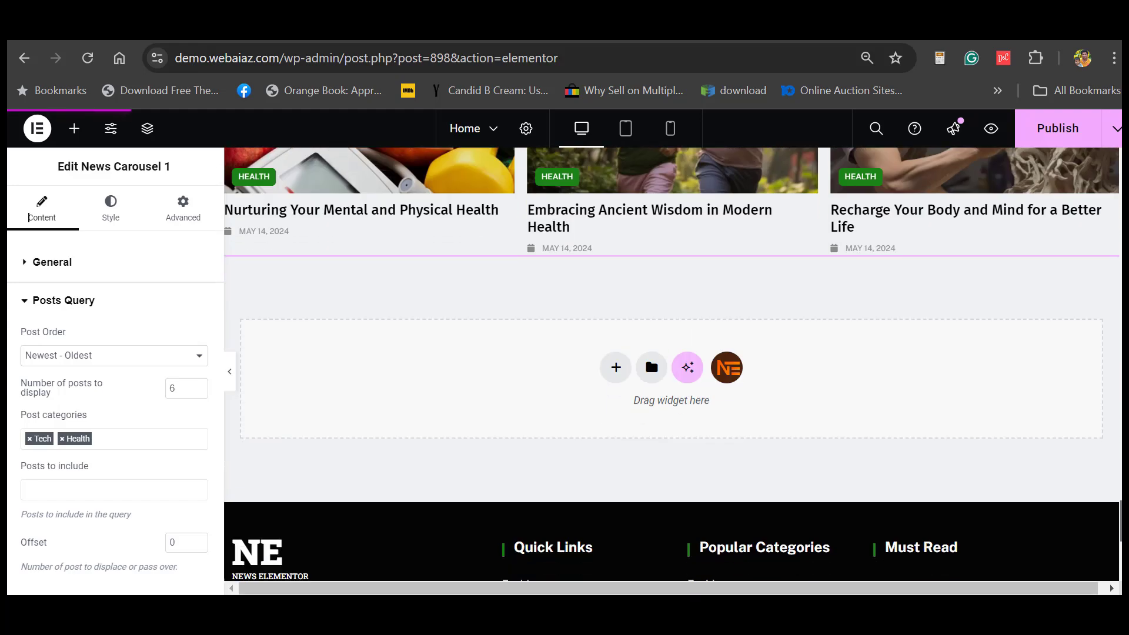
pyautogui.scroll(8, 671, 364)
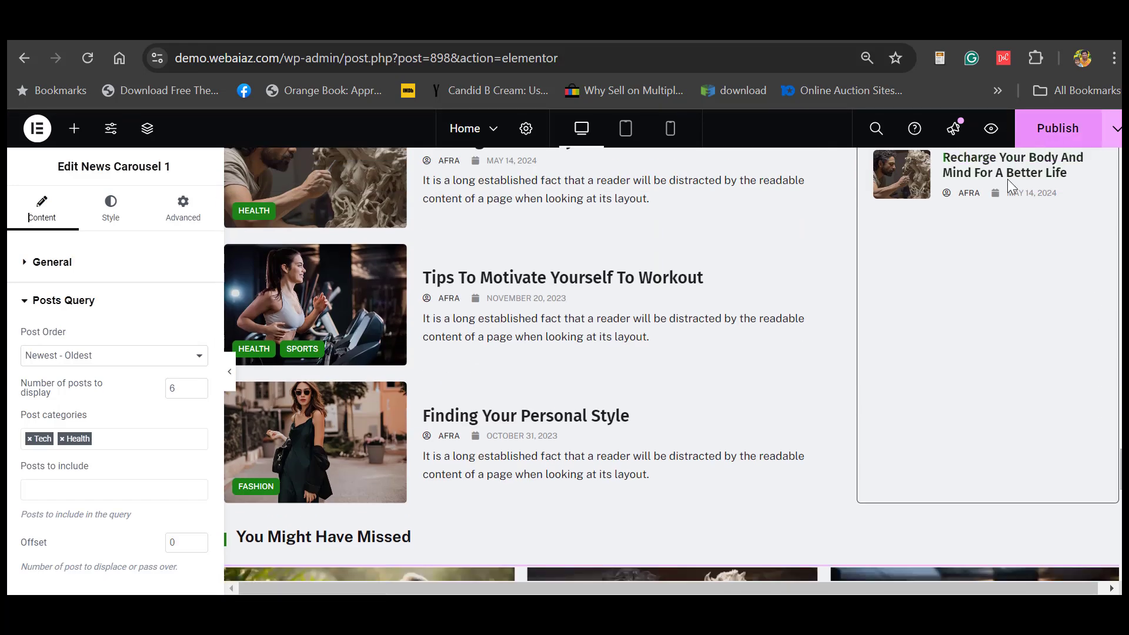
pyautogui.click(1057, 128)
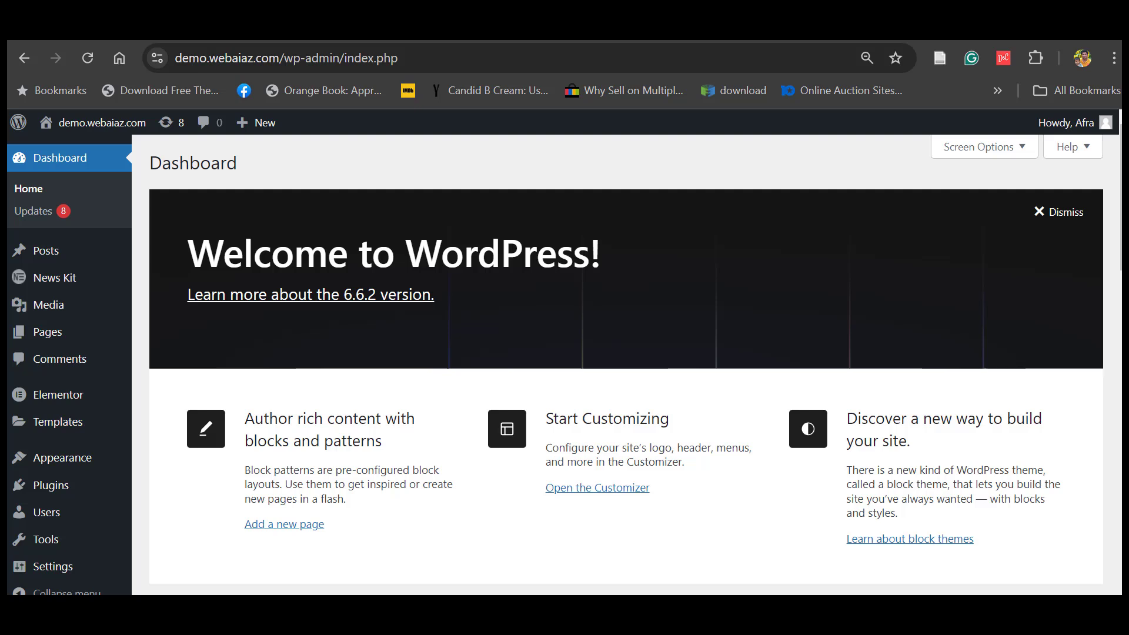
# - Open the site's menu management page from the WordPress dashboard and load menu one for editing
pyautogui.moveTo(47, 468)
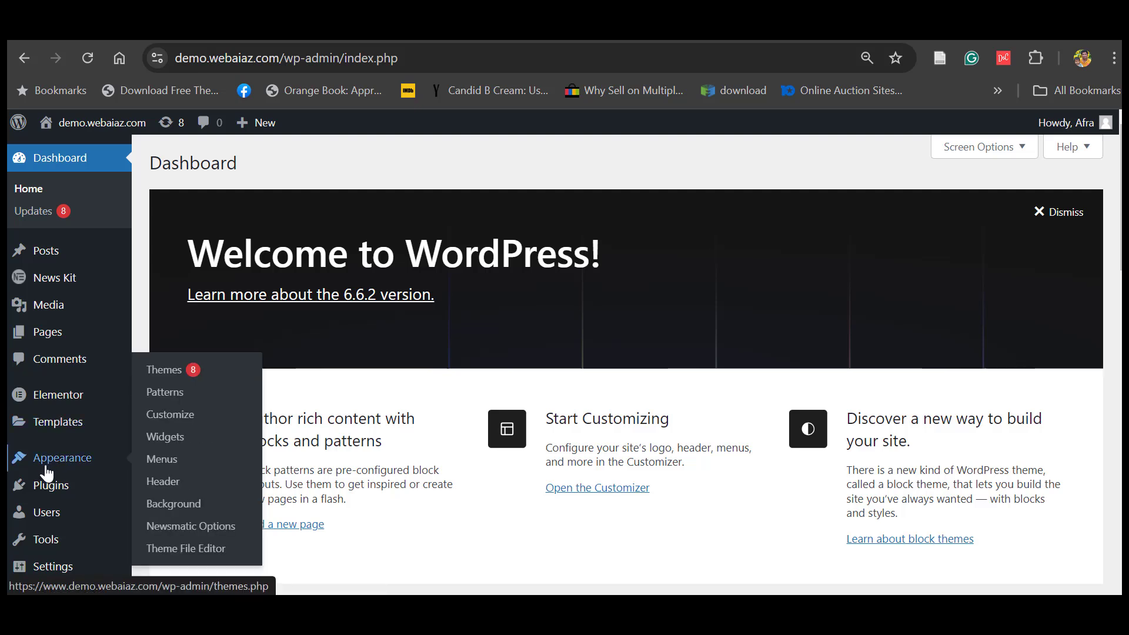
pyautogui.click(162, 468)
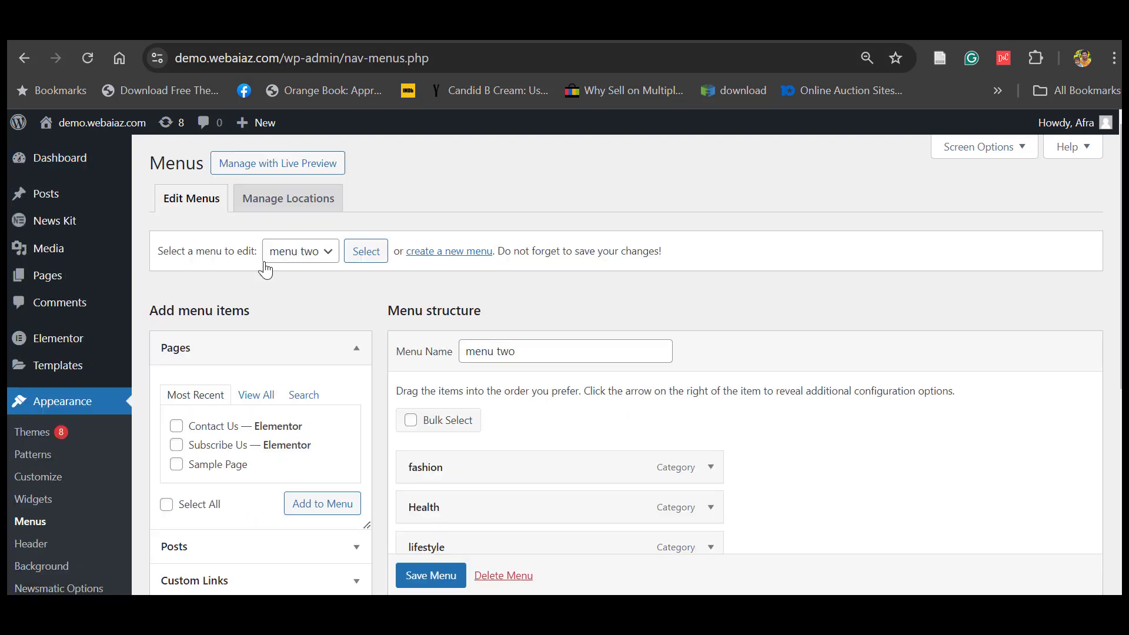
pyautogui.click(320, 258)
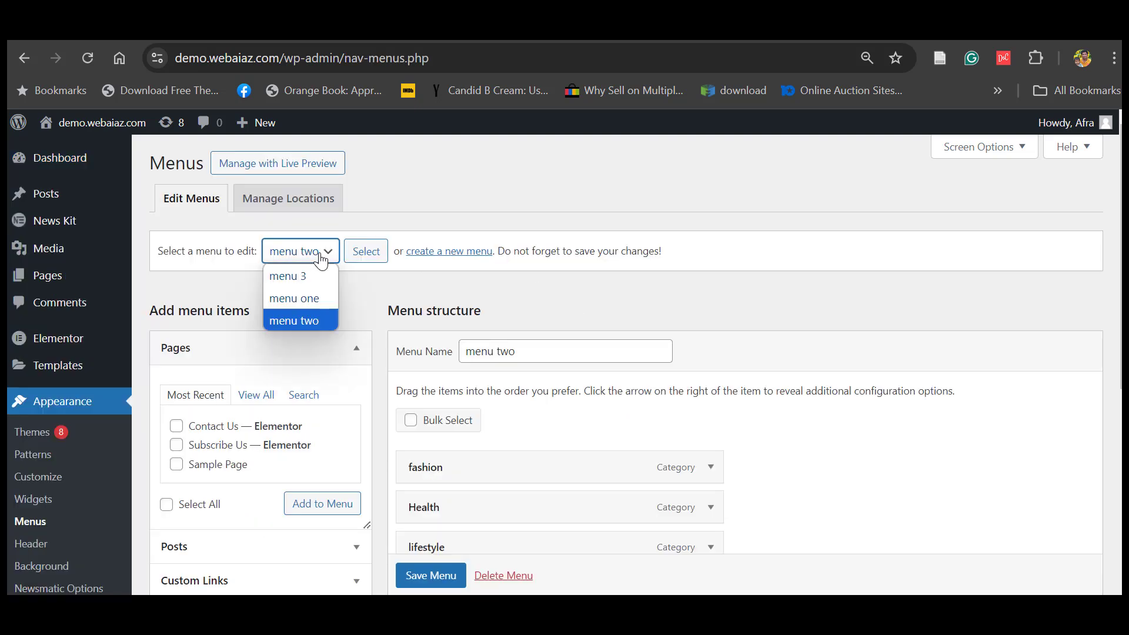
pyautogui.click(304, 296)
pyautogui.click(365, 253)
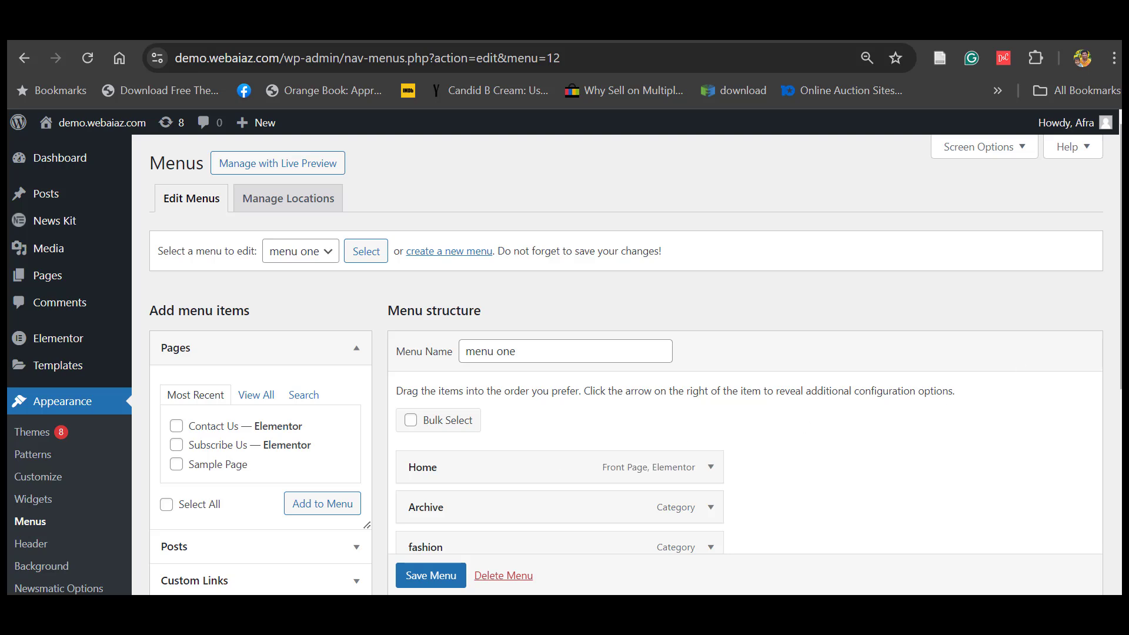
# - Change the Archive item's navigation label to Latest in menu one and save the menu
pyautogui.scroll(-3, 925, 355)
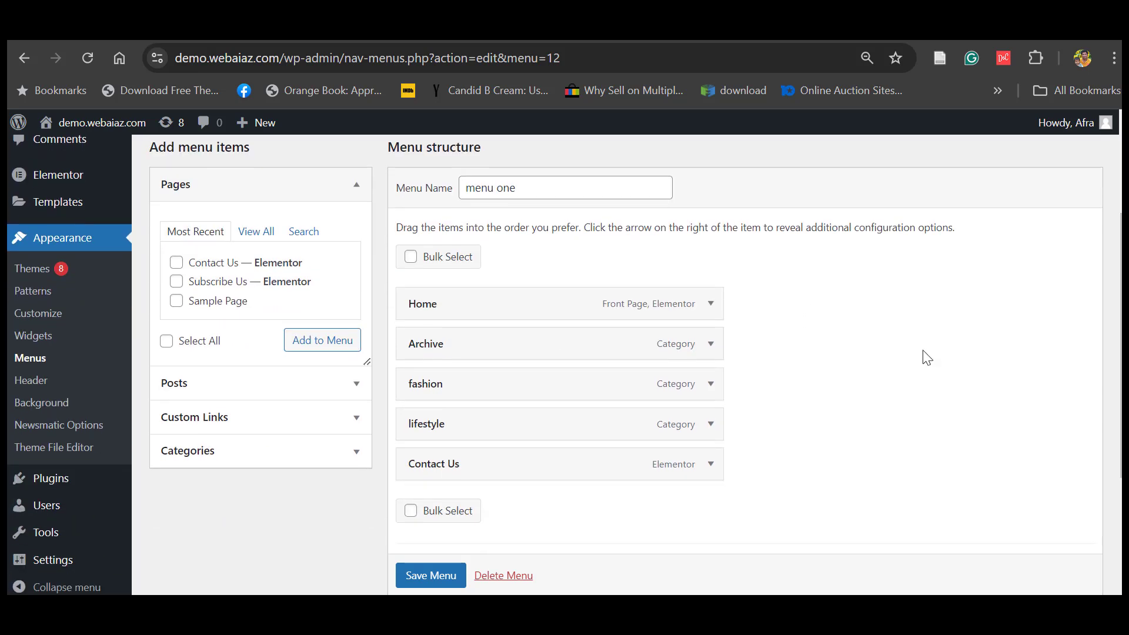
pyautogui.click(711, 344)
pyautogui.doubleClick(463, 397)
pyautogui.write('Latest')
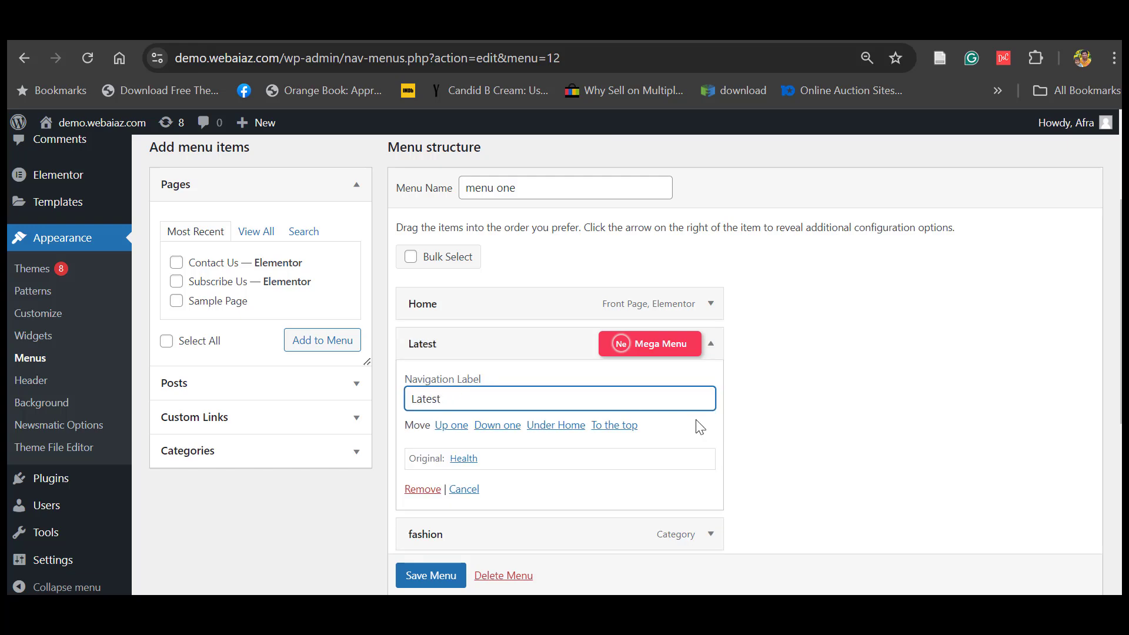
pyautogui.click(431, 575)
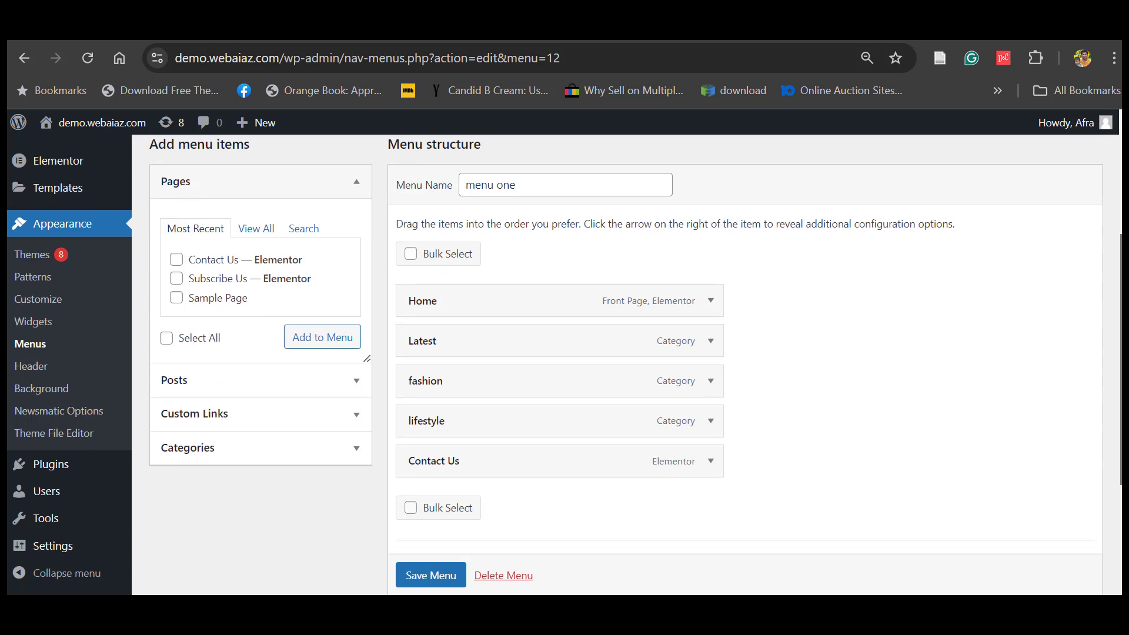
# - Add the Health, sports and Tech categories to menu one
pyautogui.moveTo(1121, 306); pyautogui.dragTo(1122, 318)
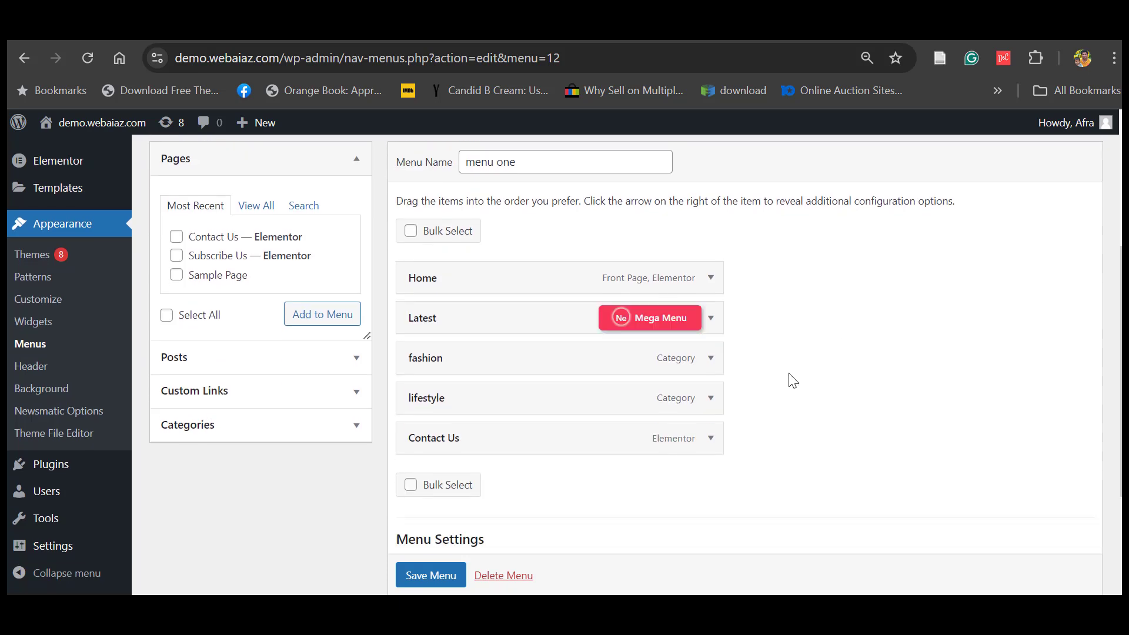
pyautogui.doubleClick(244, 429)
pyautogui.click(189, 260)
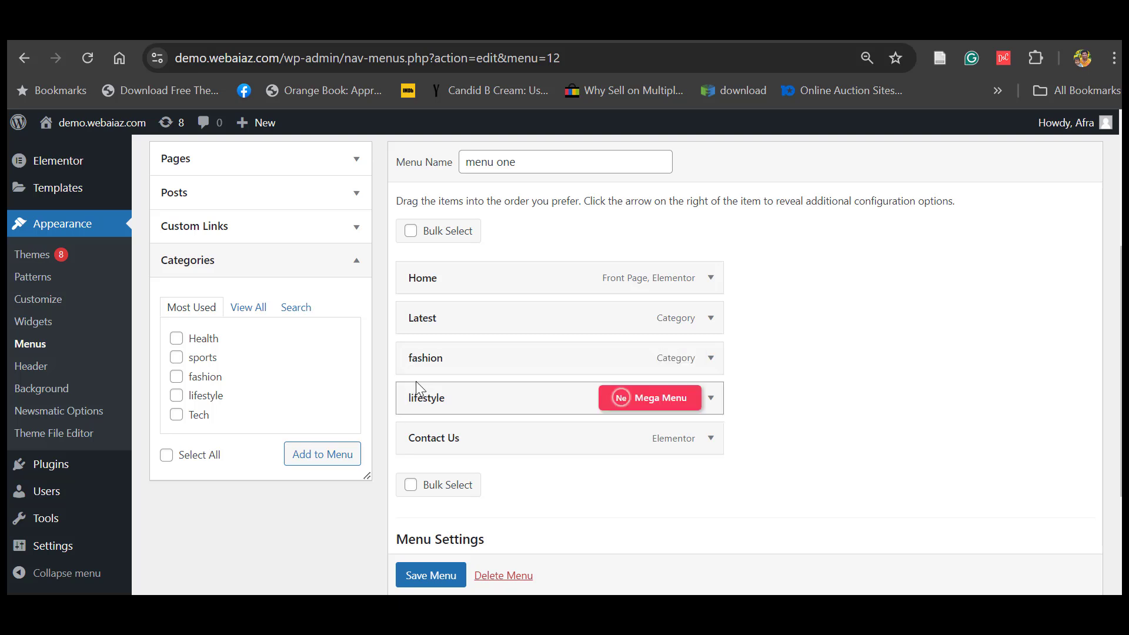
pyautogui.click(176, 358)
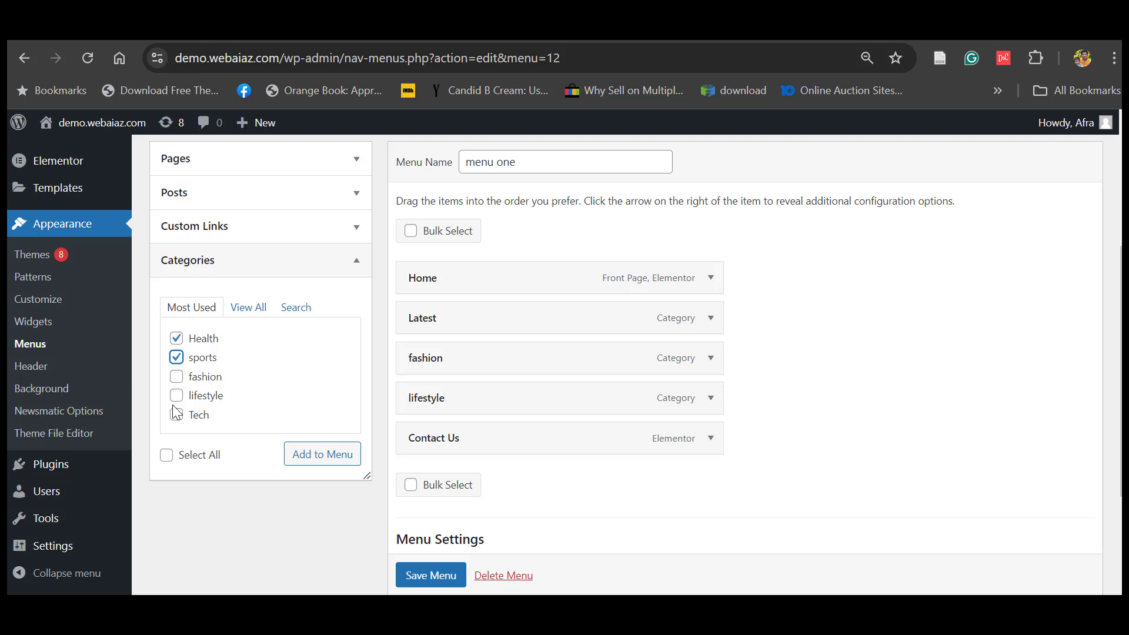
pyautogui.click(175, 416)
pyautogui.click(176, 416)
pyautogui.click(297, 462)
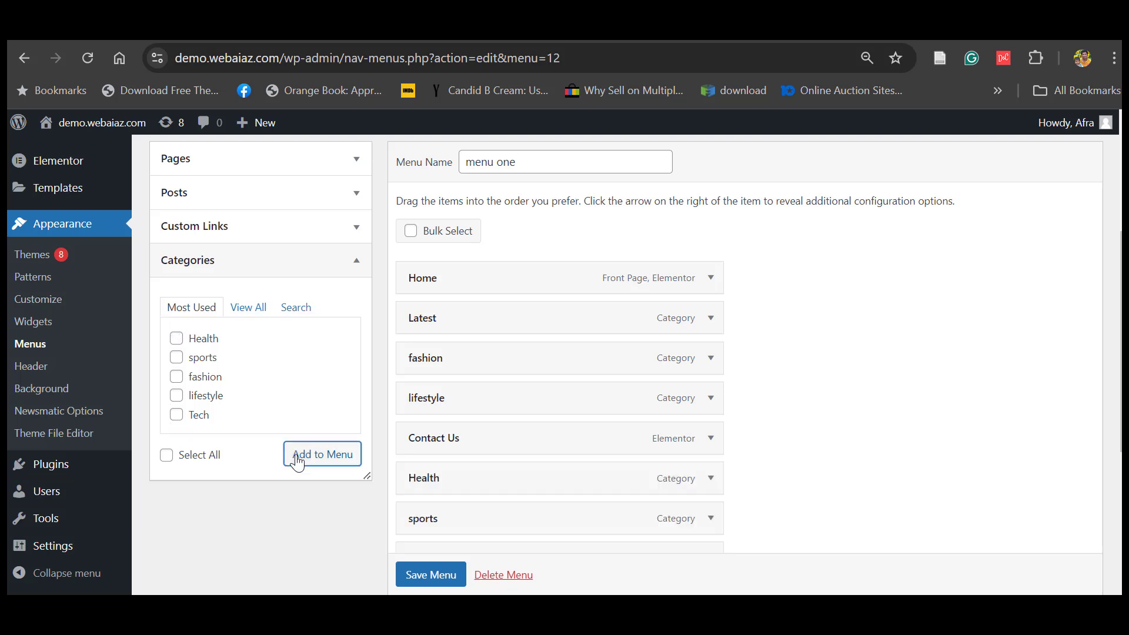
# - Move the Contact Us item to the end of menu one, below Tech, and save the menu
pyautogui.scroll(-1, 888, 382)
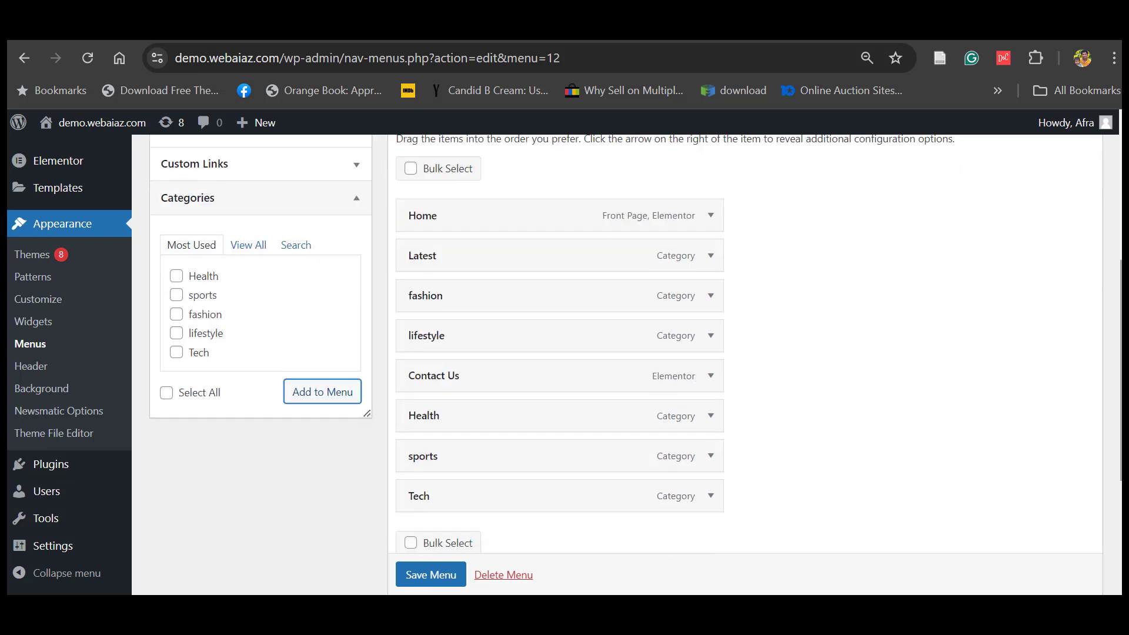
pyautogui.scroll(-1, 458, 328)
pyautogui.moveTo(459, 327)
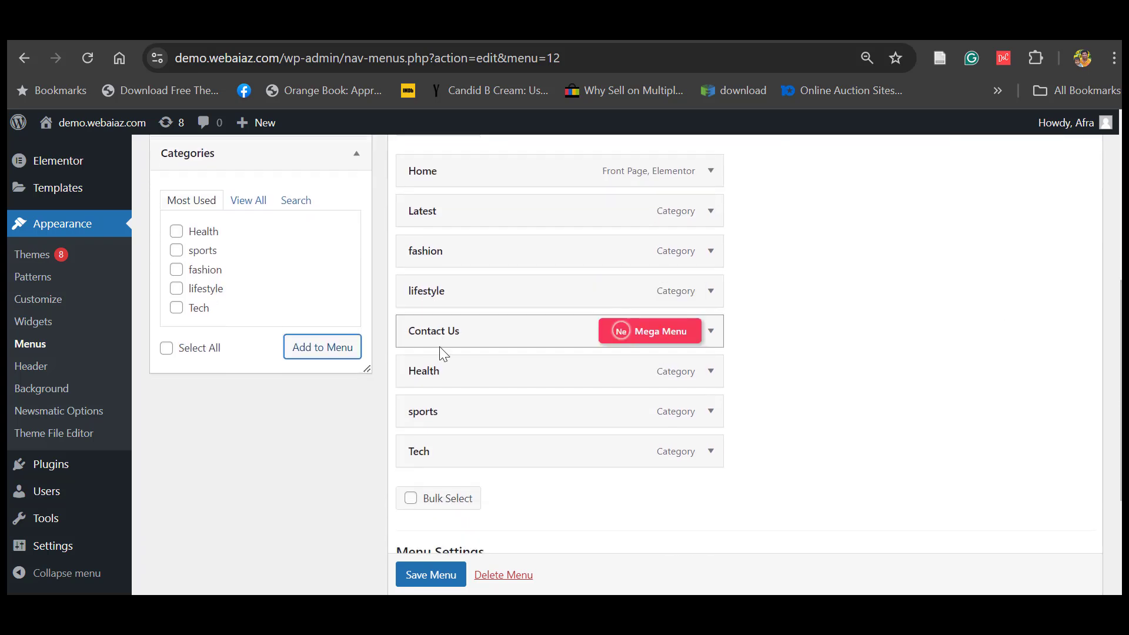
pyautogui.moveTo(444, 353); pyautogui.dragTo(439, 466)
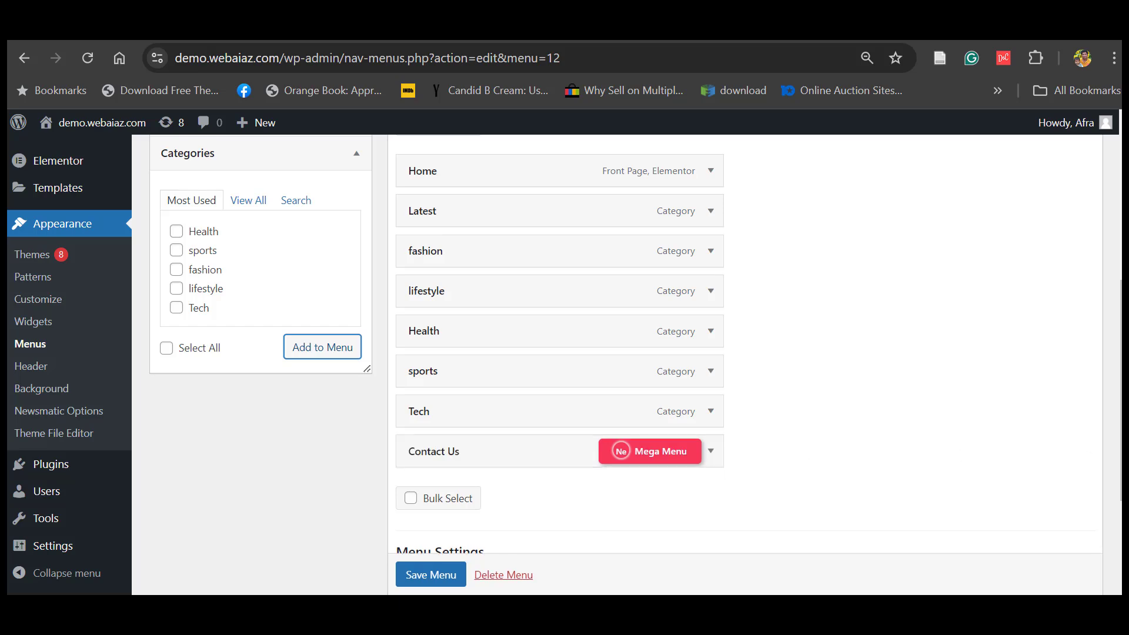
pyautogui.scroll(3, 550, 560)
pyautogui.scroll(-1, 550, 560)
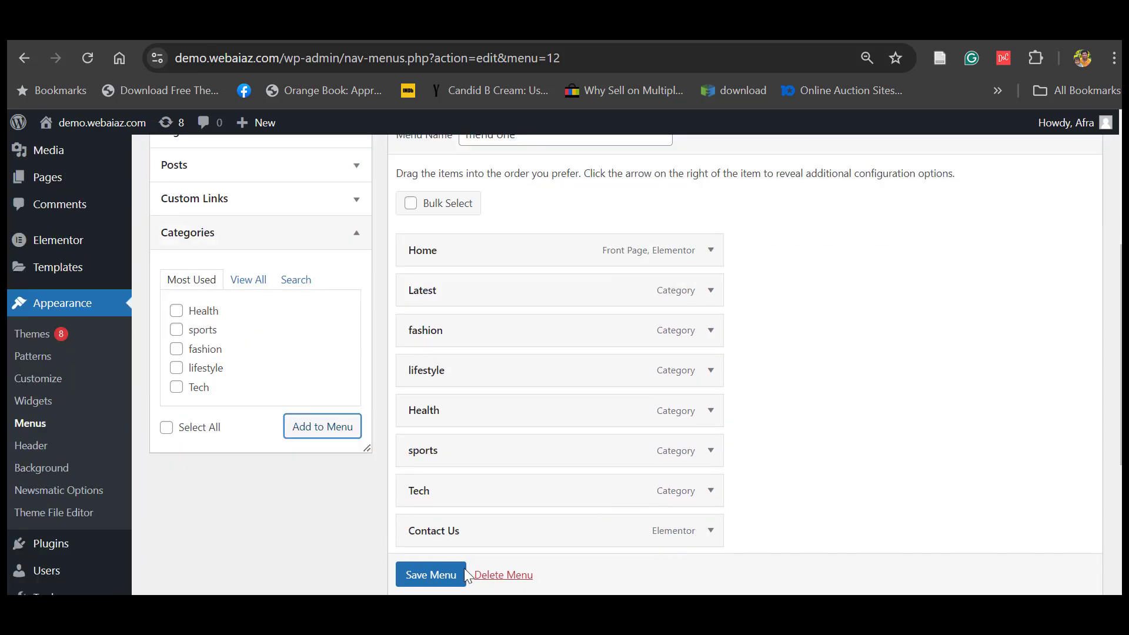
pyautogui.click(431, 575)
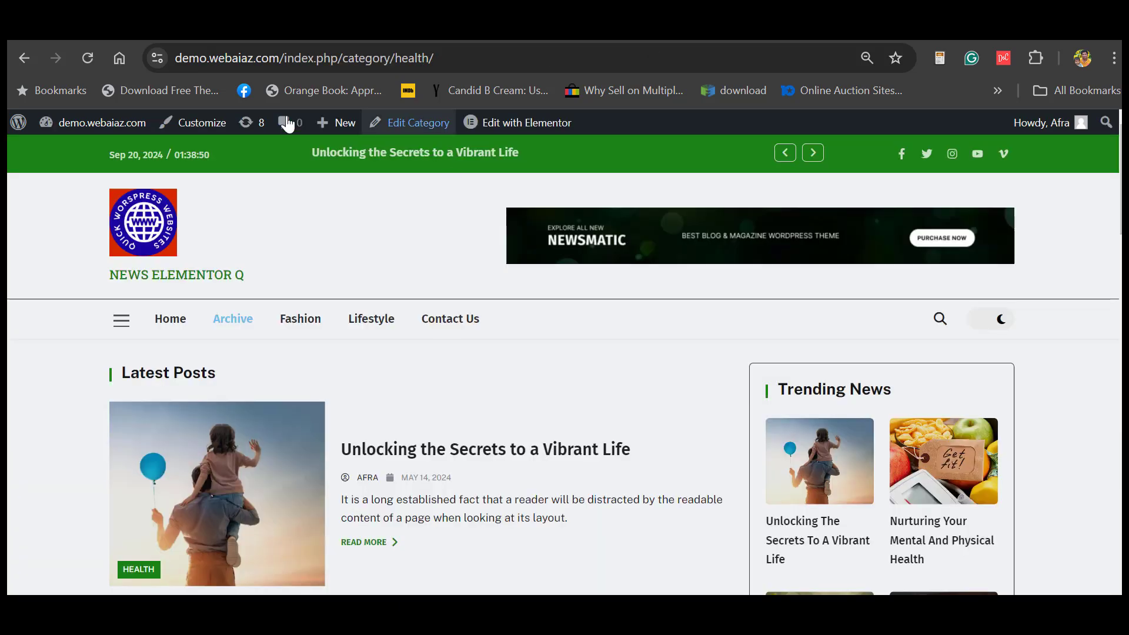
# - Reload the live site's Health category page to check the navigation menu
pyautogui.click(87, 55)
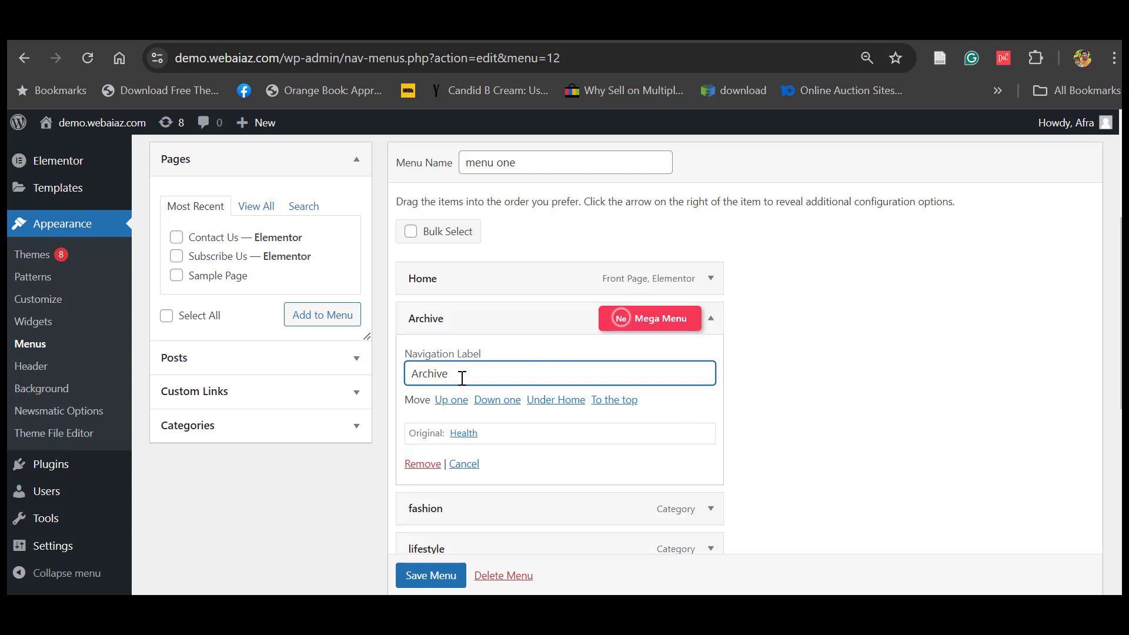
# - Remove the Archive item from menu one, save the menu, and reload the live site
pyautogui.click(417, 465)
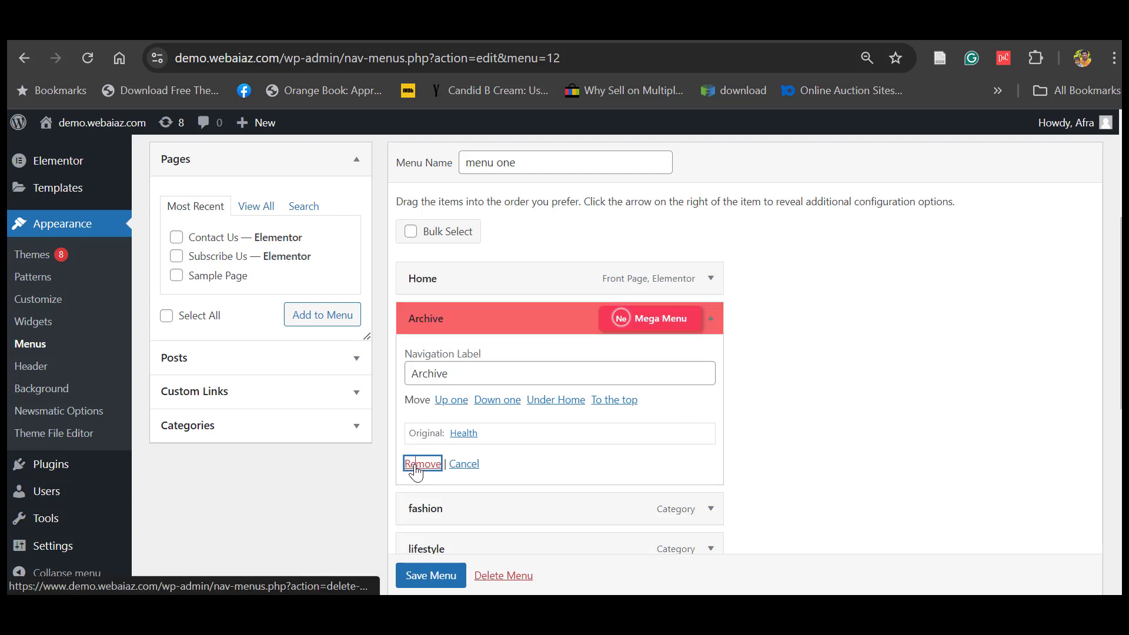
pyautogui.click(433, 583)
pyautogui.click(75, 35)
pyautogui.click(84, 60)
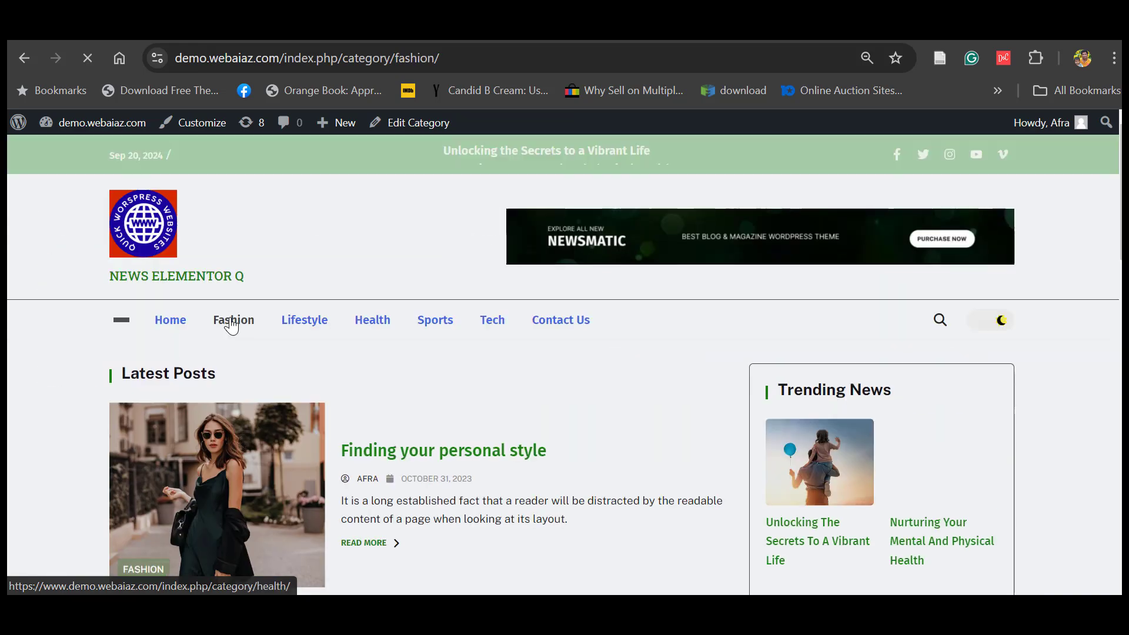
# - Check the live site's Fashion and Tech category pages and the posts listed on them
pyautogui.scroll(-2, 933, 276)
pyautogui.scroll(-8, 554, 365)
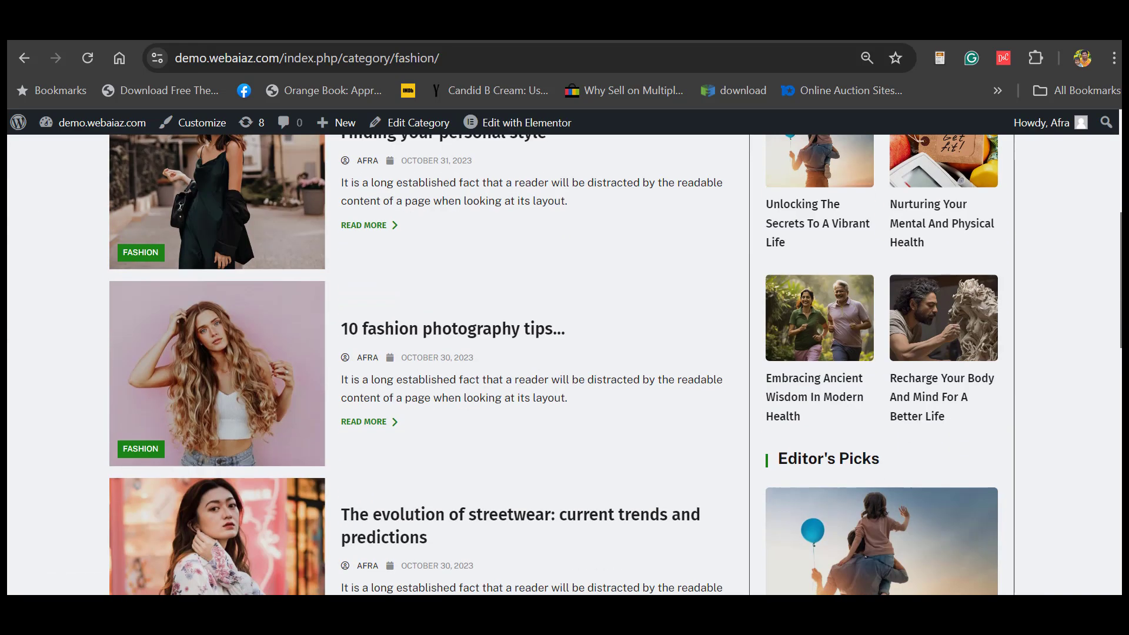
pyautogui.moveTo(1121, 350); pyautogui.dragTo(1121, 179)
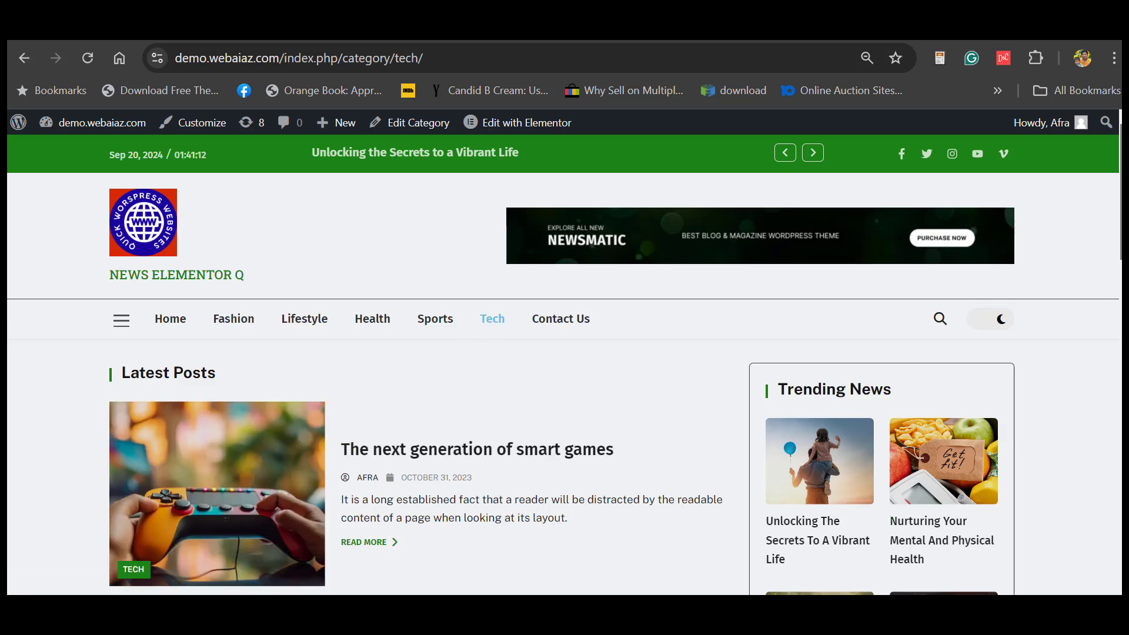
pyautogui.scroll(-4, 564, 365)
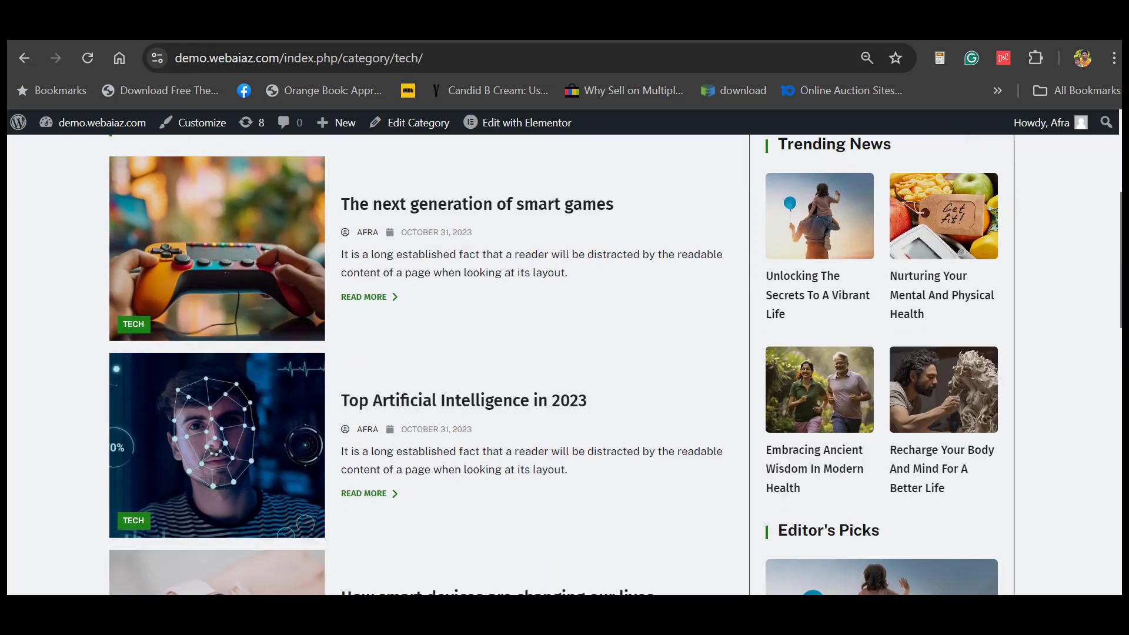
pyautogui.scroll(-8, 565, 364)
pyautogui.scroll(12, 565, 364)
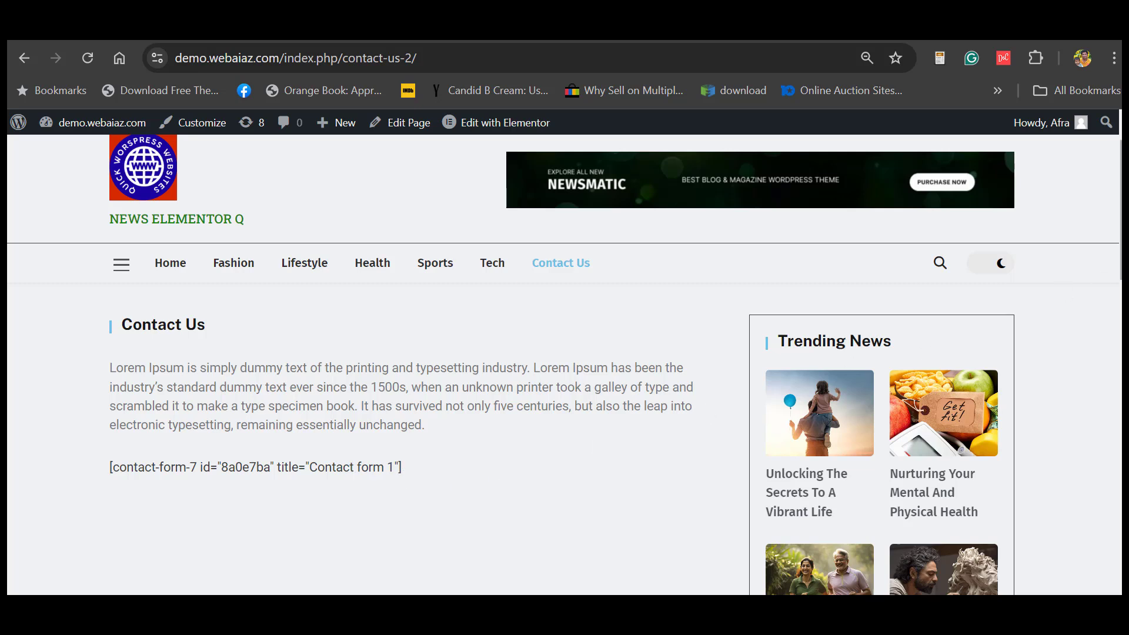
# - Examine the live Contact Us page and the contact form area below its intro text
pyautogui.scroll(-1, 1117, 272)
pyautogui.scroll(3, 1084, 246)
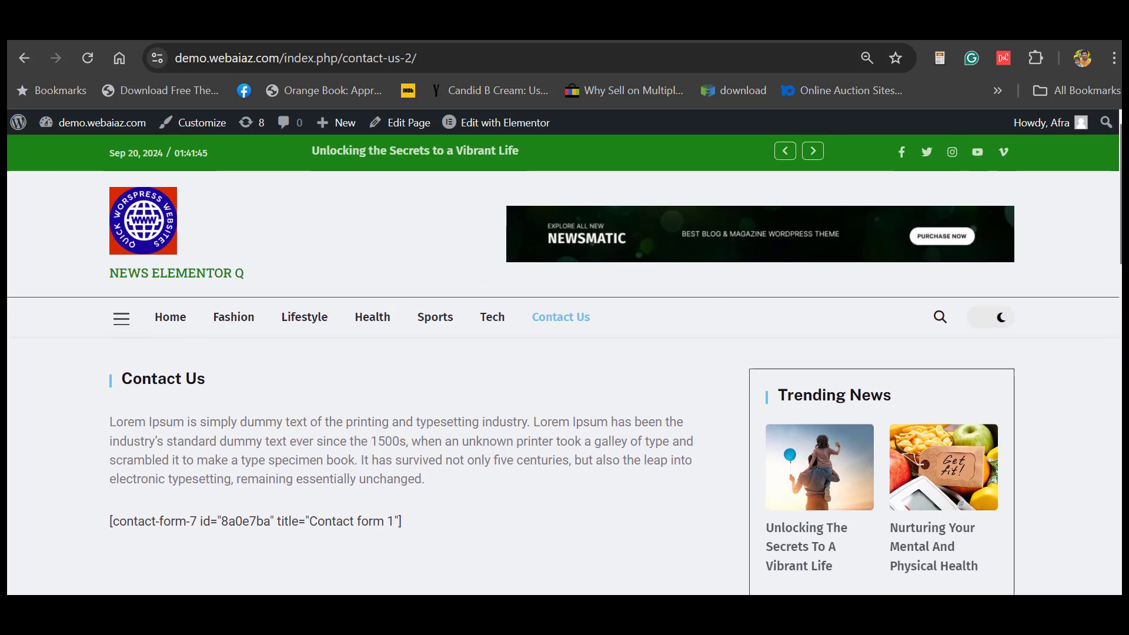
pyautogui.scroll(-2, 1083, 246)
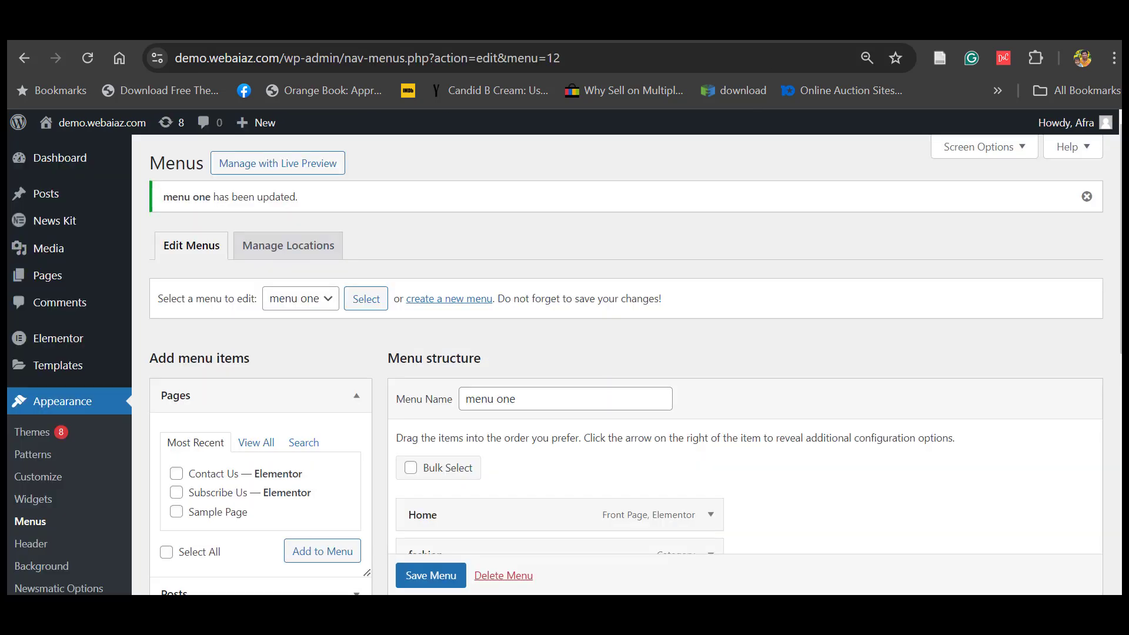
# - Find the Contact Form 7 plugin in the WordPress dashboard, install it and activate it
pyautogui.scroll(-2, 24, 541)
pyautogui.moveTo(27, 532)
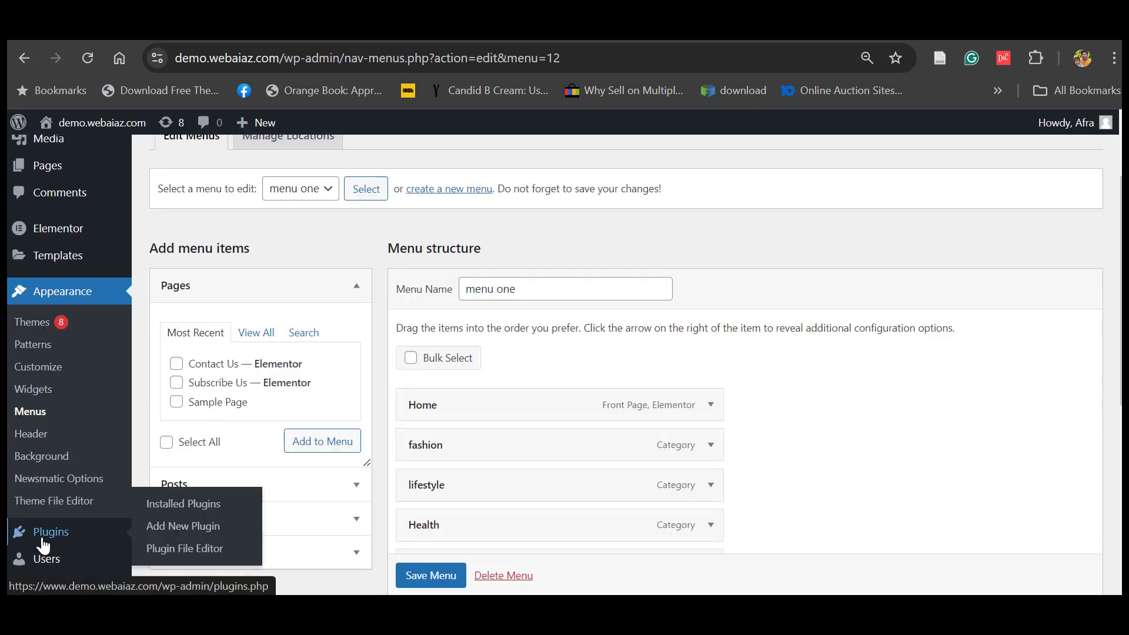
pyautogui.click(147, 526)
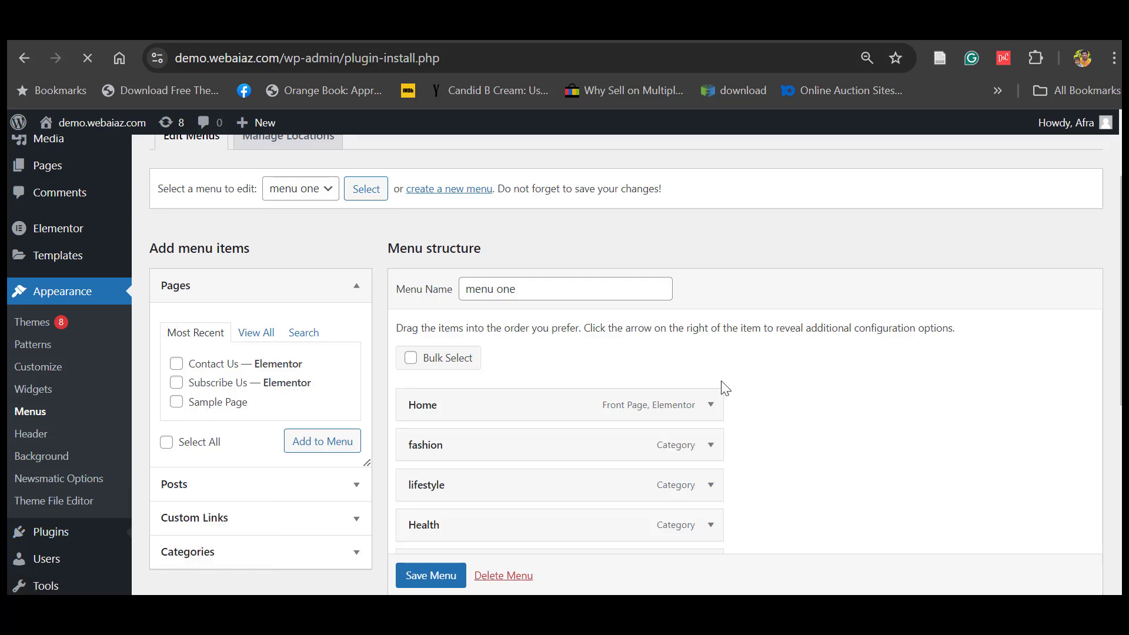
pyautogui.click(822, 213)
pyautogui.write('con')
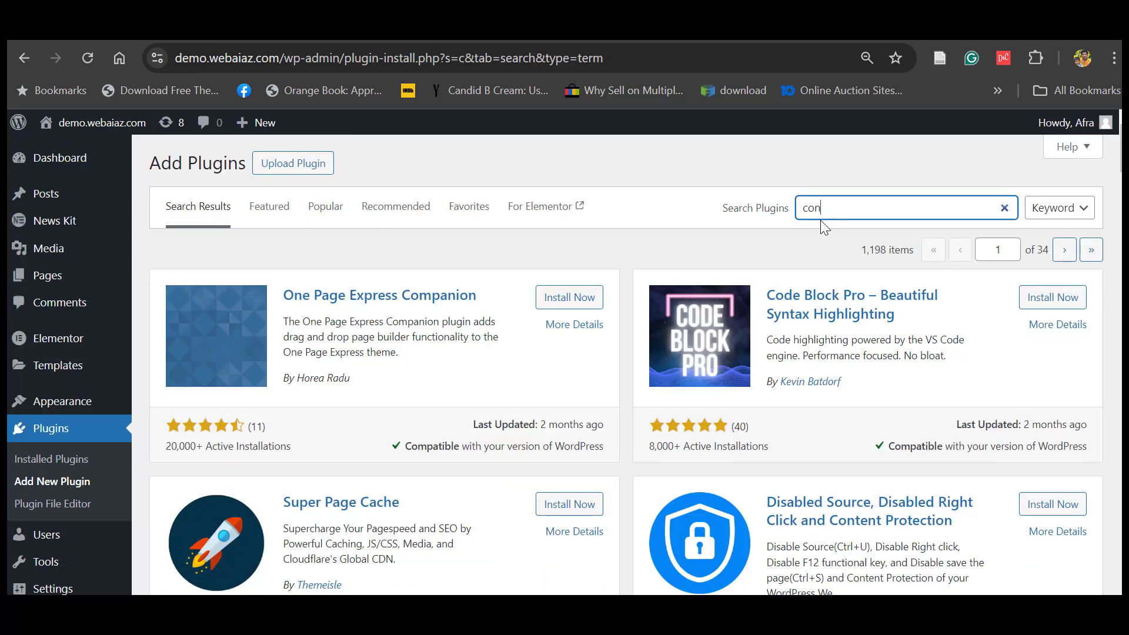
pyautogui.write('tact form 7')
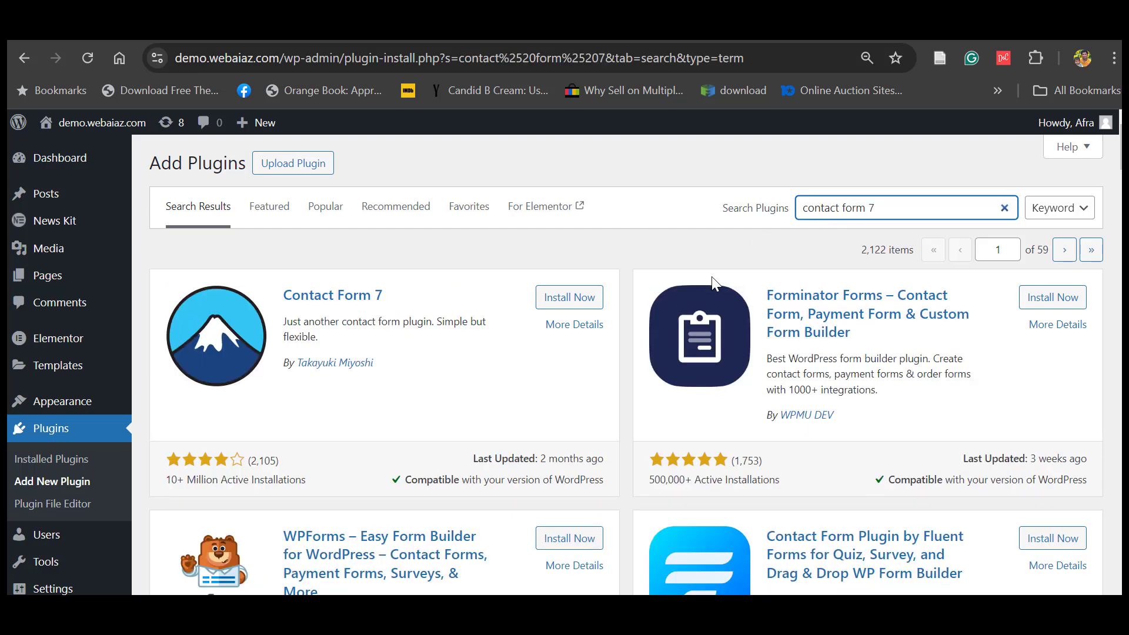
pyautogui.click(547, 301)
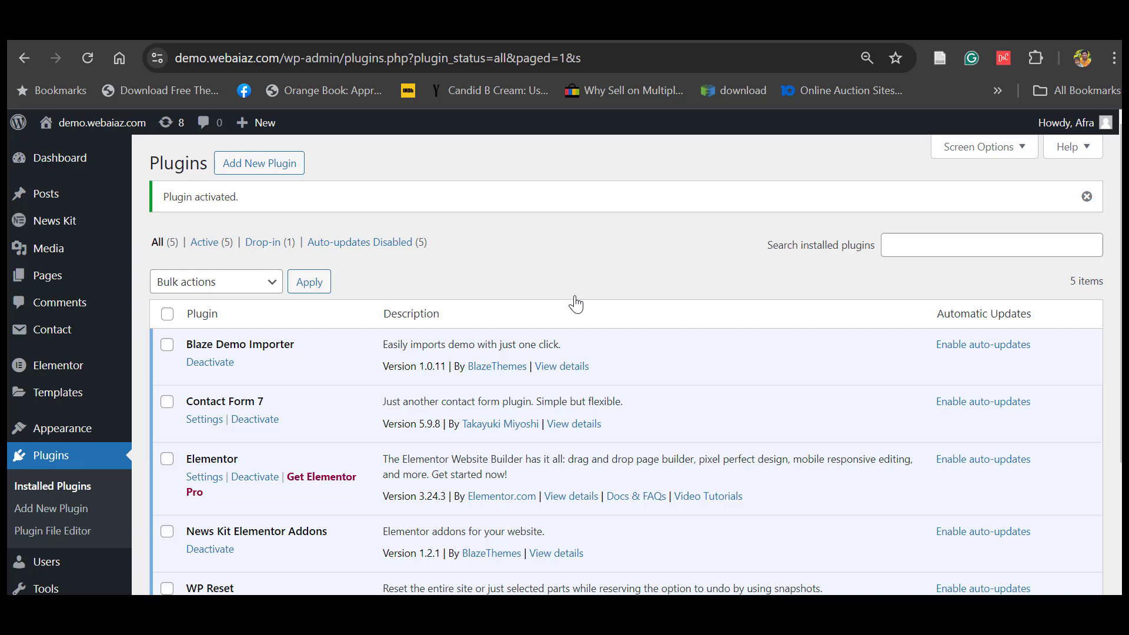
# - Reload the live Contact Us page and examine the contact form's name, email, subject and message fields
pyautogui.click(523, 27)
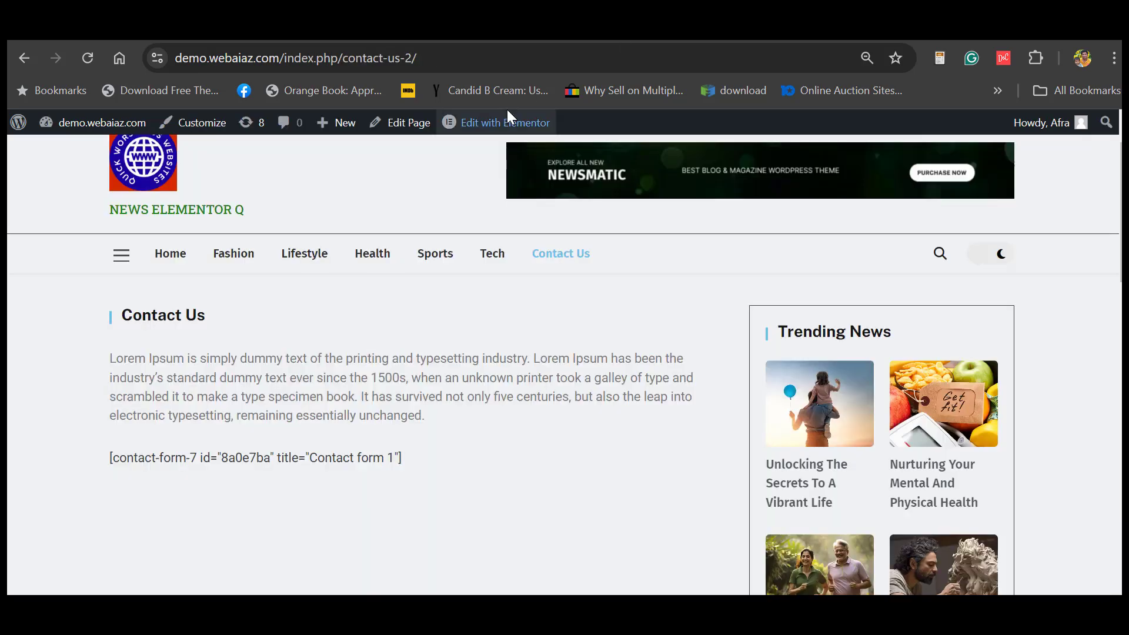
pyautogui.click(87, 59)
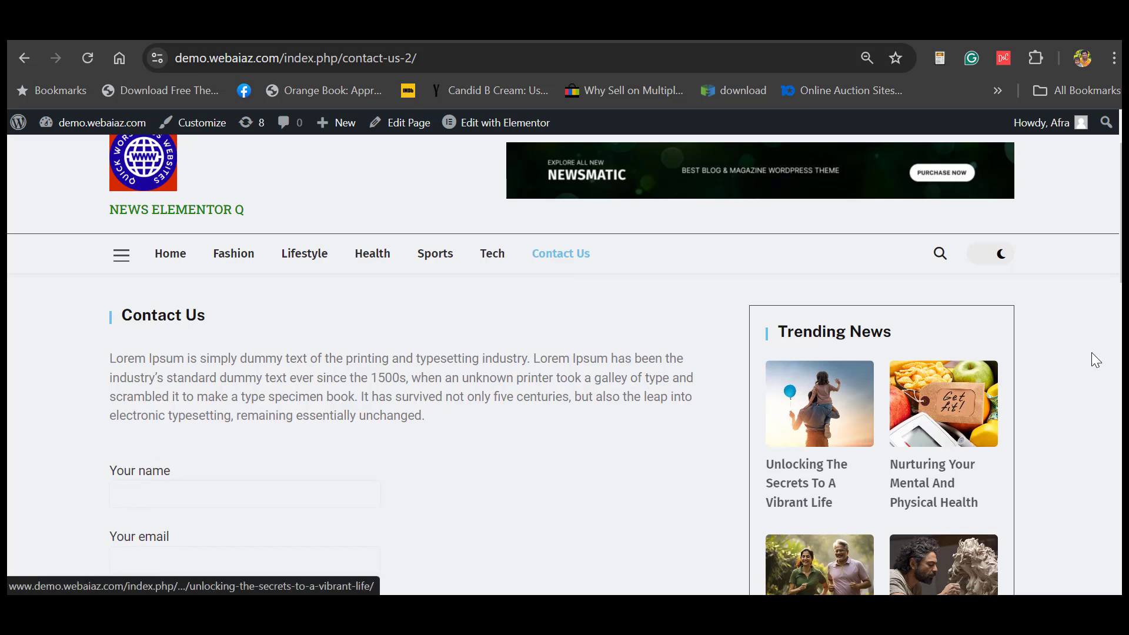
pyautogui.scroll(-2, 1091, 352)
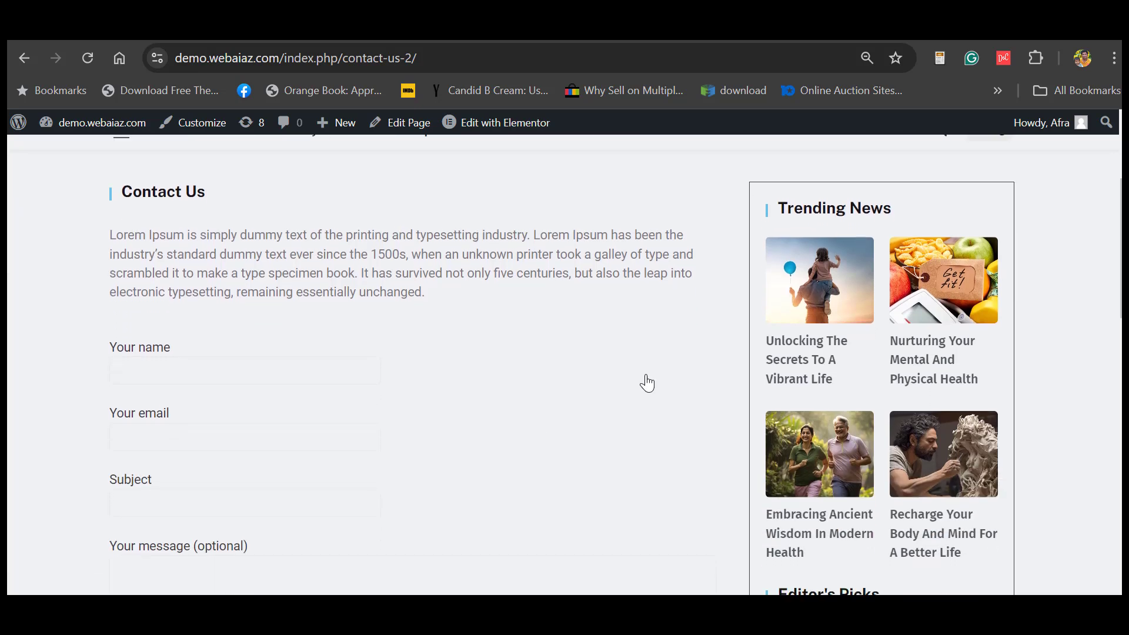
pyautogui.click(121, 446)
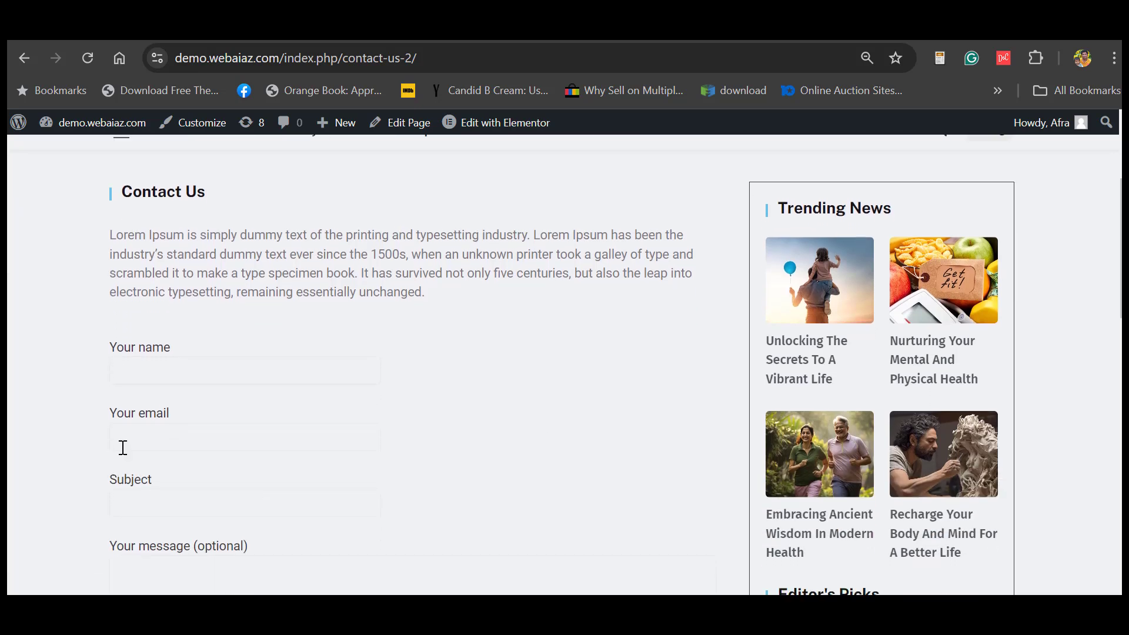
pyautogui.click(134, 514)
pyautogui.click(127, 562)
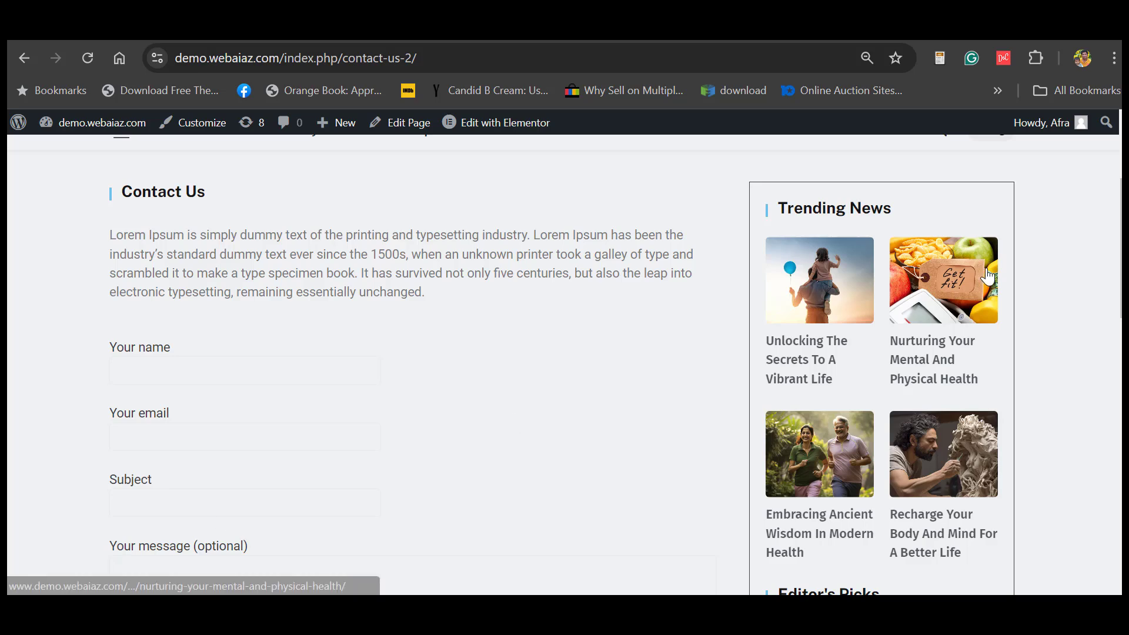
pyautogui.scroll(3, 678, 240)
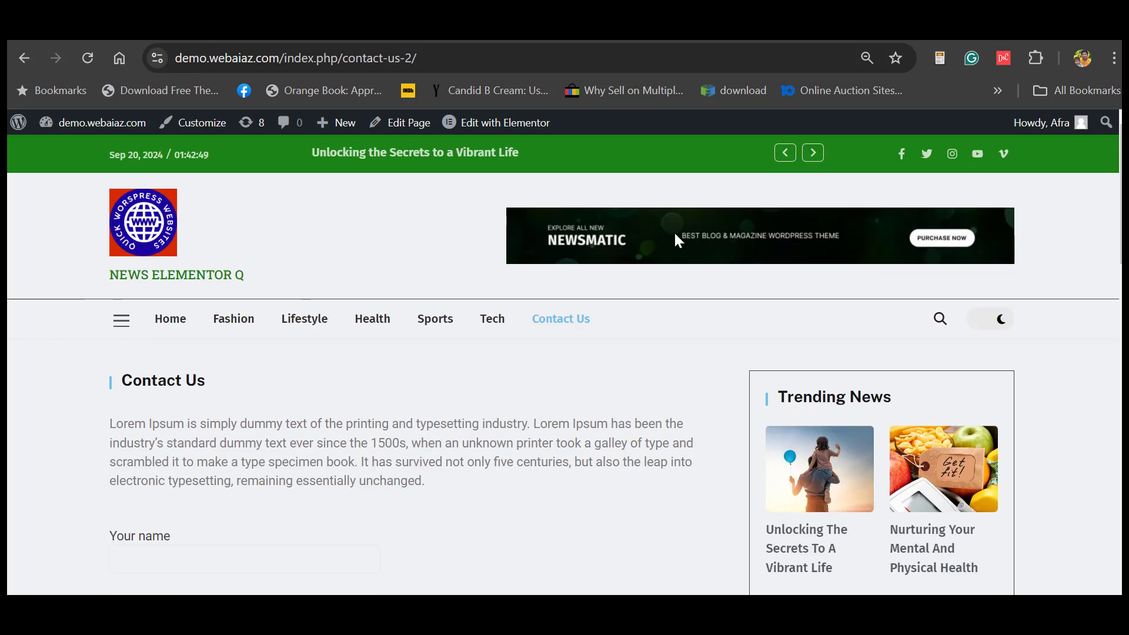
# - Open the Contact Us page in Elementor and inspect the content settings of its heading and intro paragraph
pyautogui.click(482, 125)
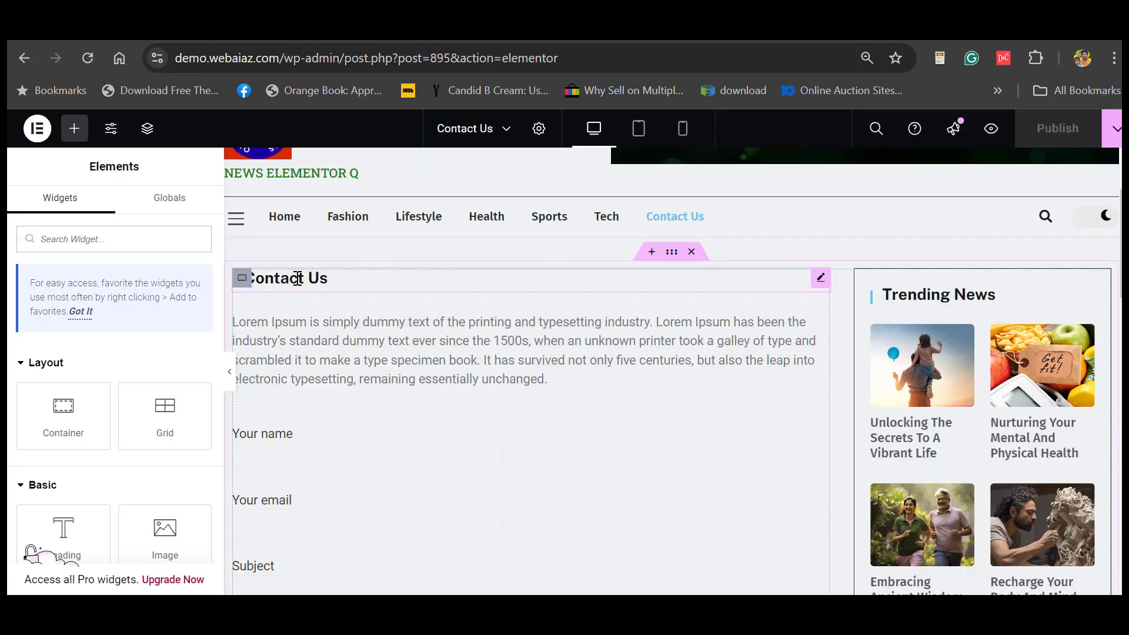
pyautogui.click(297, 278)
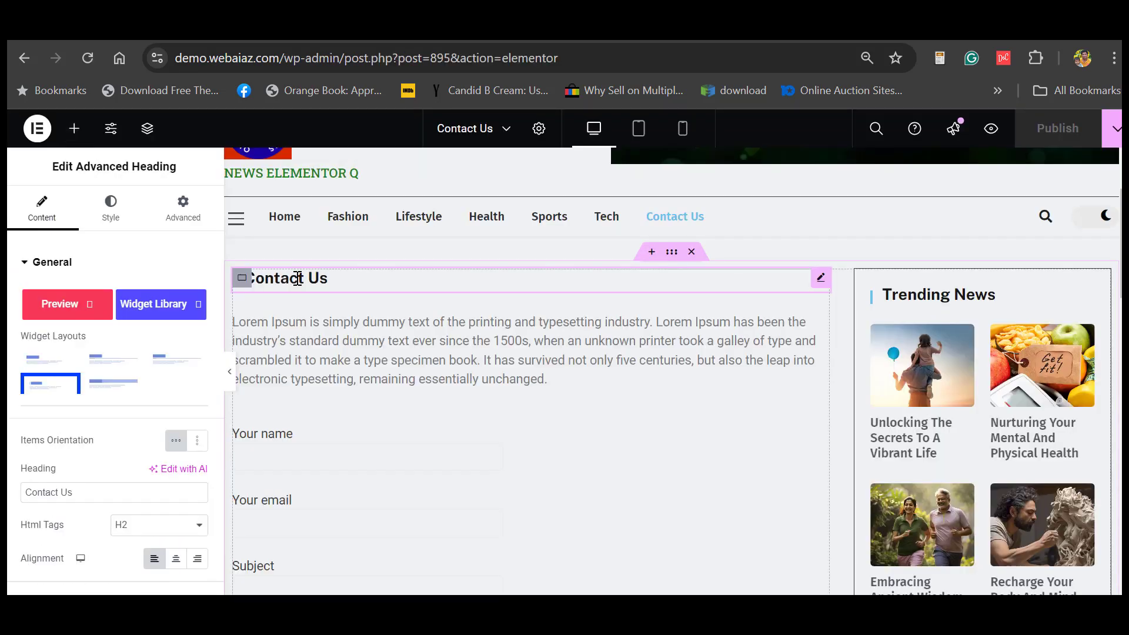
pyautogui.moveTo(76, 486); pyautogui.dragTo(23, 490)
pyautogui.click(312, 344)
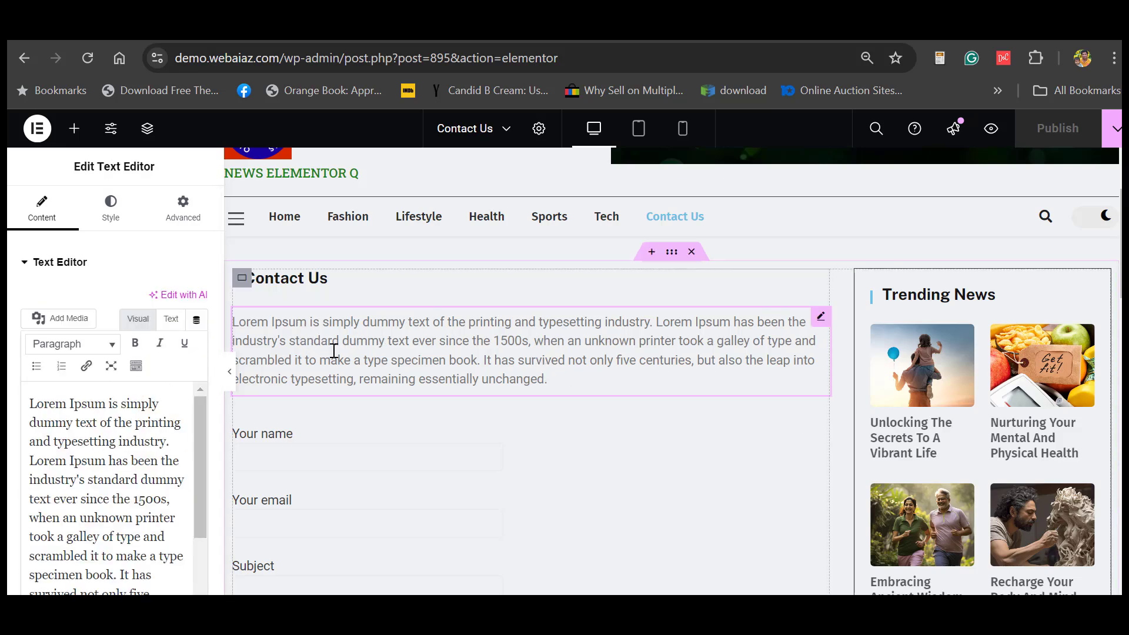
pyautogui.scroll(-2, 741, 358)
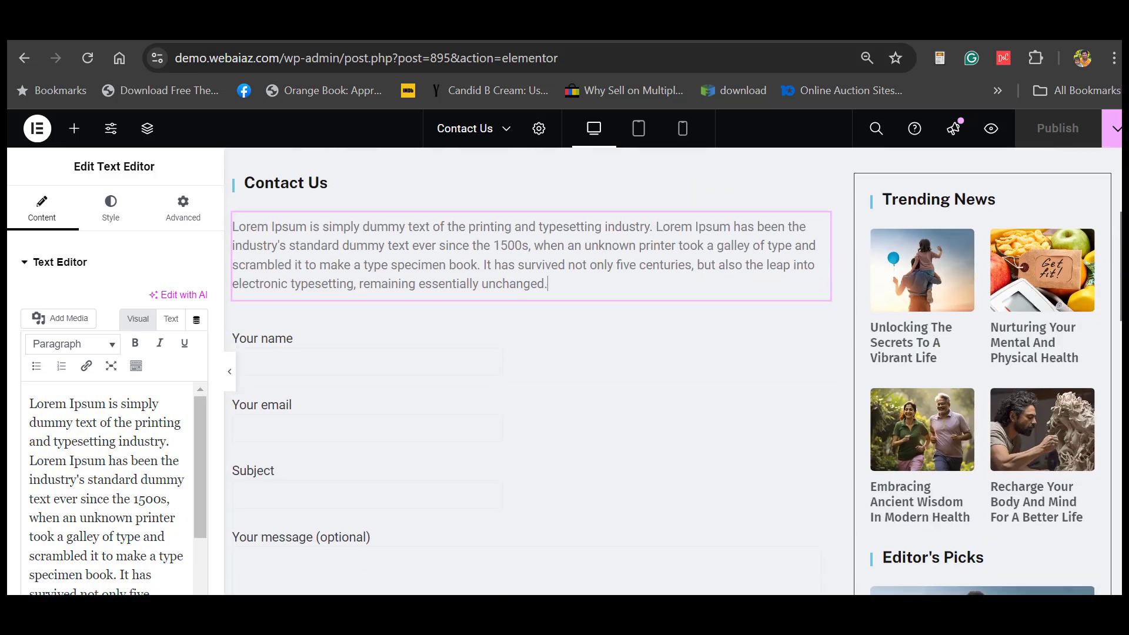
# - Select the contact form's Shortcode widget and inspect the shortcode it uses
pyautogui.click(811, 326)
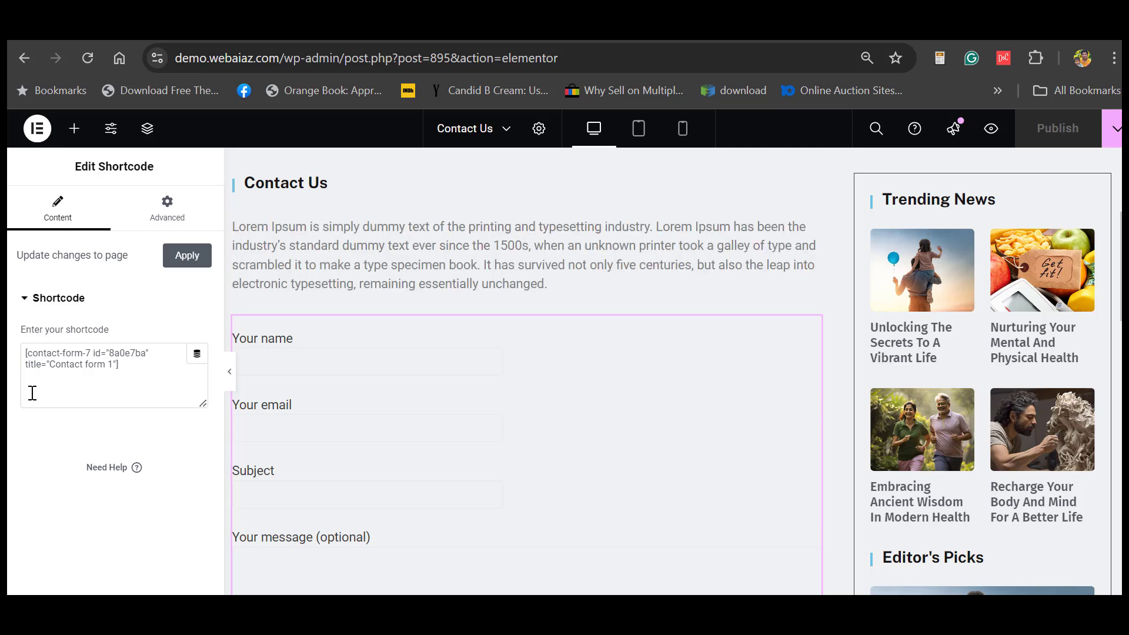
pyautogui.moveTo(126, 365); pyautogui.dragTo(12, 355)
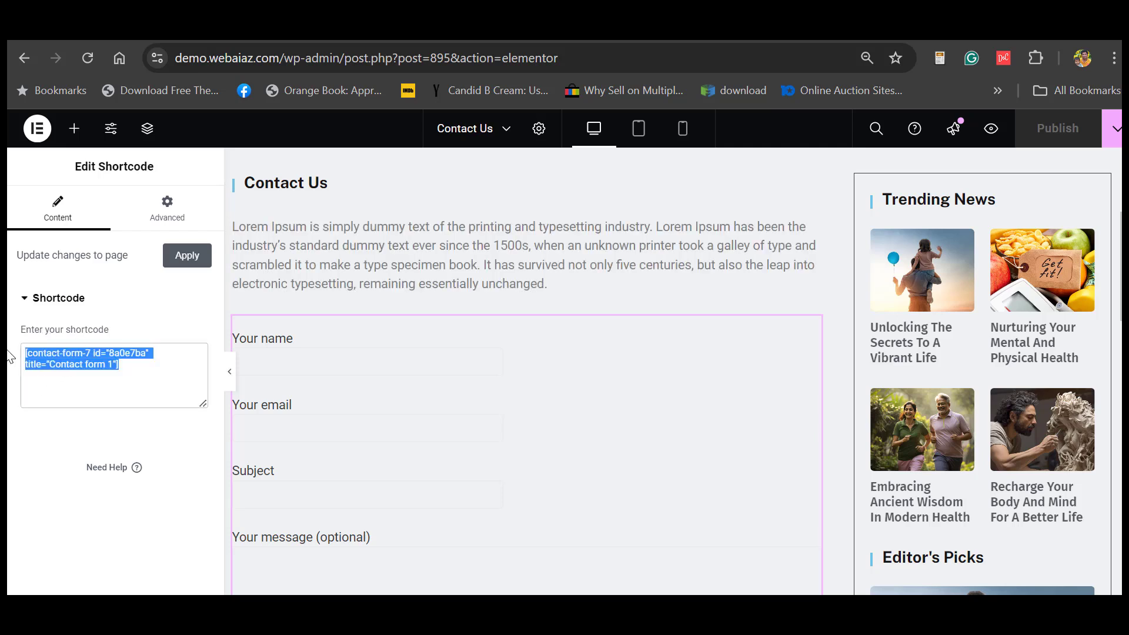
pyautogui.click(137, 321)
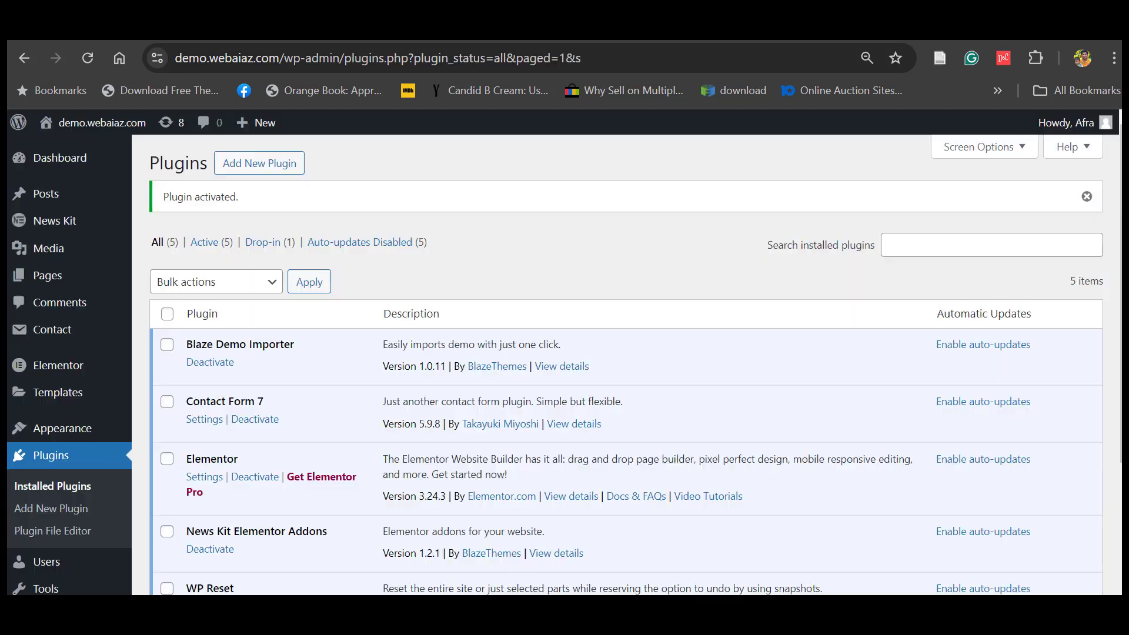
# - Open Contact form 1 for editing in the Contact Form 7 settings, review its form template, and return to the Elementor editor
pyautogui.scroll(-2, 538, 215)
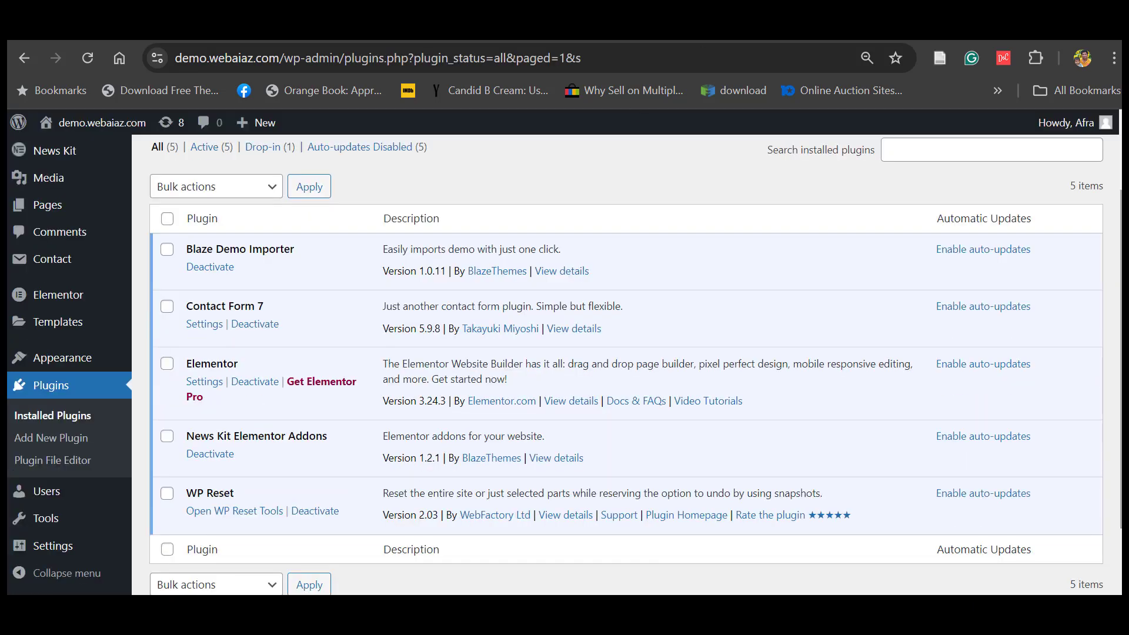
pyautogui.click(205, 325)
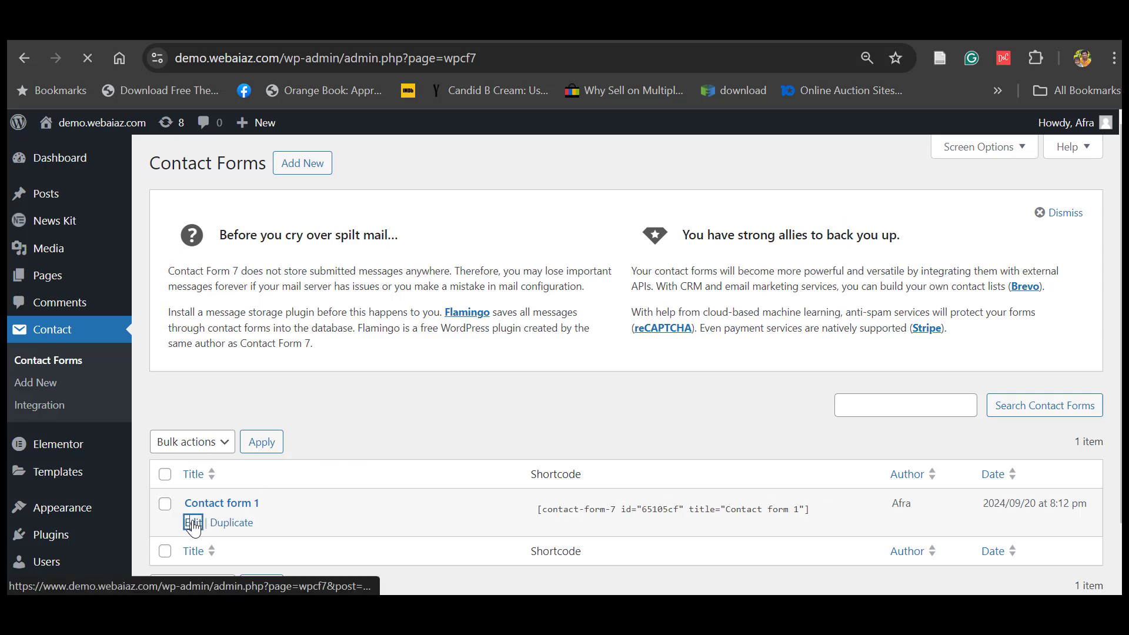
pyautogui.click(191, 521)
pyautogui.scroll(-3, 506, 365)
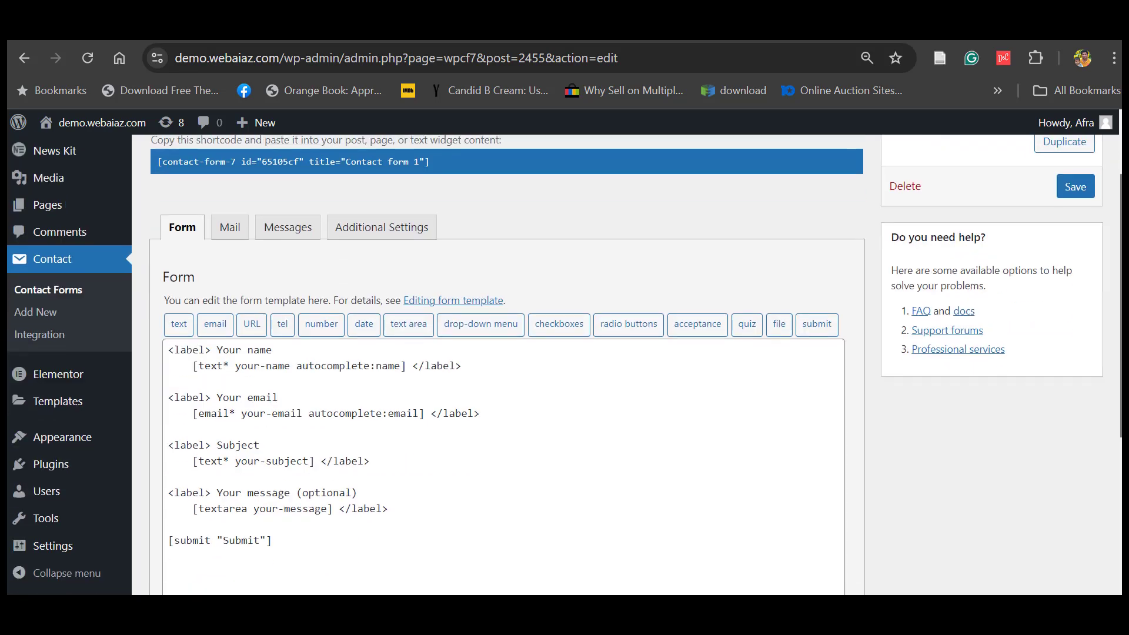
pyautogui.scroll(-1, 618, 404)
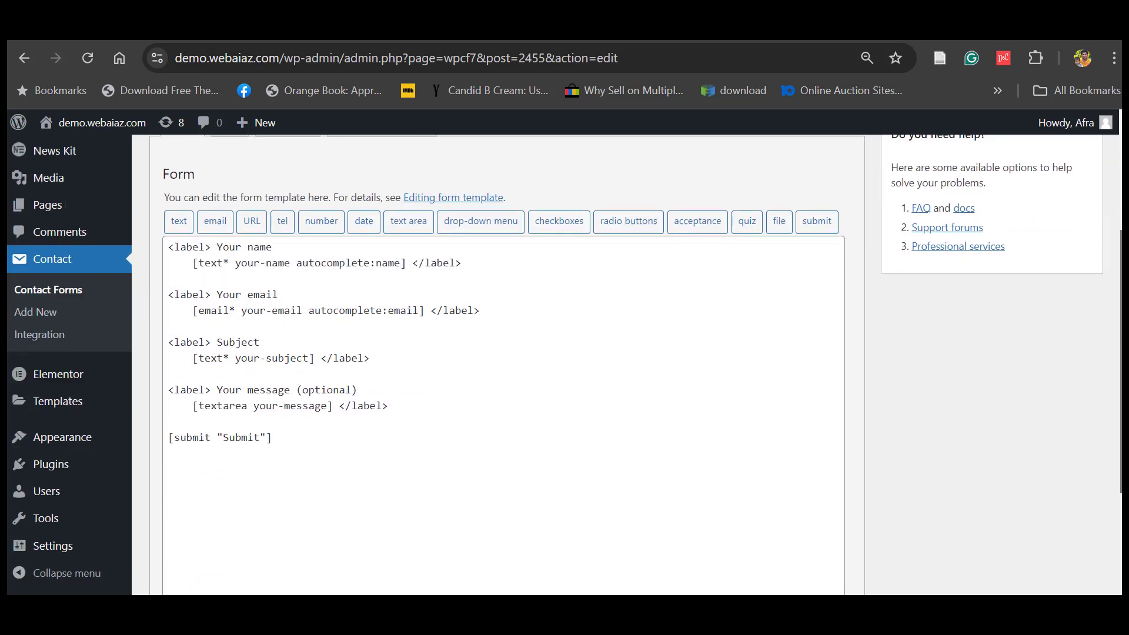
pyautogui.click(304, 438)
pyautogui.click(567, 341)
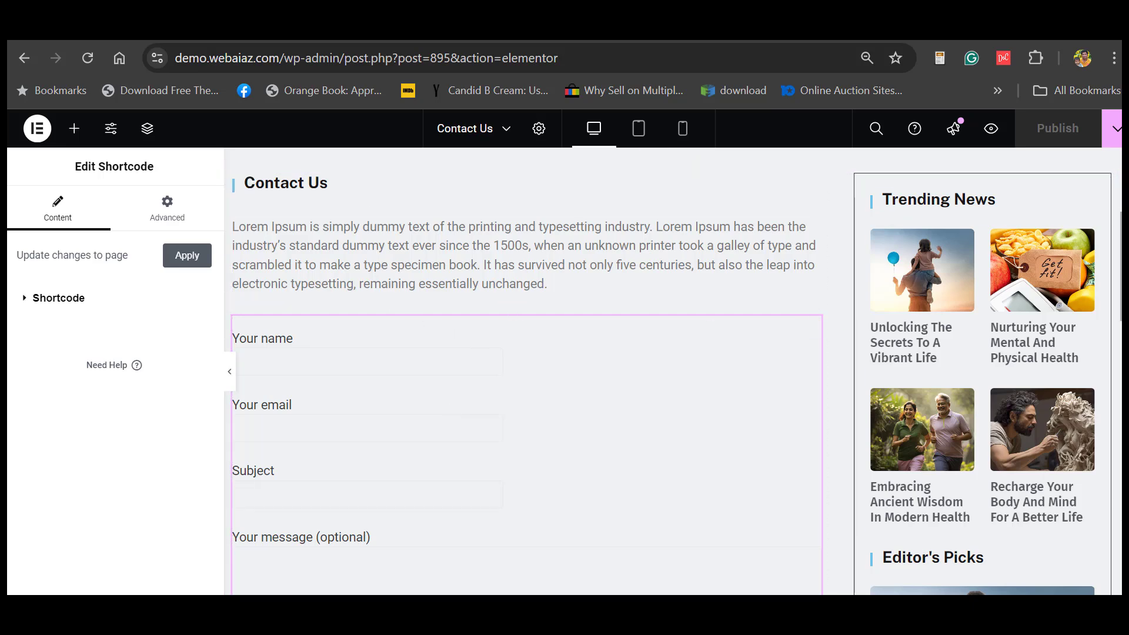
pyautogui.scroll(4, 823, 222)
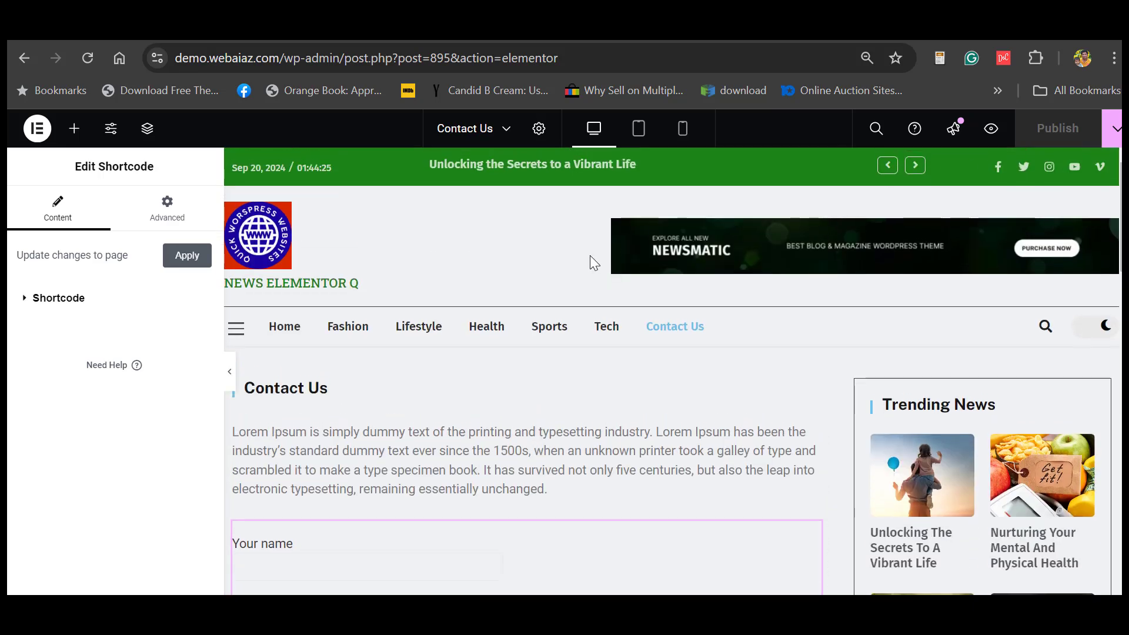